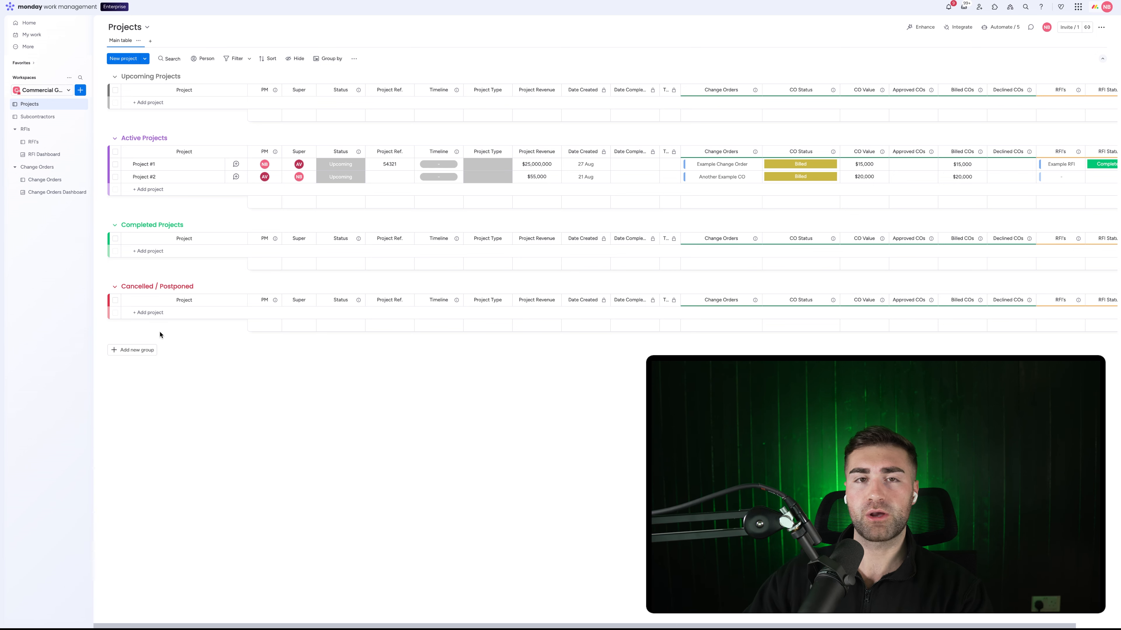
Review the Change Orders board and the change order and RFI columns on the Projects board.
{"action": "left_click", "coordinate": [62, 185]}
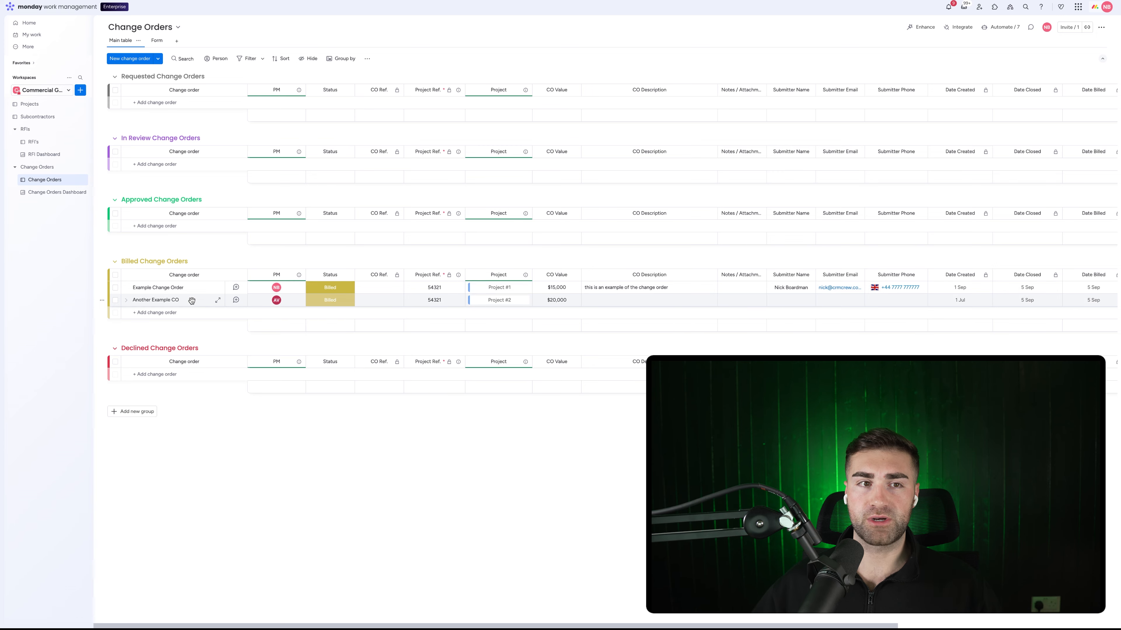
{"action": "left_click", "coordinate": [60, 108]}
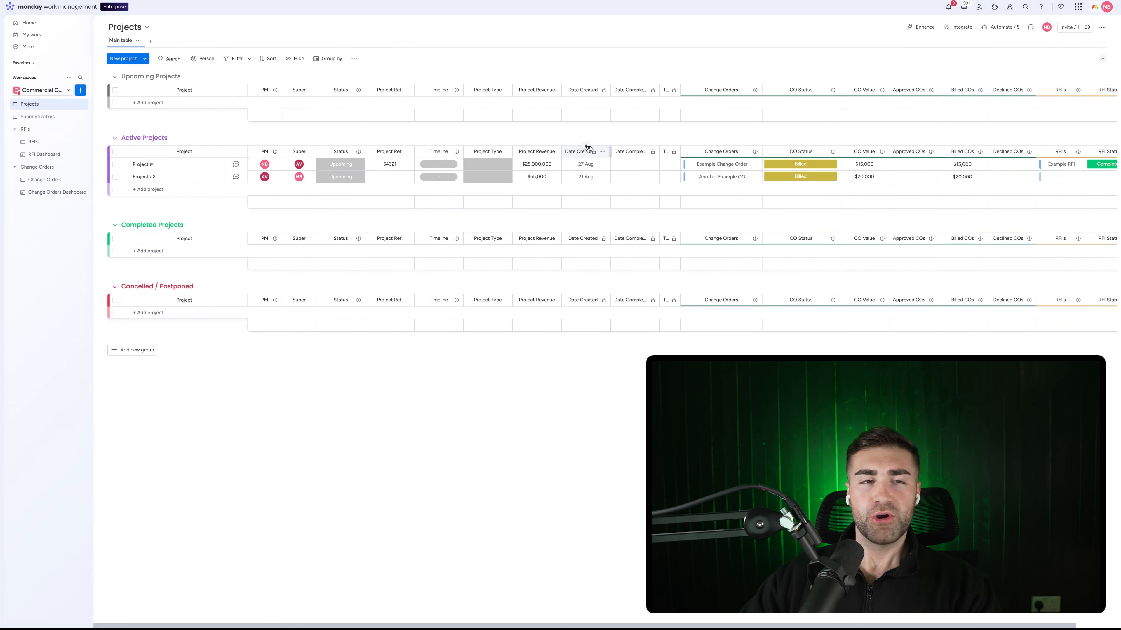
{"action": "scroll", "coordinate": [814, 131], "scroll_direction": "right", "scroll_amount": 1}
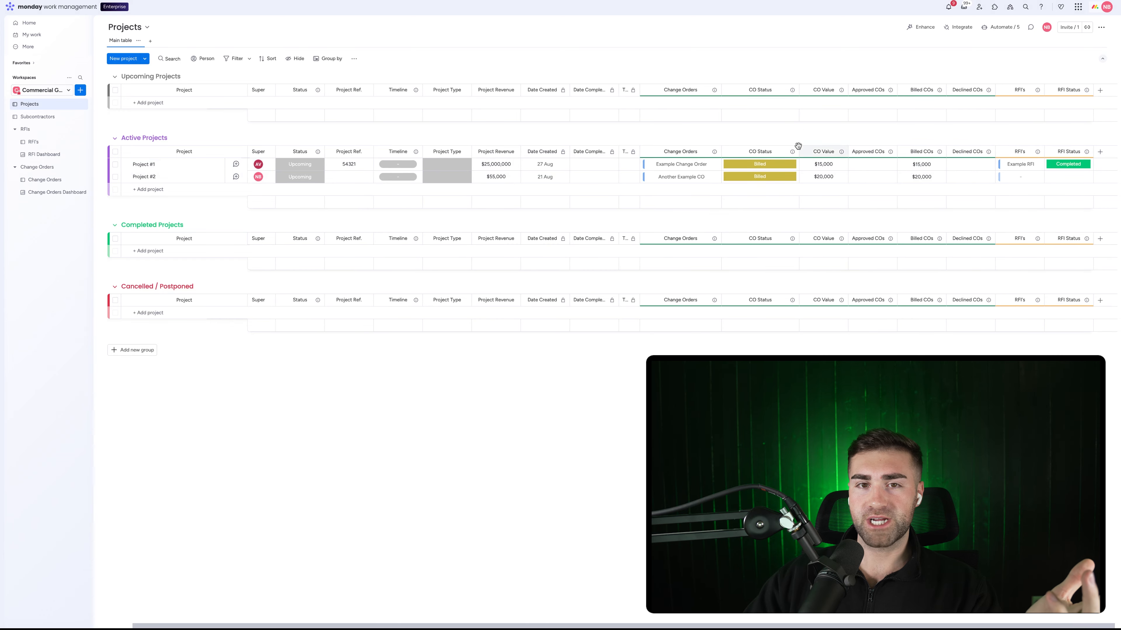
{"action": "scroll", "coordinate": [691, 219], "scroll_direction": "left", "scroll_amount": 1}
{"action": "scroll", "coordinate": [690, 218], "scroll_direction": "right", "scroll_amount": 1}
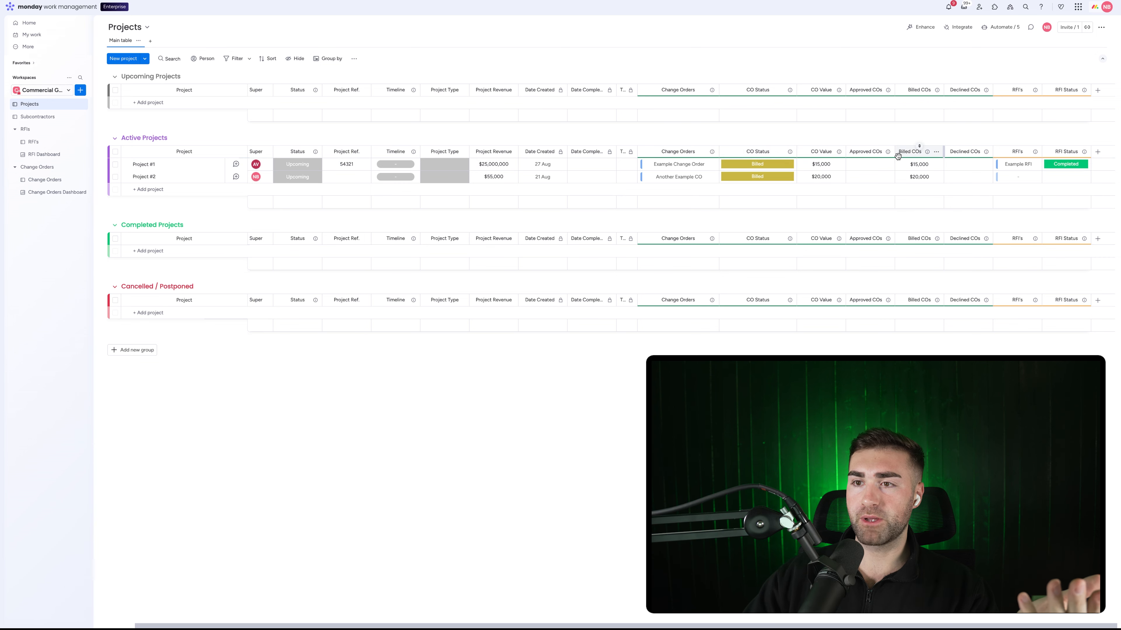
{"action": "scroll", "coordinate": [563, 264], "scroll_direction": "left", "scroll_amount": 1}
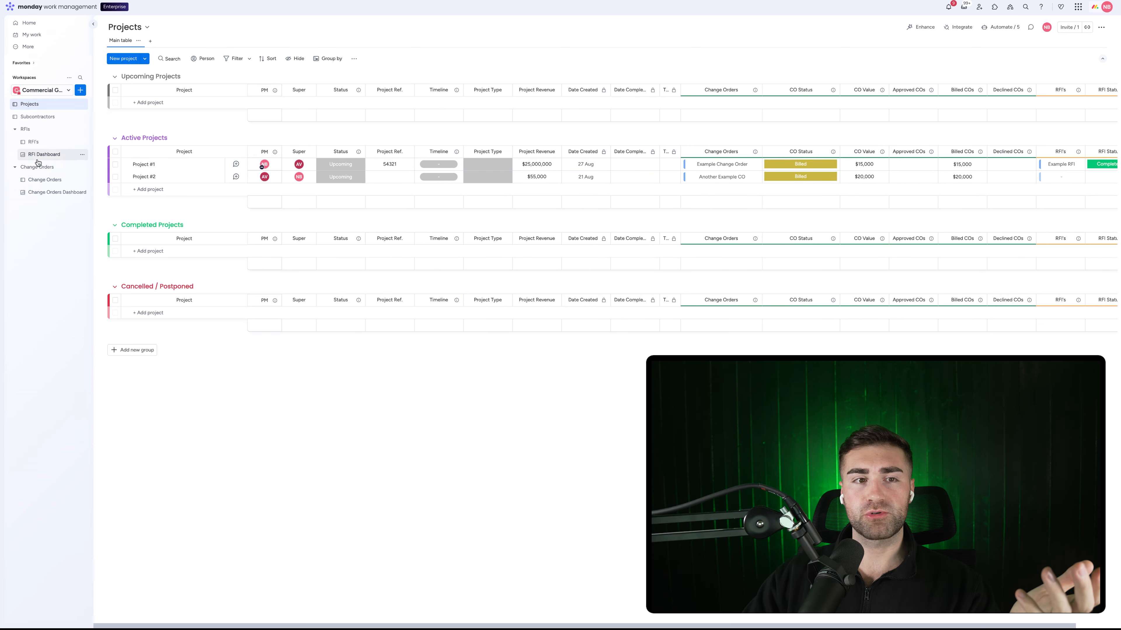
{"action": "left_click", "coordinate": [55, 179]}
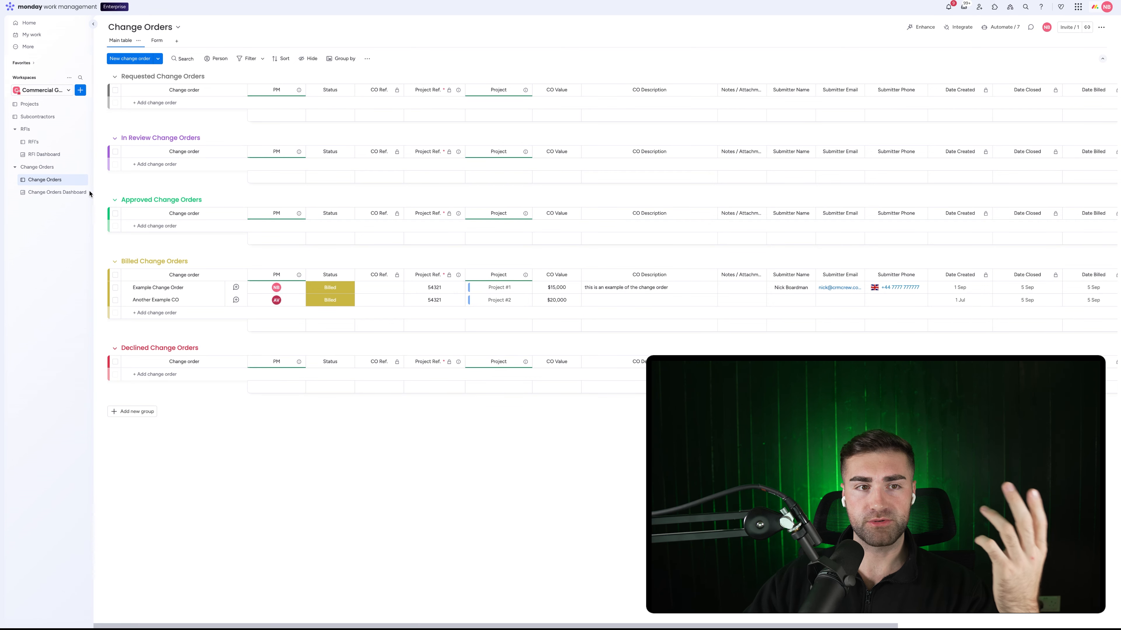
Create a new main board named Billing Process that manages Items.
{"action": "left_click", "coordinate": [82, 91]}
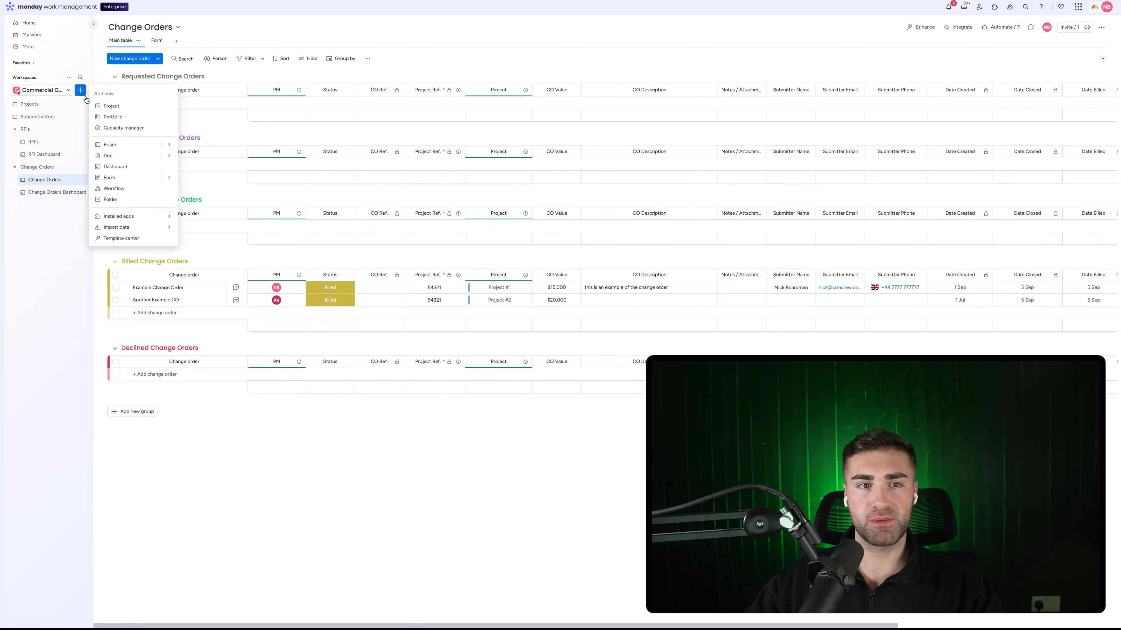
{"action": "left_click", "coordinate": [108, 146]}
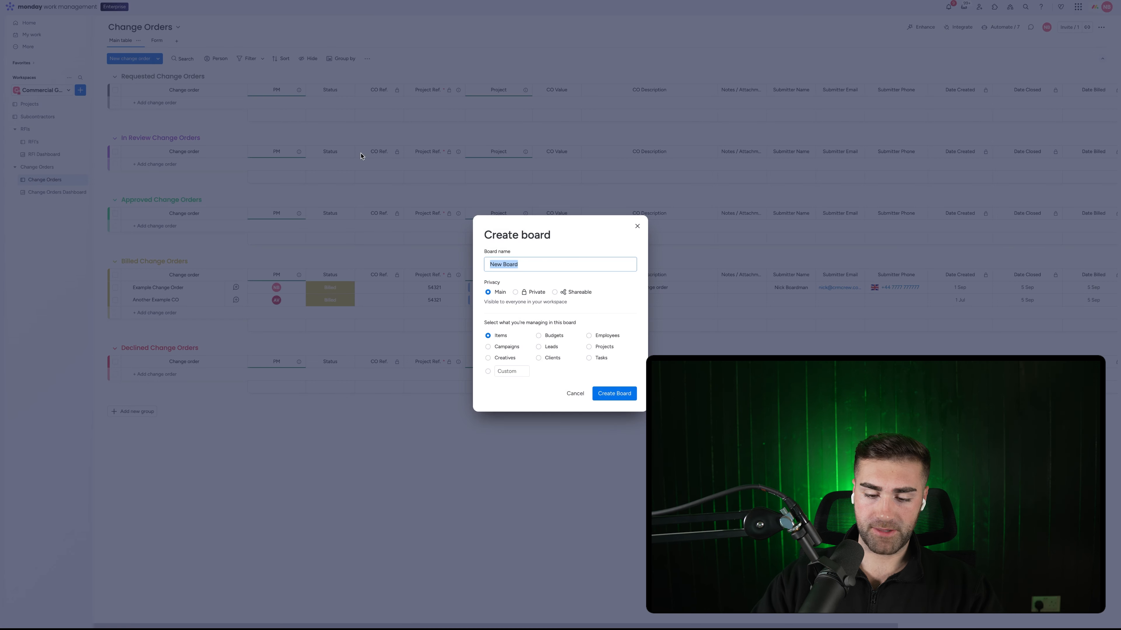
{"action": "type", "text": "B illing"}
{"action": "key", "text": "ctrl+a"}
{"action": "key", "text": "BackSpace"}
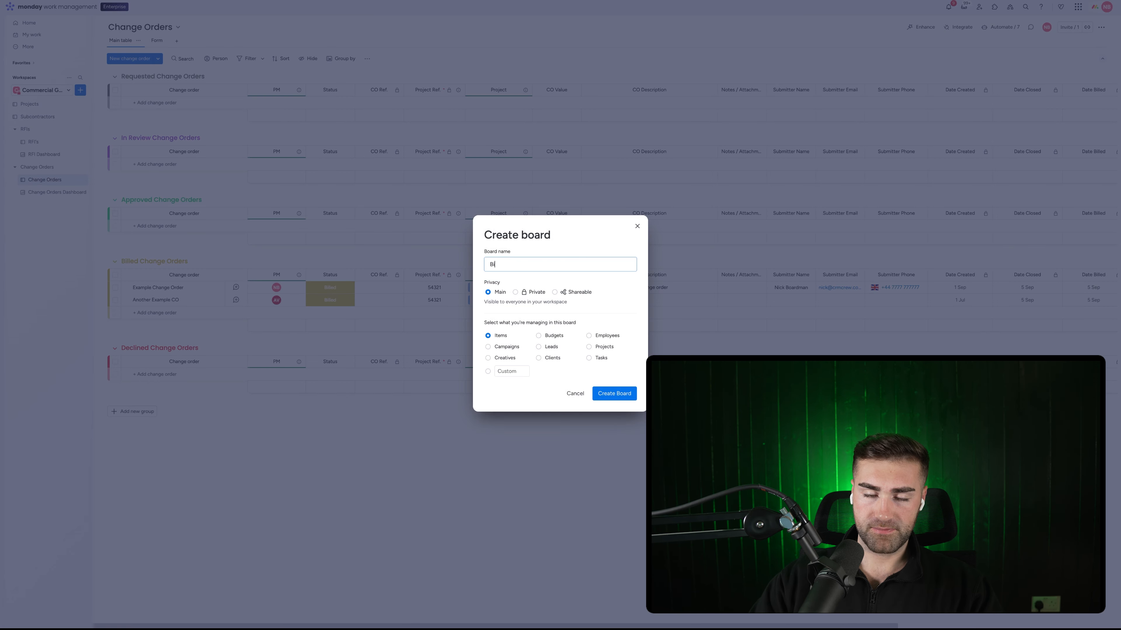
{"action": "type", "text": "Billing Process"}
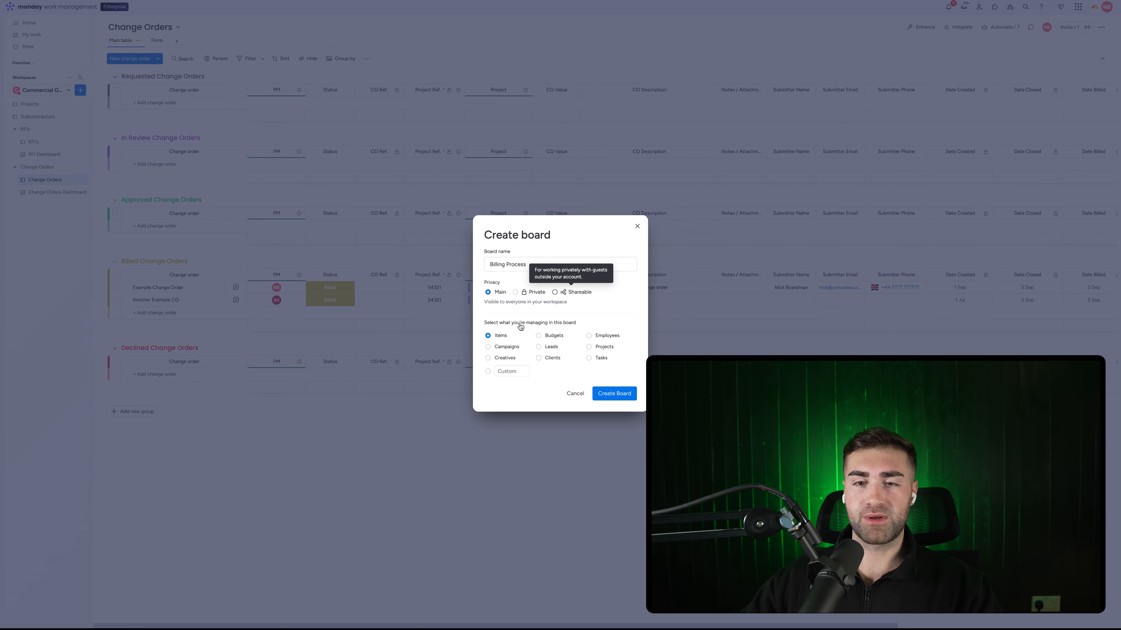
{"action": "left_click", "coordinate": [511, 370]}
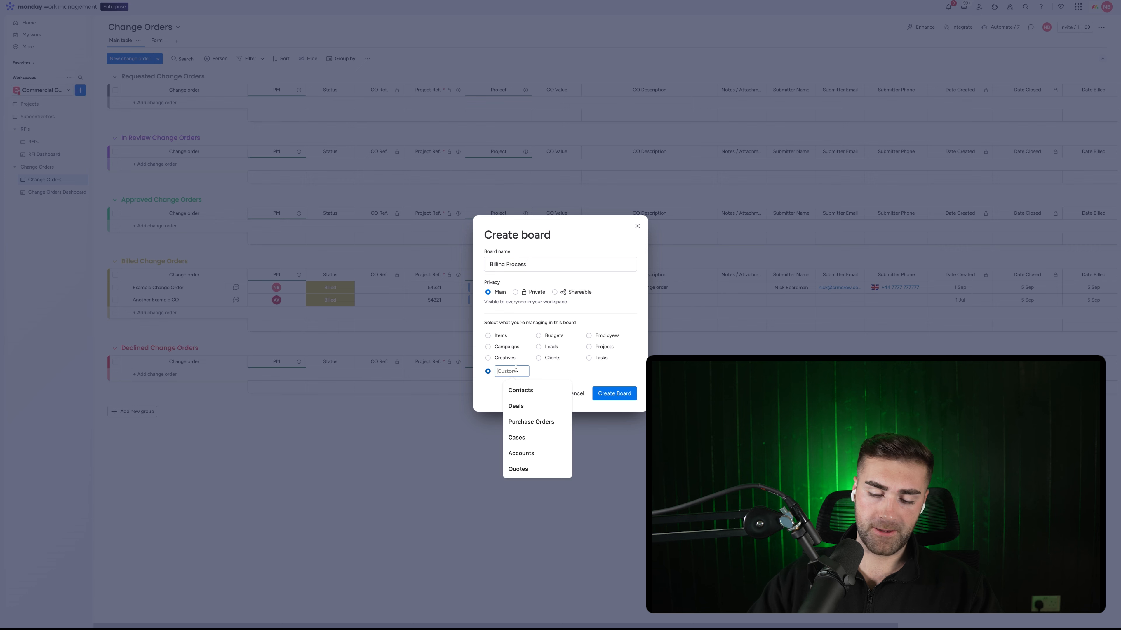
{"action": "left_click", "coordinate": [500, 335]}
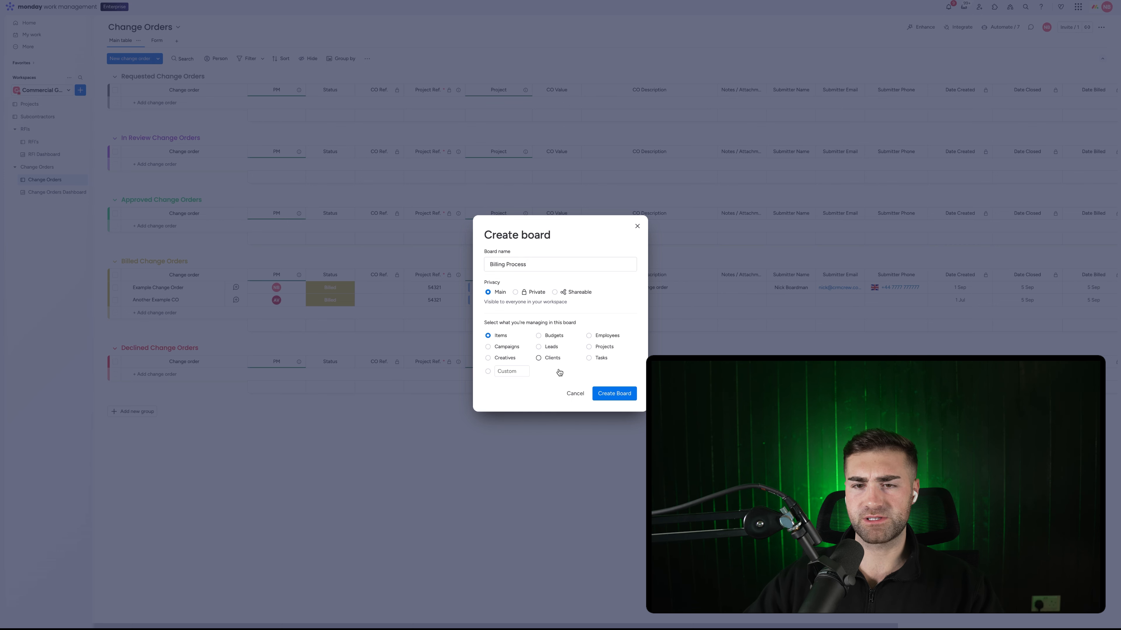
{"action": "left_click", "coordinate": [615, 394]}
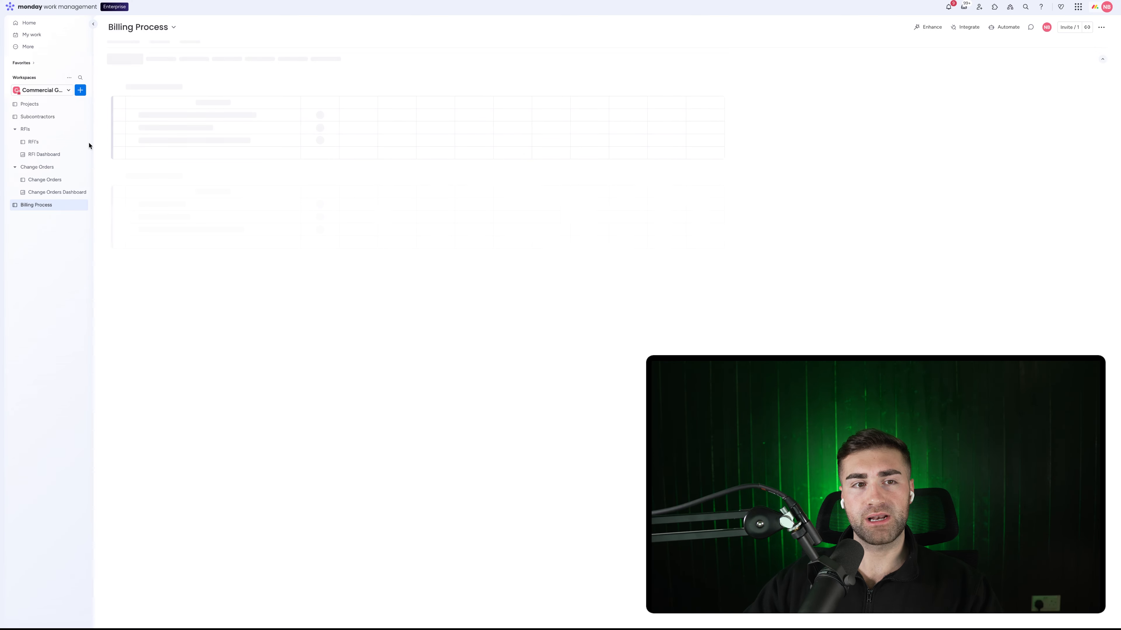
Create a workspace folder named Billing and move the Billing Process board into it.
{"action": "left_click", "coordinate": [81, 89]}
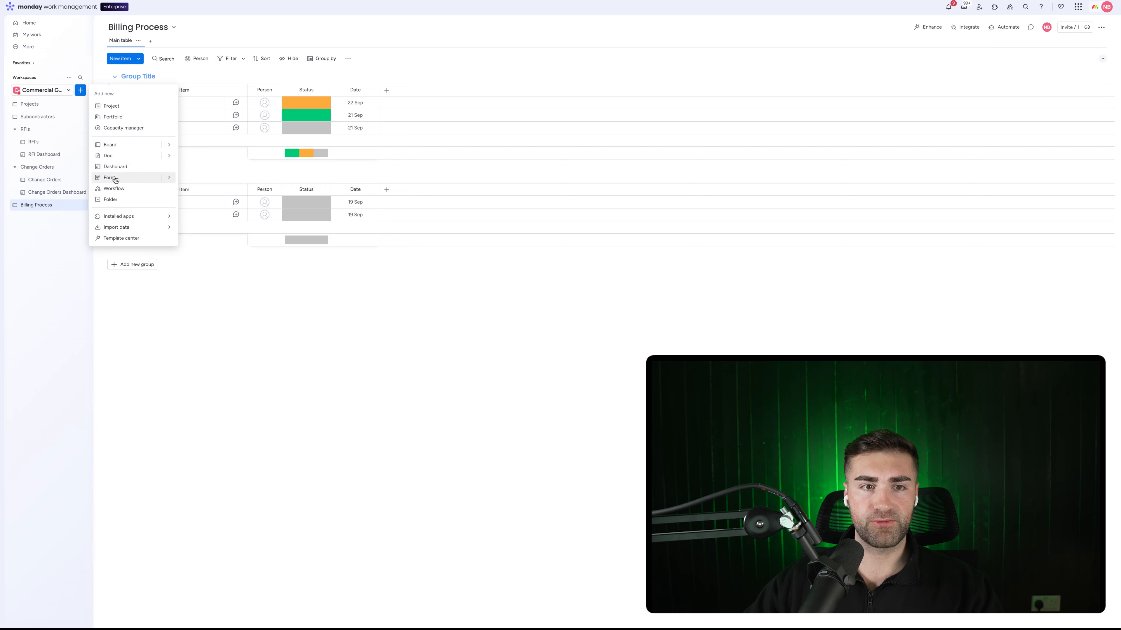
{"action": "left_click", "coordinate": [114, 199]}
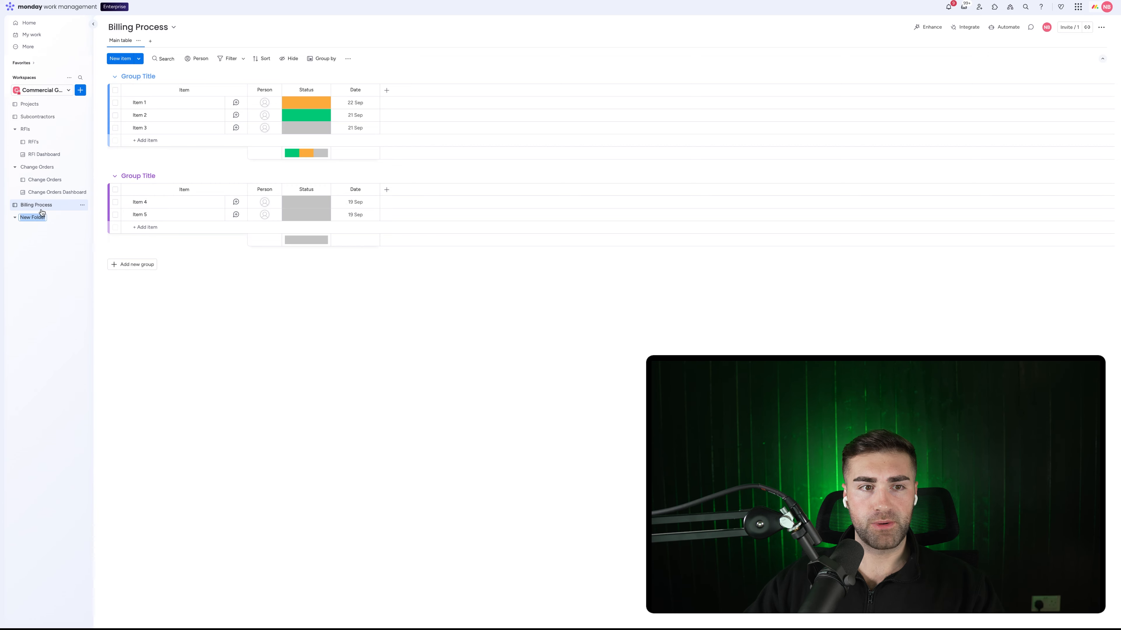
{"action": "type", "text": "Billing"}
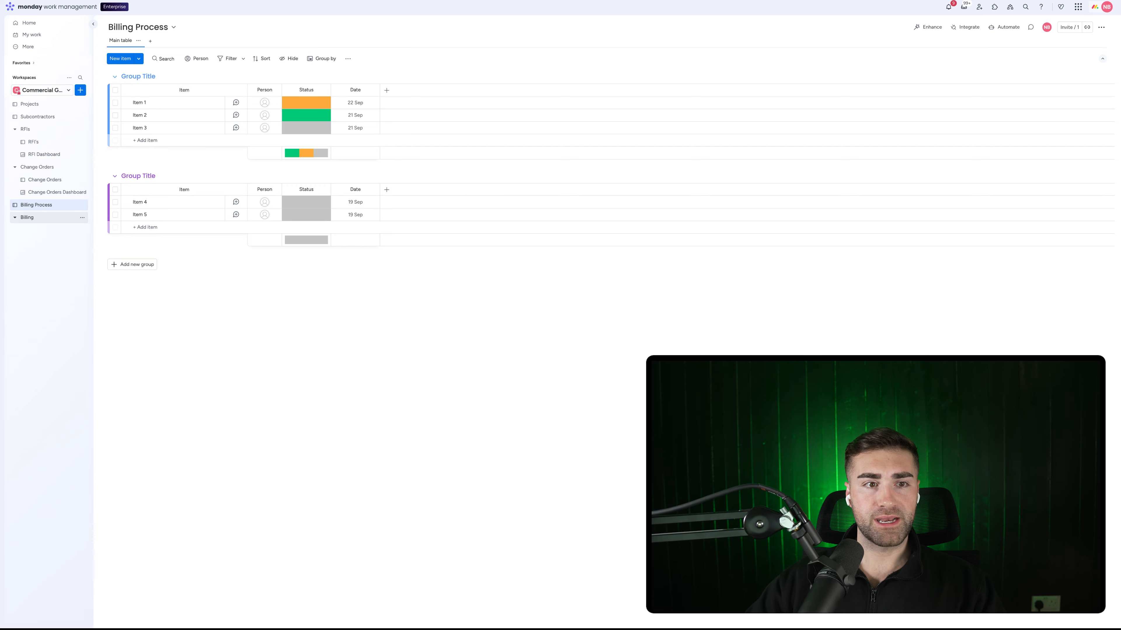
{"action": "key", "text": "Return"}
{"action": "left_click_drag", "start_coordinate": [48, 205], "coordinate": [67, 220]}
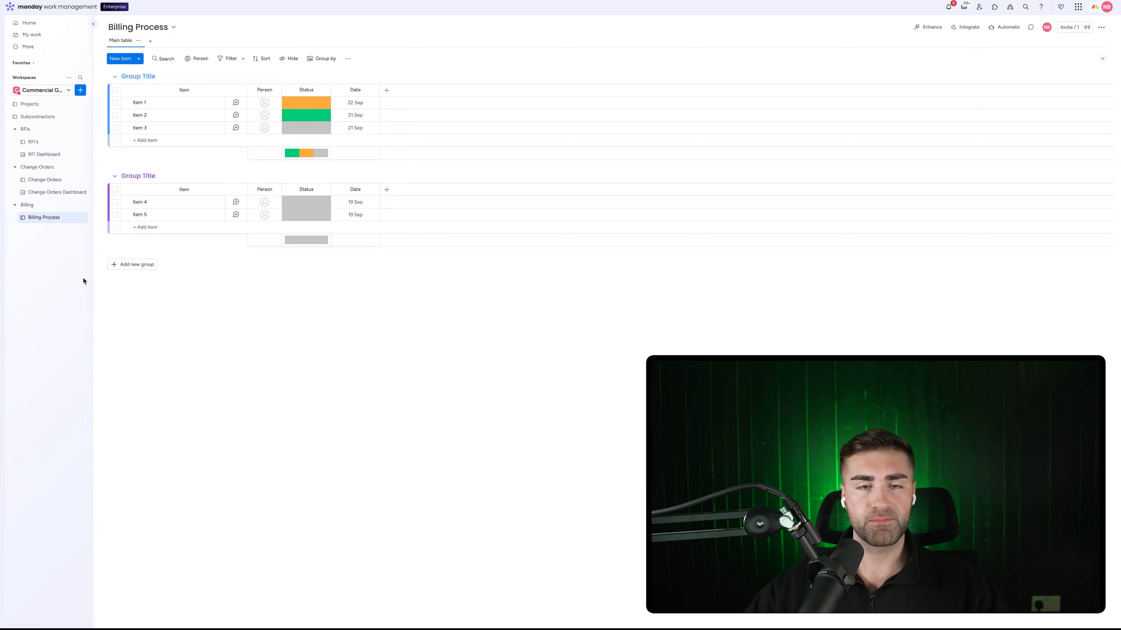
Rename the board's first group New Billing Requests and change its colour to dark grey.
{"action": "left_click", "coordinate": [136, 72]}
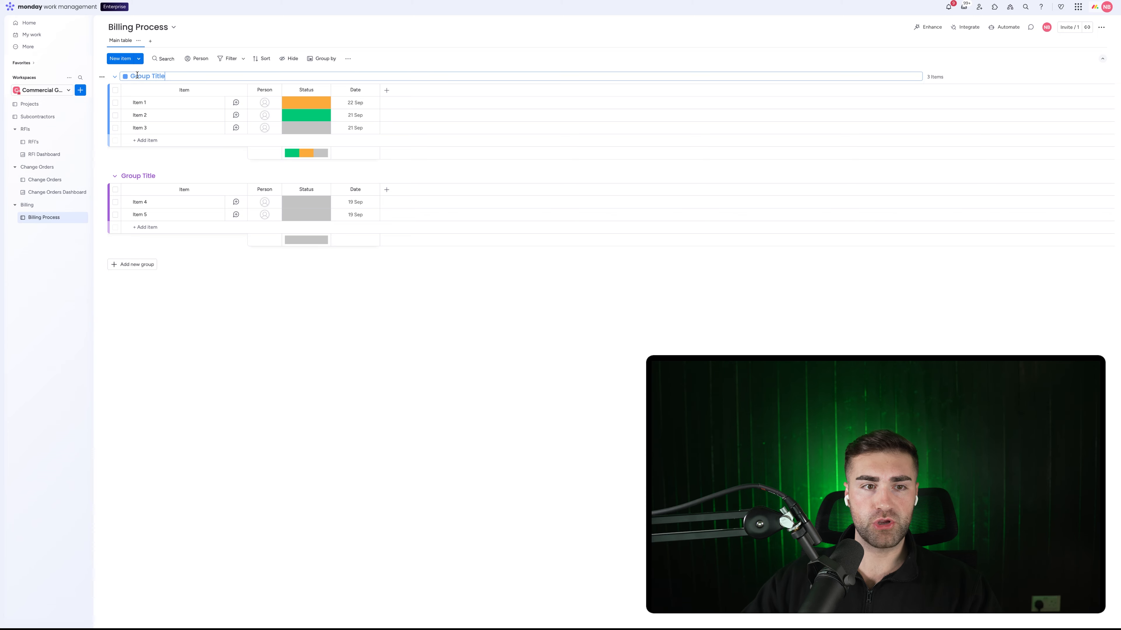
{"action": "type", "text": "New Bi"}
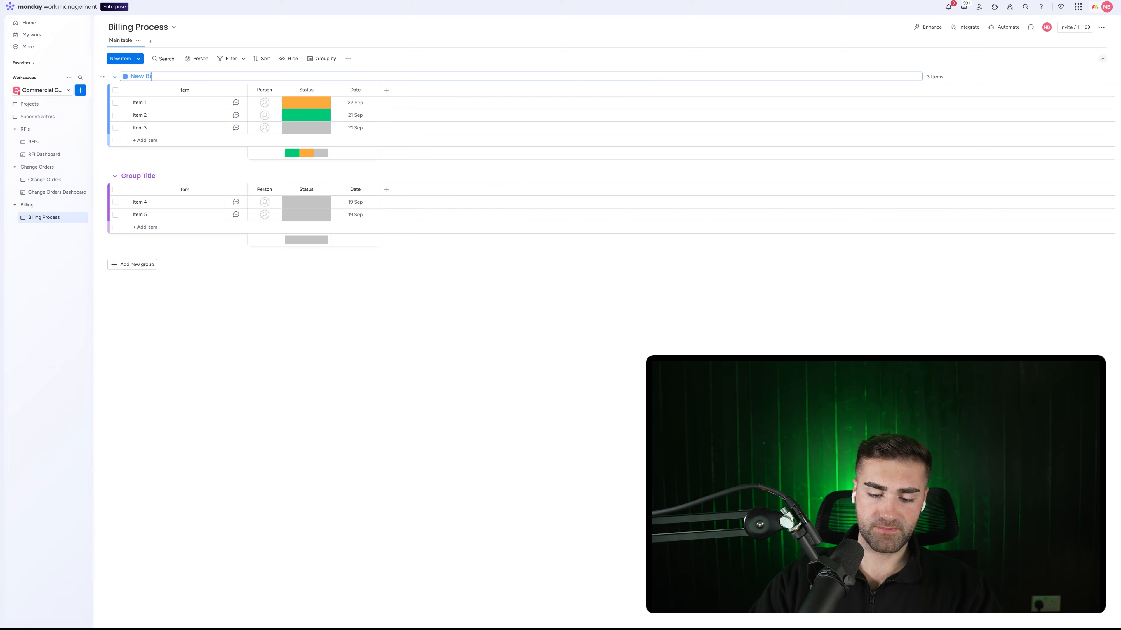
{"action": "type", "text": "lling Requests"}
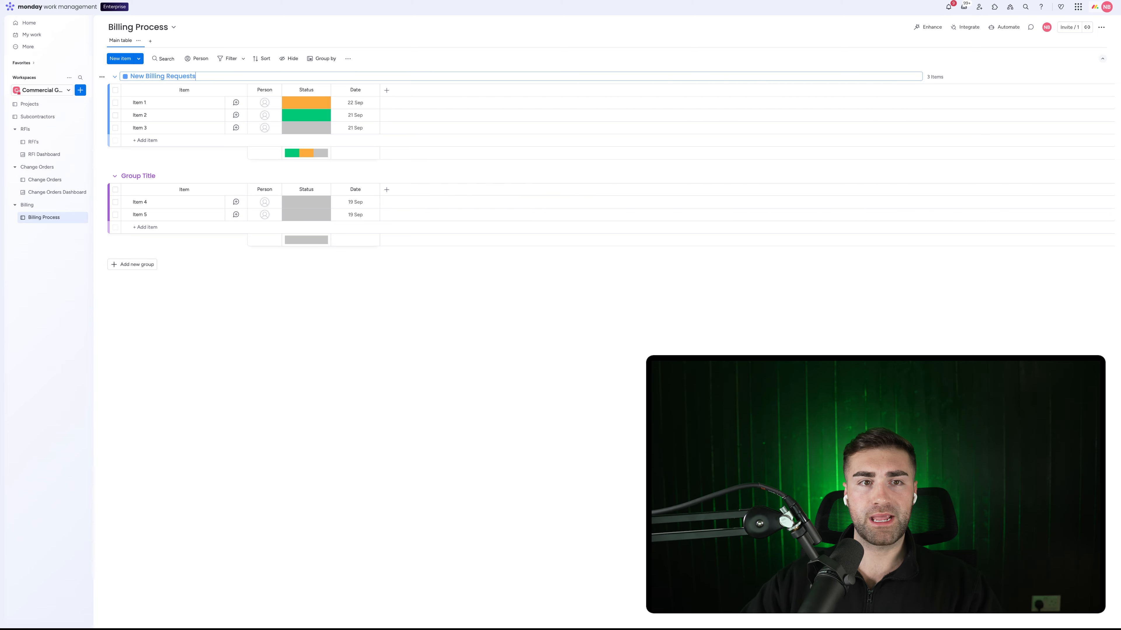
{"action": "key", "text": "Return"}
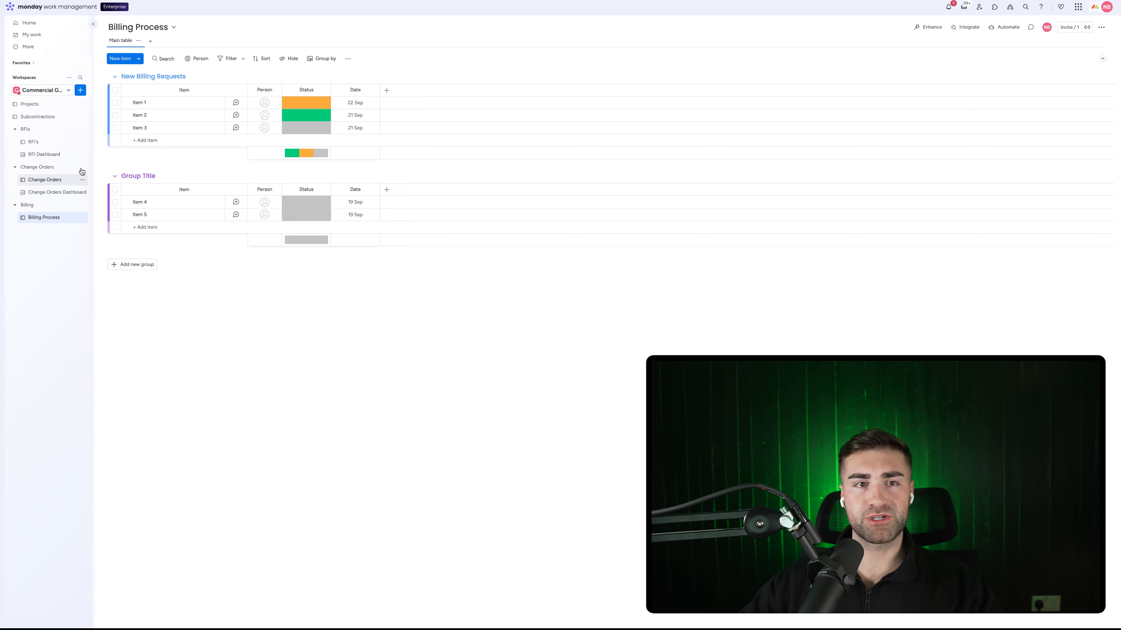
{"action": "left_click", "coordinate": [139, 75]}
{"action": "left_click", "coordinate": [126, 77]}
{"action": "left_click", "coordinate": [150, 125]}
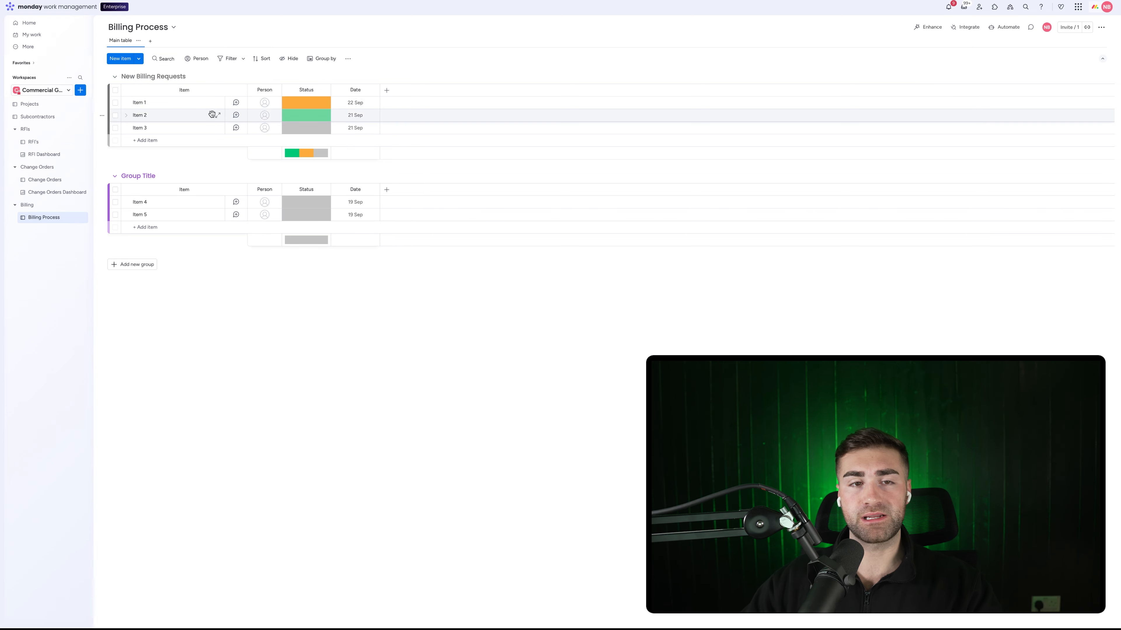
Rename the second group Sent Invoices.
{"action": "left_click", "coordinate": [141, 176]}
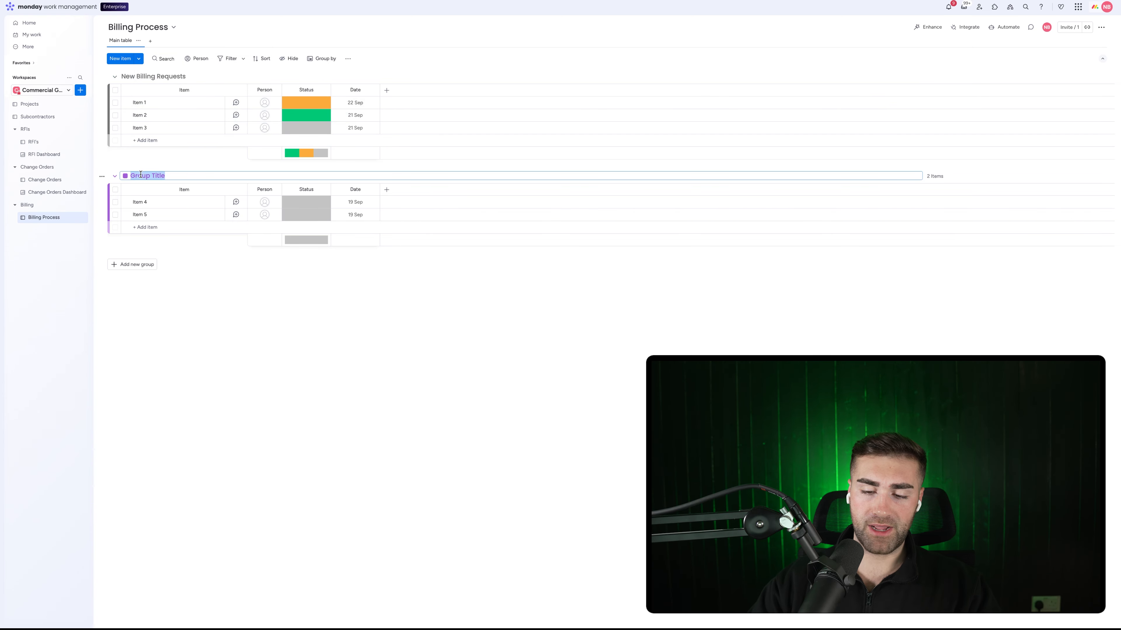
{"action": "type", "text": "Sent"}
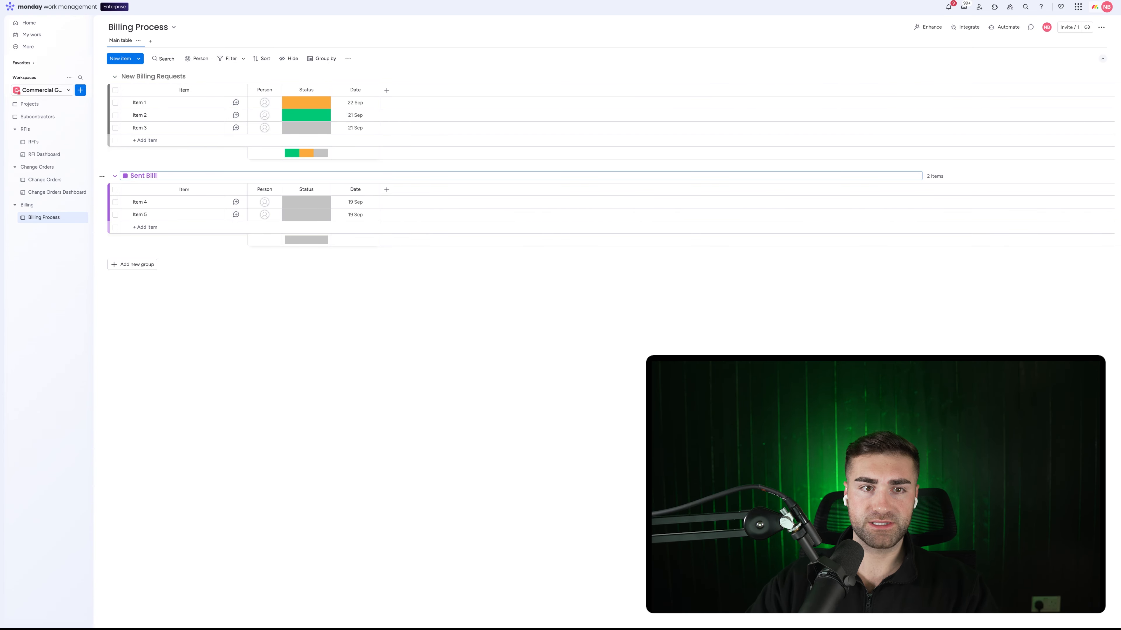
{"action": "type", "text": " Invoic"}
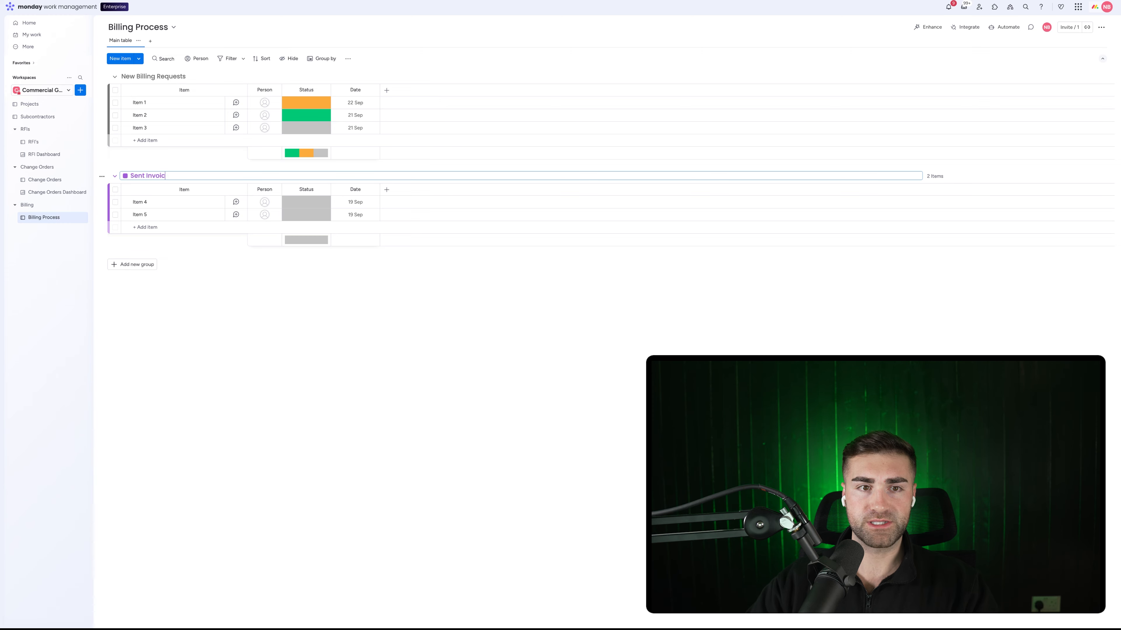
{"action": "type", "text": "es"}
{"action": "key", "text": "Return"}
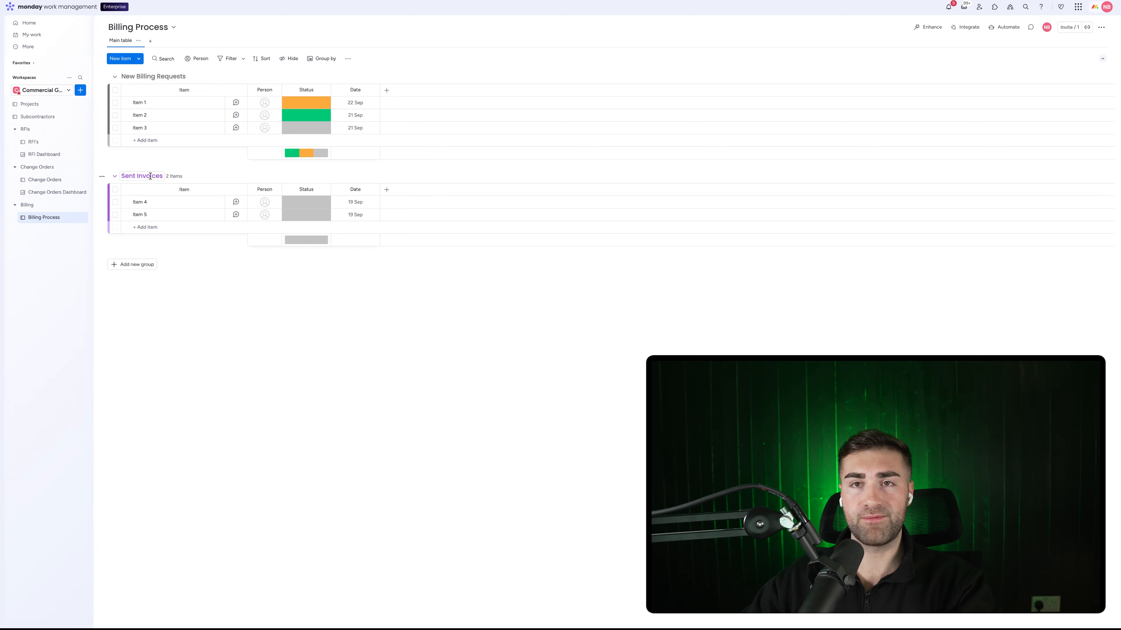
Add a new group below Sent Invoices and name it 30 Days Overdue.
{"action": "left_click", "coordinate": [134, 264]}
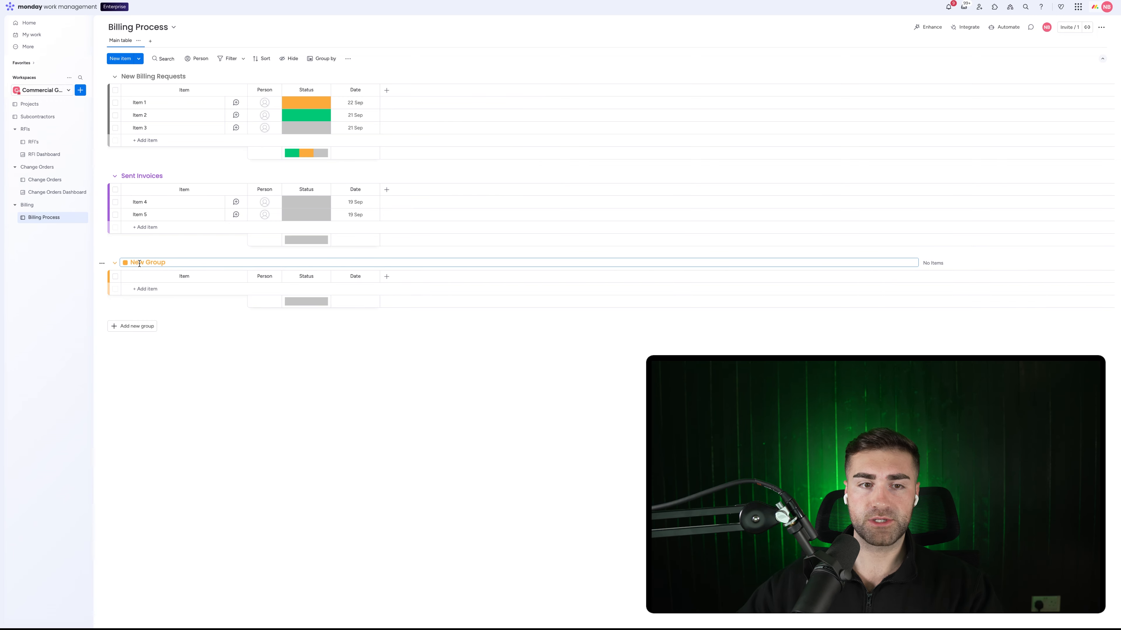
{"action": "key", "text": "ctrl+a"}
{"action": "type", "text": "3"}
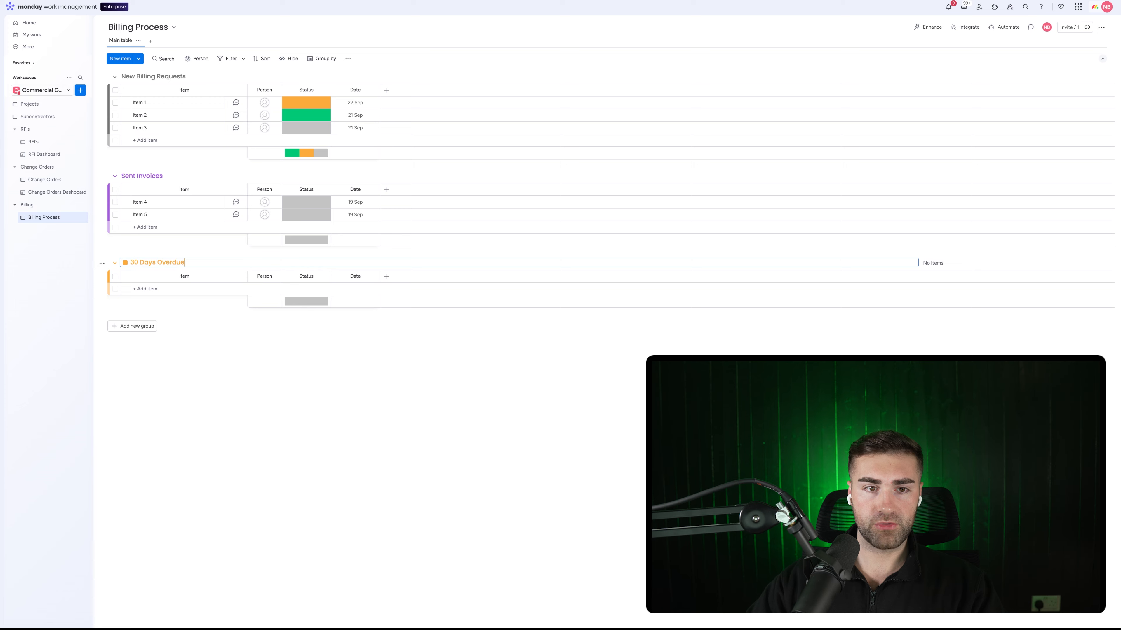
{"action": "key", "text": "Return"}
Add another group at the end of the board and name it 60 Days Overdue.
{"action": "left_click", "coordinate": [138, 327]}
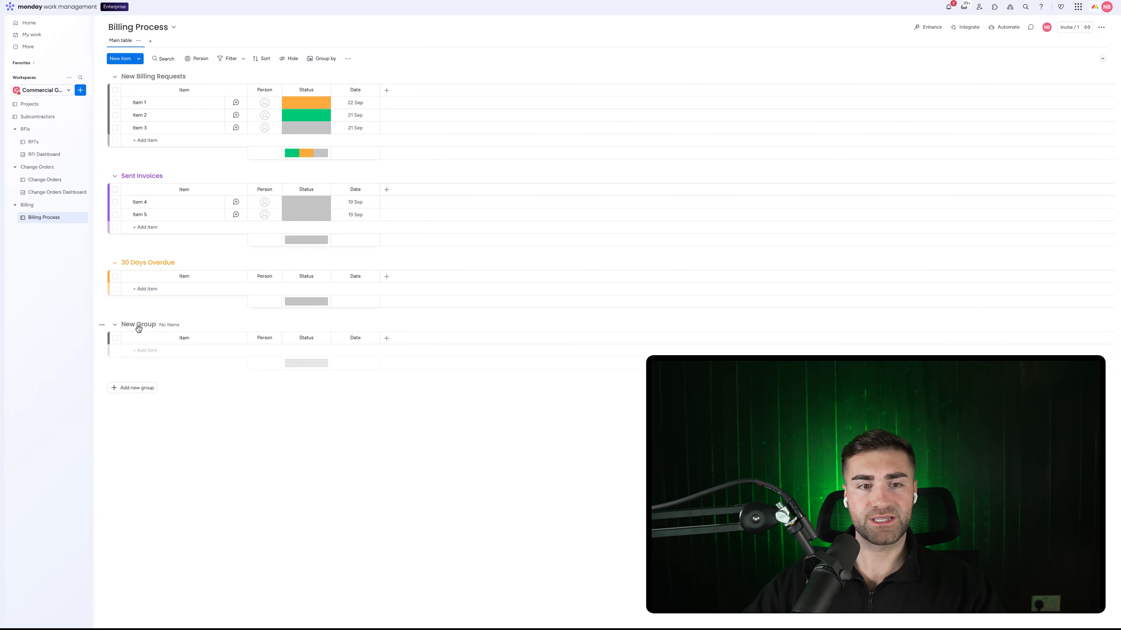
{"action": "left_click", "coordinate": [140, 325]}
{"action": "key", "text": "ctrl+a"}
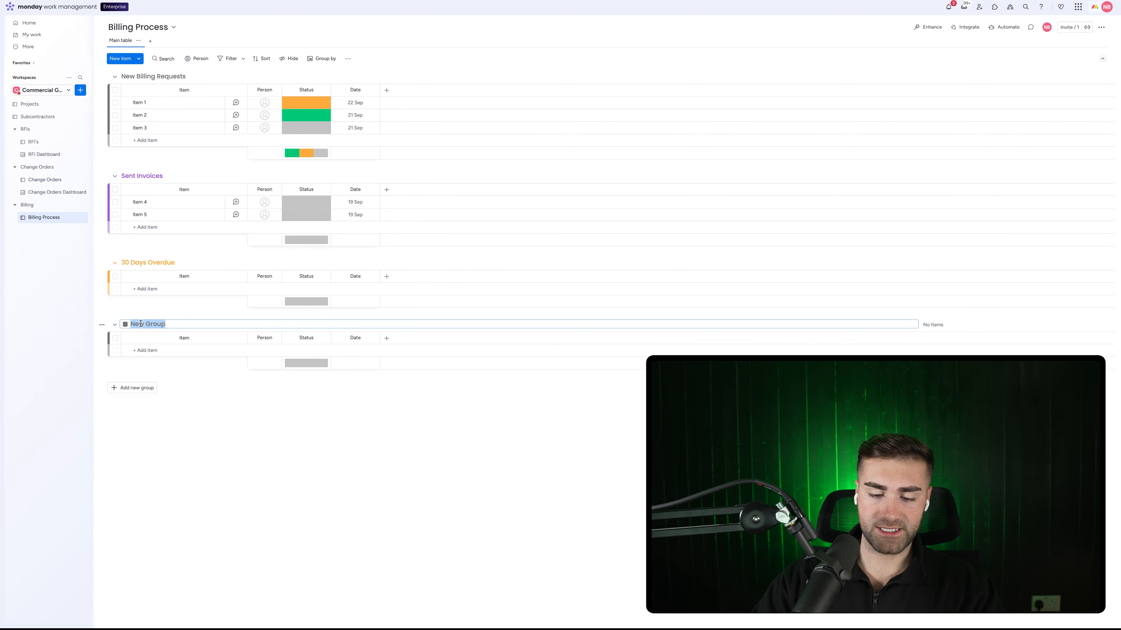
{"action": "type", "text": "60 Days"}
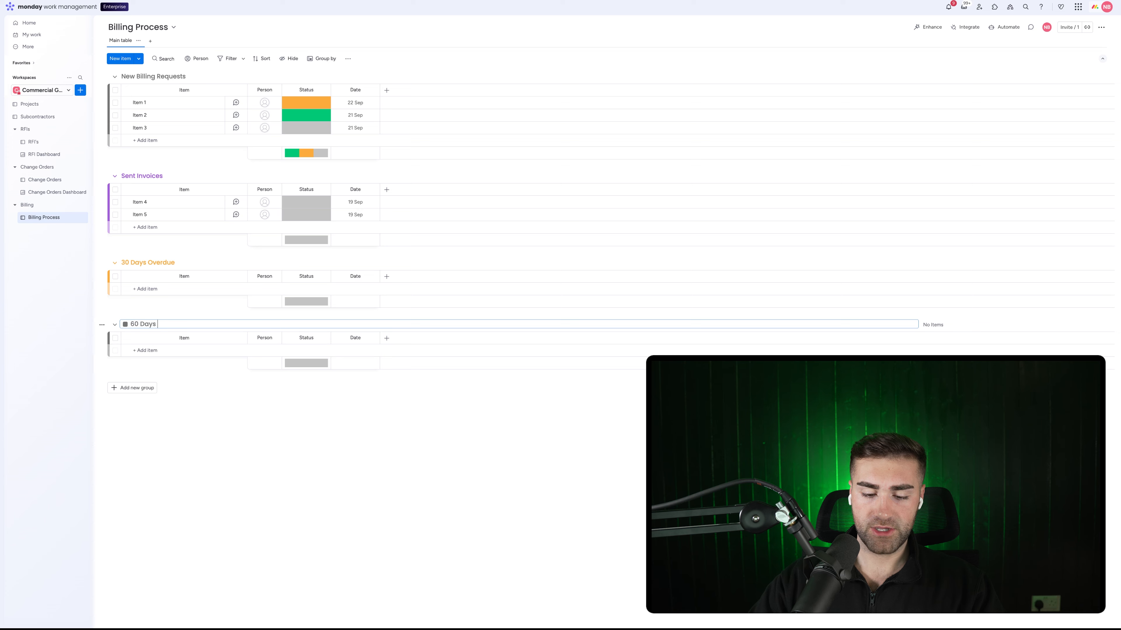
{"action": "type", "text": " Overdue"}
{"action": "key", "text": "Return"}
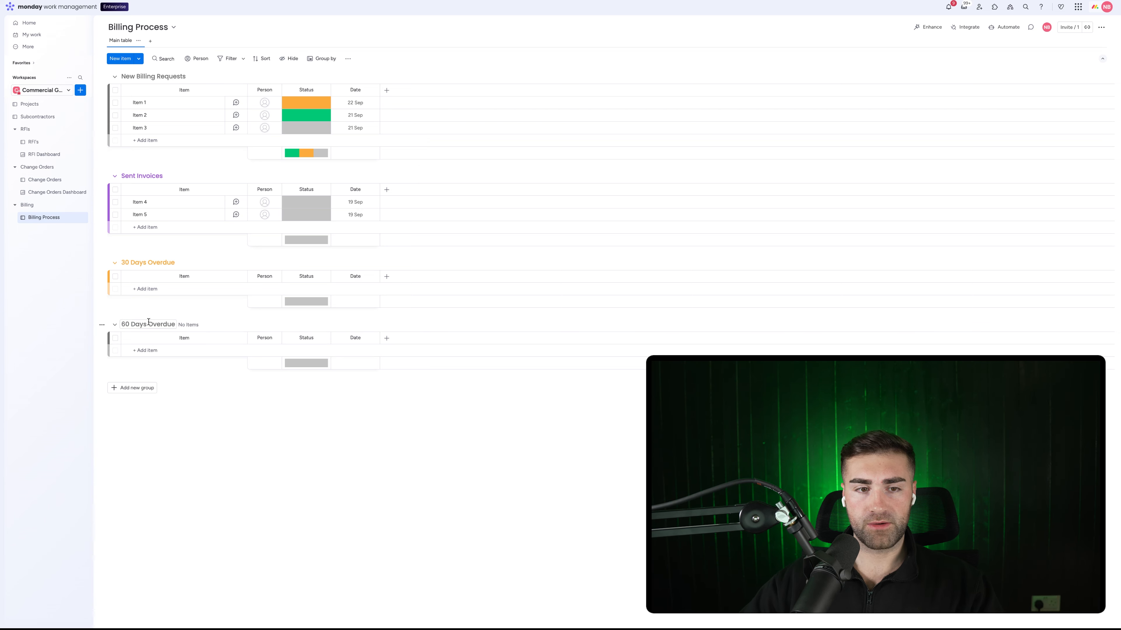
Add a fifth group below 60 Days Overdue and name it 90 Days Overdue.
{"action": "left_click", "coordinate": [113, 385]}
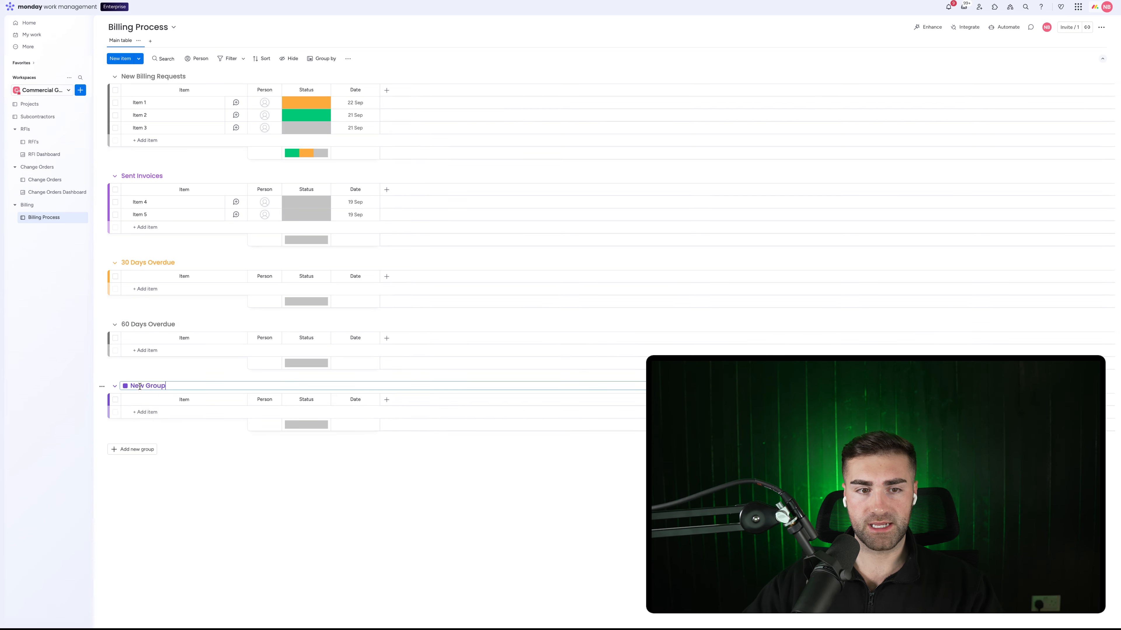
{"action": "left_click", "coordinate": [141, 389]}
{"action": "type", "text": "90 Days Overdue"}
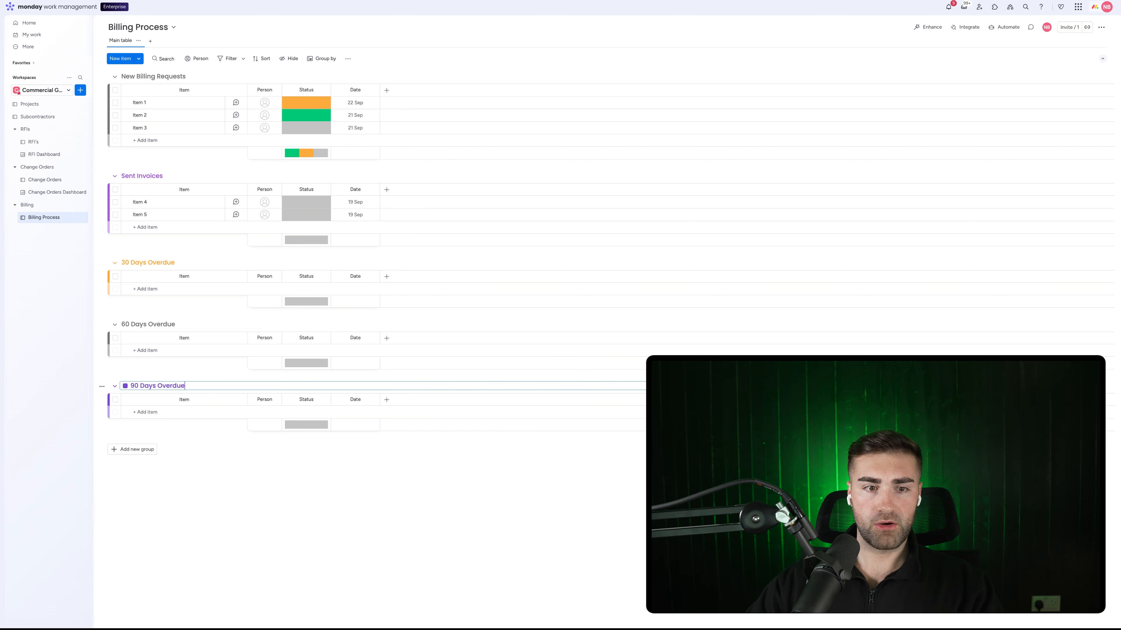
{"action": "left_click", "coordinate": [138, 387]}
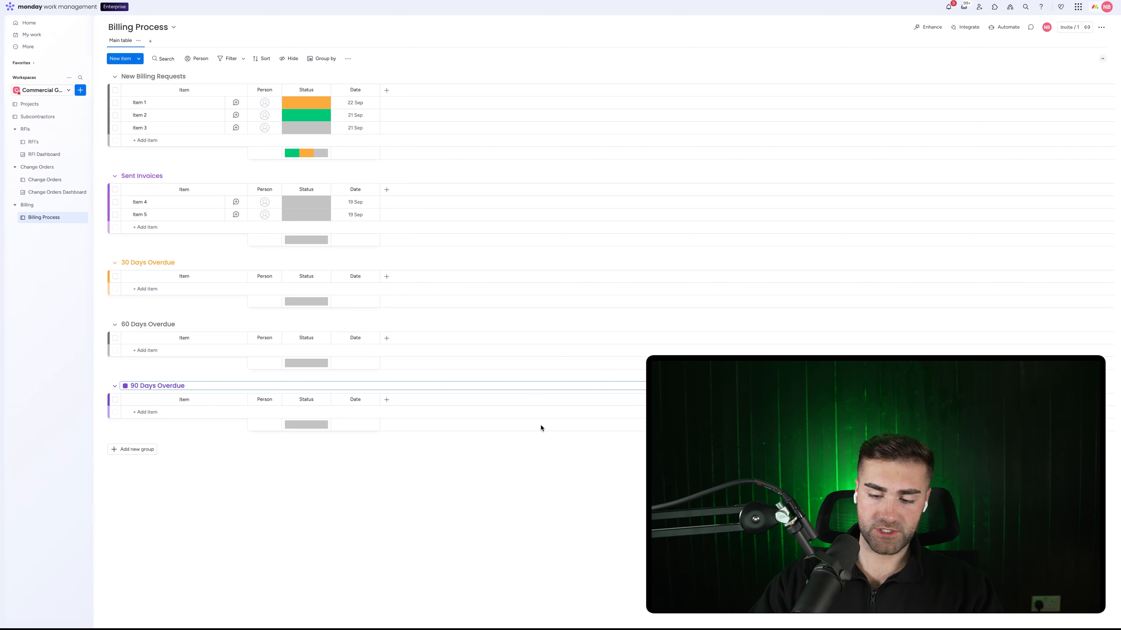
Change the 90 Days Overdue group's name to 90+ Days Overdue and add a group below it named Paid Invoices.
{"action": "type", "text": "+"}
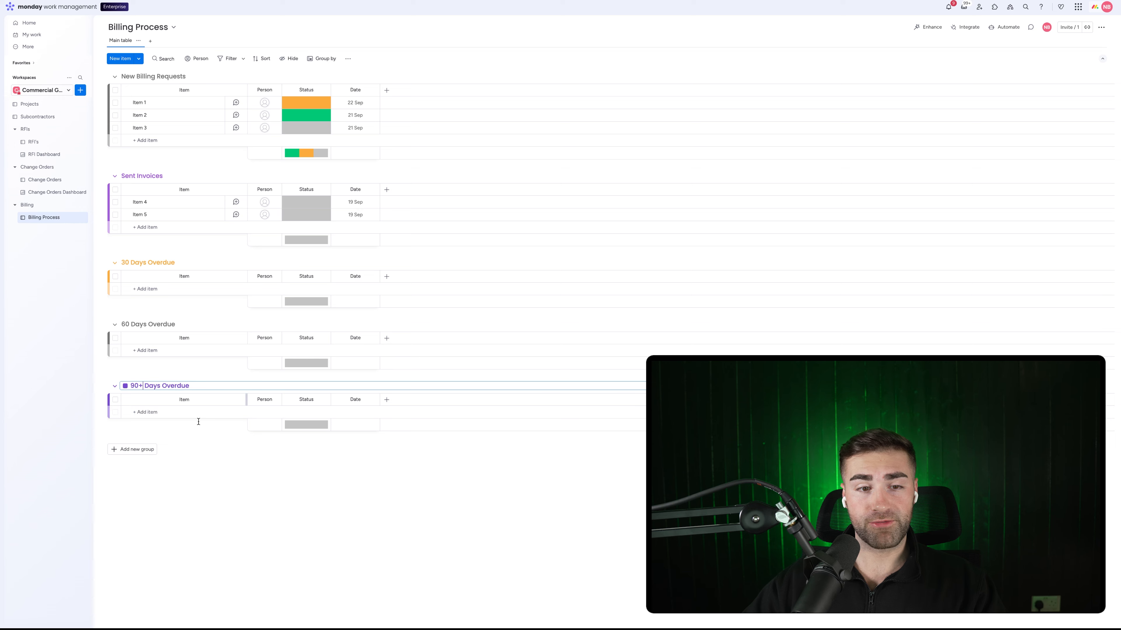
{"action": "left_click", "coordinate": [145, 449]}
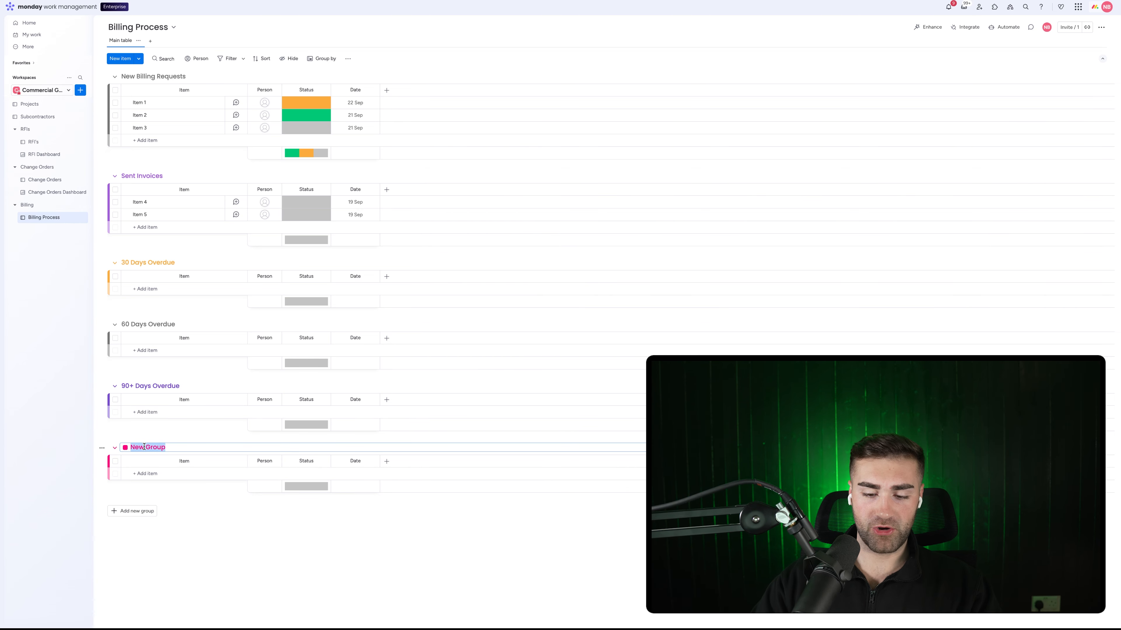
{"action": "type", "text": "Paid"}
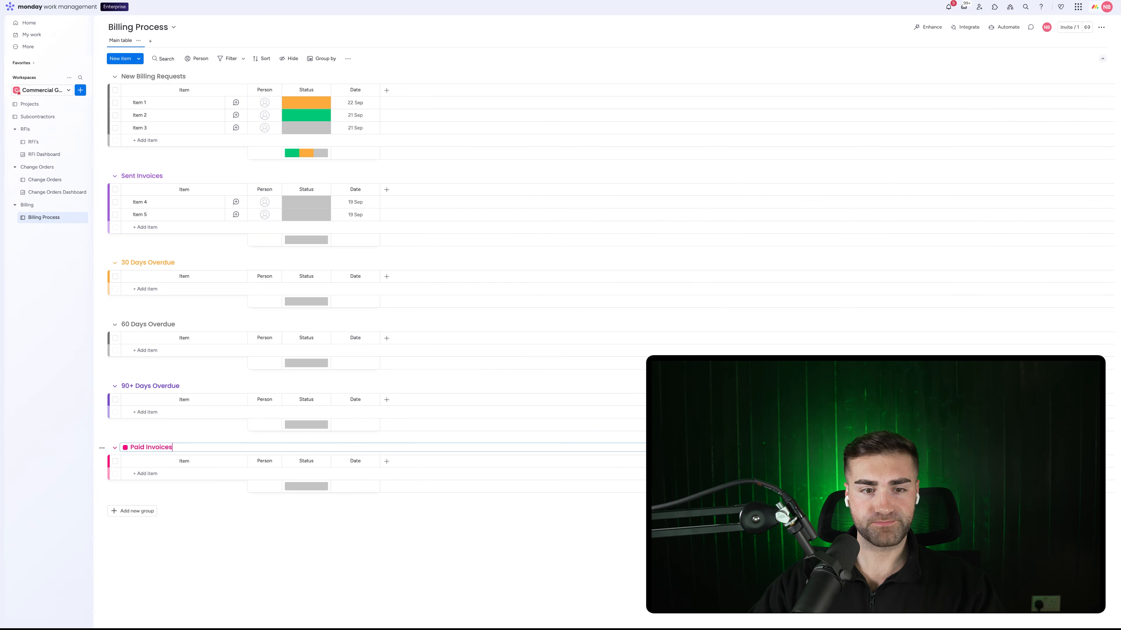
{"action": "type", "text": " Invoices"}
{"action": "key", "text": "Return"}
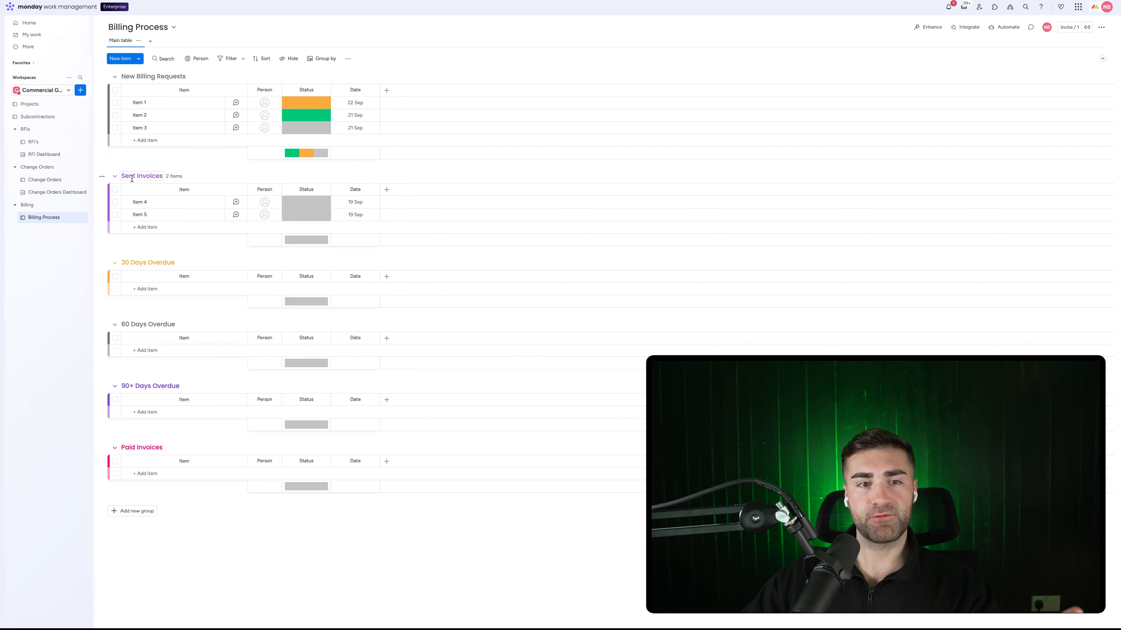
Rename the 30 Days Overdue group to 30 Days Overdue Invoices.
{"action": "left_click", "coordinate": [144, 262]}
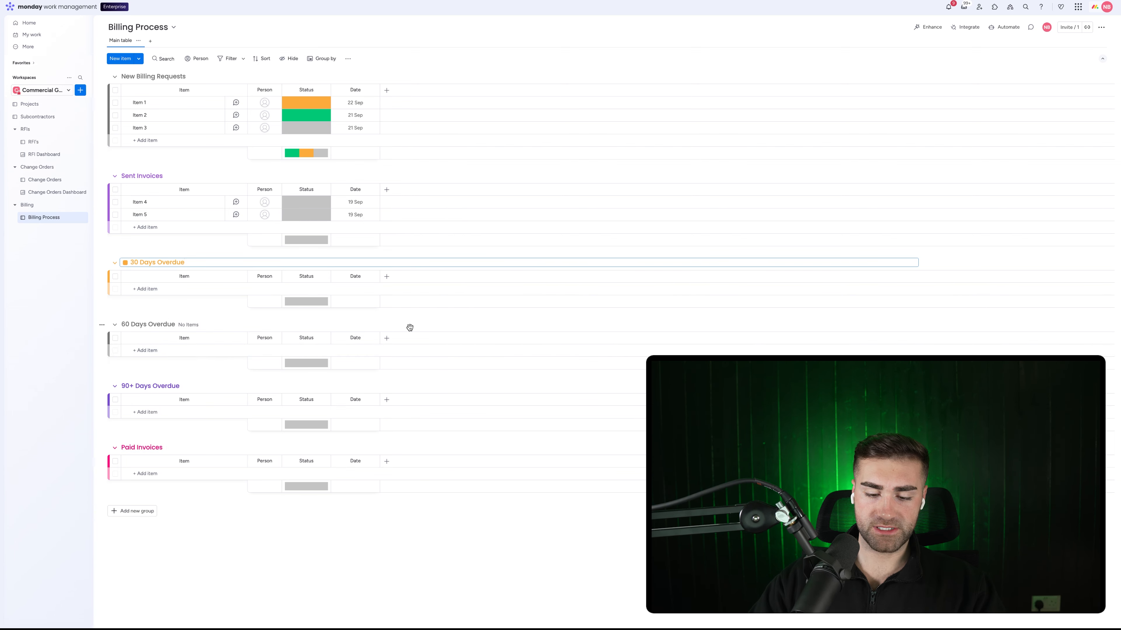
{"action": "type", "text": "Inc"}
{"action": "type", "text": "oic"}
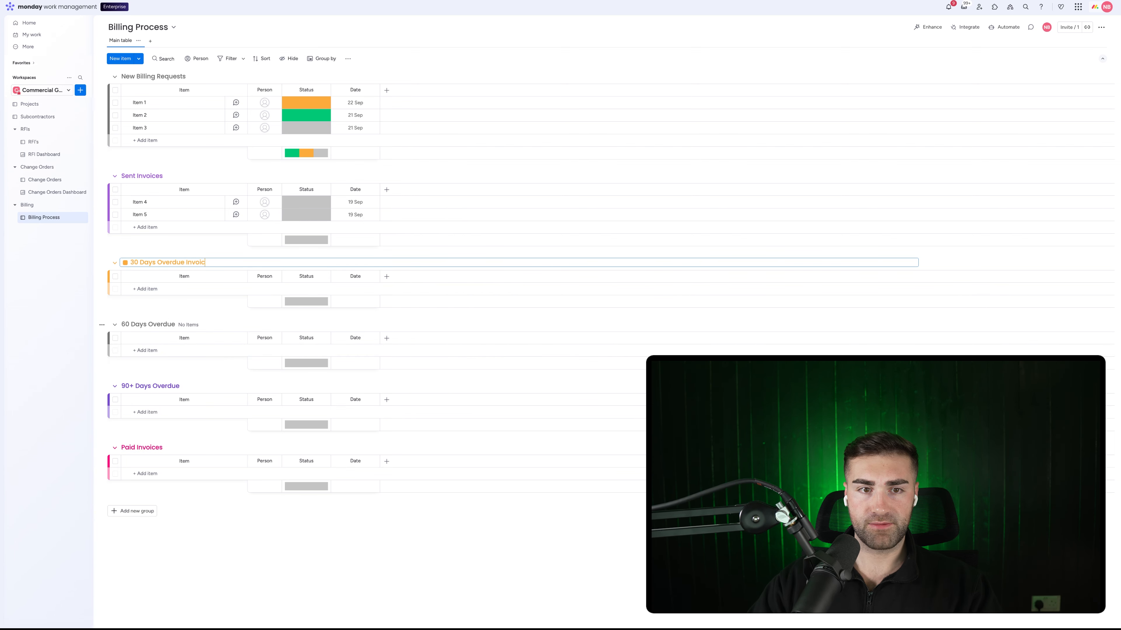
{"action": "type", "text": "es"}
{"action": "key", "text": "Return"}
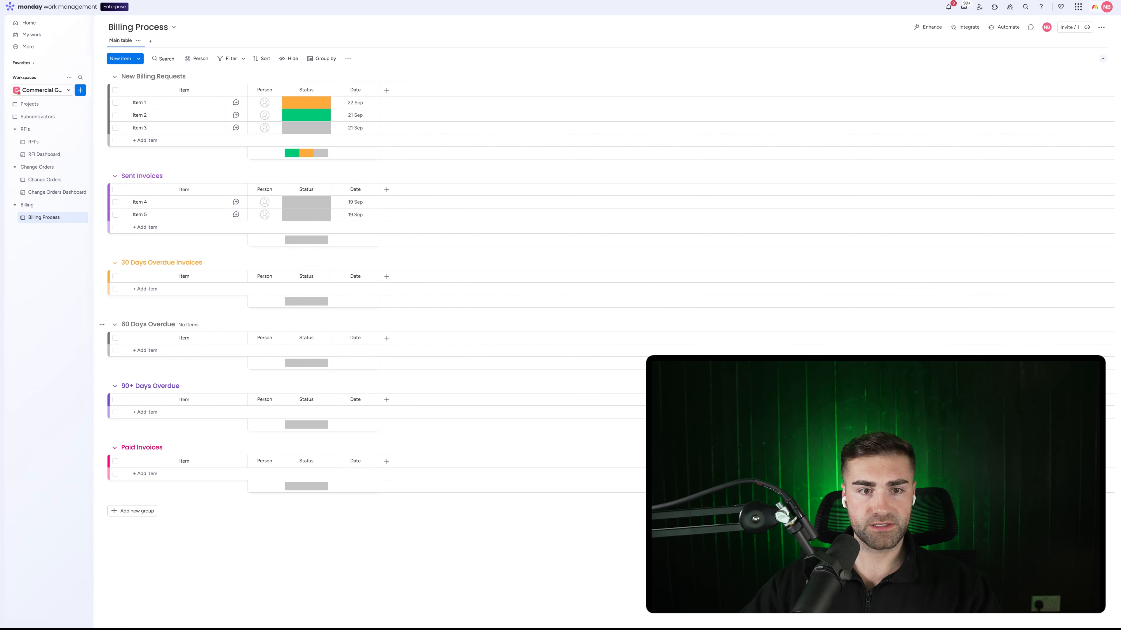
Rename the next two overdue groups to 60 Days Overdue Invoices and 90+ Days Overdue Invoices.
{"action": "left_click", "coordinate": [160, 324]}
{"action": "type", "text": "Invo"}
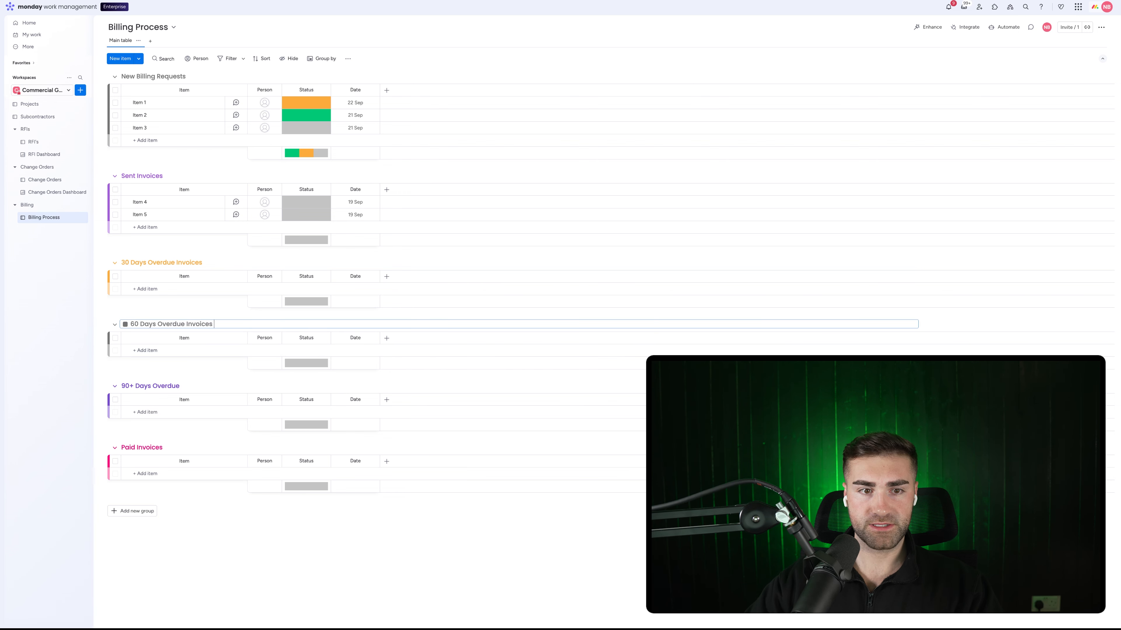
{"action": "type", "text": "ices"}
{"action": "key", "text": "Return"}
{"action": "left_click", "coordinate": [170, 386]}
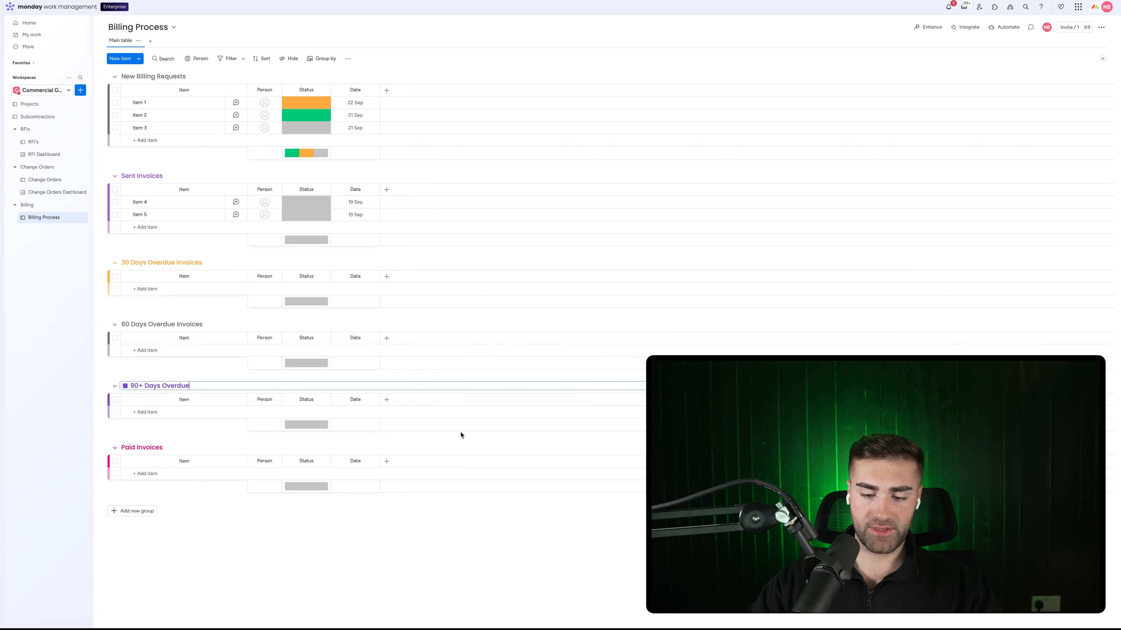
{"action": "type", "text": "Invoices"}
{"action": "key", "text": "Return"}
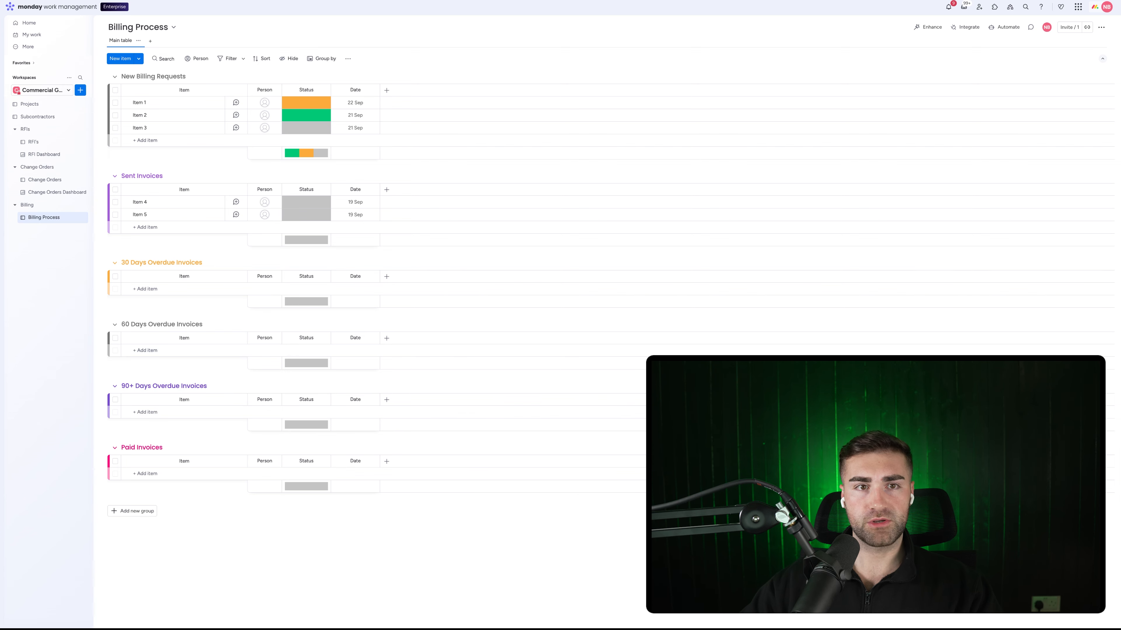
Replace the word Billing in the first group's name so that it reads New Invoice Requests.
{"action": "double_click", "coordinate": [146, 76]}
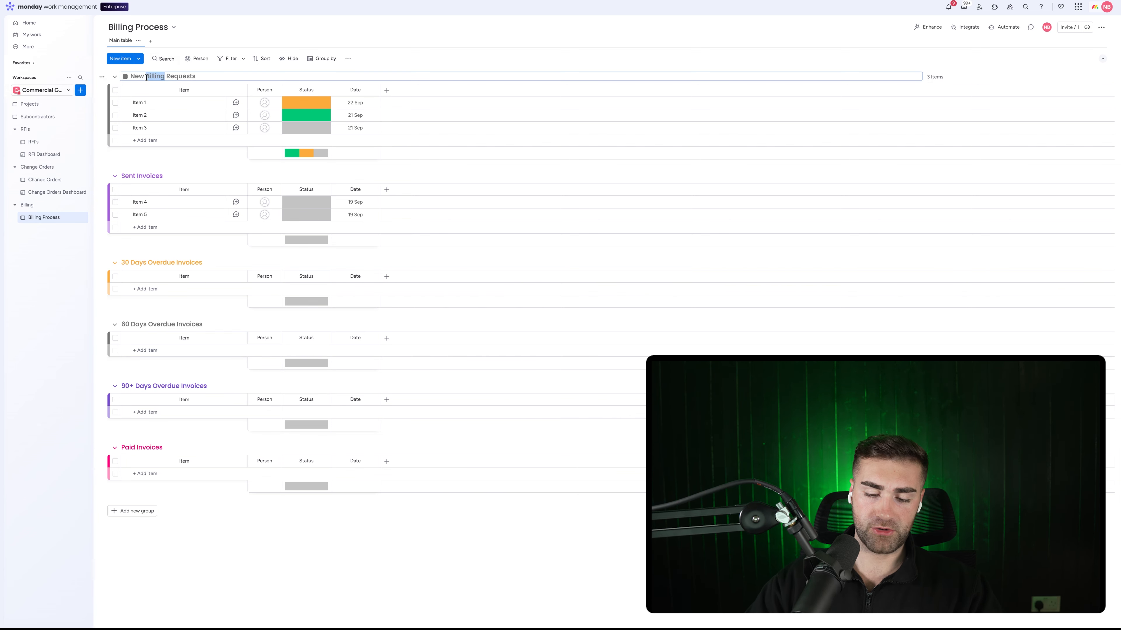
{"action": "type", "text": "Invoice"}
{"action": "key", "text": "Return"}
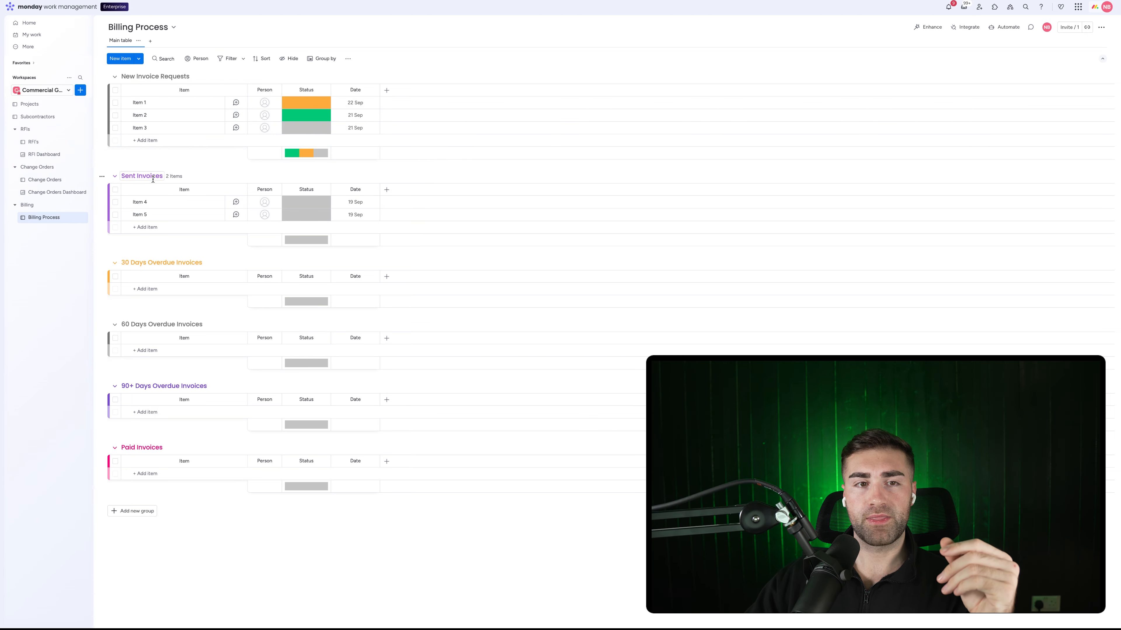
Change the colour of the Paid Invoices group to green.
{"action": "left_click", "coordinate": [143, 447]}
{"action": "left_click", "coordinate": [125, 448]}
{"action": "left_click", "coordinate": [138, 461]}
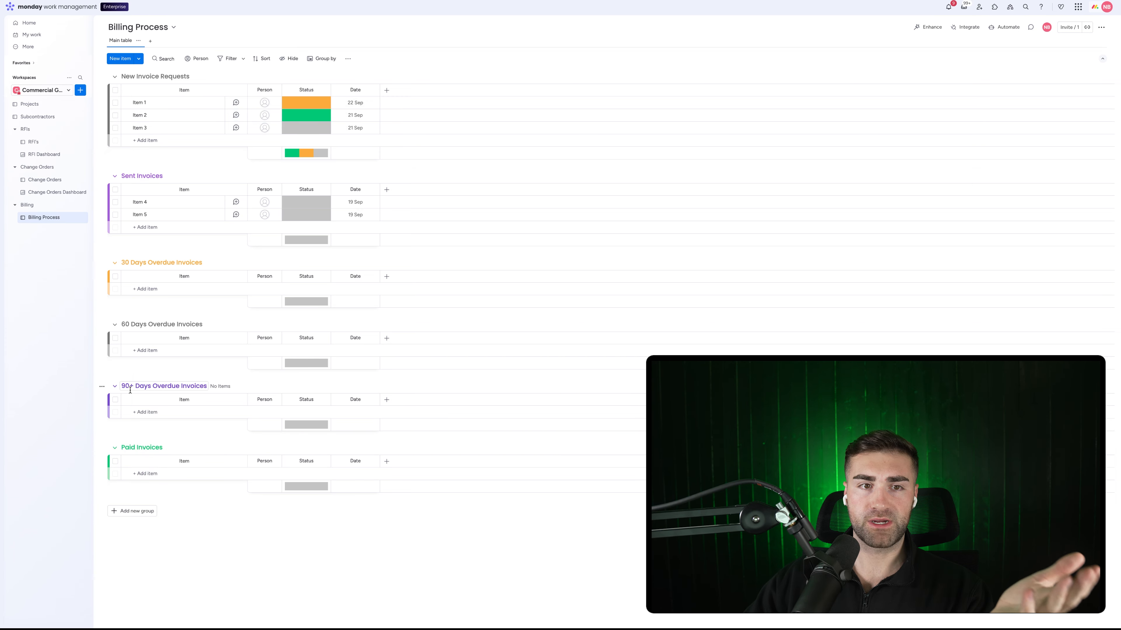
Colour the 90+ Days Overdue Invoices group red and the 60 Days Overdue Invoices group dark orange.
{"action": "left_click", "coordinate": [131, 383]}
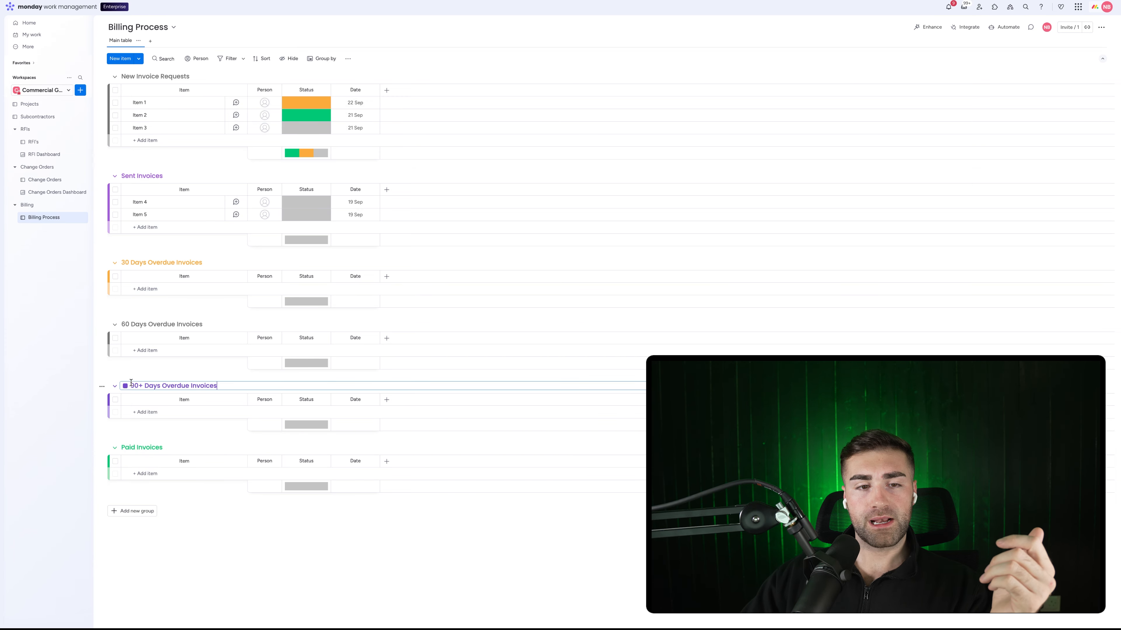
{"action": "left_click", "coordinate": [126, 386]}
{"action": "left_click", "coordinate": [131, 424]}
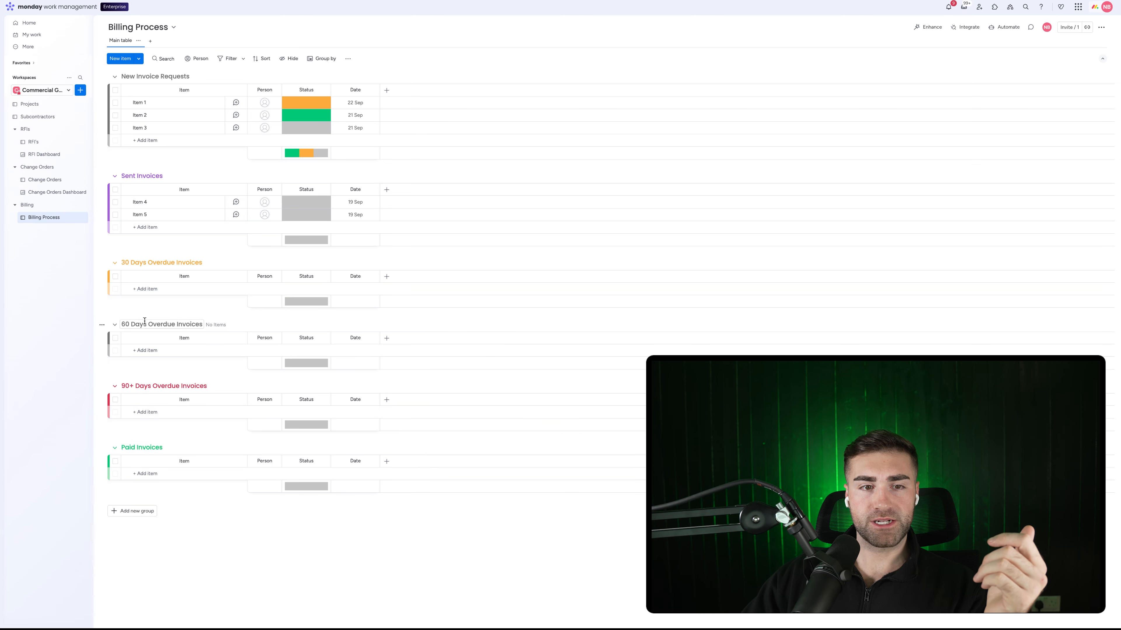
{"action": "left_click", "coordinate": [144, 324]}
{"action": "left_click", "coordinate": [125, 325]}
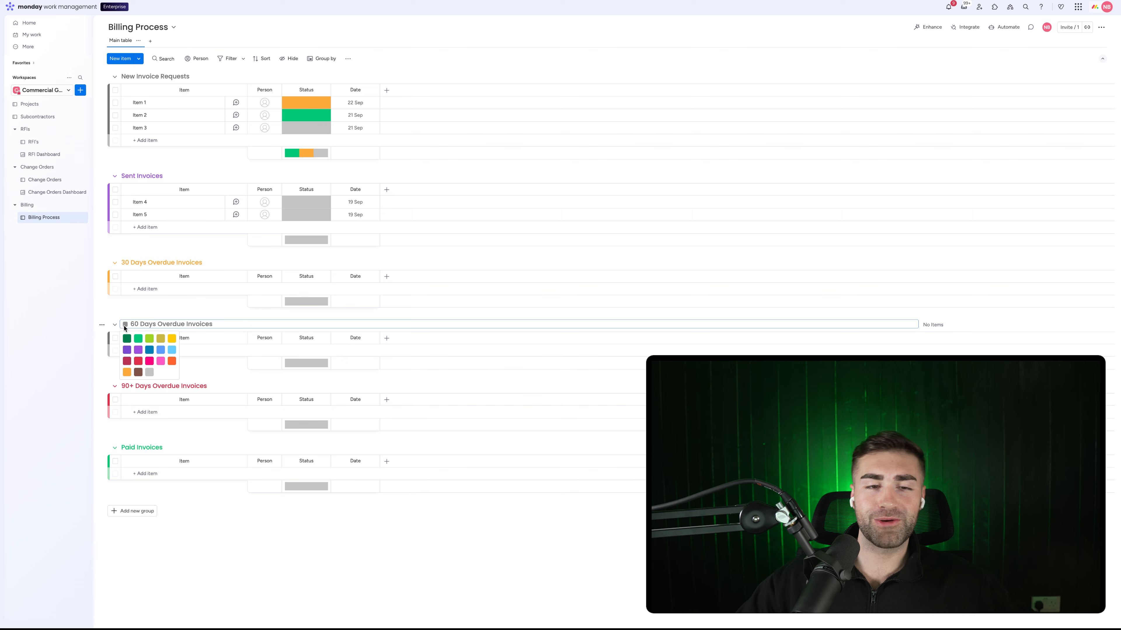
{"action": "left_click", "coordinate": [175, 362]}
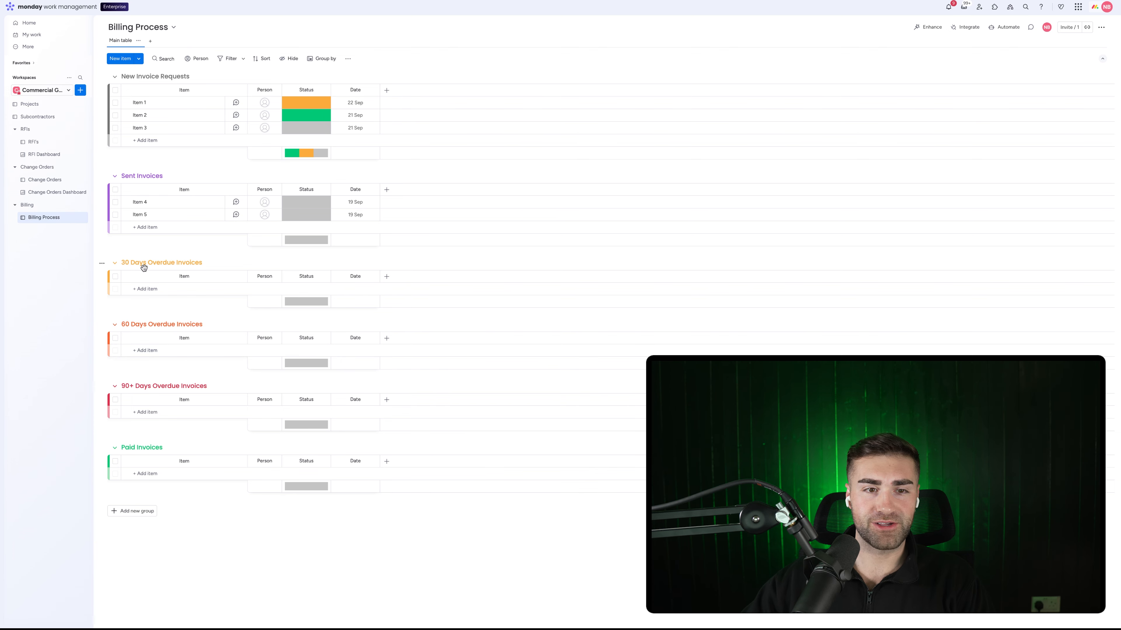
{"action": "left_click", "coordinate": [137, 262]}
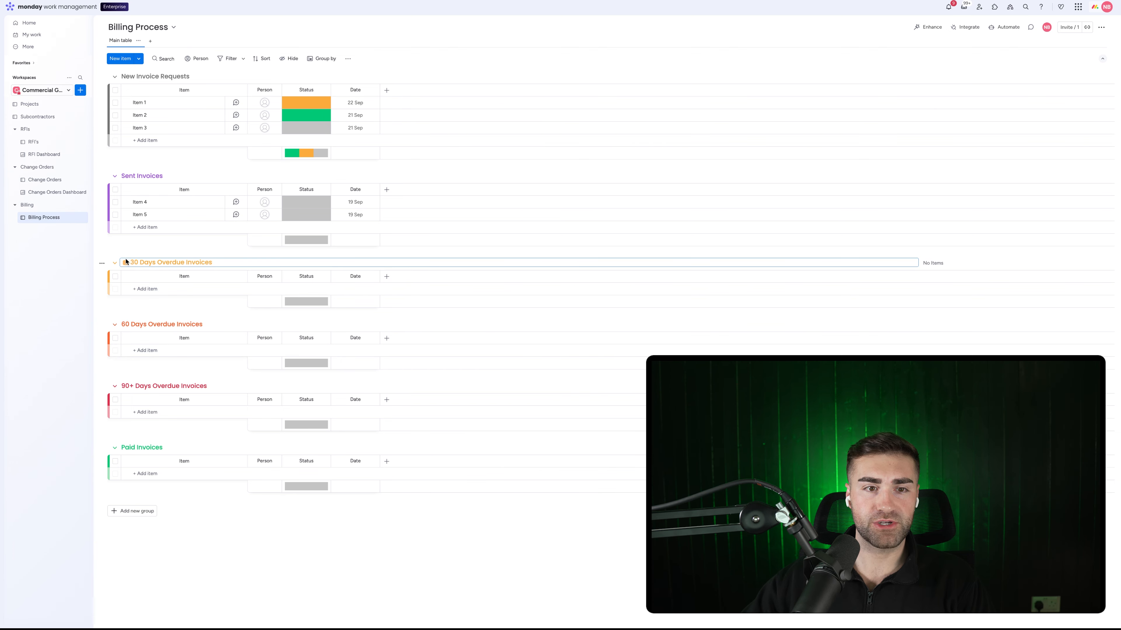
{"action": "left_click", "coordinate": [125, 263]}
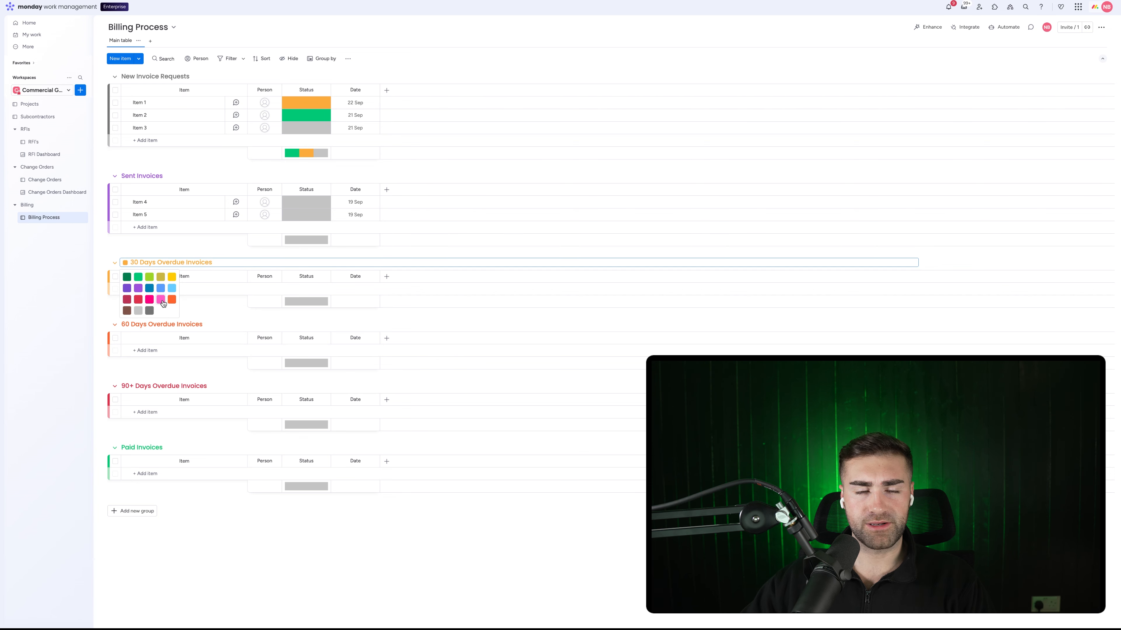
{"action": "left_click", "coordinate": [163, 248]}
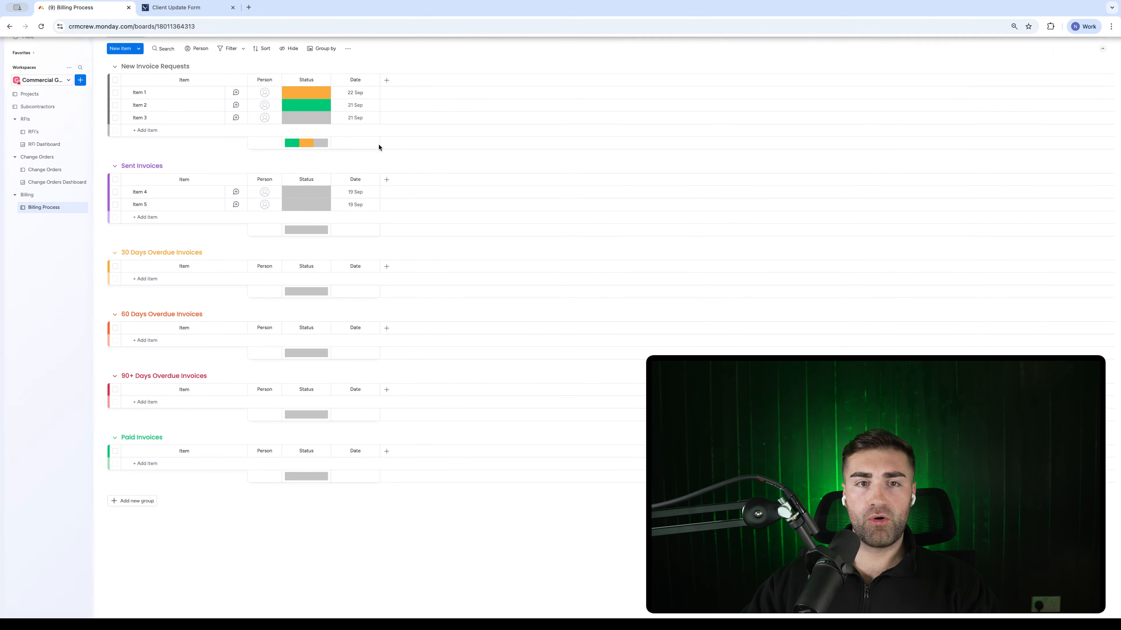
Edit the Status column's labels: name the grey default label New and add an orange Sent label and a green Paid label.
{"action": "left_click", "coordinate": [306, 103]}
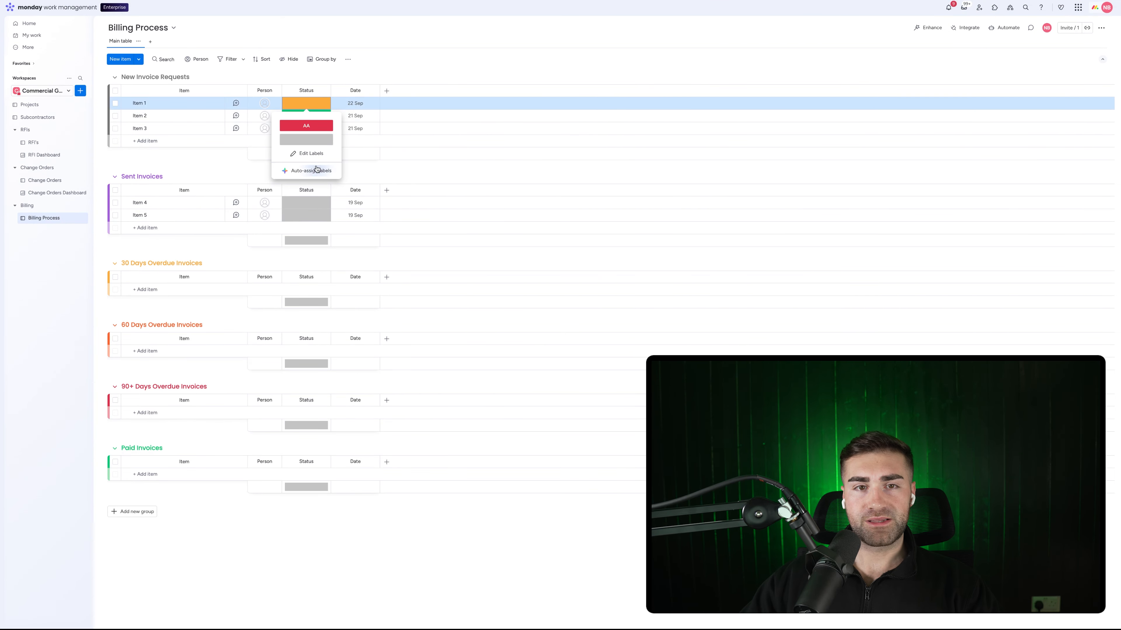
{"action": "left_click", "coordinate": [305, 152]}
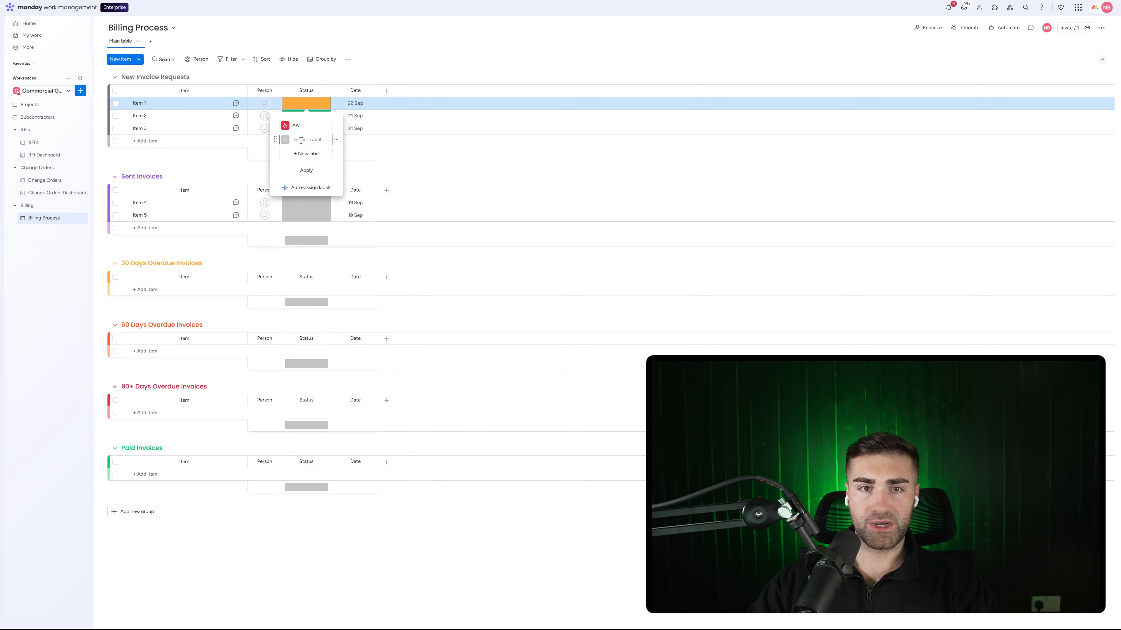
{"action": "type", "text": "New"}
{"action": "left_click", "coordinate": [304, 153]}
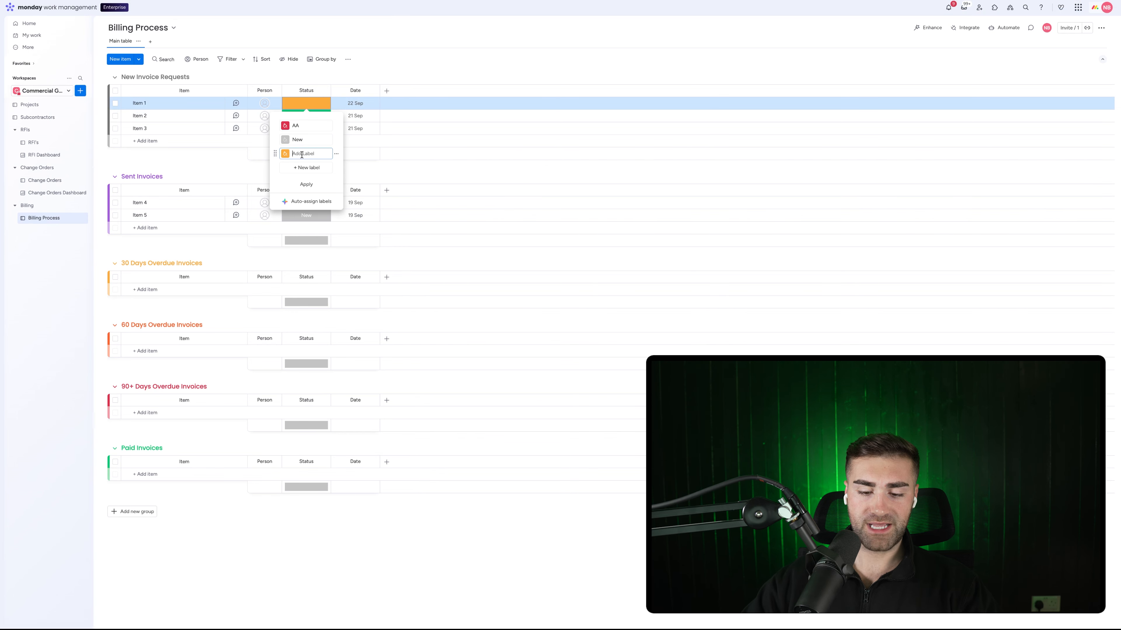
{"action": "type", "text": "Sent"}
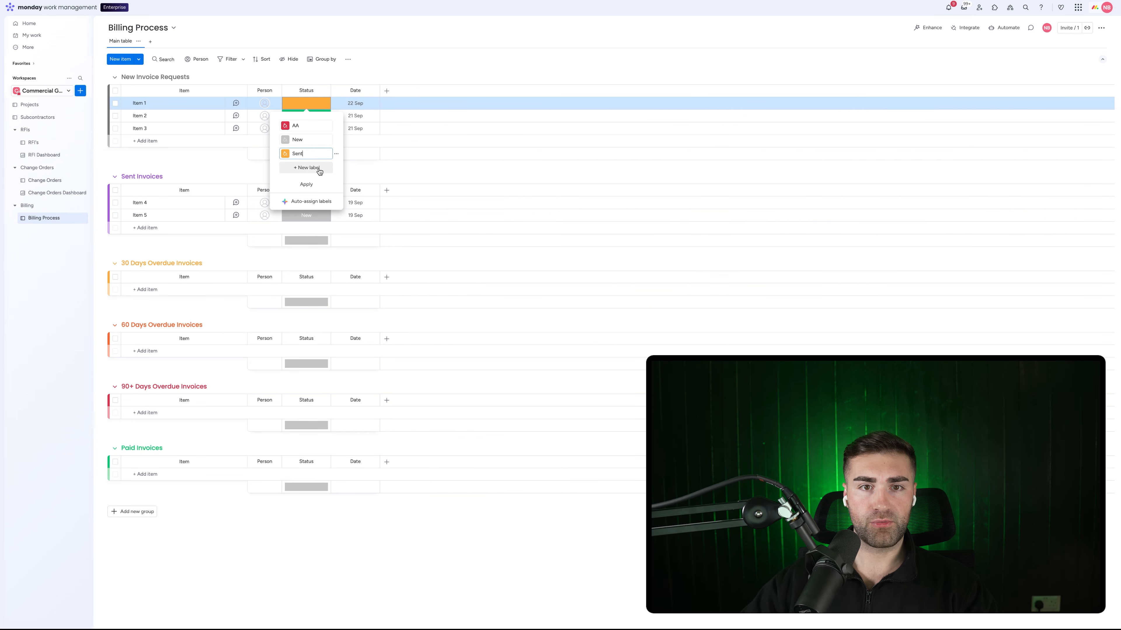
{"action": "left_click", "coordinate": [319, 171]}
{"action": "type", "text": "Paid"}
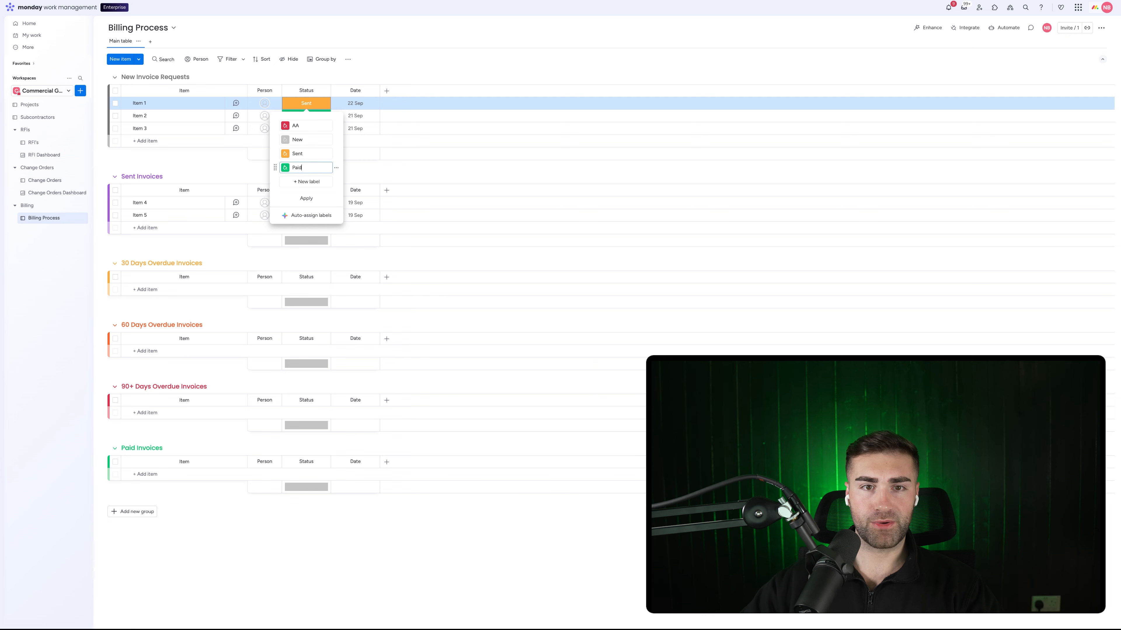
Rename the red AA status label to 90+ Days Overdue and add a label named 60 Days Overdue.
{"action": "double_click", "coordinate": [308, 125]}
{"action": "type", "text": "90"}
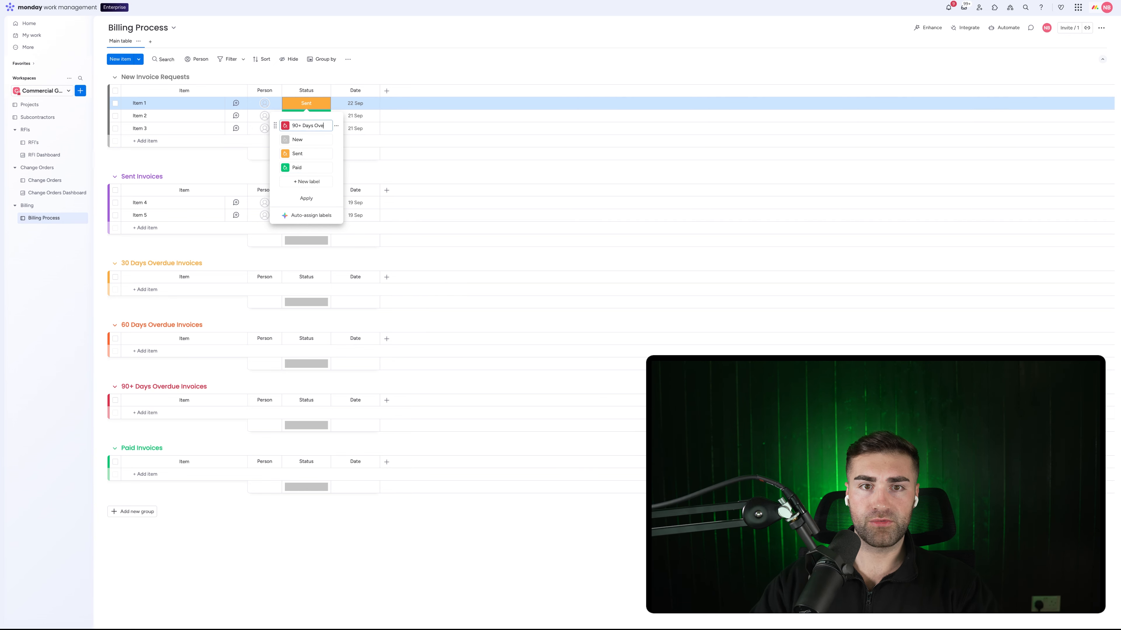
{"action": "left_click", "coordinate": [306, 182]}
{"action": "type", "text": "60 "}
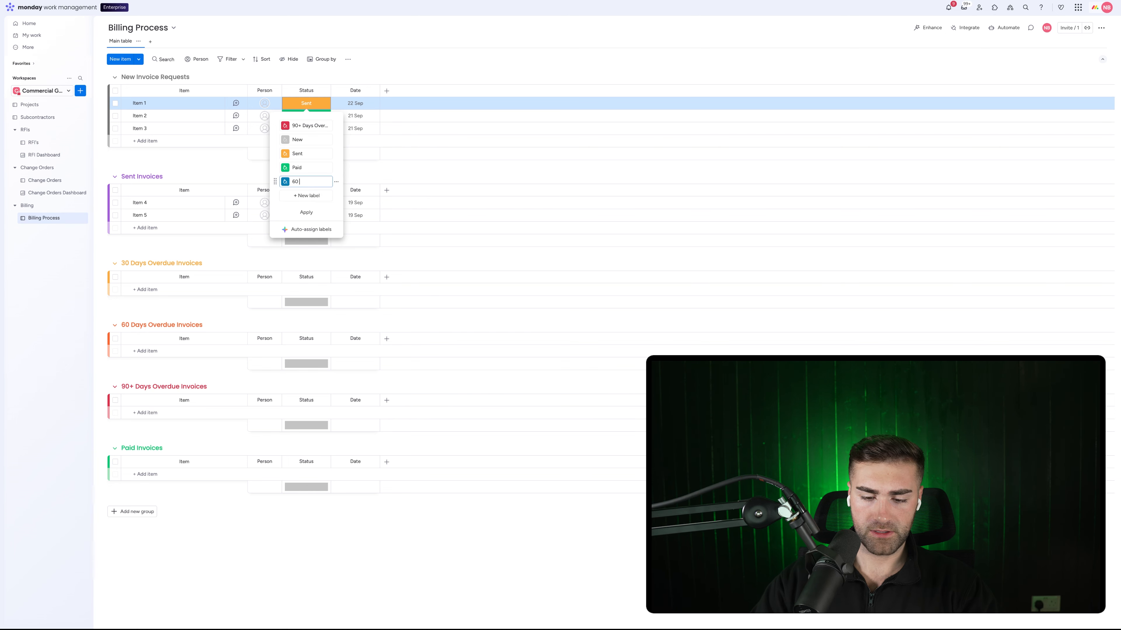
{"action": "type", "text": "Days Overdue"}
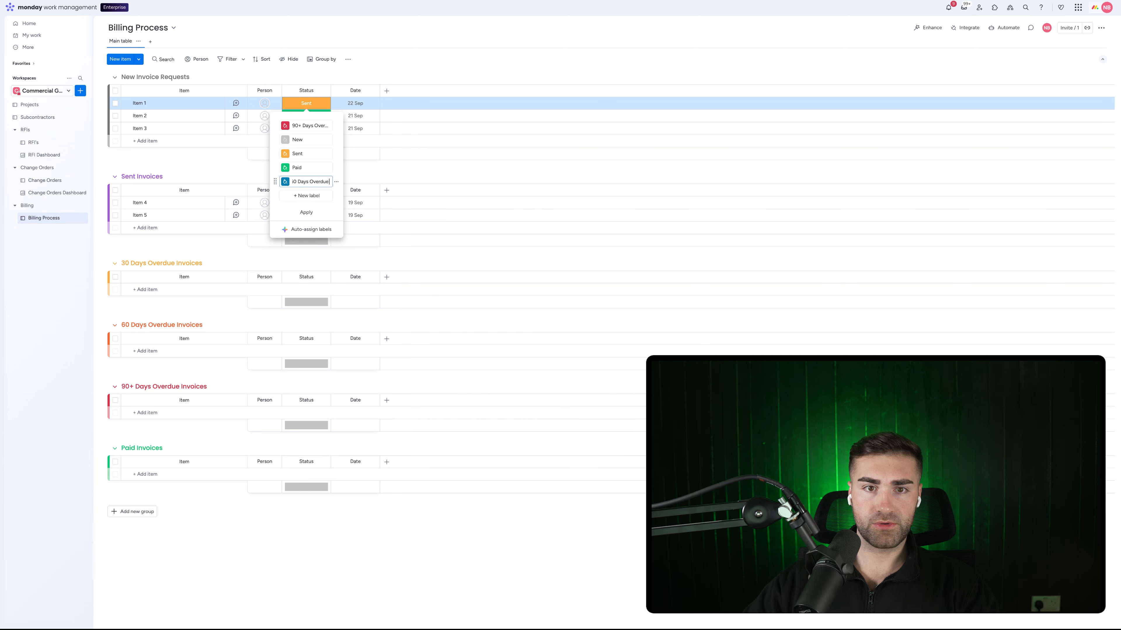
Add another status label named 30 Days Overdue.
{"action": "left_click", "coordinate": [303, 198]}
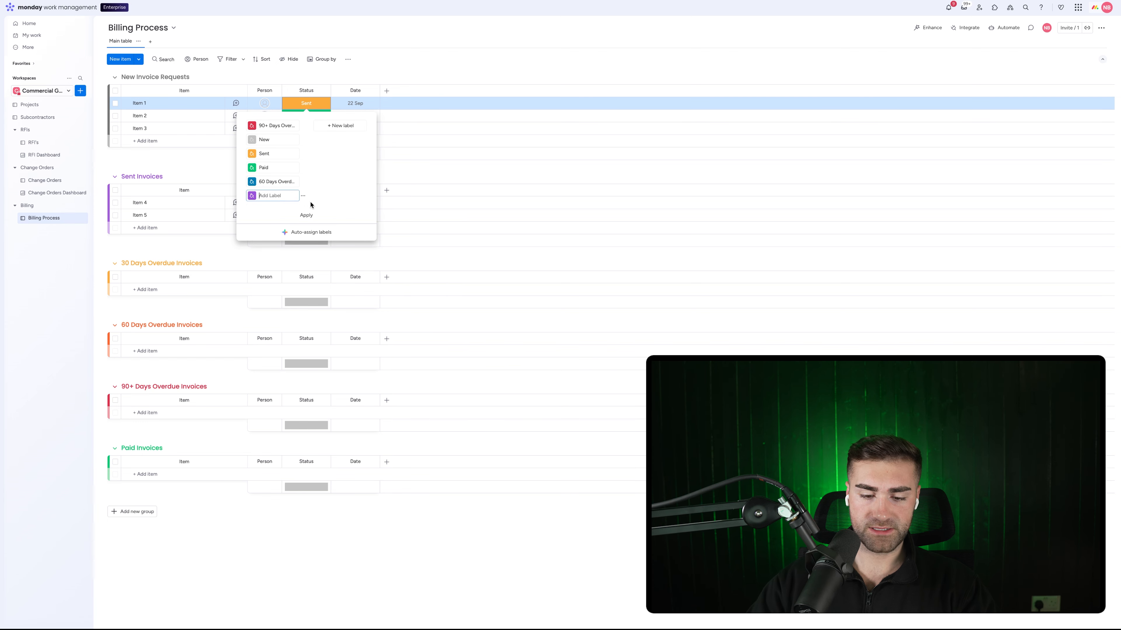
{"action": "type", "text": "30 Days Over"}
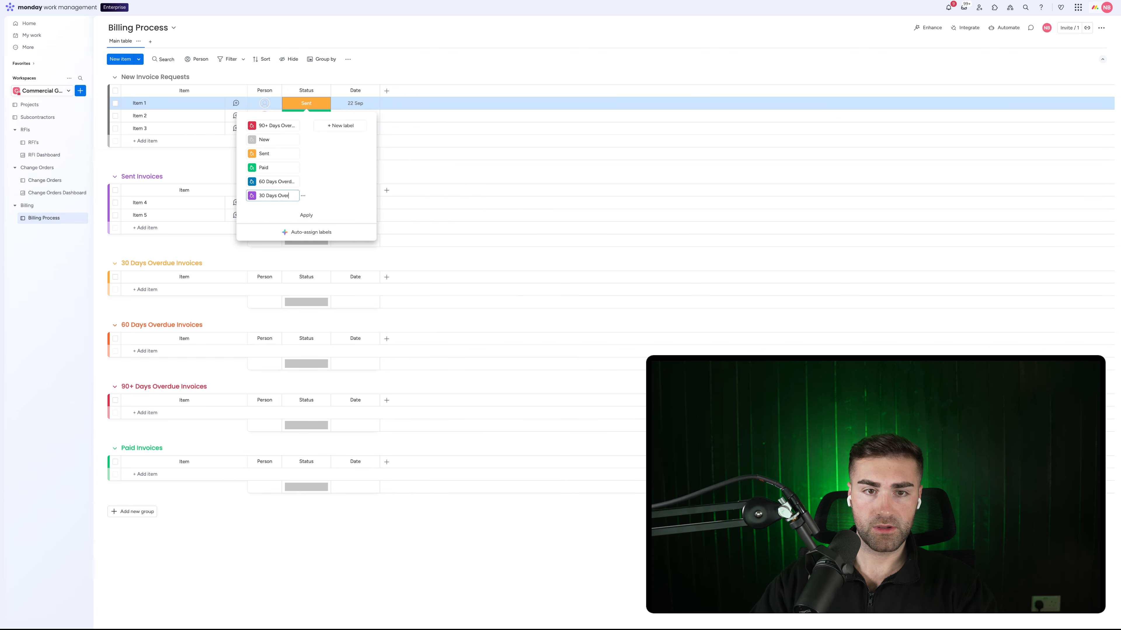
{"action": "type", "text": "due"}
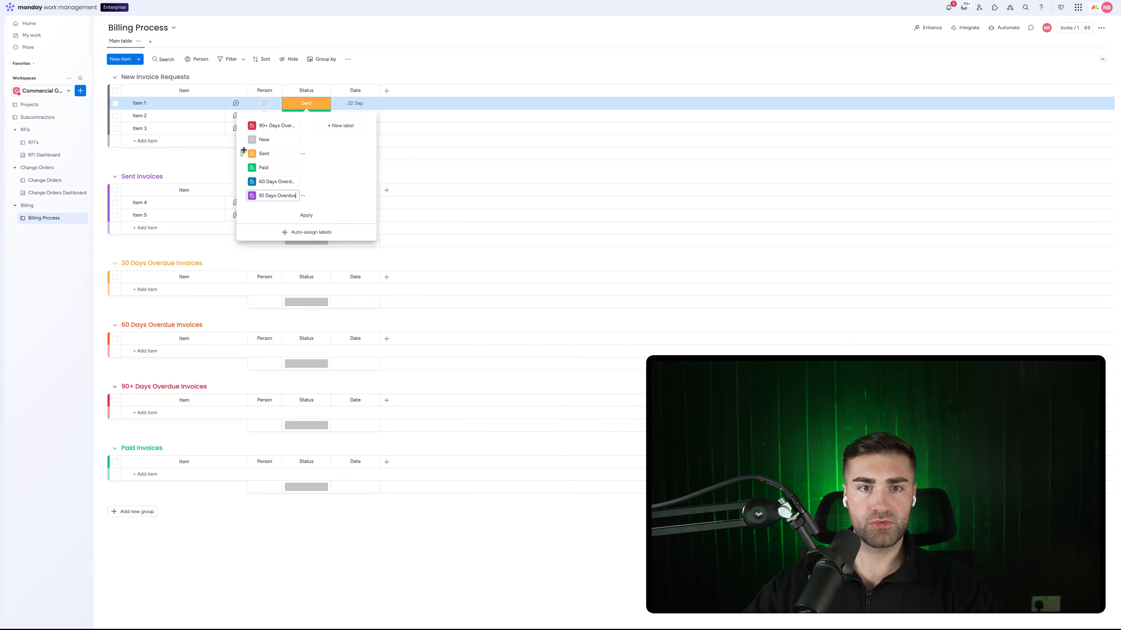
Recolour the Sent status label dark purple and the 30 Days Overdue label salmon.
{"action": "left_click", "coordinate": [251, 153]}
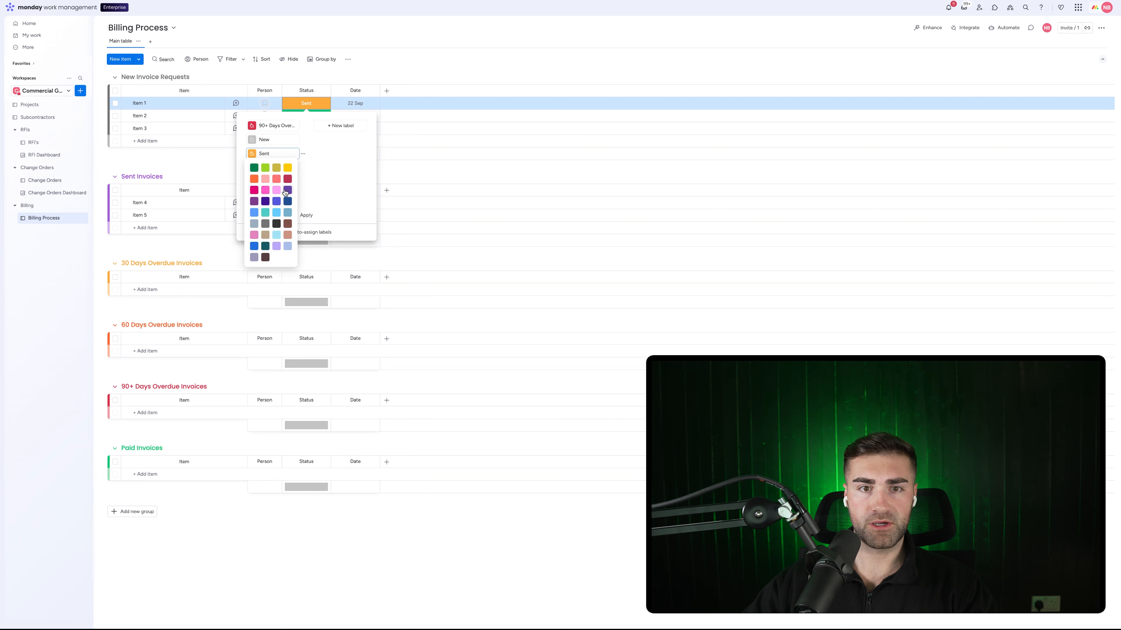
{"action": "left_click", "coordinate": [252, 196]}
{"action": "left_click", "coordinate": [252, 196]}
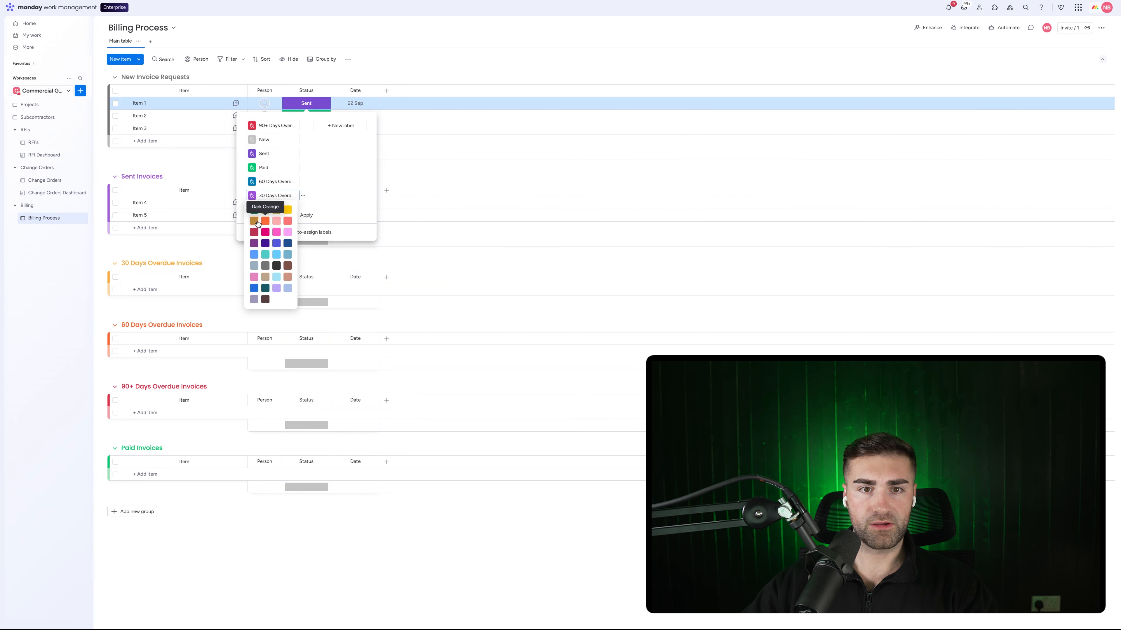
{"action": "left_click", "coordinate": [287, 221]}
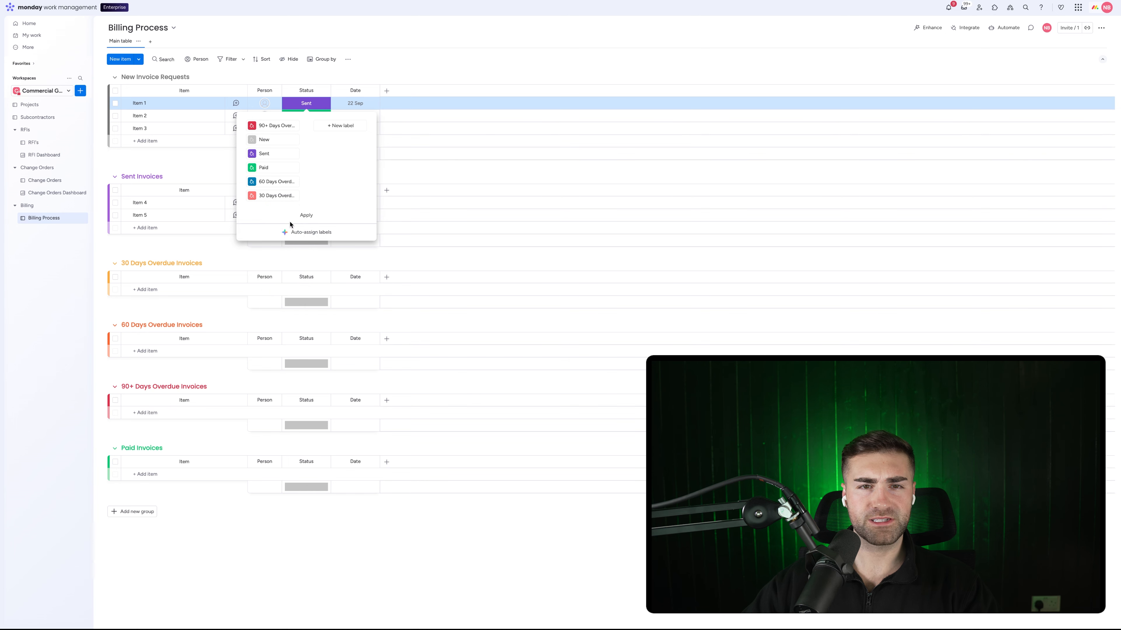
Recolour the 60 Days Overdue label orange, reorder the labels as New, Sent, 30, 60 and 90+ Days Overdue, Paid, and apply the edits.
{"action": "left_click", "coordinate": [252, 182]}
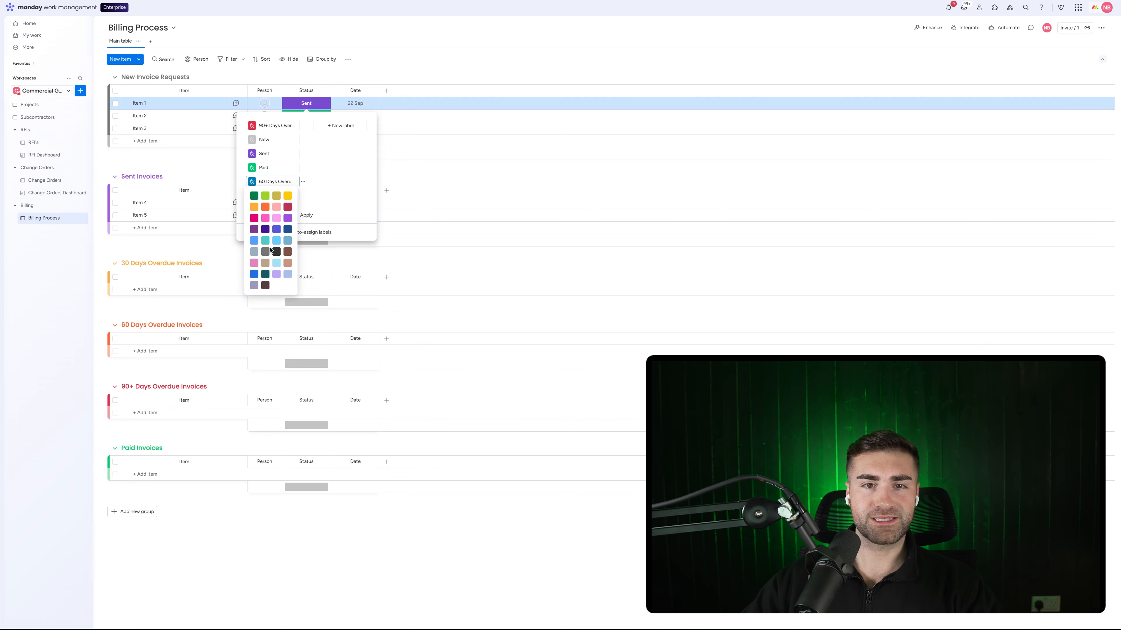
{"action": "left_click", "coordinate": [265, 207]}
{"action": "left_click_drag", "start_coordinate": [243, 127], "coordinate": [246, 206]}
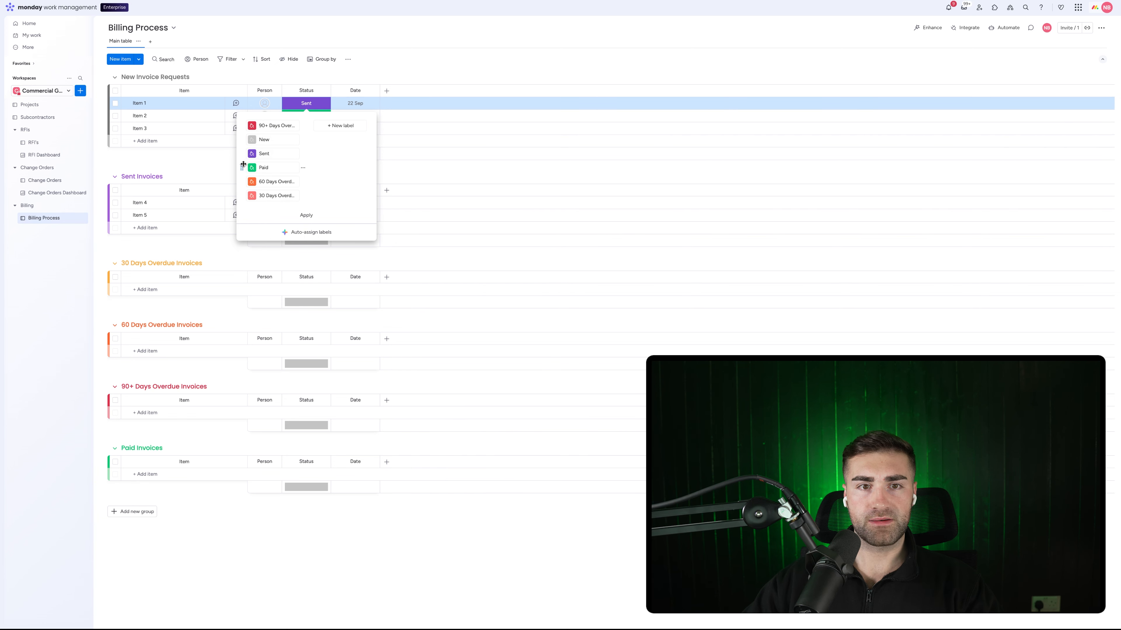
{"action": "left_click_drag", "start_coordinate": [243, 165], "coordinate": [245, 206]}
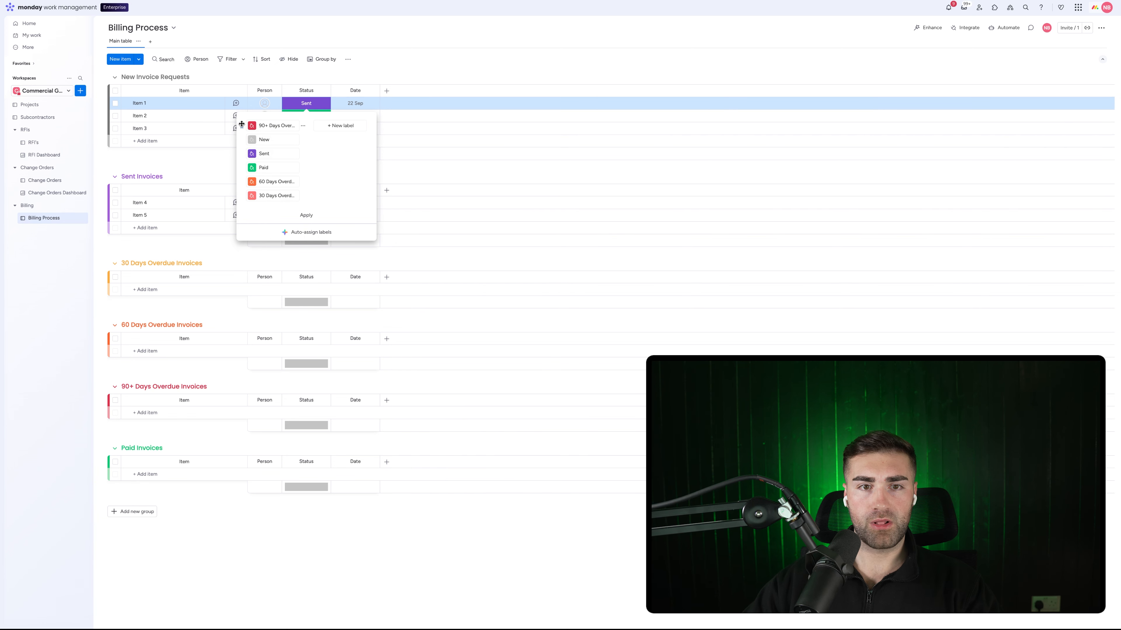
{"action": "left_click_drag", "start_coordinate": [242, 125], "coordinate": [244, 206]}
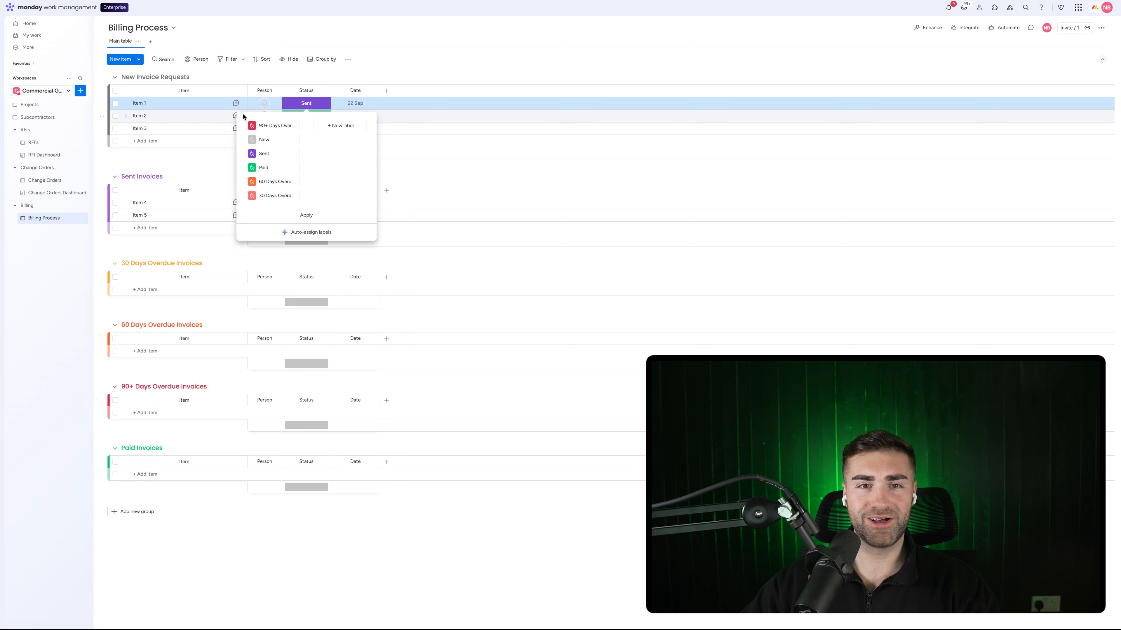
{"action": "left_click_drag", "start_coordinate": [241, 125], "coordinate": [251, 201]}
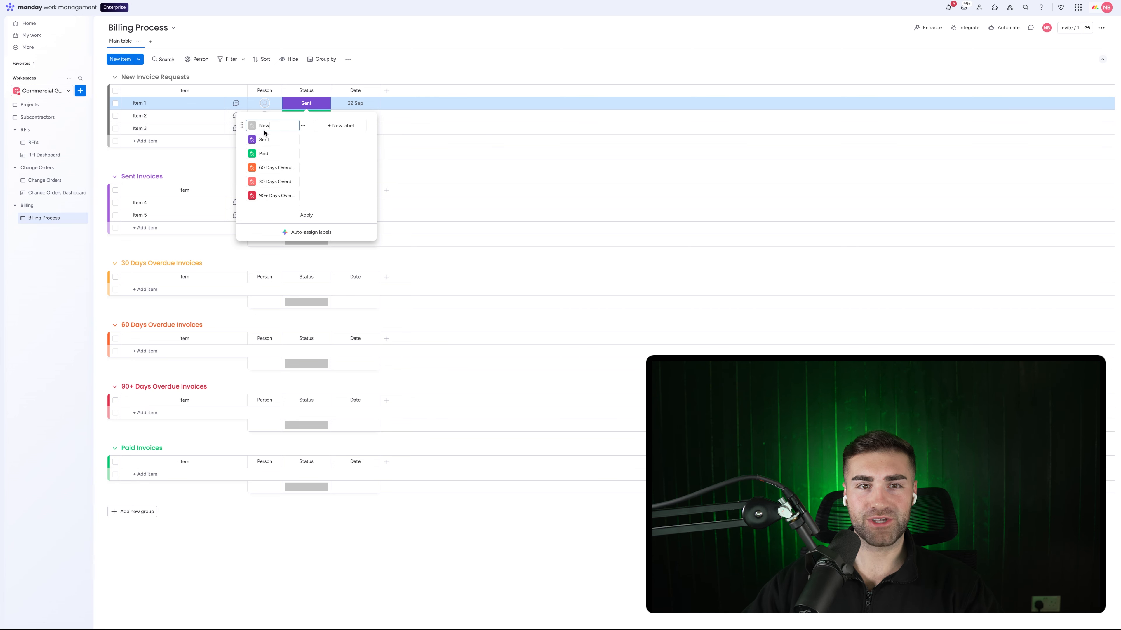
{"action": "mouse_move", "coordinate": [243, 155]}
{"action": "left_mouse_down"}
{"action": "mouse_move", "coordinate": [252, 201]}
{"action": "mouse_move", "coordinate": [242, 154]}
{"action": "left_mouse_up"}
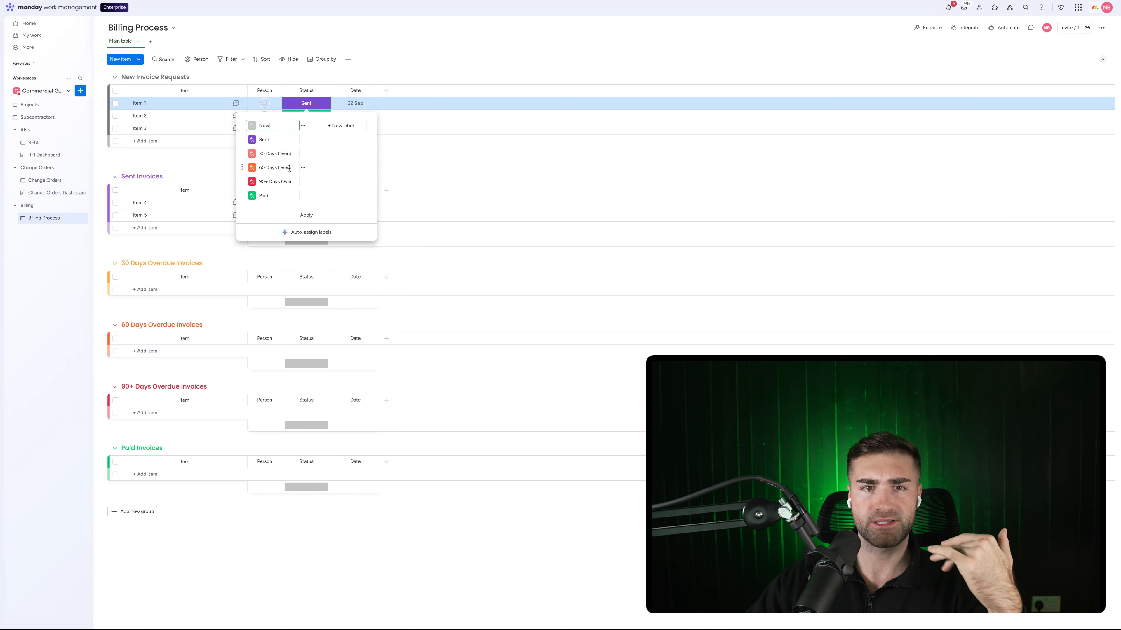
{"action": "left_click", "coordinate": [304, 215]}
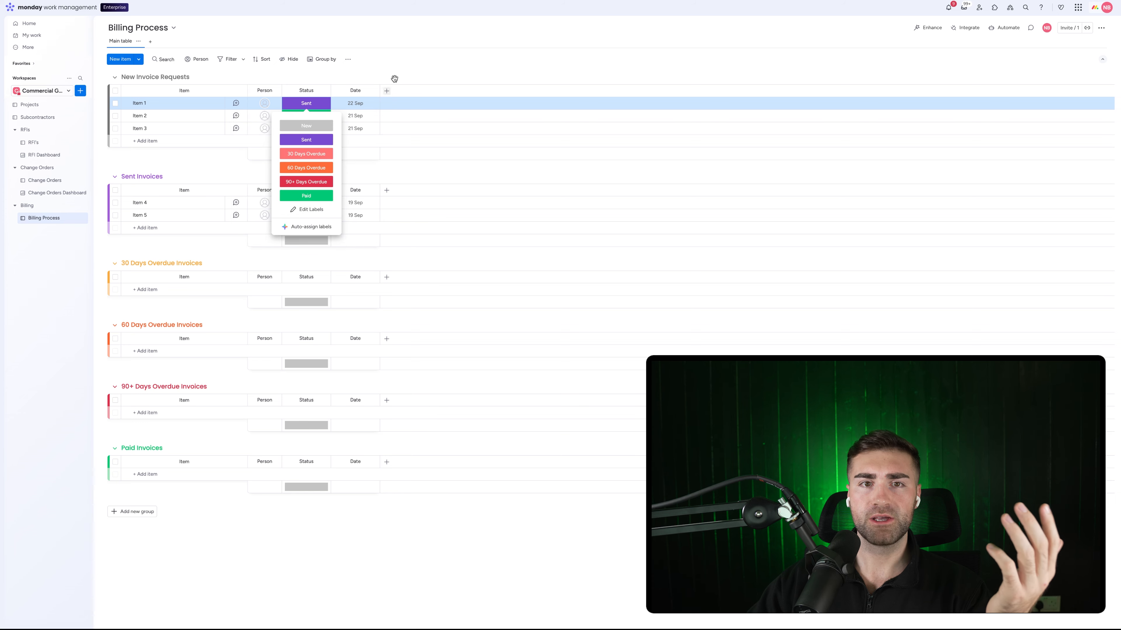
Hide the column summary of the Status column on the Billing Process board.
{"action": "left_click", "coordinate": [323, 90]}
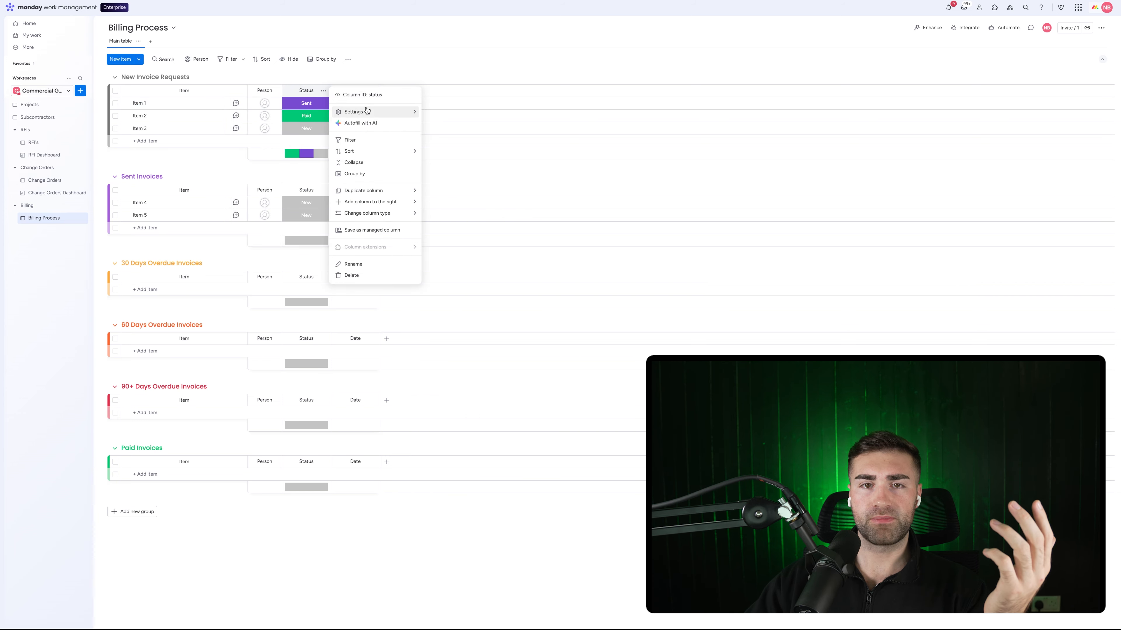
{"action": "mouse_move", "coordinate": [395, 111]}
{"action": "left_click", "coordinate": [443, 189]}
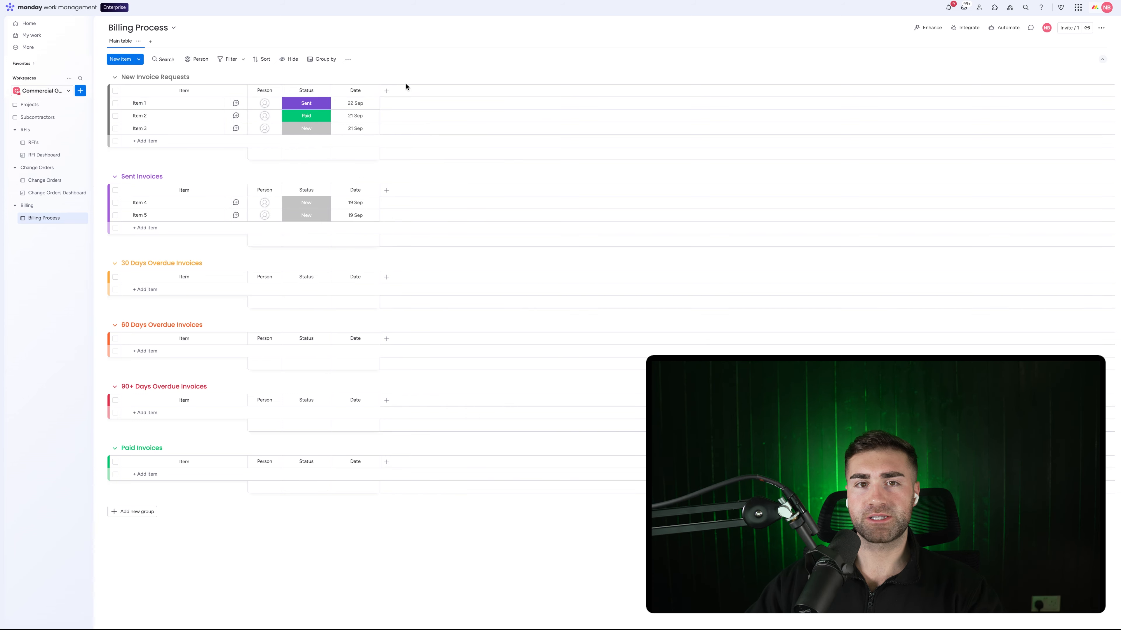
Rename the Date column as Date Created and restrict editing of that column.
{"action": "left_click", "coordinate": [354, 91]}
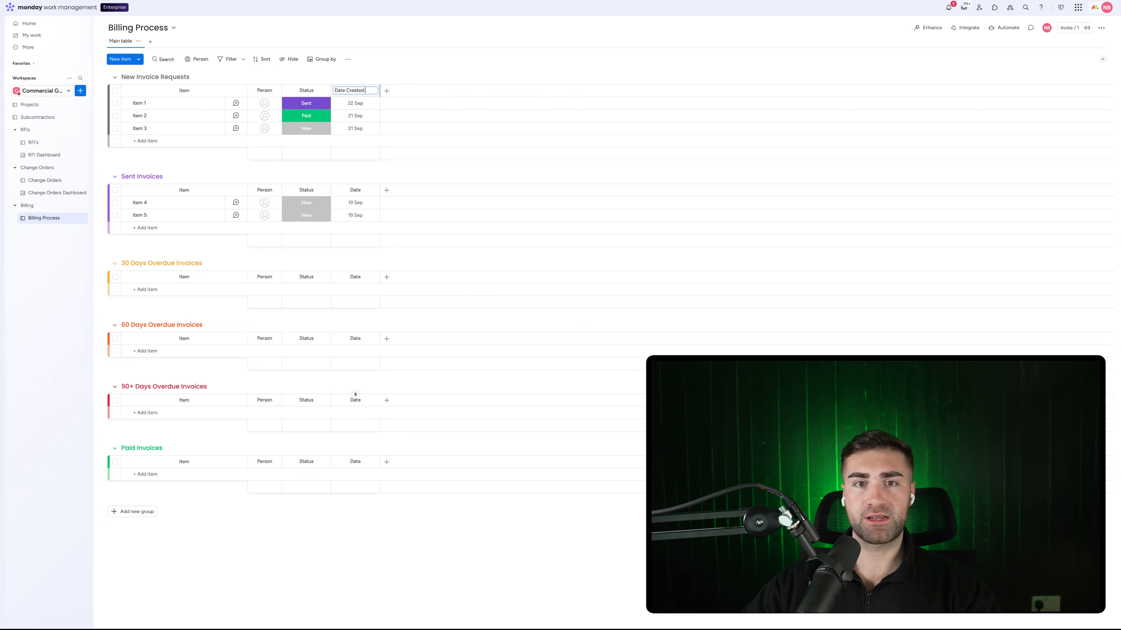
{"action": "key", "text": "Return"}
{"action": "left_click", "coordinate": [372, 91]}
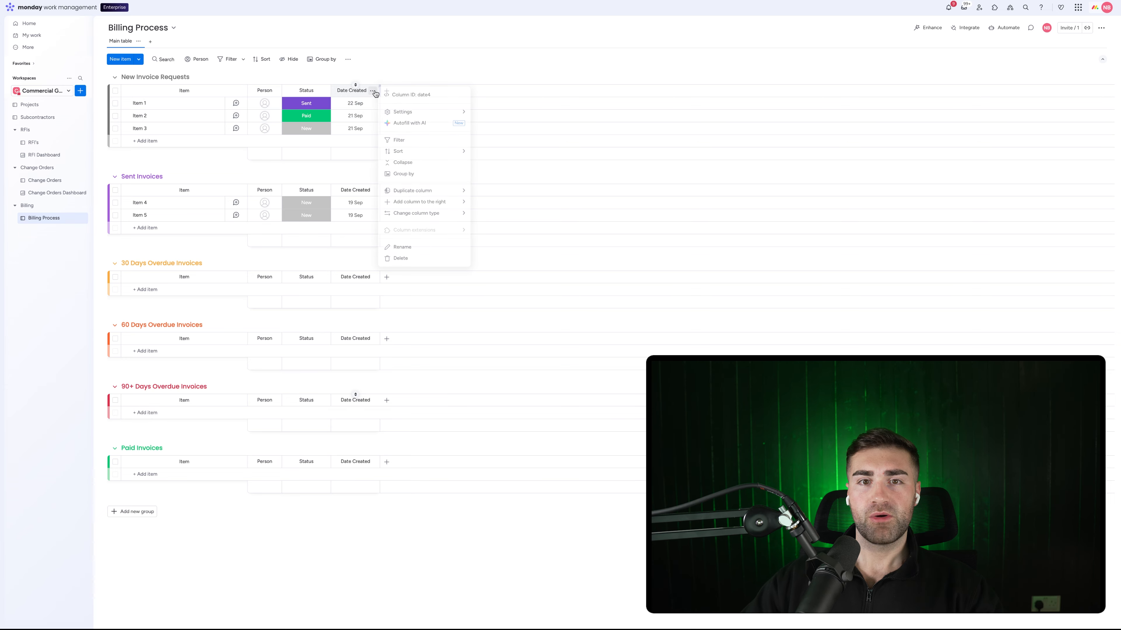
{"action": "mouse_move", "coordinate": [402, 111]}
{"action": "left_click", "coordinate": [509, 187]}
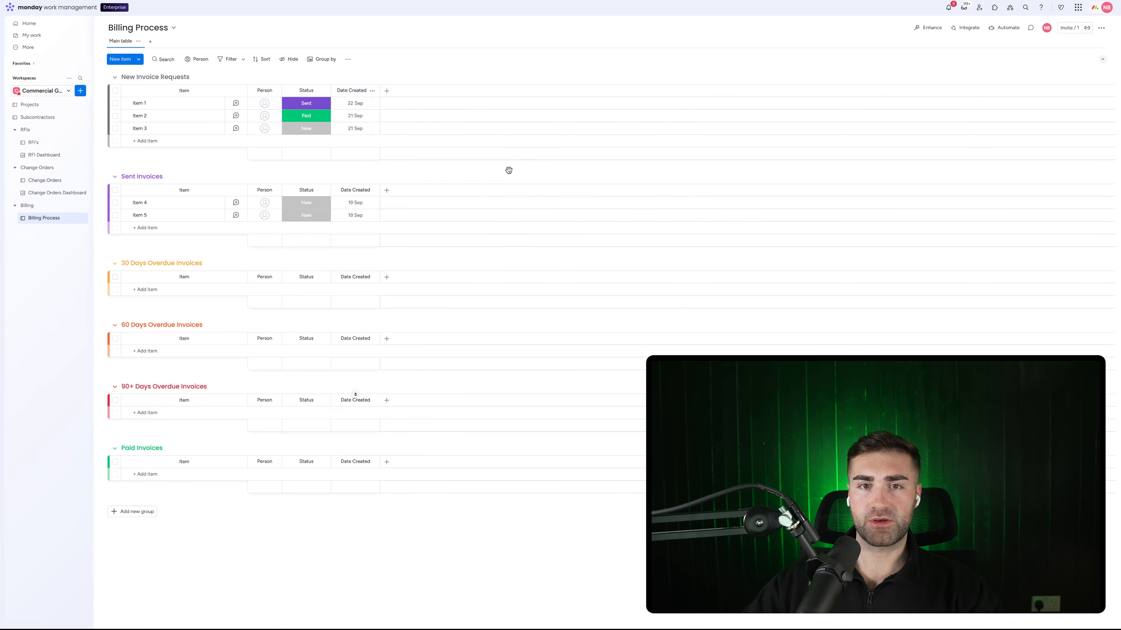
Add a Date column after Date Created and name it Date Paid.
{"action": "left_click", "coordinate": [386, 91]}
{"action": "type", "text": "date"}
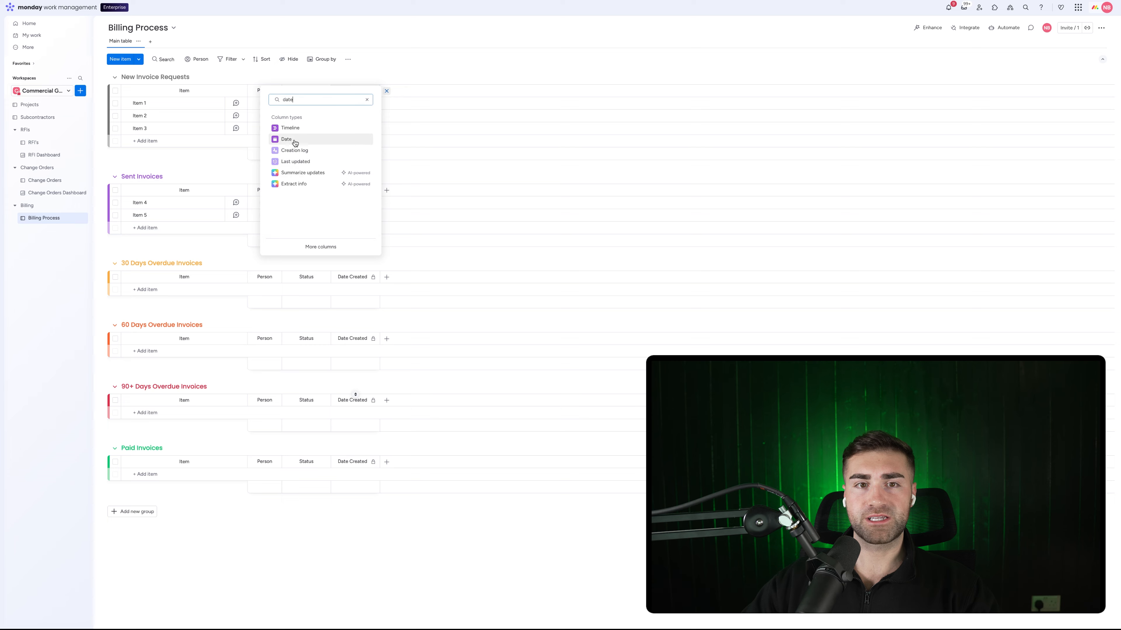
{"action": "left_click", "coordinate": [295, 143]}
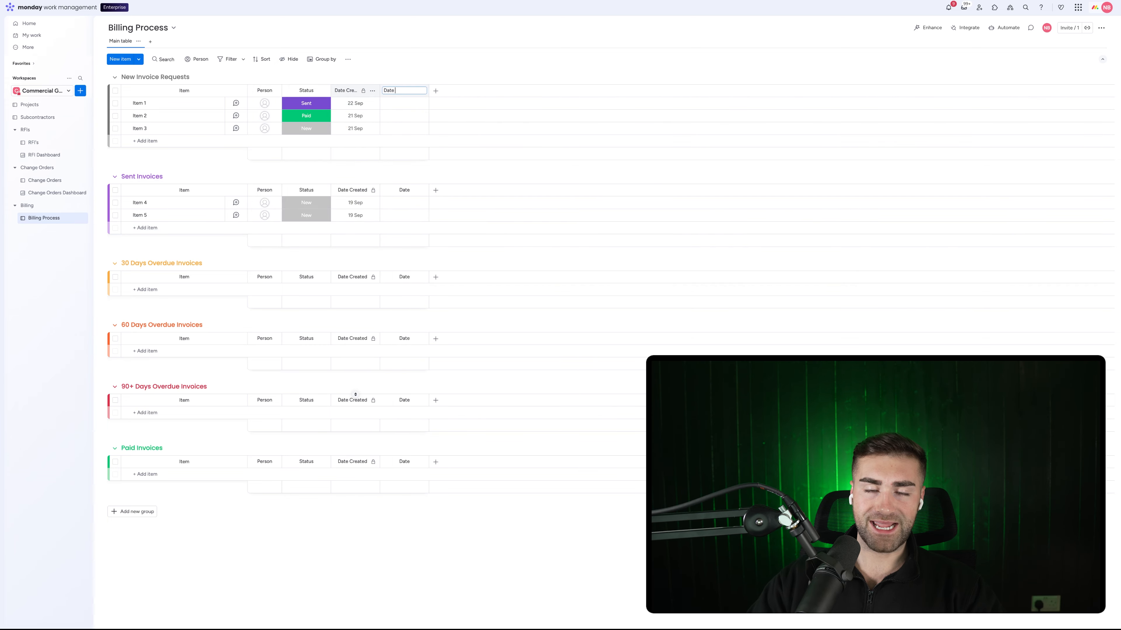
{"action": "type", "text": "Paid"}
{"action": "key", "text": "Return"}
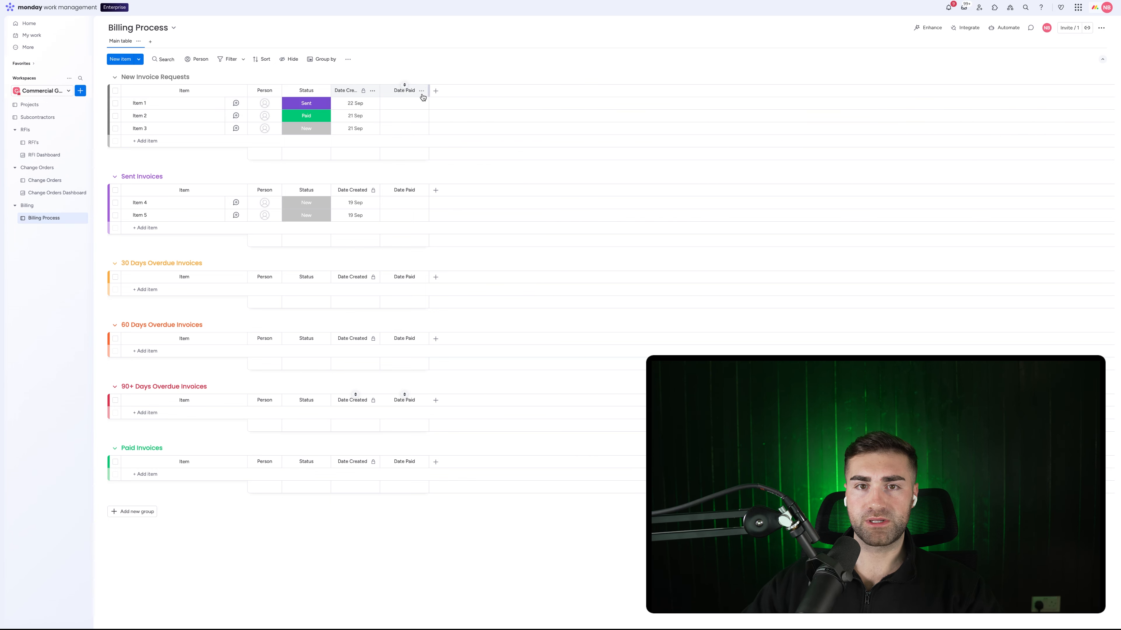
Restrict editing of the Date Paid column.
{"action": "left_click", "coordinate": [422, 92]}
{"action": "mouse_move", "coordinate": [446, 110]}
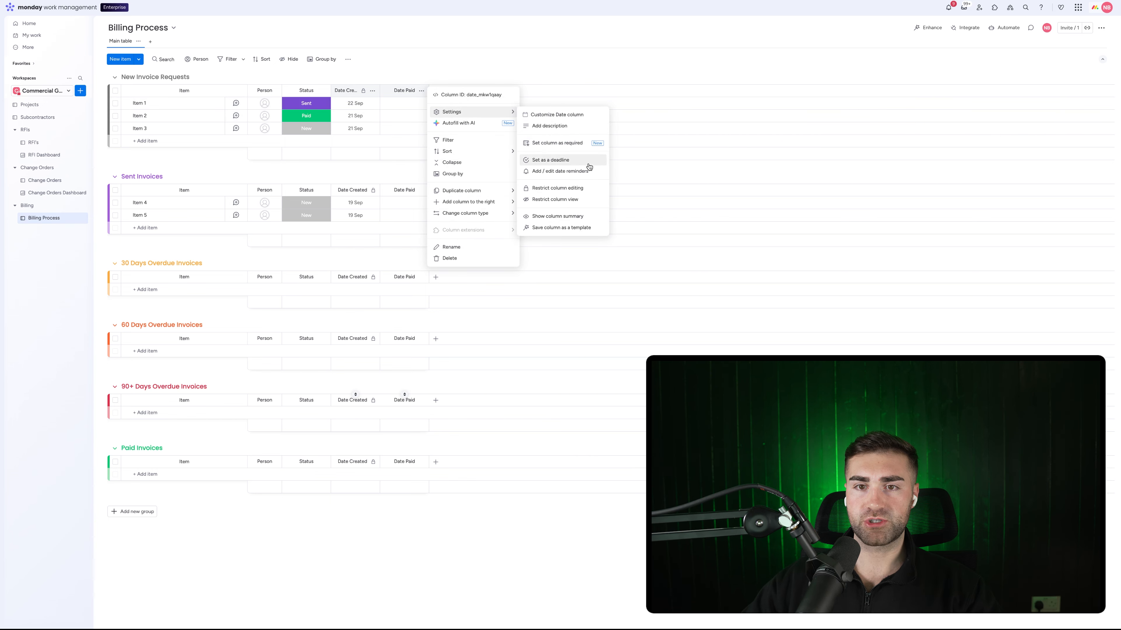
{"action": "left_click", "coordinate": [567, 191]}
{"action": "left_click", "coordinate": [480, 37]}
Add a Formula column after the Date Paid column.
{"action": "left_click", "coordinate": [435, 91]}
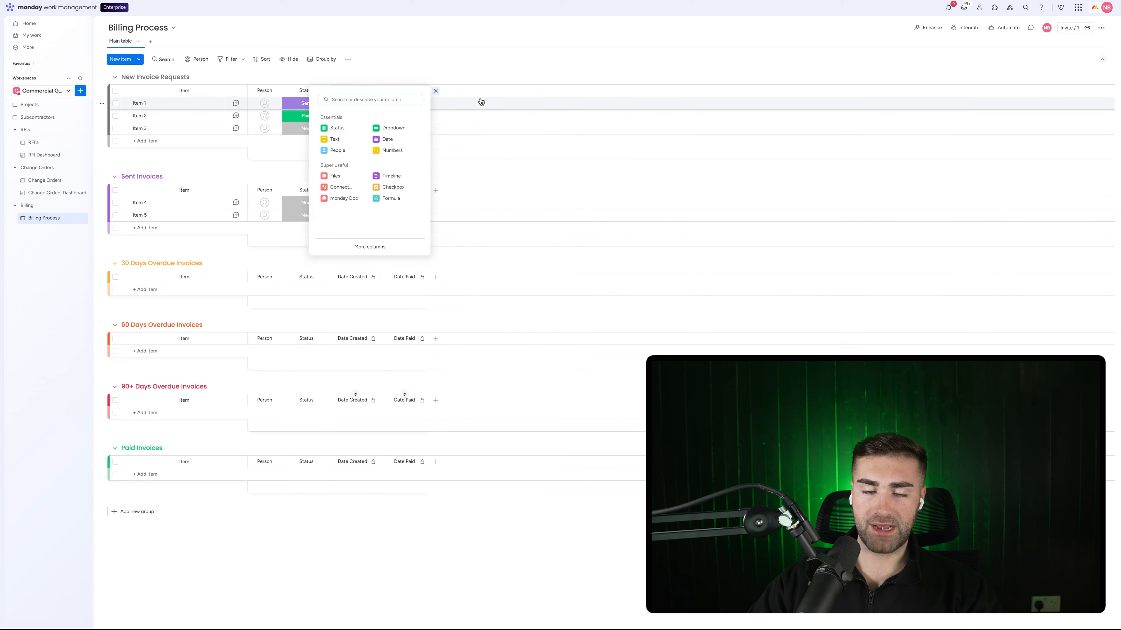
{"action": "type", "text": "form"}
{"action": "left_click", "coordinate": [363, 162]}
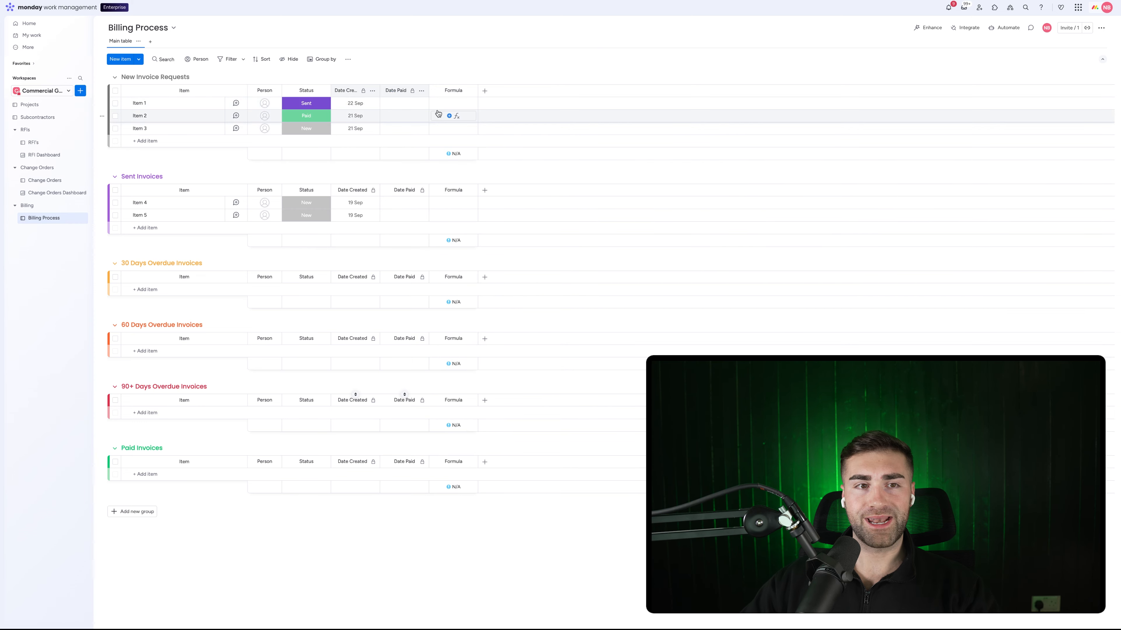
Have the AI assistant write a formula for the difference in days between date created and date paid, then insert and set it.
{"action": "left_click", "coordinate": [439, 118]}
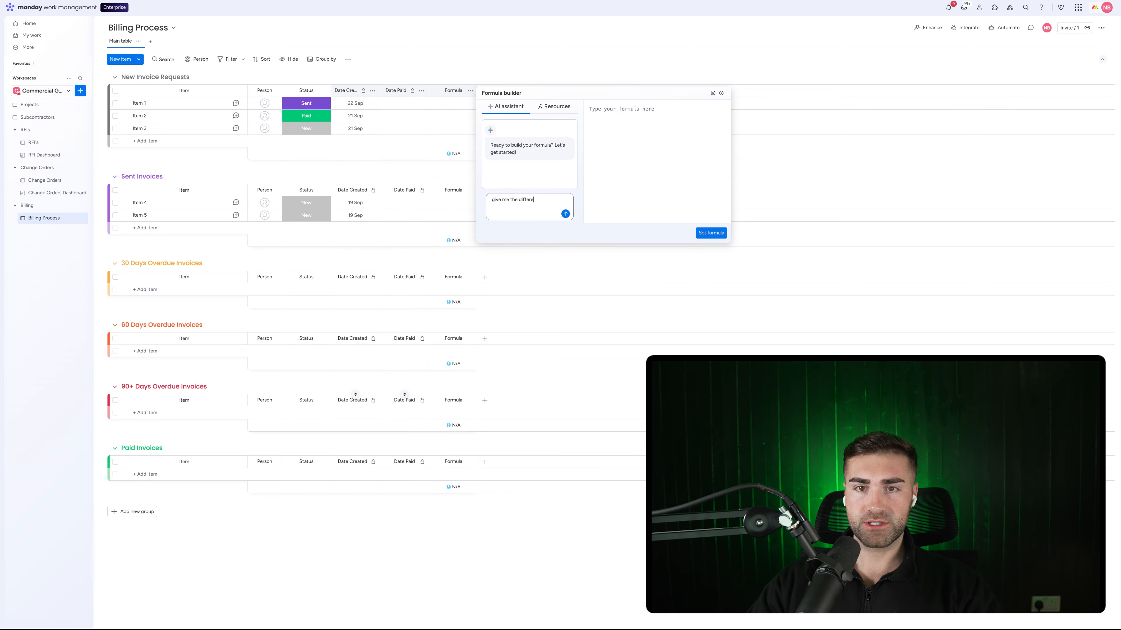
{"action": "type", "text": "between date created an"}
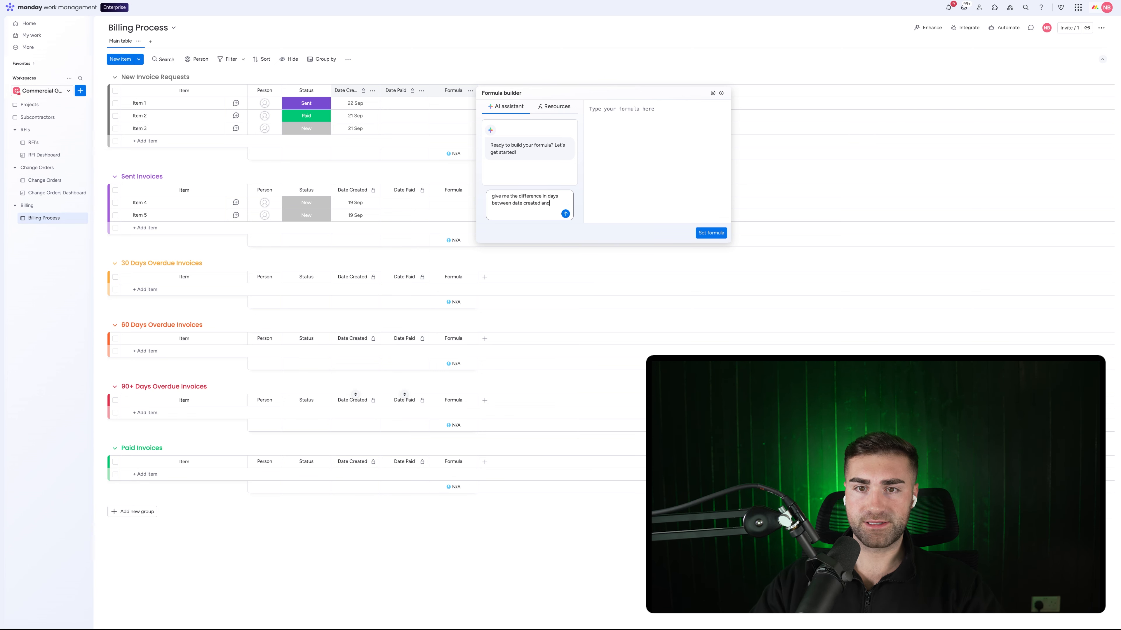
{"action": "type", "text": " date paid"}
{"action": "key", "text": "Return"}
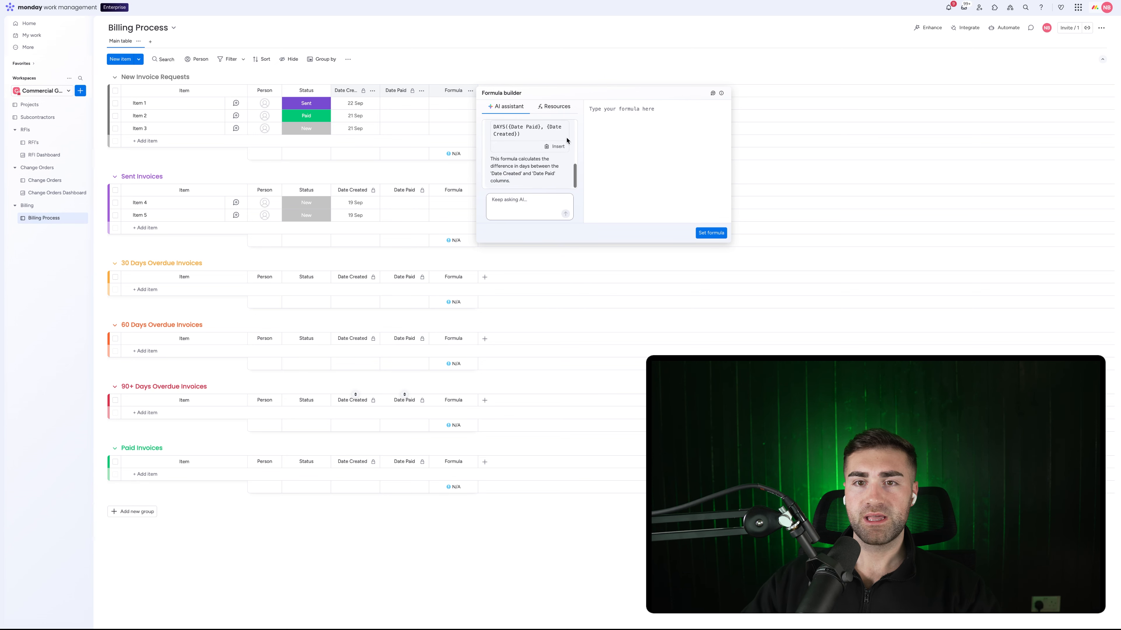
{"action": "left_click", "coordinate": [565, 149]}
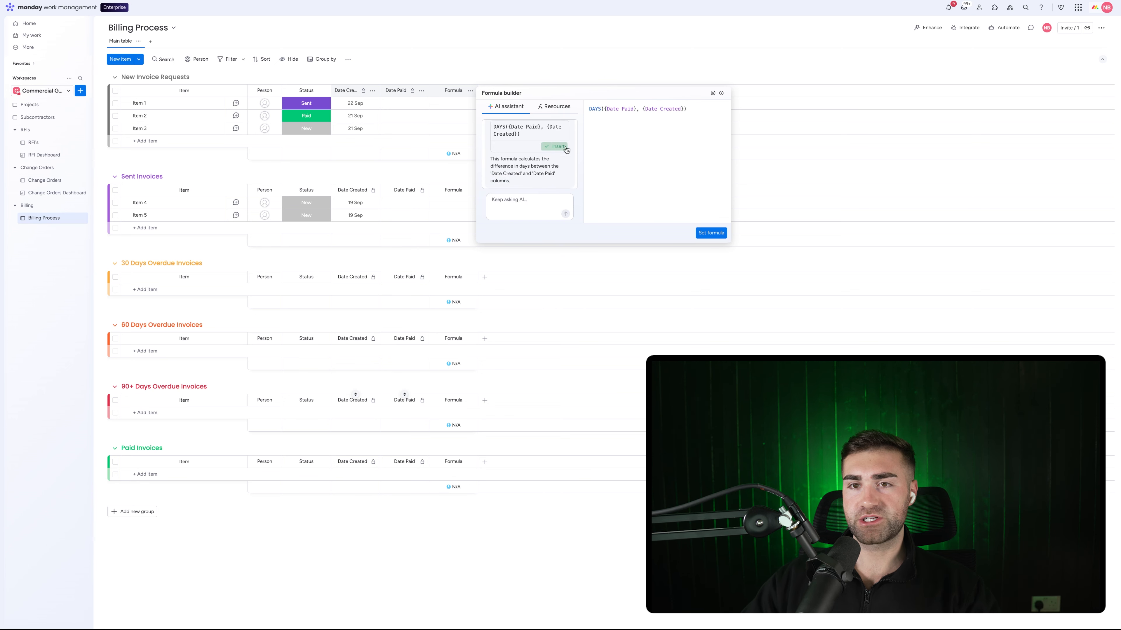
{"action": "left_click", "coordinate": [706, 234]}
Rename the Formula column as TTP.
{"action": "left_click", "coordinate": [456, 91]}
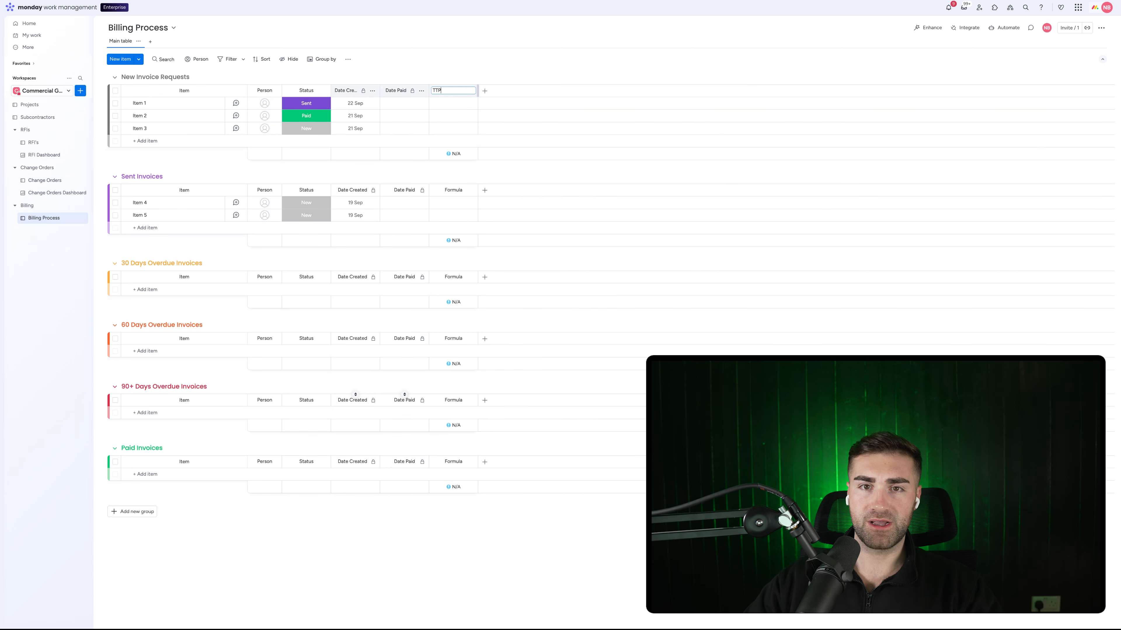
{"action": "type", "text": "TTP"}
{"action": "key", "text": "Return"}
Hide the TTP column's summary and restrict editing of the column.
{"action": "left_click", "coordinate": [473, 92]}
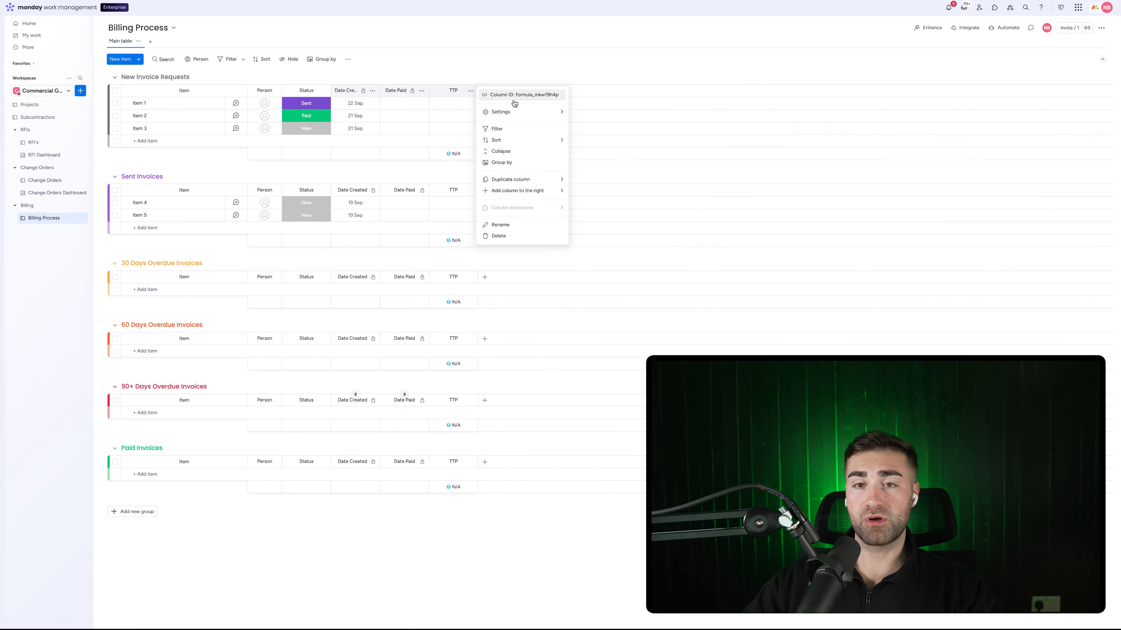
{"action": "mouse_move", "coordinate": [514, 115]}
{"action": "left_click", "coordinate": [605, 189]}
{"action": "left_click", "coordinate": [470, 90]}
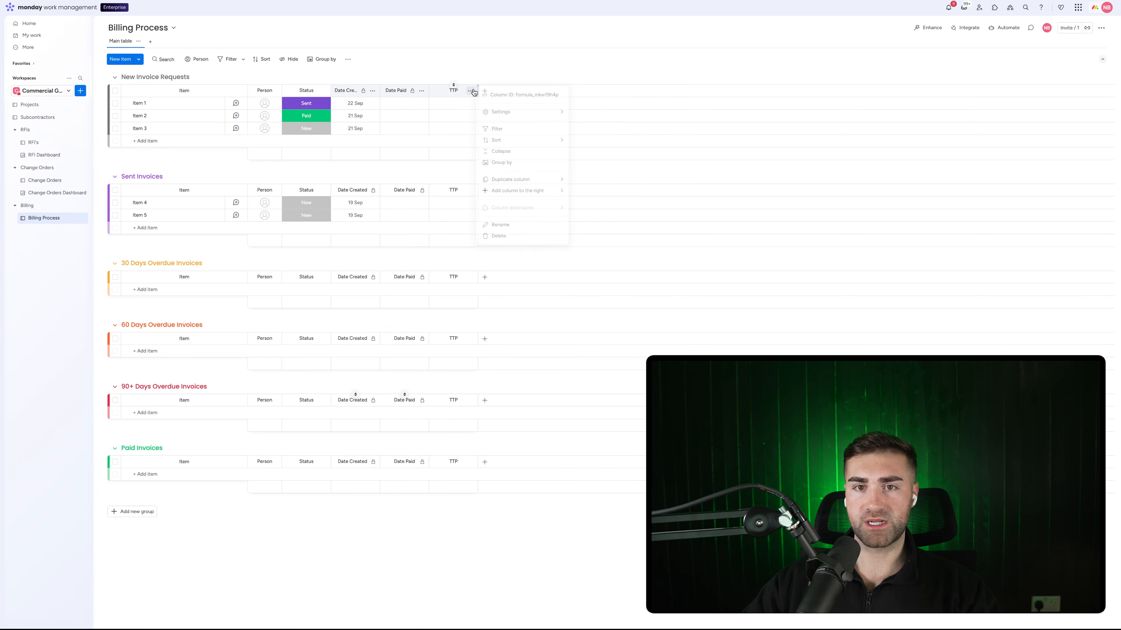
{"action": "left_click", "coordinate": [618, 158]}
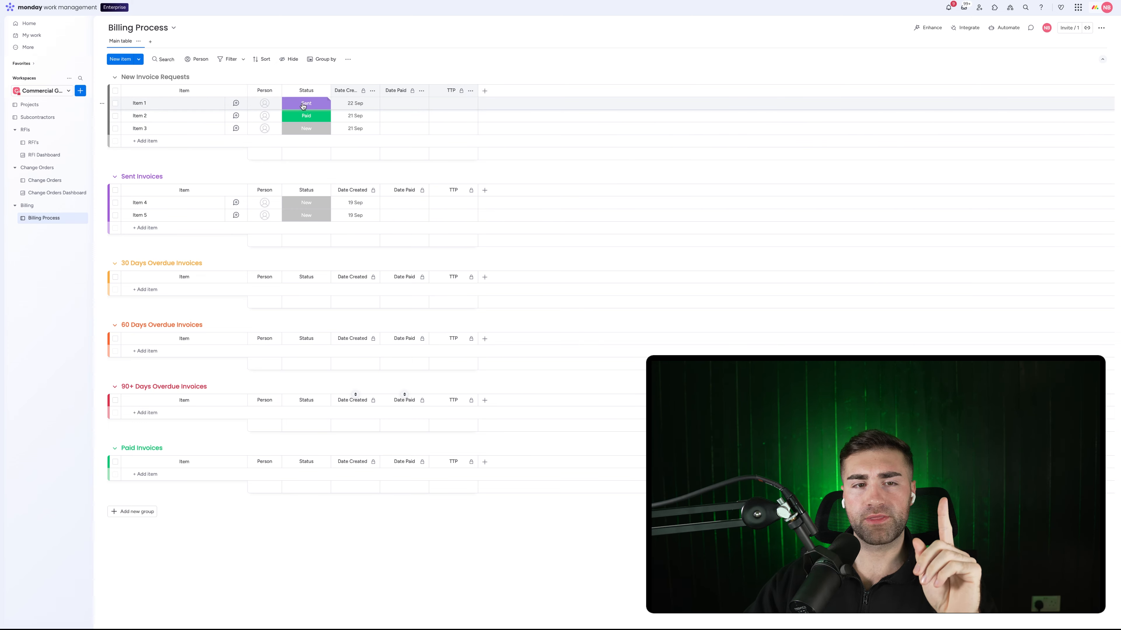
Add another Date column after the TTP column.
{"action": "left_click", "coordinate": [487, 91]}
{"action": "type", "text": "da"}
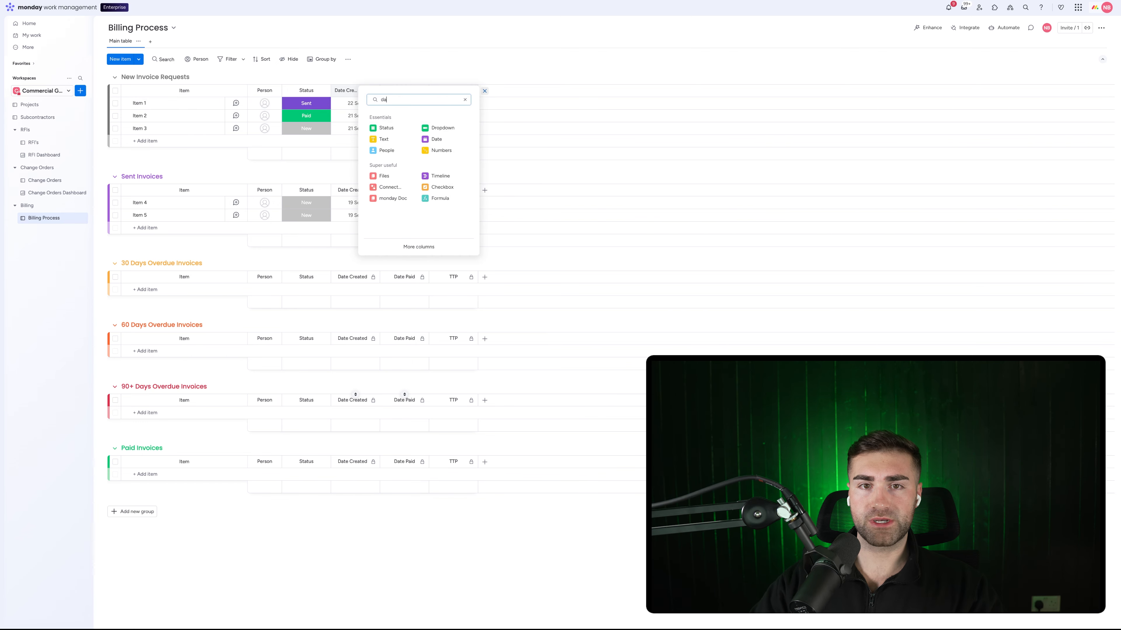
{"action": "type", "text": "te"}
{"action": "left_click", "coordinate": [415, 140]}
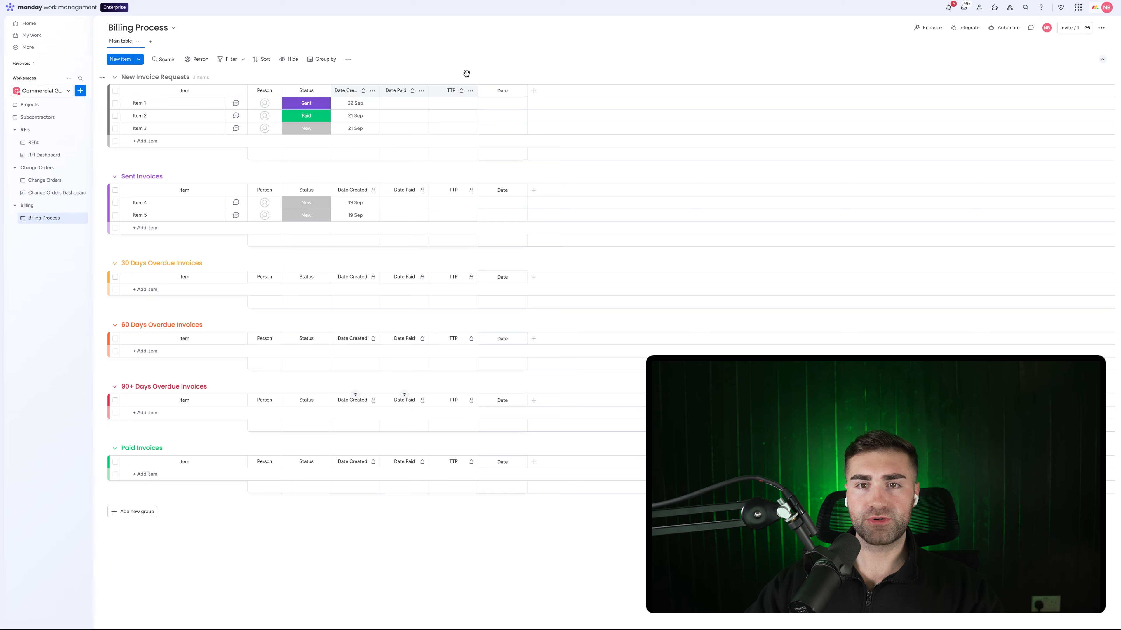
Reload the board and move the new Date column between Status and Date Created.
{"action": "left_click_drag", "start_coordinate": [466, 73], "coordinate": [364, 70]}
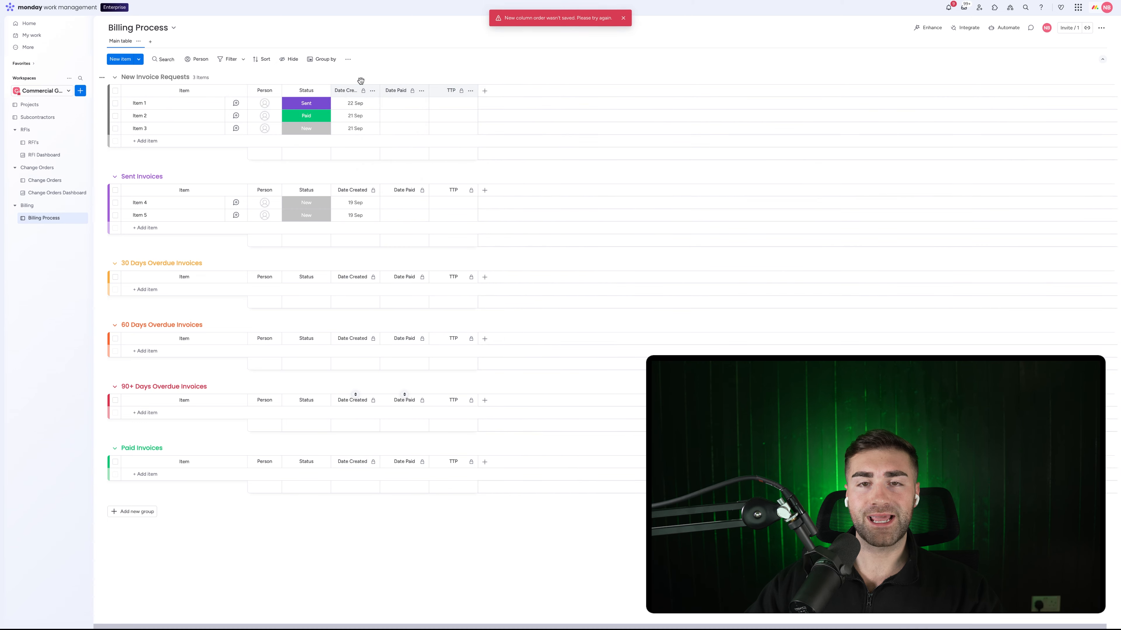
{"action": "key", "text": "super+r"}
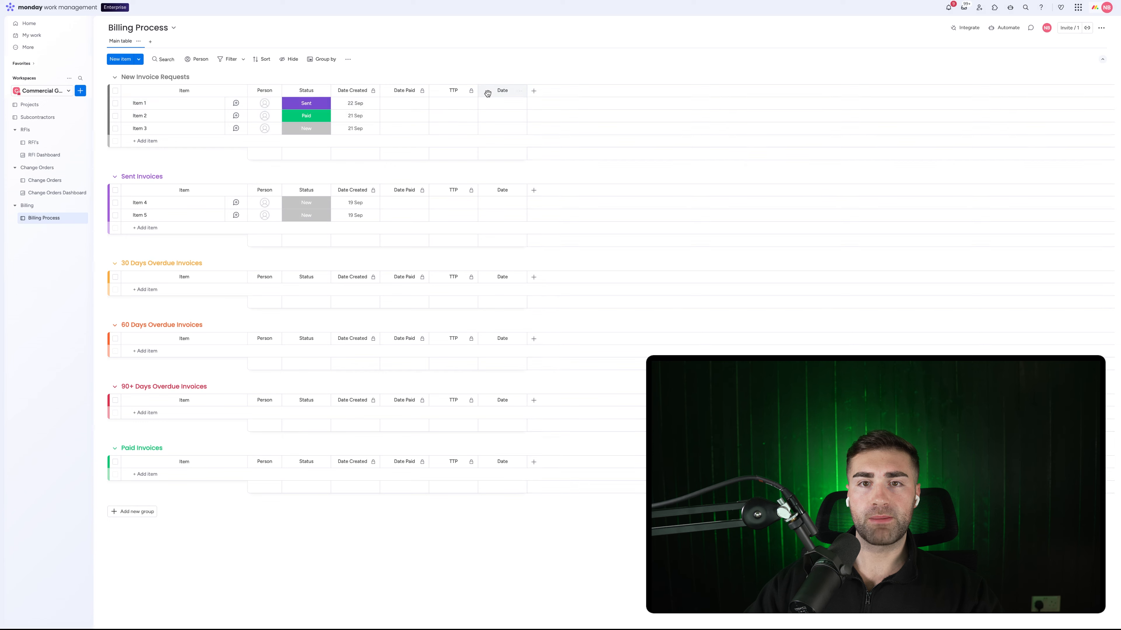
{"action": "left_click_drag", "start_coordinate": [357, 92], "coordinate": [355, 92]}
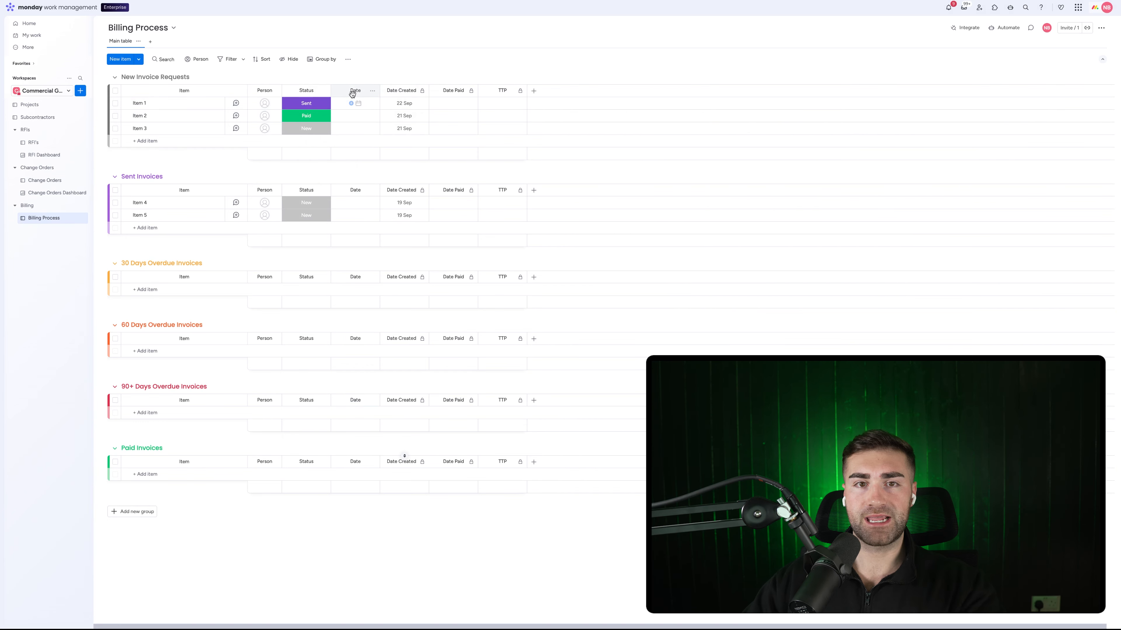
Rename the Date column beside Status as Due Date.
{"action": "key", "text": "BackSpace"}
{"action": "key", "text": "BackSpace"}
{"action": "key", "text": "BackSpace"}
{"action": "key", "text": "BackSpace"}
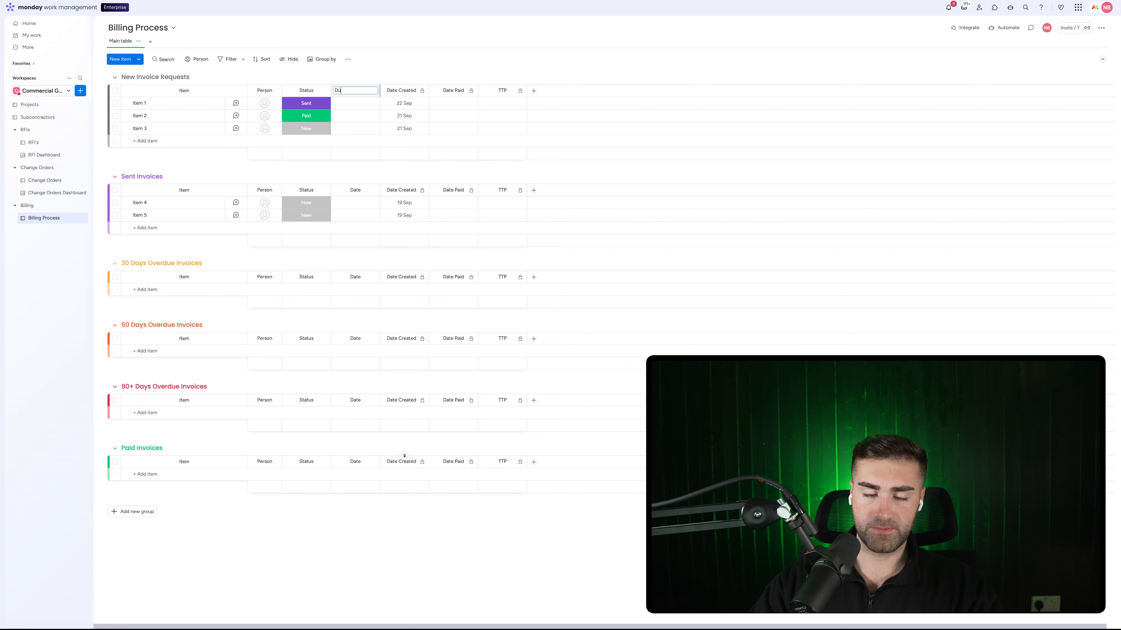
{"action": "type", "text": "Due Dare"}
{"action": "type", "text": "e Dat"}
{"action": "key", "text": "Return"}
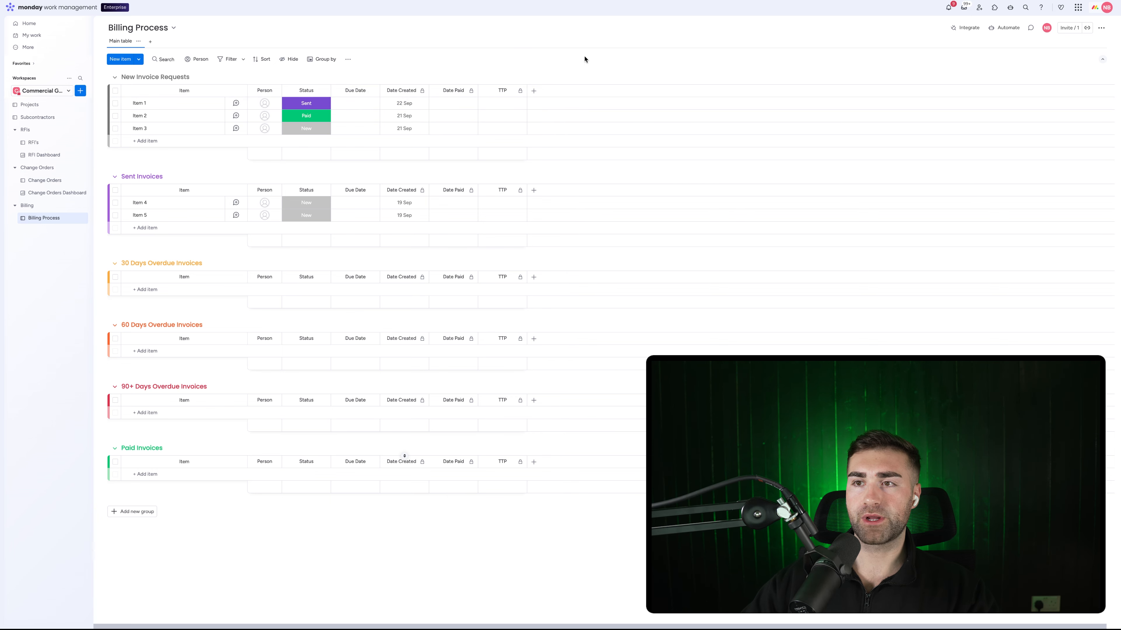
Create a board automation that sets Date Created to today when an item is created.
{"action": "left_click", "coordinate": [1005, 26]}
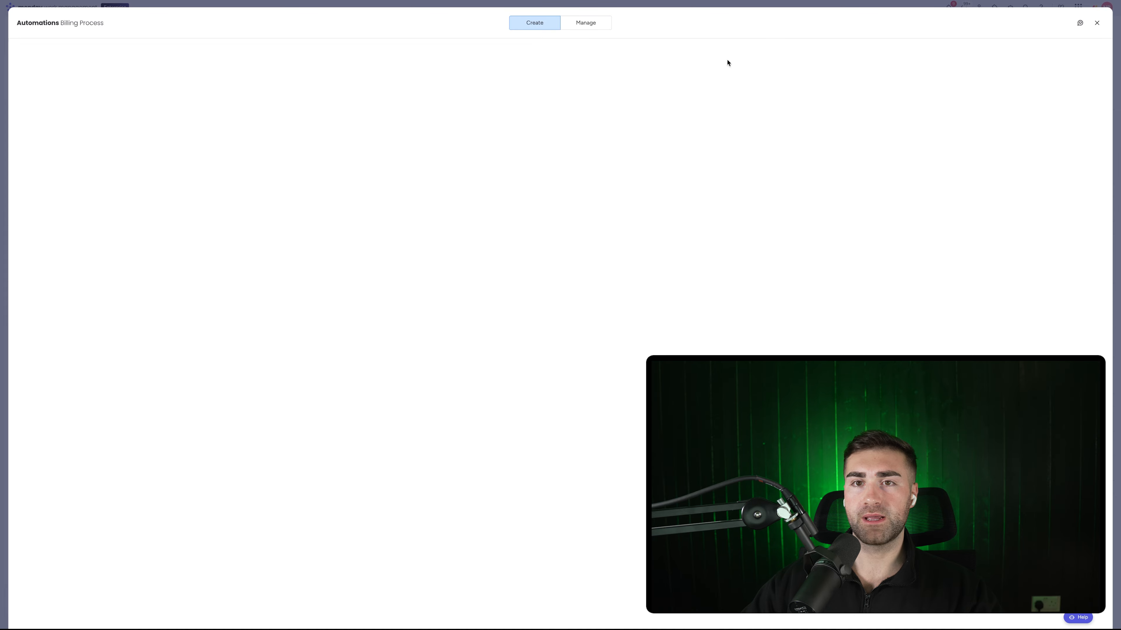
{"action": "left_click", "coordinate": [573, 24]}
{"action": "left_click", "coordinate": [1056, 55]}
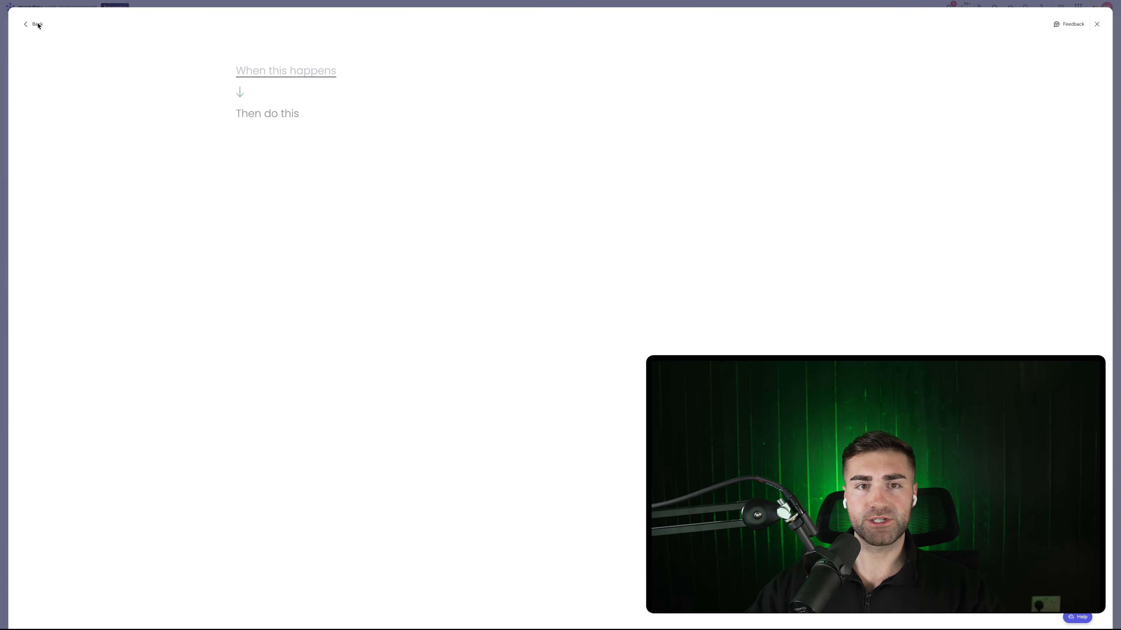
{"action": "left_click", "coordinate": [302, 73]}
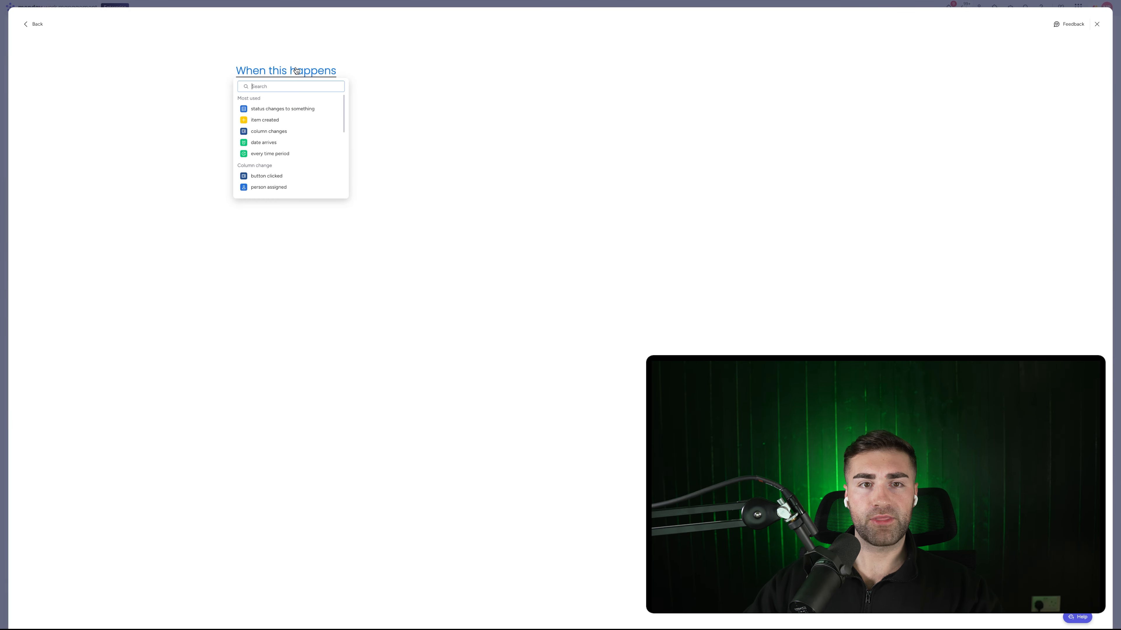
{"action": "left_click", "coordinate": [276, 124]}
{"action": "type", "text": "set date"}
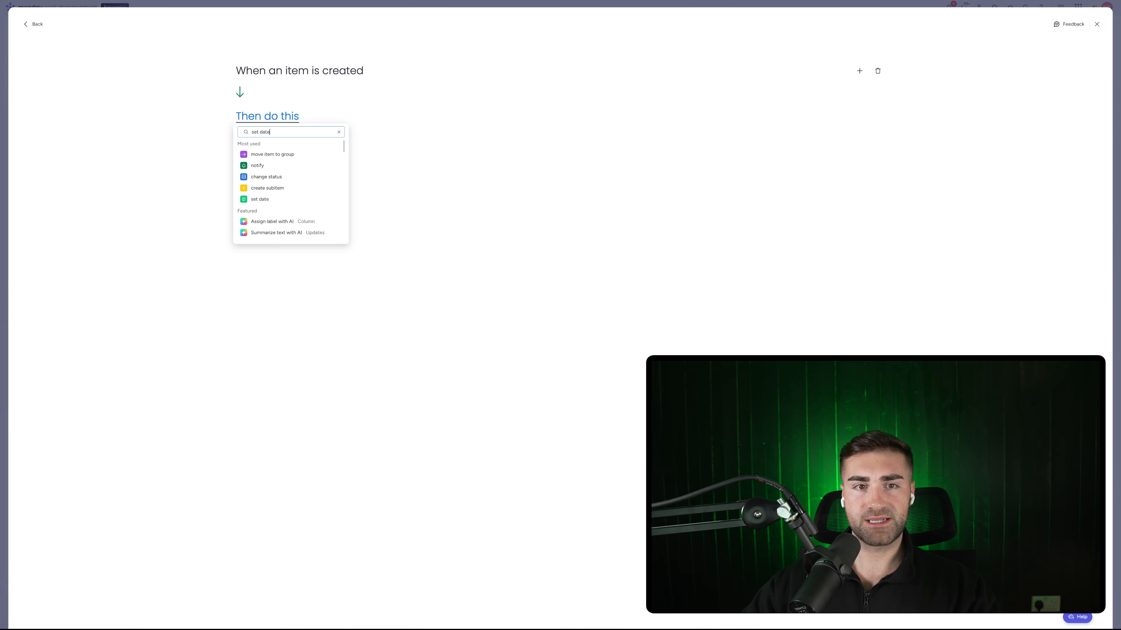
{"action": "left_click", "coordinate": [261, 155]}
{"action": "left_click", "coordinate": [292, 118]}
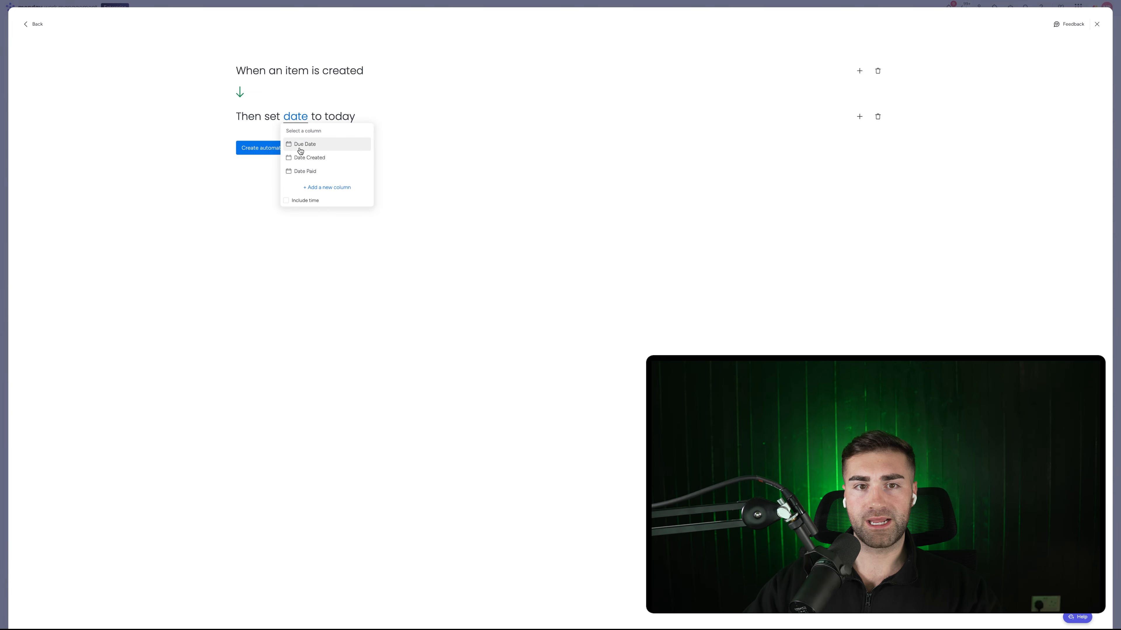
{"action": "left_click", "coordinate": [295, 157]}
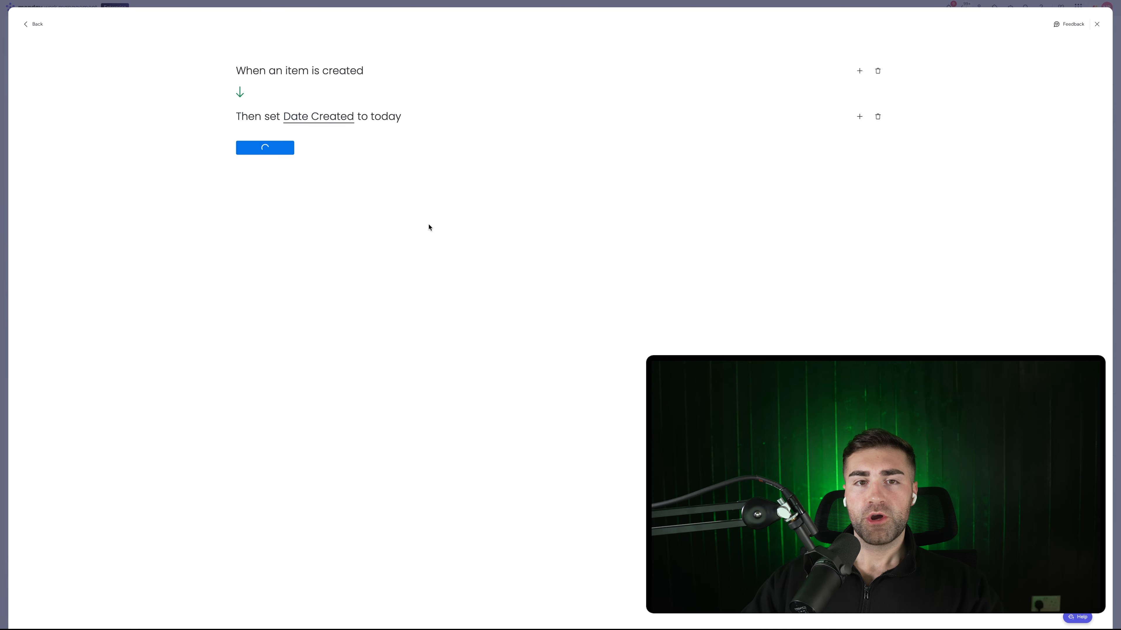
Create an automation that moves an item to the New Invoice Requests group when Status changes to New.
{"action": "left_click", "coordinate": [1058, 53]}
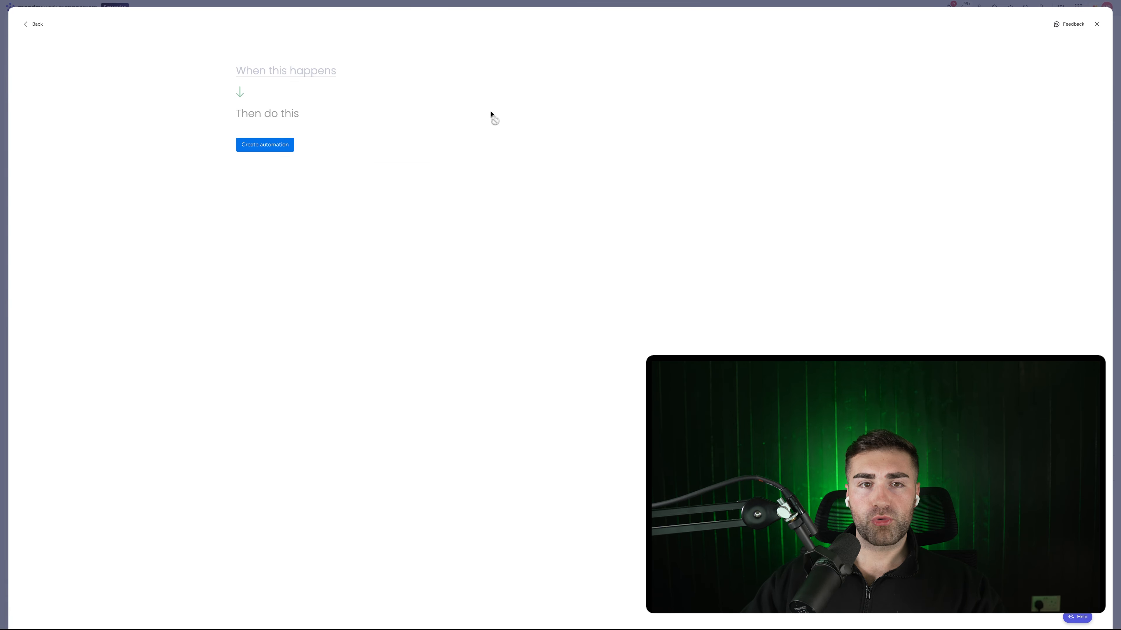
{"action": "left_click", "coordinate": [264, 108]}
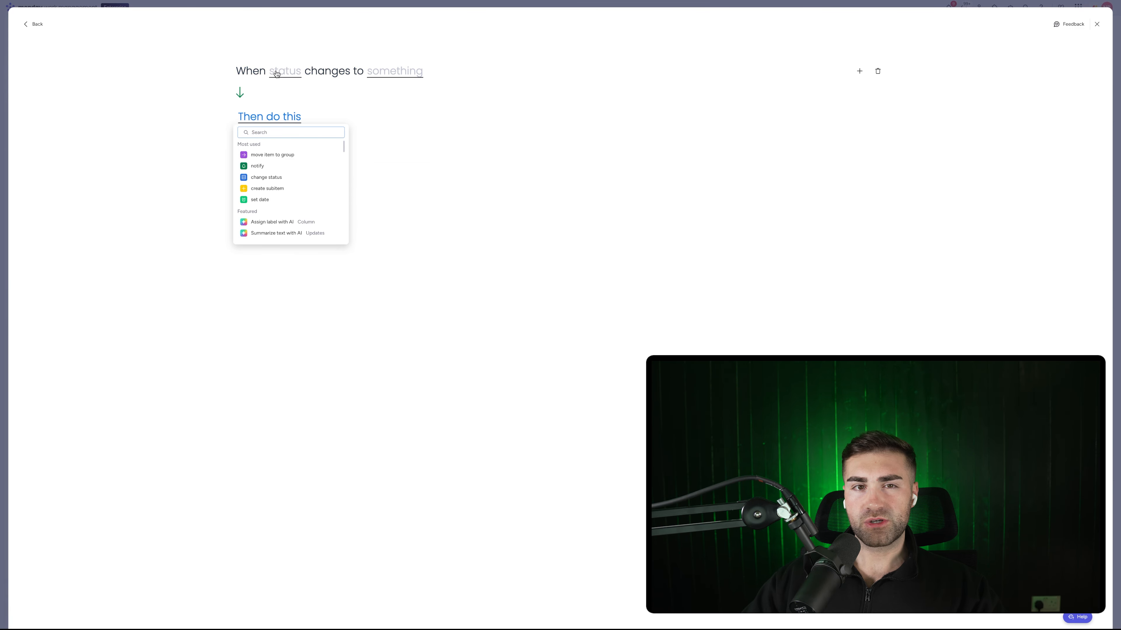
{"action": "left_click", "coordinate": [285, 71]}
{"action": "left_click", "coordinate": [290, 98]}
{"action": "left_click", "coordinate": [391, 75]}
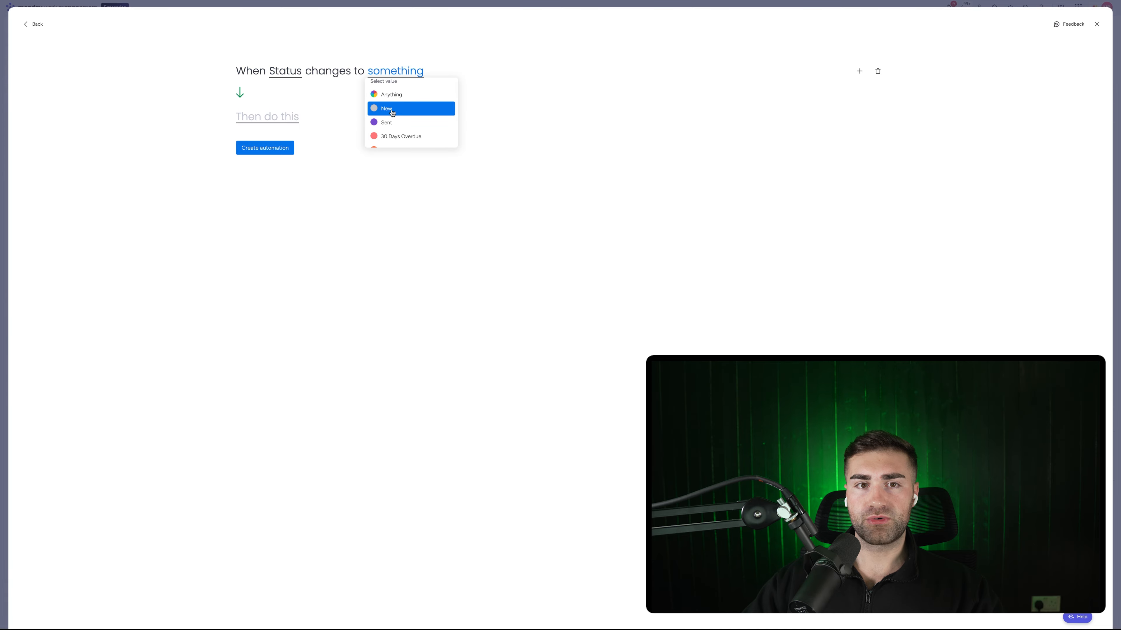
{"action": "left_click", "coordinate": [391, 110]}
{"action": "left_click", "coordinate": [287, 116]}
{"action": "left_click", "coordinate": [290, 155]}
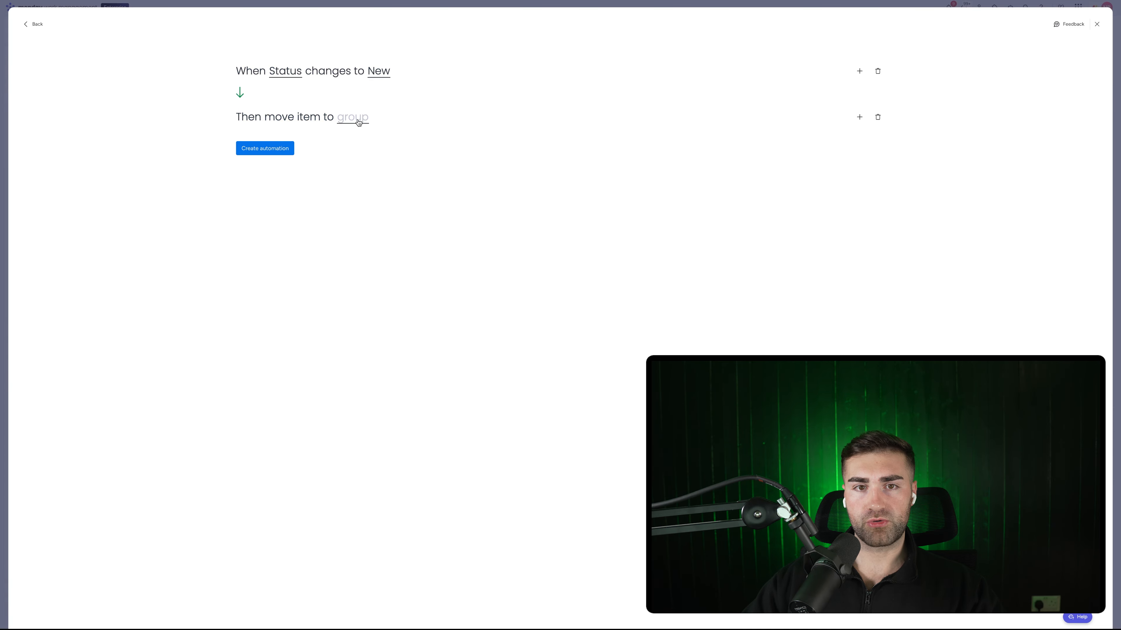
{"action": "left_click", "coordinate": [358, 122]}
{"action": "left_click", "coordinate": [361, 159]}
{"action": "left_click", "coordinate": [264, 149]}
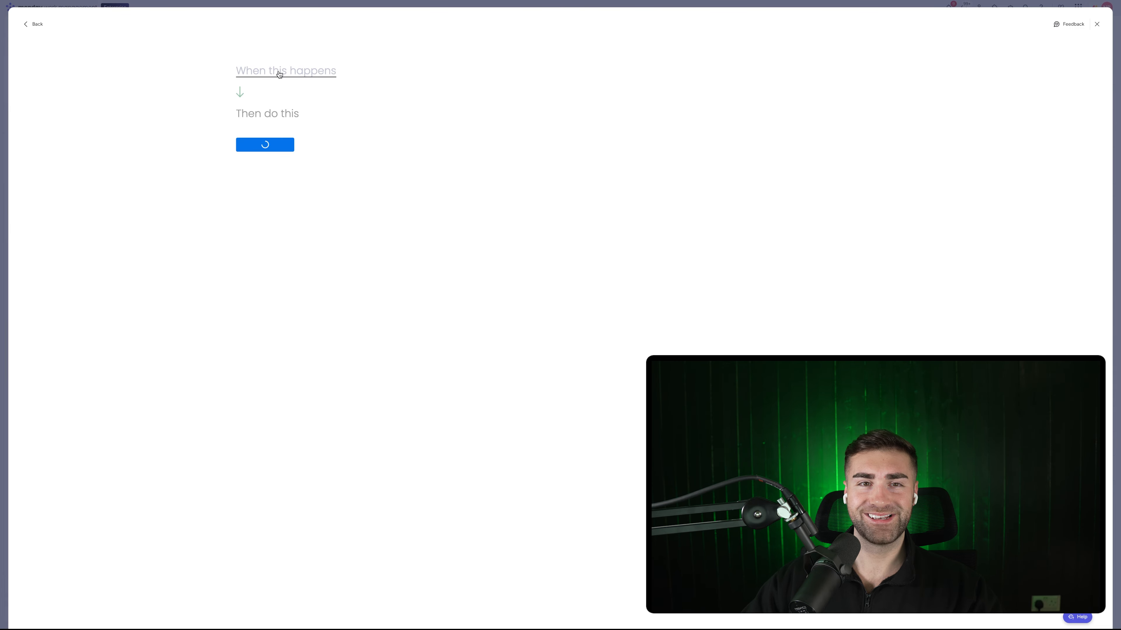
Create an automation that moves an item to the Sent Invoices group when Status changes to Sent.
{"action": "left_click", "coordinate": [280, 75]}
{"action": "left_click", "coordinate": [268, 111]}
{"action": "left_click", "coordinate": [283, 75]}
{"action": "left_click", "coordinate": [287, 100]}
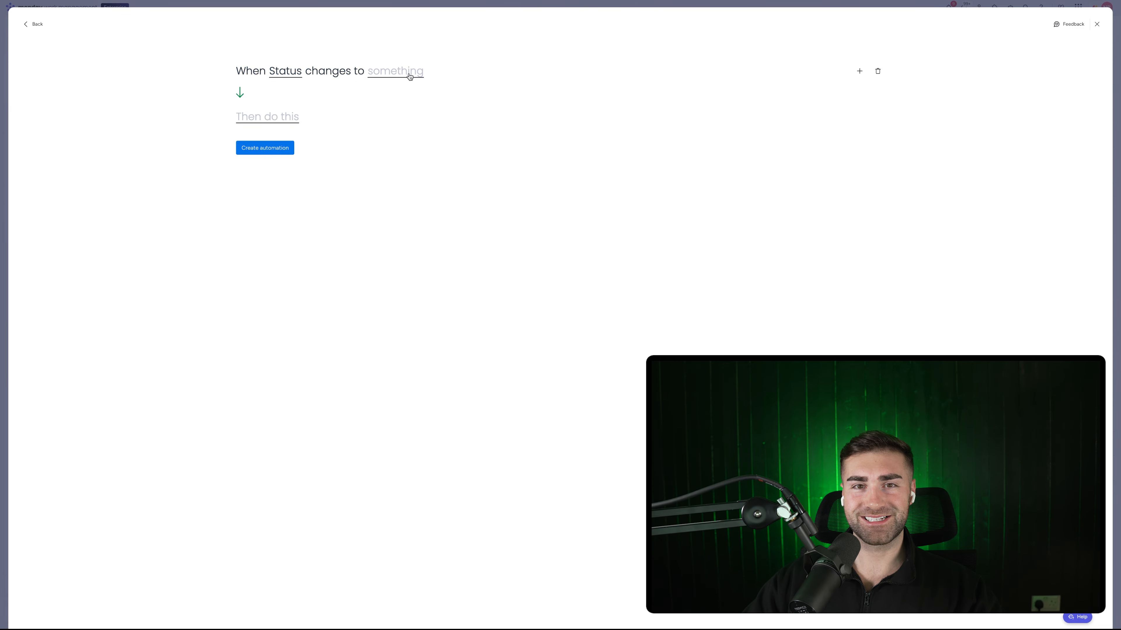
{"action": "left_click", "coordinate": [409, 77]}
{"action": "left_click", "coordinate": [386, 108]}
{"action": "left_click", "coordinate": [251, 122]}
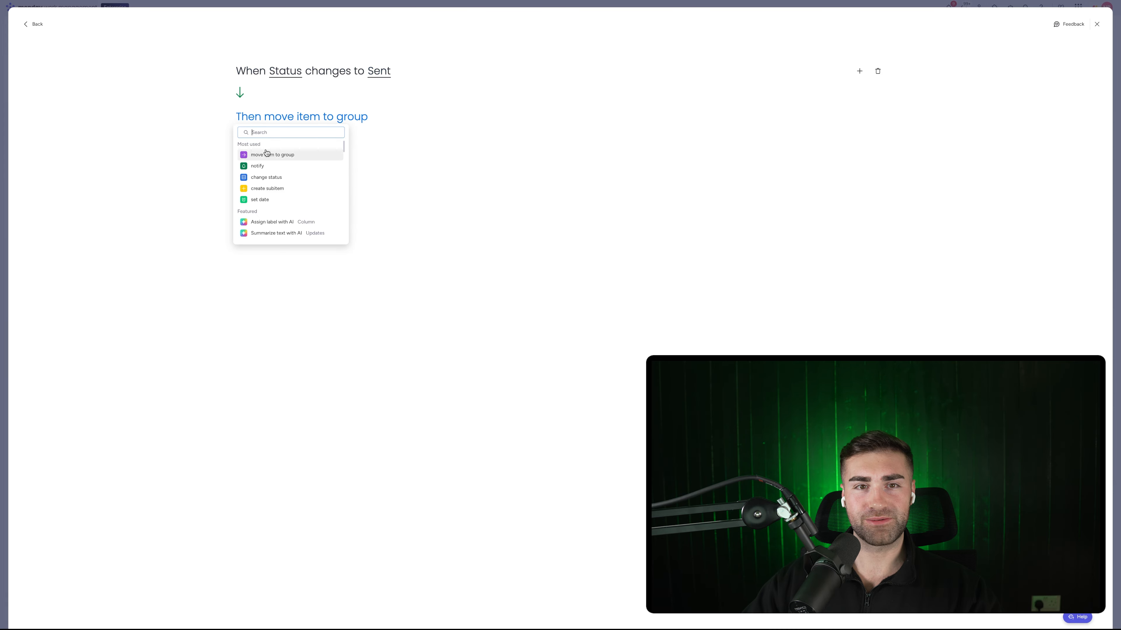
{"action": "left_click", "coordinate": [268, 152]}
{"action": "left_click", "coordinate": [353, 118]}
{"action": "left_click", "coordinate": [286, 169]}
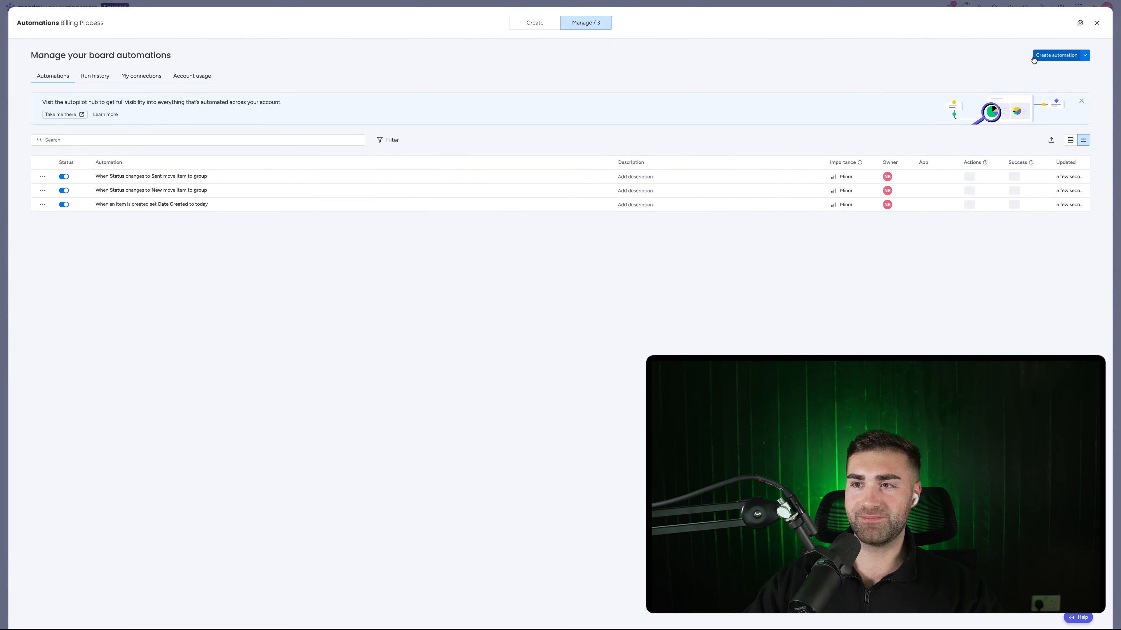
Create an automation that moves an item to the 30 Days Overdue Invoices group when Status changes to 30 Days Overdue.
{"action": "left_click", "coordinate": [1056, 55]}
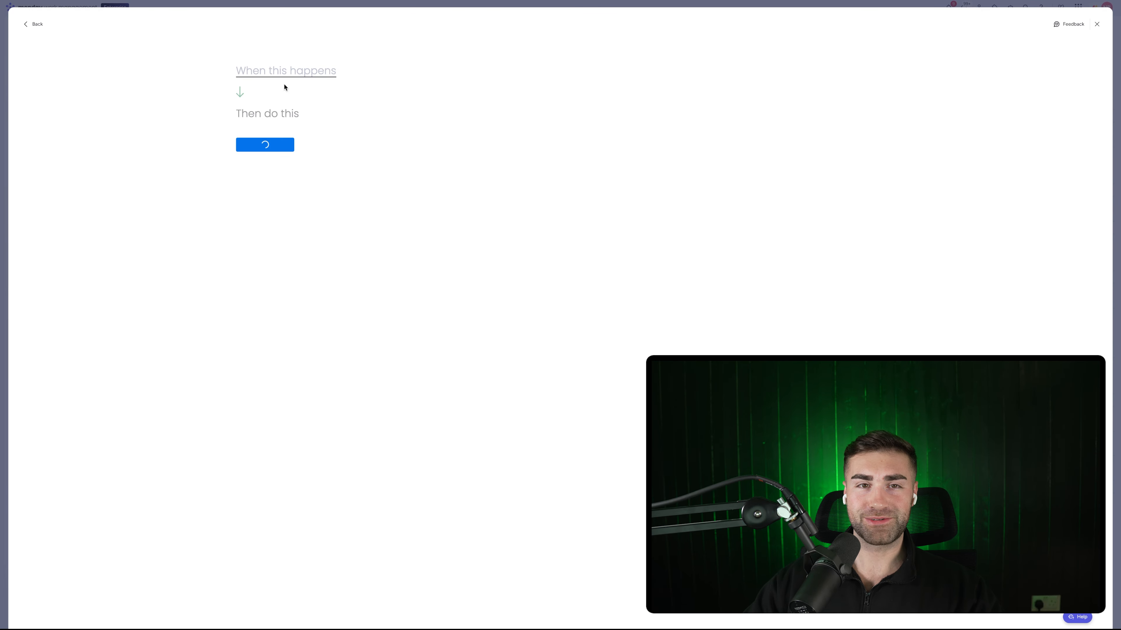
{"action": "left_click", "coordinate": [291, 109]}
{"action": "left_click", "coordinate": [290, 72]}
{"action": "left_click", "coordinate": [304, 98]}
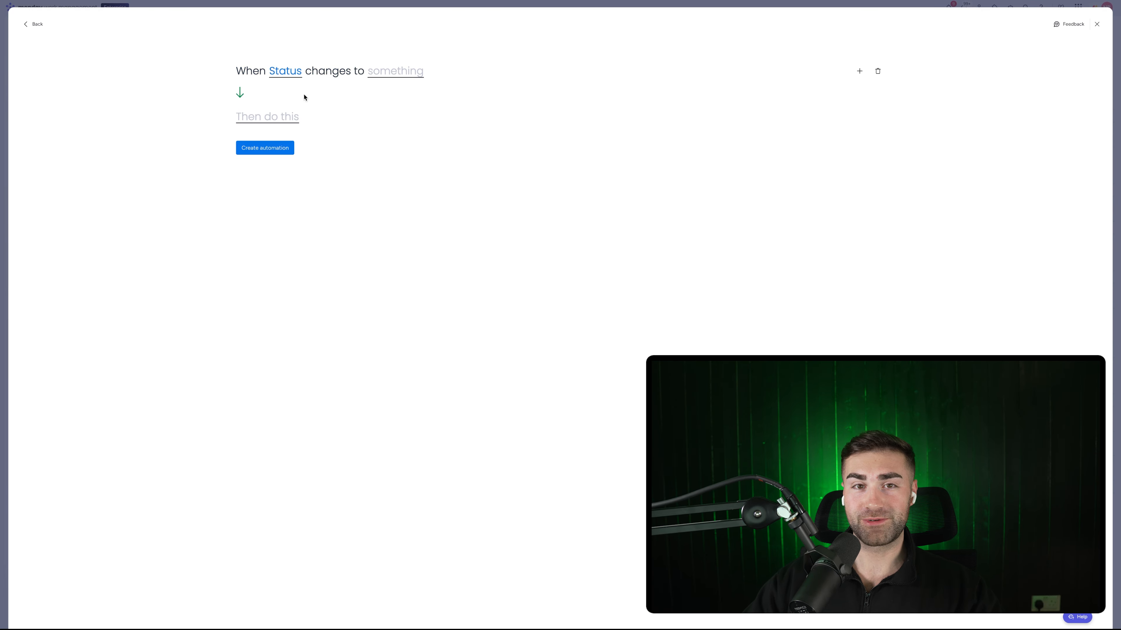
{"action": "left_click", "coordinate": [395, 71]}
{"action": "scroll", "coordinate": [406, 119], "scroll_direction": "down", "scroll_amount": 1}
{"action": "left_click", "coordinate": [401, 124]}
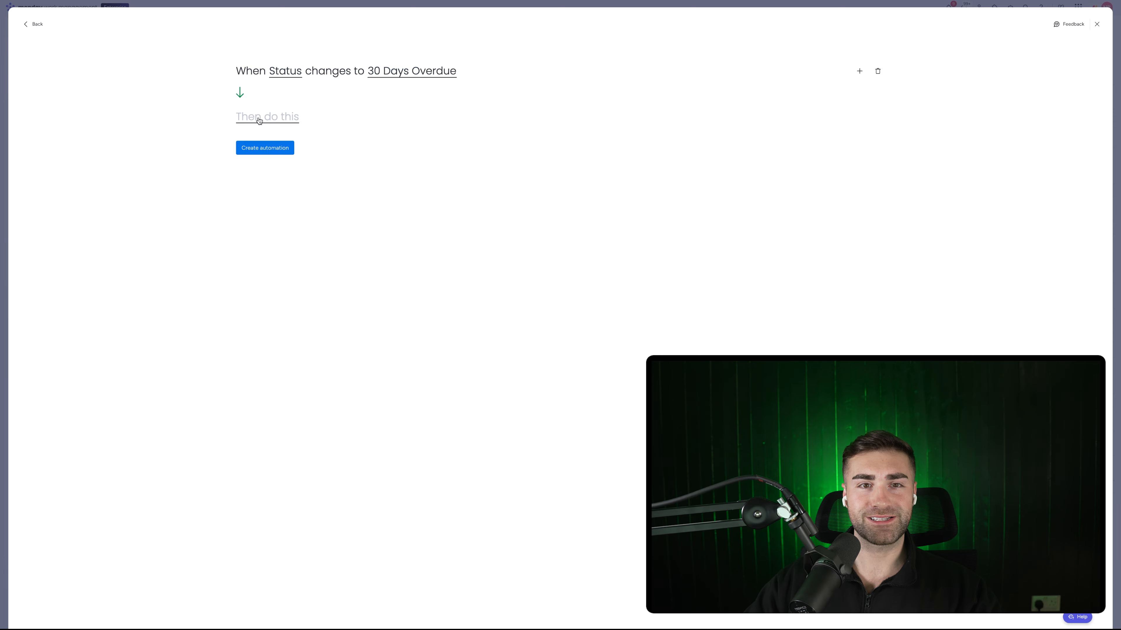
{"action": "left_click", "coordinate": [265, 116]}
{"action": "left_click", "coordinate": [273, 154]}
{"action": "left_click", "coordinate": [353, 116]}
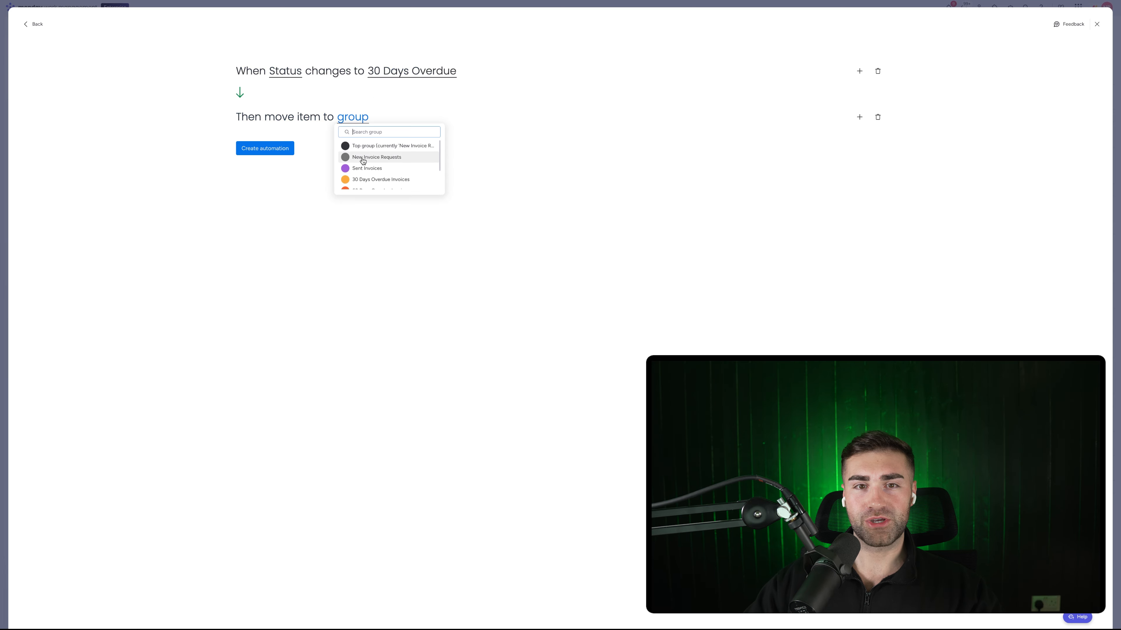
{"action": "left_click", "coordinate": [361, 180]}
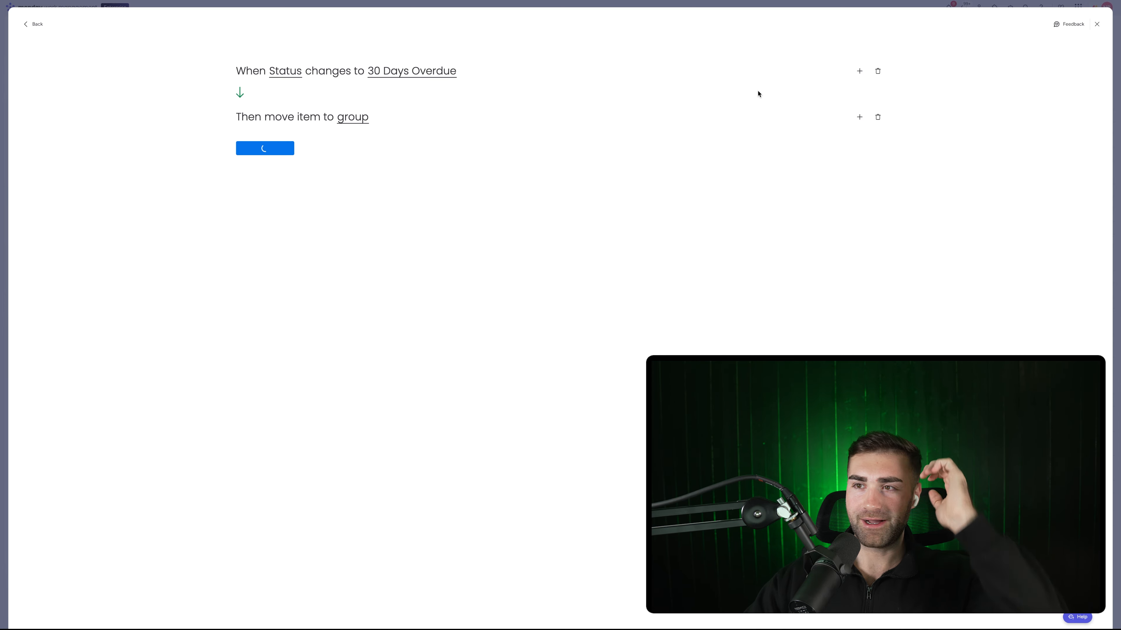
Create an automation that moves an item to the 60 Days Overdue Invoices group when Status changes to 60 Days Overdue.
{"action": "left_click", "coordinate": [1049, 54]}
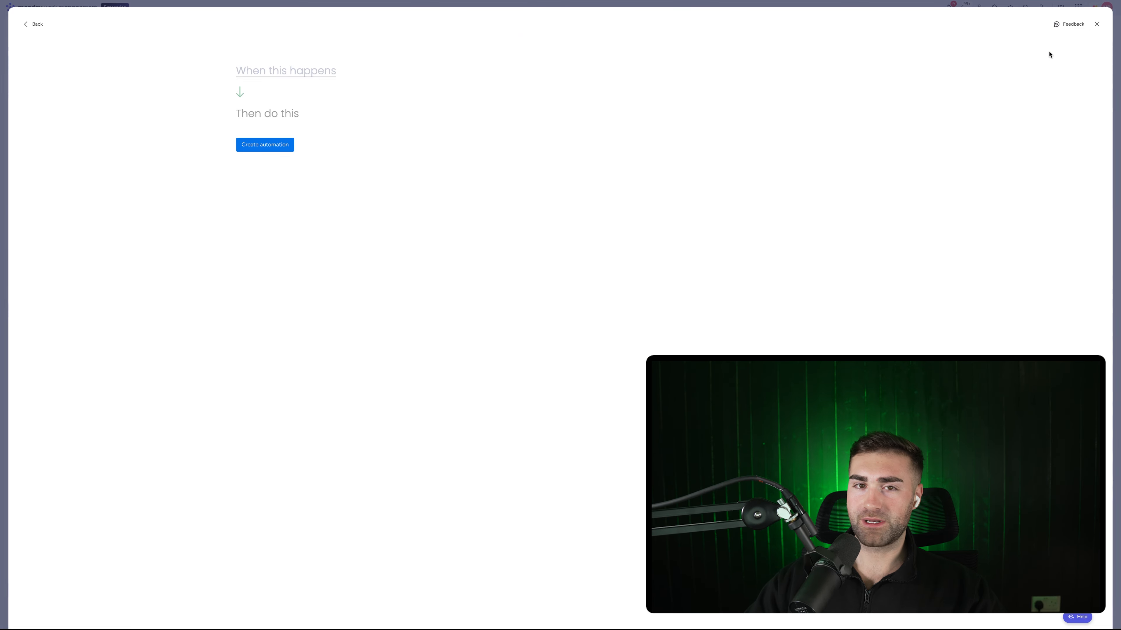
{"action": "left_click", "coordinate": [252, 80]}
{"action": "left_click", "coordinate": [253, 109]}
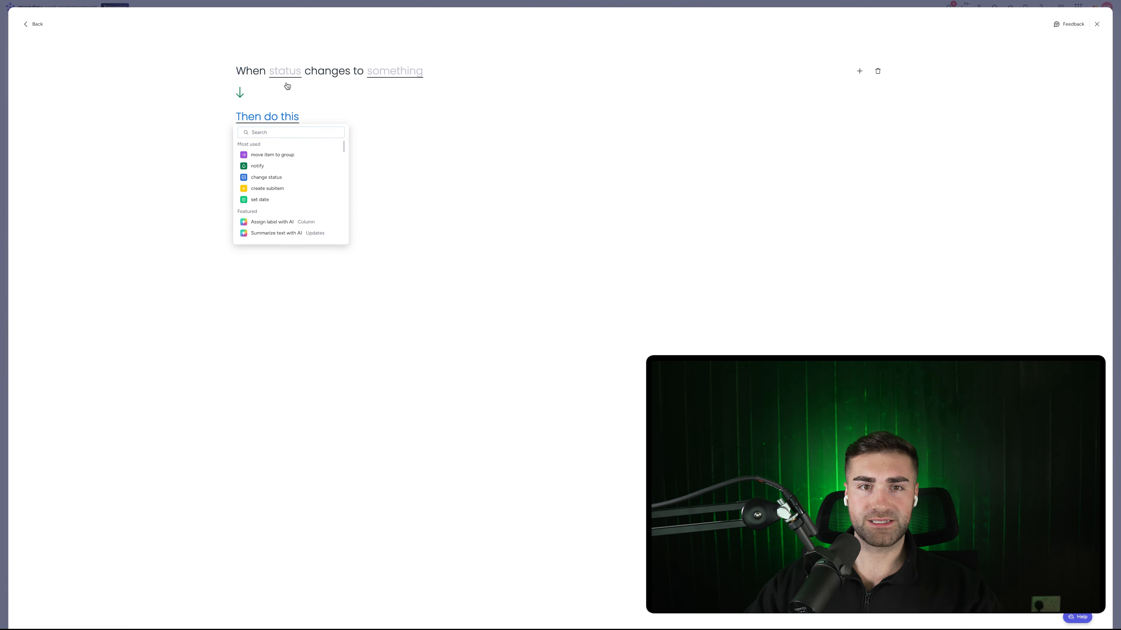
{"action": "left_click", "coordinate": [285, 71]}
{"action": "left_click", "coordinate": [288, 98]}
{"action": "left_click", "coordinate": [409, 67]}
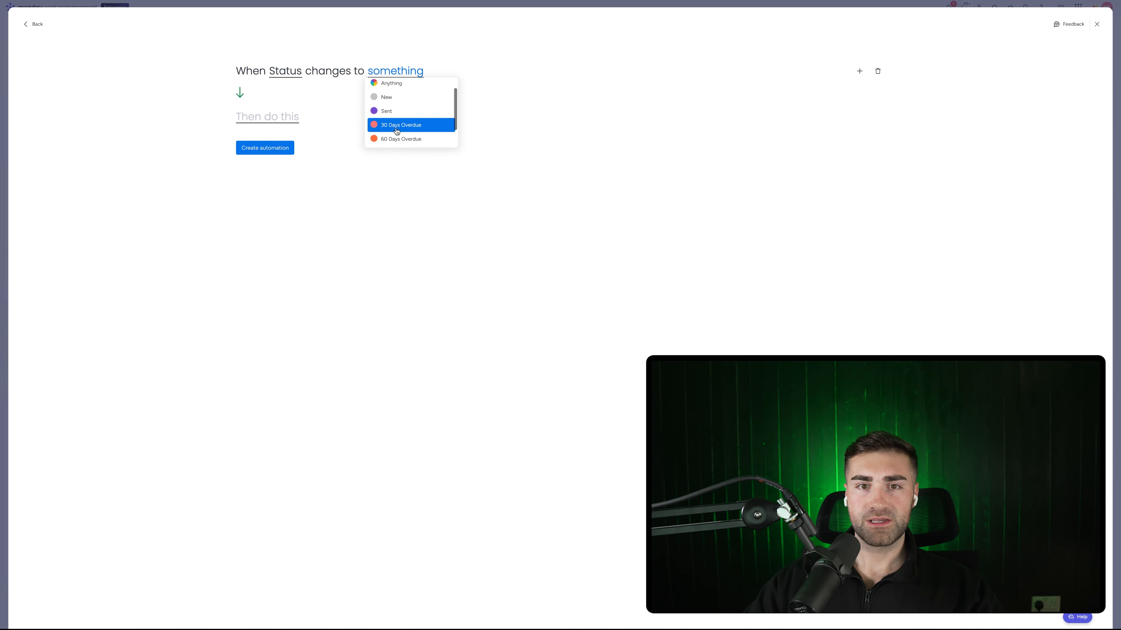
{"action": "left_click", "coordinate": [399, 125]}
{"action": "left_click", "coordinate": [280, 127]}
{"action": "left_click", "coordinate": [275, 155]}
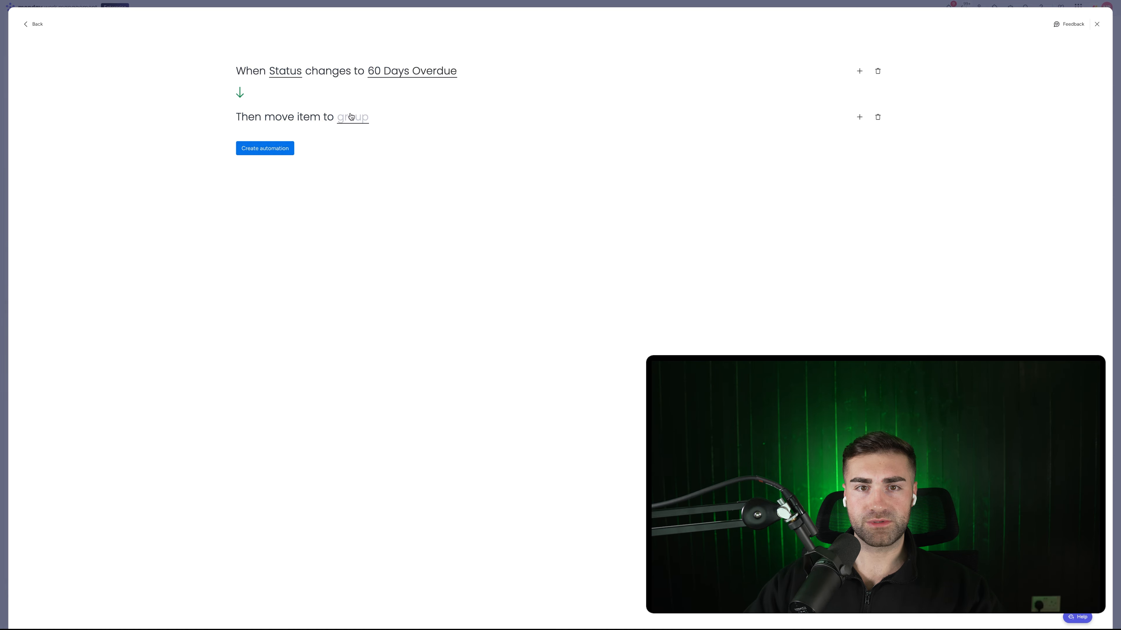
{"action": "left_click", "coordinate": [353, 116]}
{"action": "left_click", "coordinate": [304, 155]}
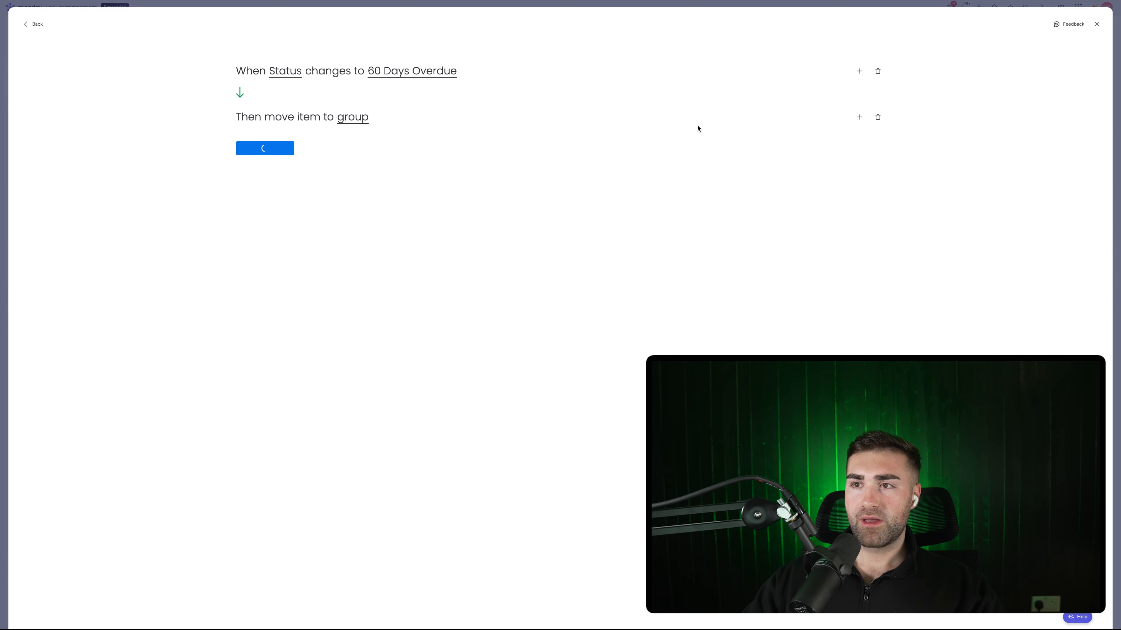
Create an automation that moves an item to the 90+ Days Overdue Invoices group when Status changes to 90+ Days Overdue.
{"action": "left_click", "coordinate": [1053, 59]}
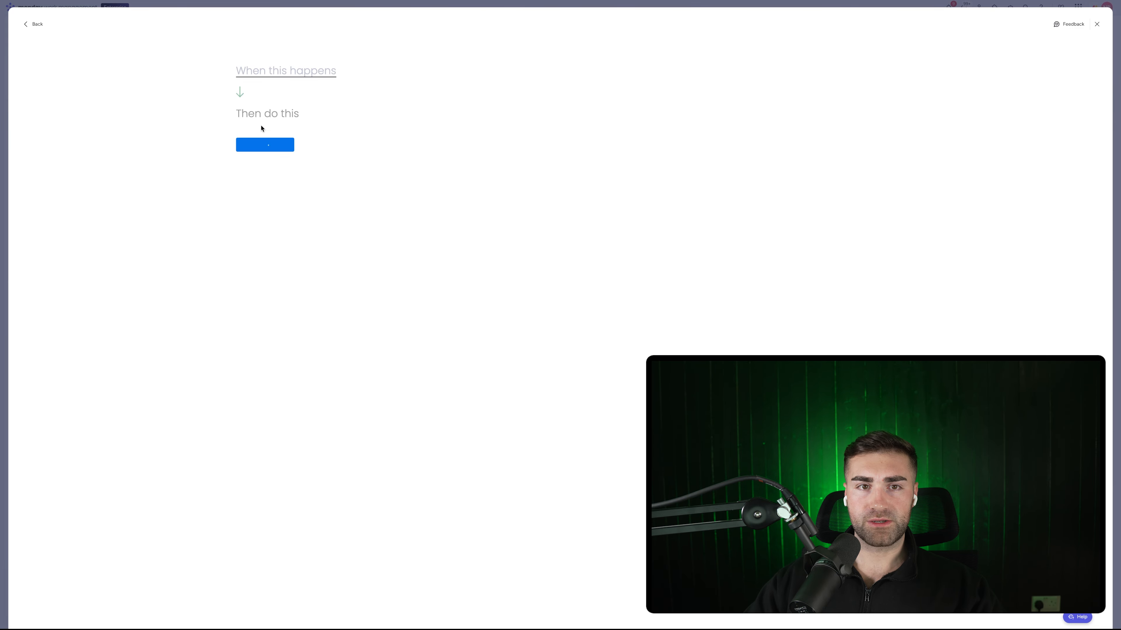
{"action": "left_click", "coordinate": [262, 72]}
{"action": "left_click", "coordinate": [267, 107]}
{"action": "left_click", "coordinate": [285, 71]}
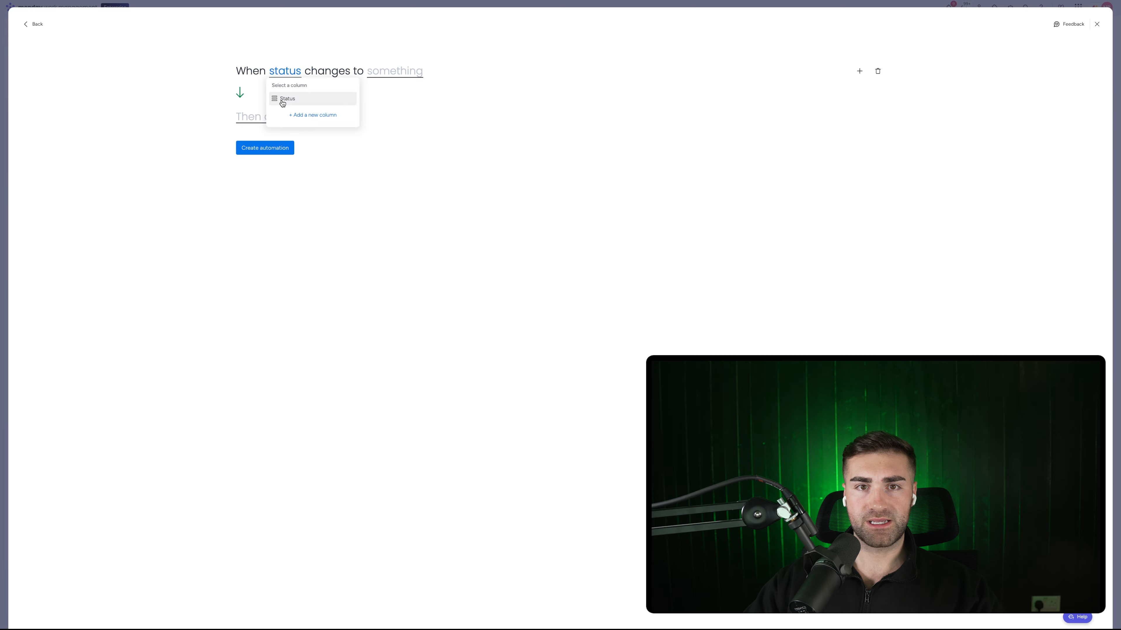
{"action": "left_click", "coordinate": [287, 101]}
{"action": "scroll", "coordinate": [390, 127], "scroll_direction": "down", "scroll_amount": 2}
{"action": "left_click", "coordinate": [389, 137]}
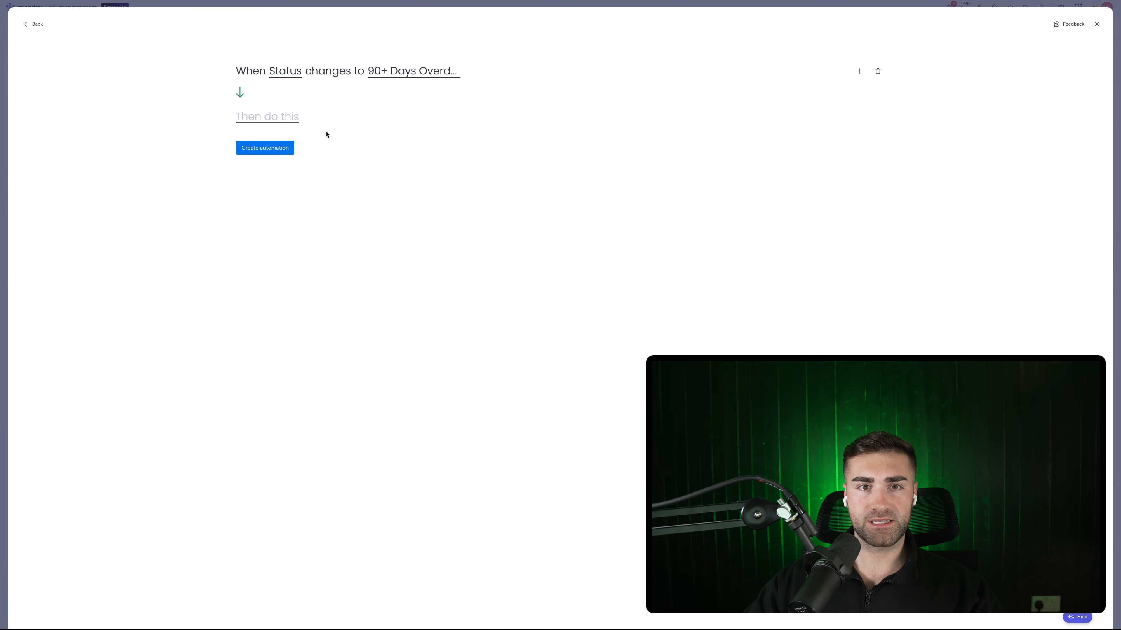
{"action": "left_click", "coordinate": [282, 117]}
{"action": "left_click", "coordinate": [293, 153]}
{"action": "left_click", "coordinate": [352, 117]}
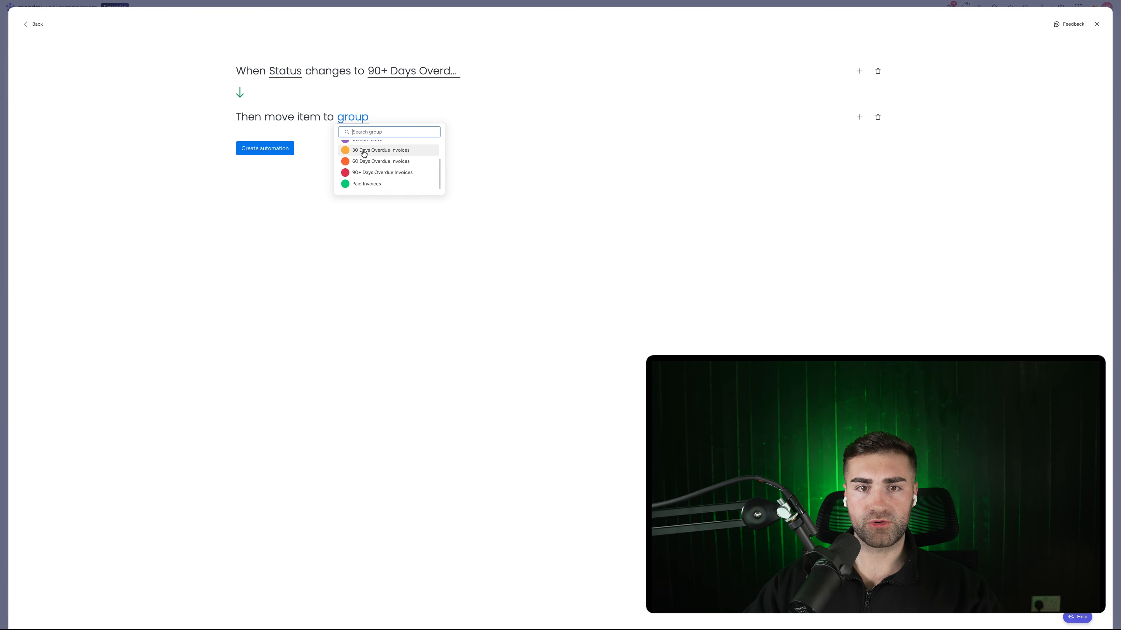
{"action": "left_click", "coordinate": [365, 172]}
{"action": "left_click", "coordinate": [265, 149]}
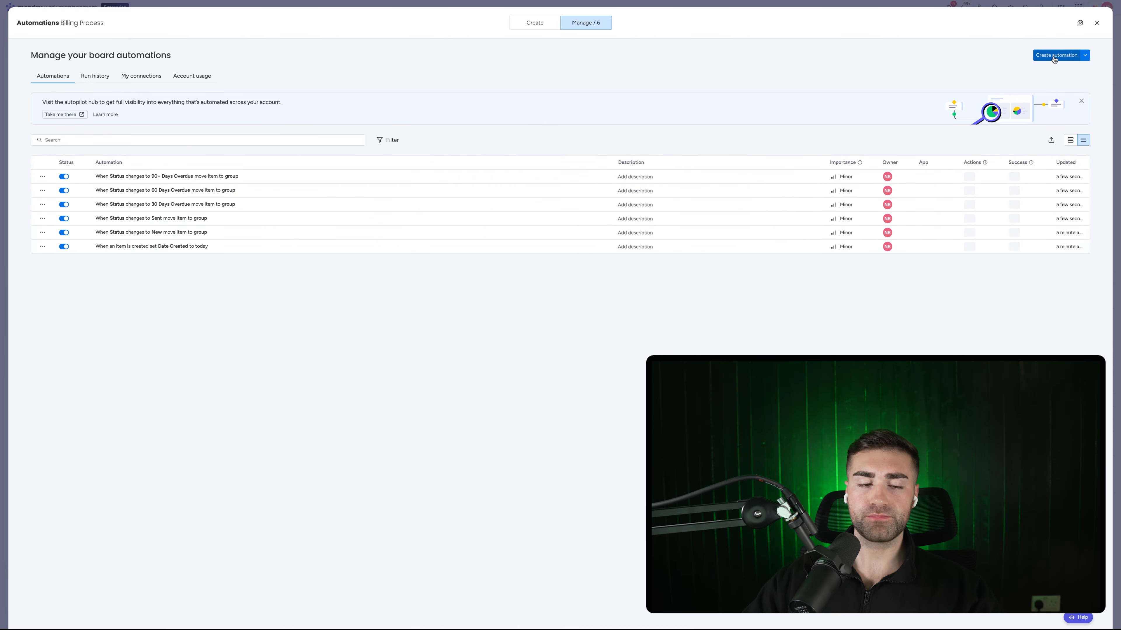
Set up a new automation that moves an item to the Paid Invoices group when Status changes to Paid.
{"action": "left_click", "coordinate": [1054, 56]}
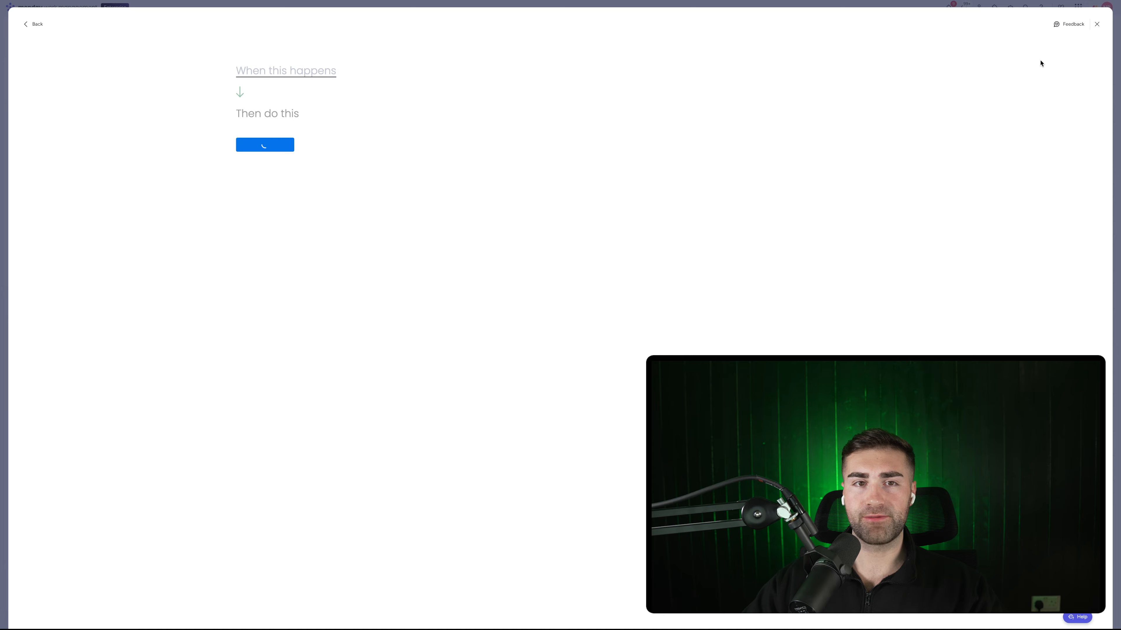
{"action": "left_click", "coordinate": [247, 71]}
{"action": "left_click", "coordinate": [256, 107]}
{"action": "left_click", "coordinate": [284, 71]}
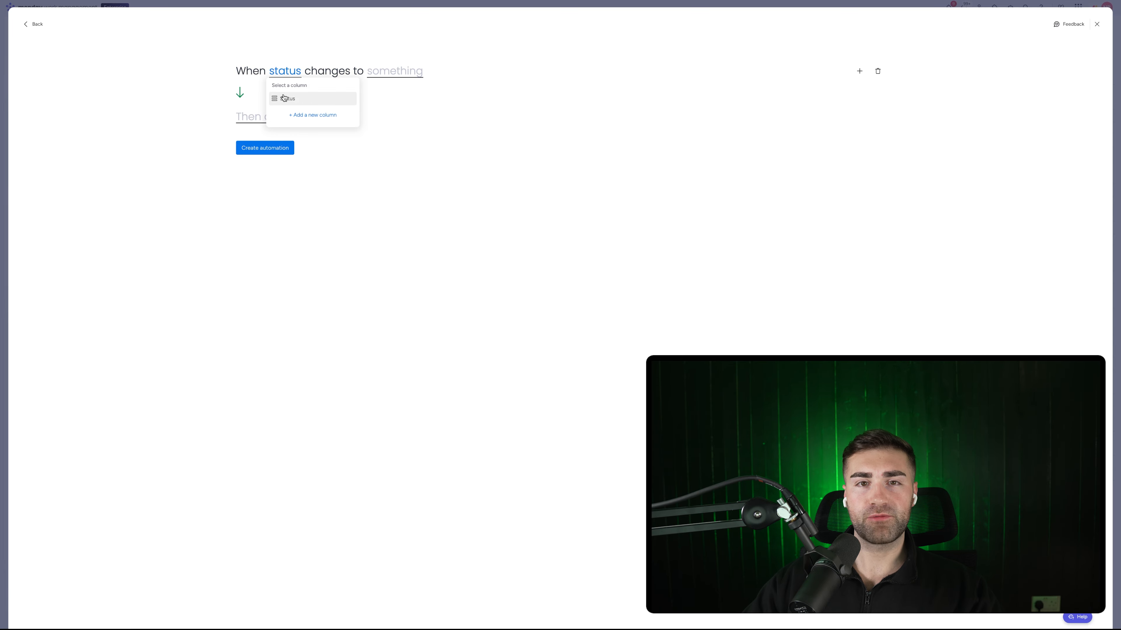
{"action": "left_click", "coordinate": [283, 98]}
{"action": "left_click", "coordinate": [384, 140]}
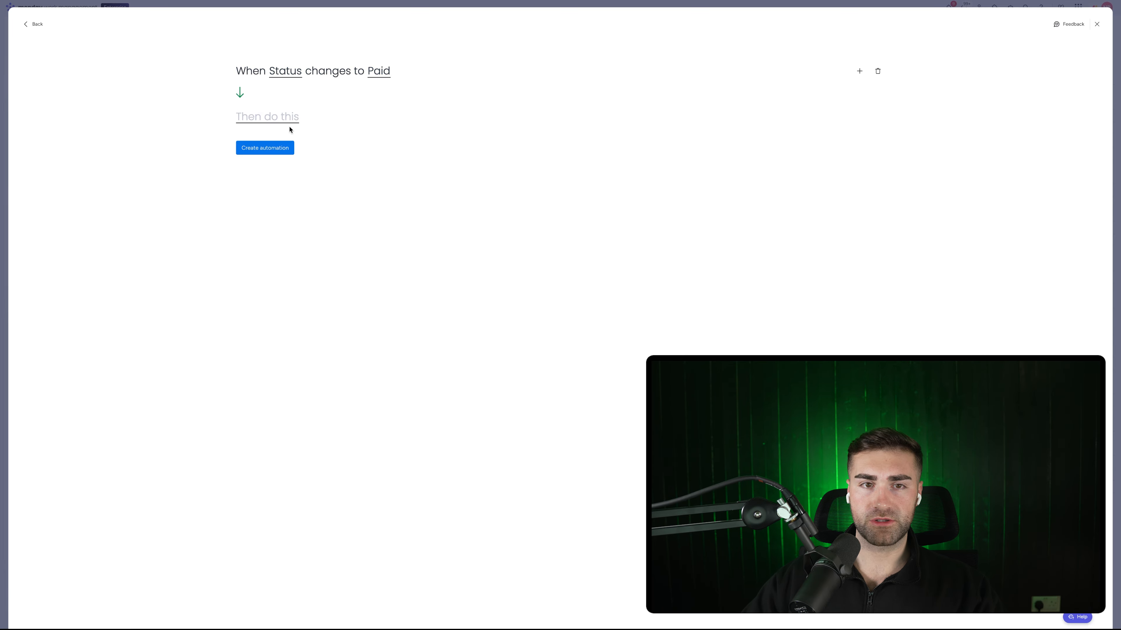
{"action": "left_click", "coordinate": [278, 155]}
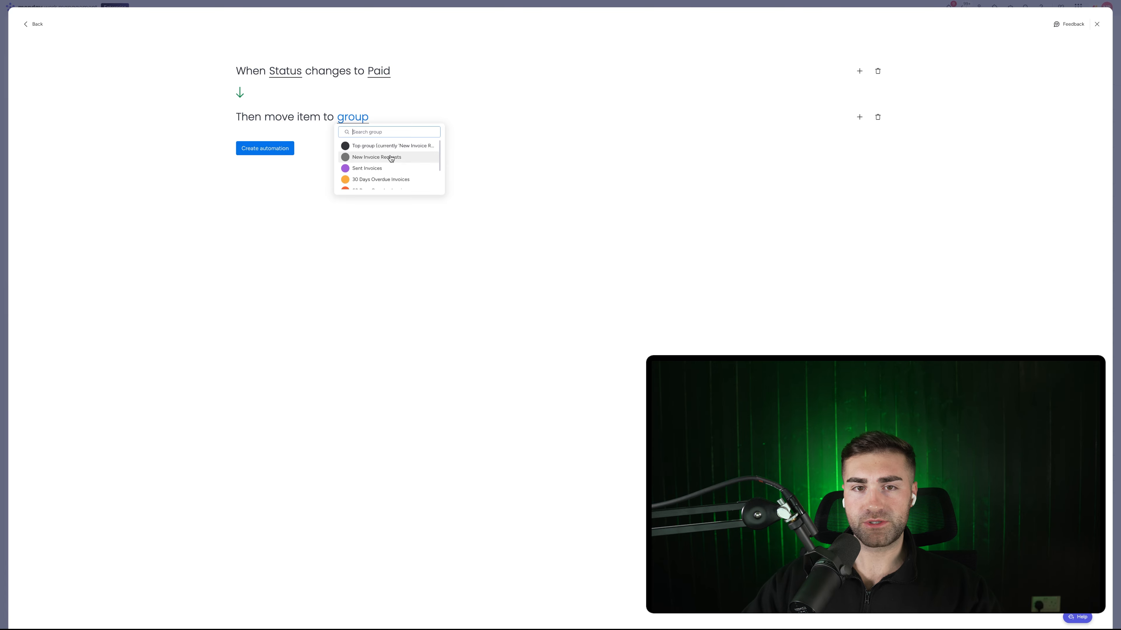
{"action": "scroll", "coordinate": [388, 176], "scroll_direction": "down", "scroll_amount": 2}
{"action": "left_click", "coordinate": [323, 173]}
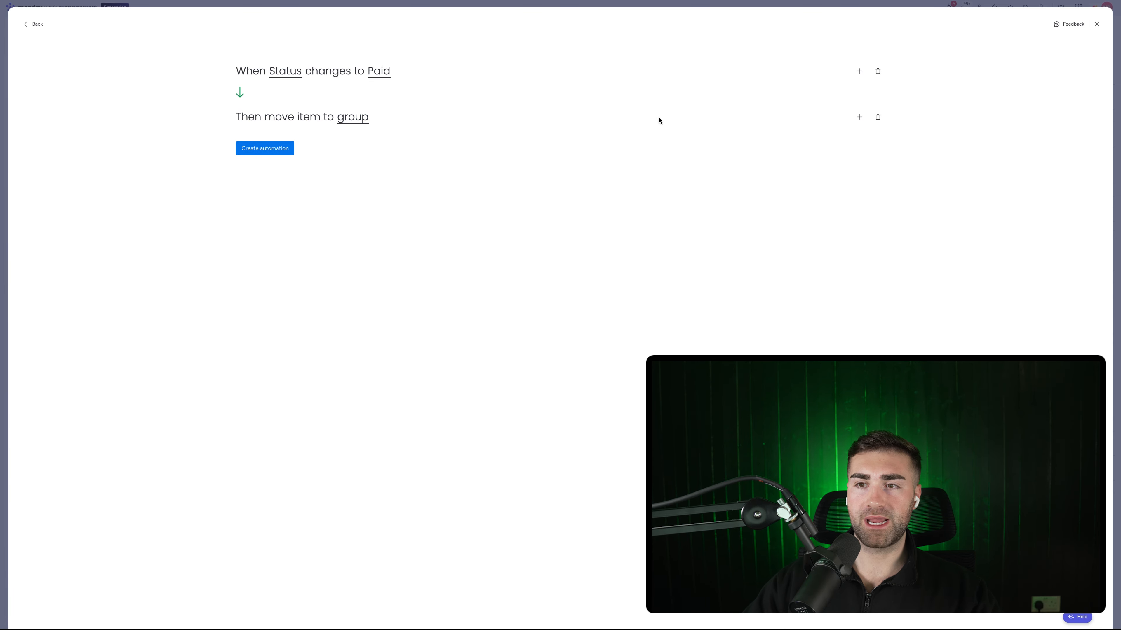
Add an action that sets Date Paid to today to the Paid automation, create it, and dismiss the autopilot hub banner.
{"action": "left_click", "coordinate": [859, 117]}
{"action": "type", "text": "set"}
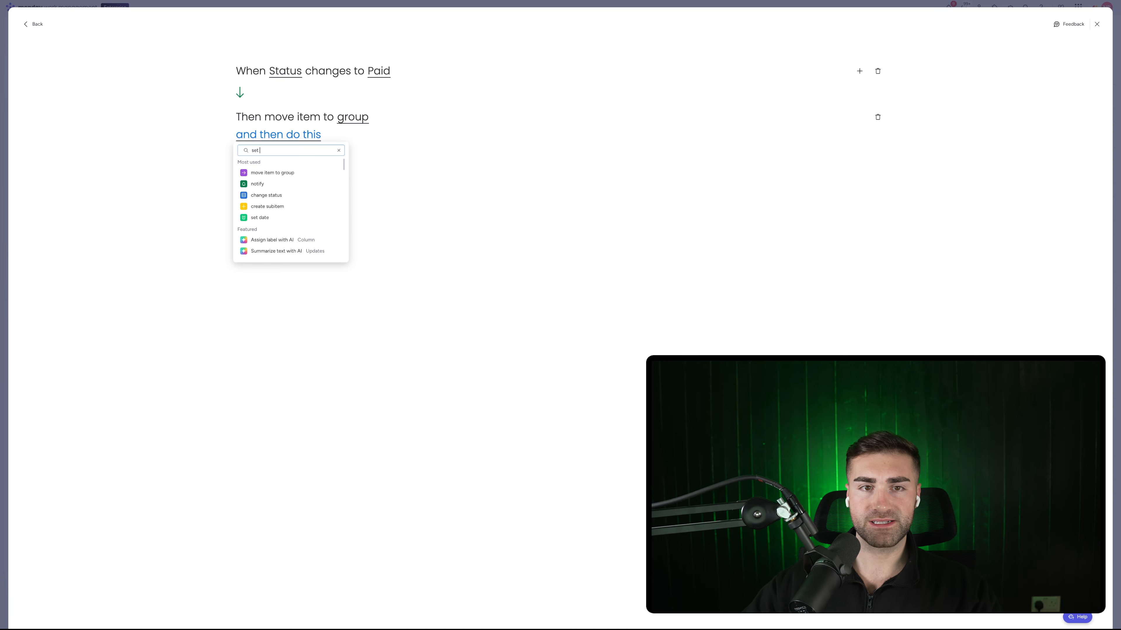
{"action": "left_click", "coordinate": [261, 172]}
{"action": "left_click", "coordinate": [317, 135]}
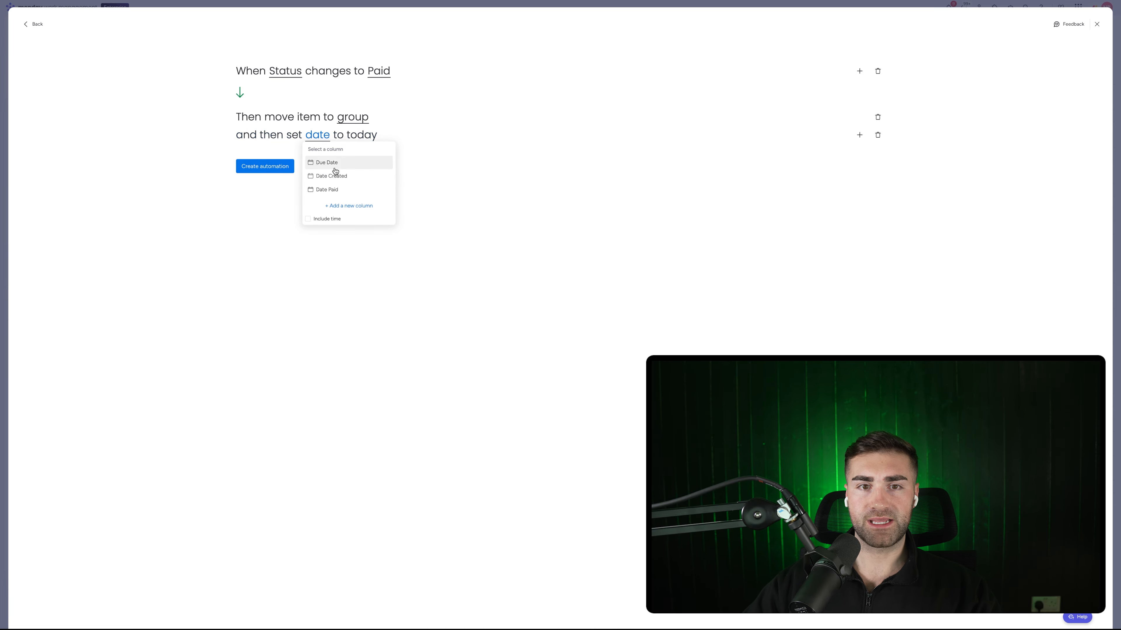
{"action": "left_click", "coordinate": [332, 189]}
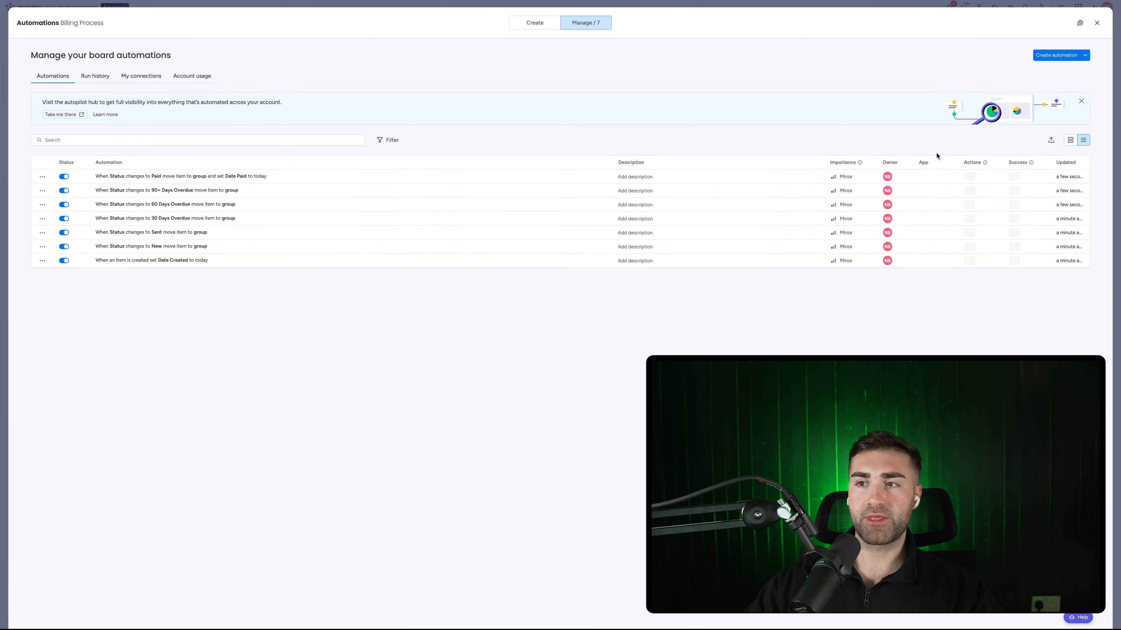
{"action": "left_click", "coordinate": [1081, 103]}
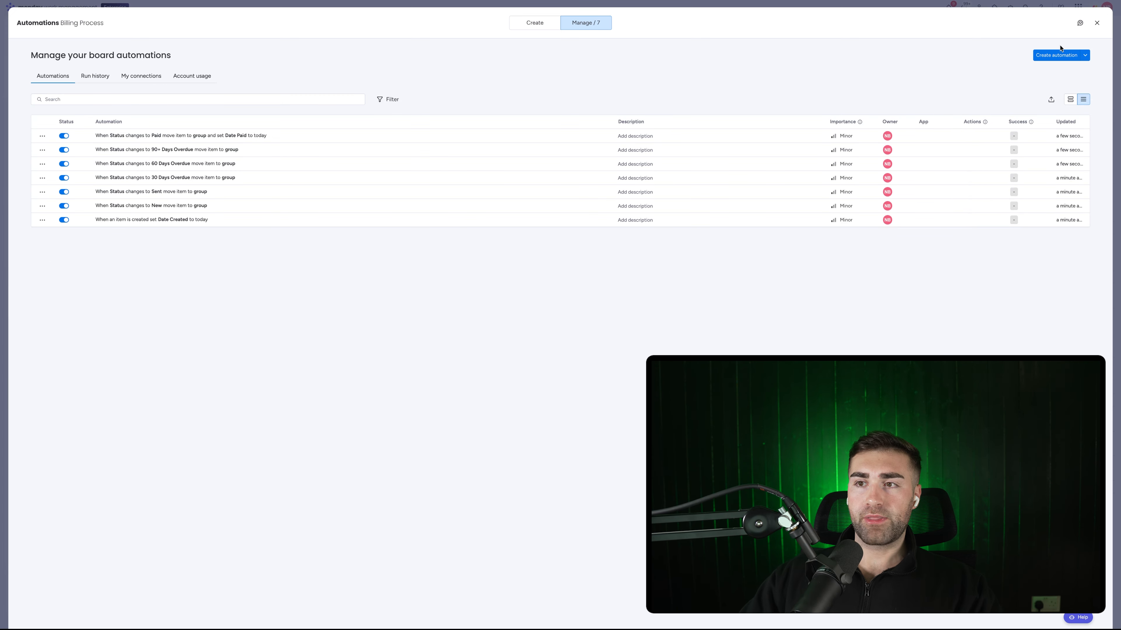
{"action": "left_click", "coordinate": [1058, 55]}
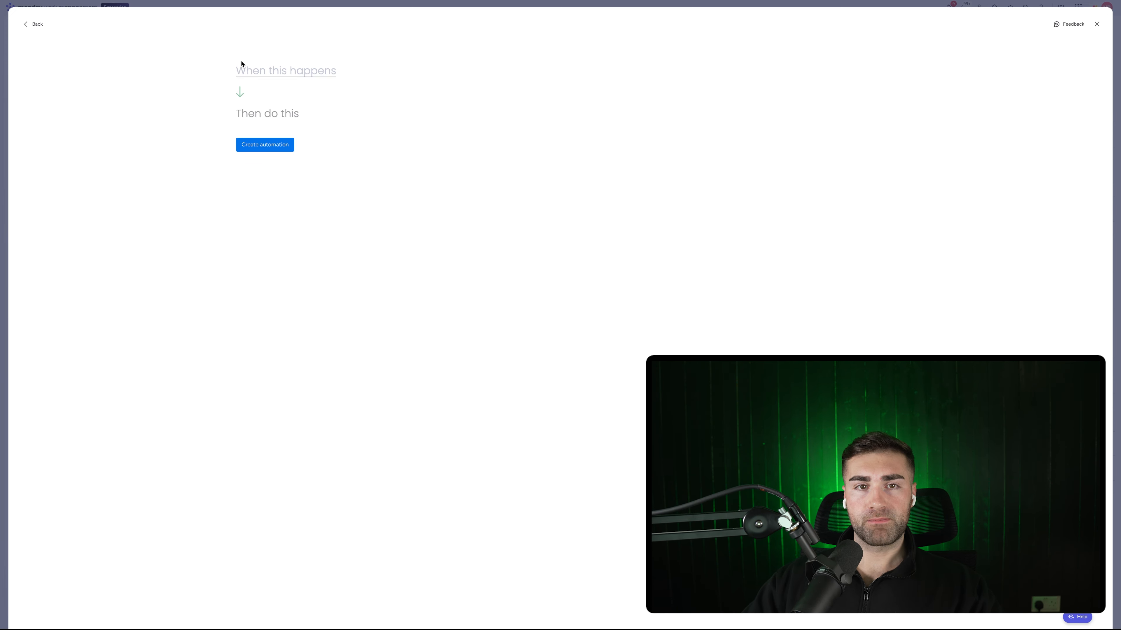
{"action": "left_click", "coordinate": [252, 71]}
{"action": "left_click", "coordinate": [289, 108]}
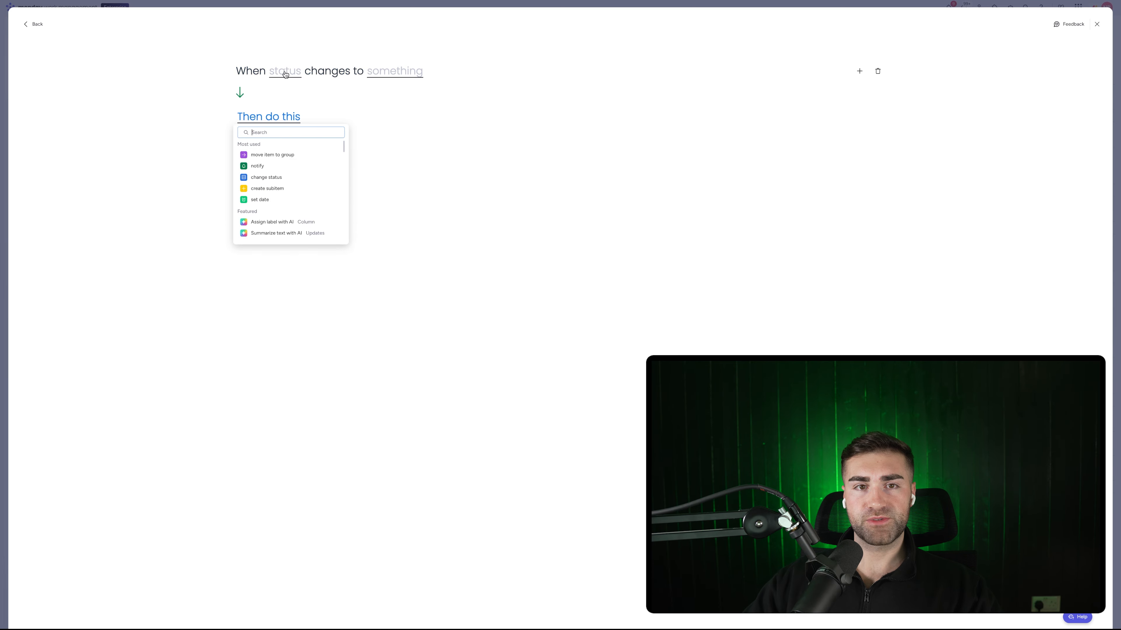
{"action": "left_click", "coordinate": [298, 97]}
{"action": "left_click", "coordinate": [408, 84]}
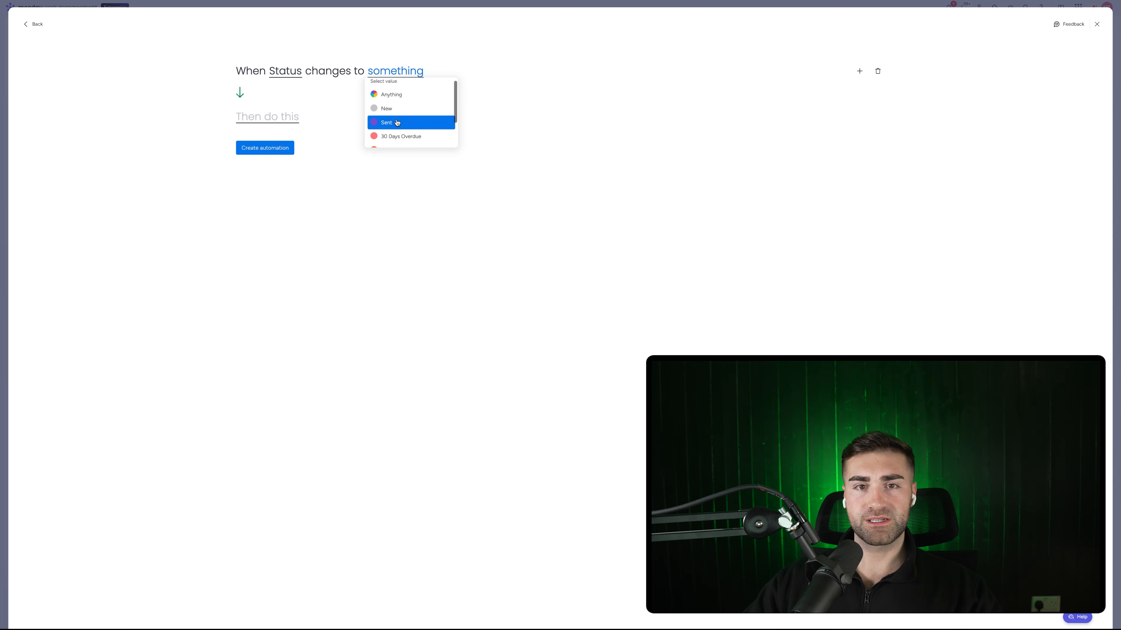
{"action": "left_click", "coordinate": [397, 122]}
{"action": "left_click", "coordinate": [272, 120]}
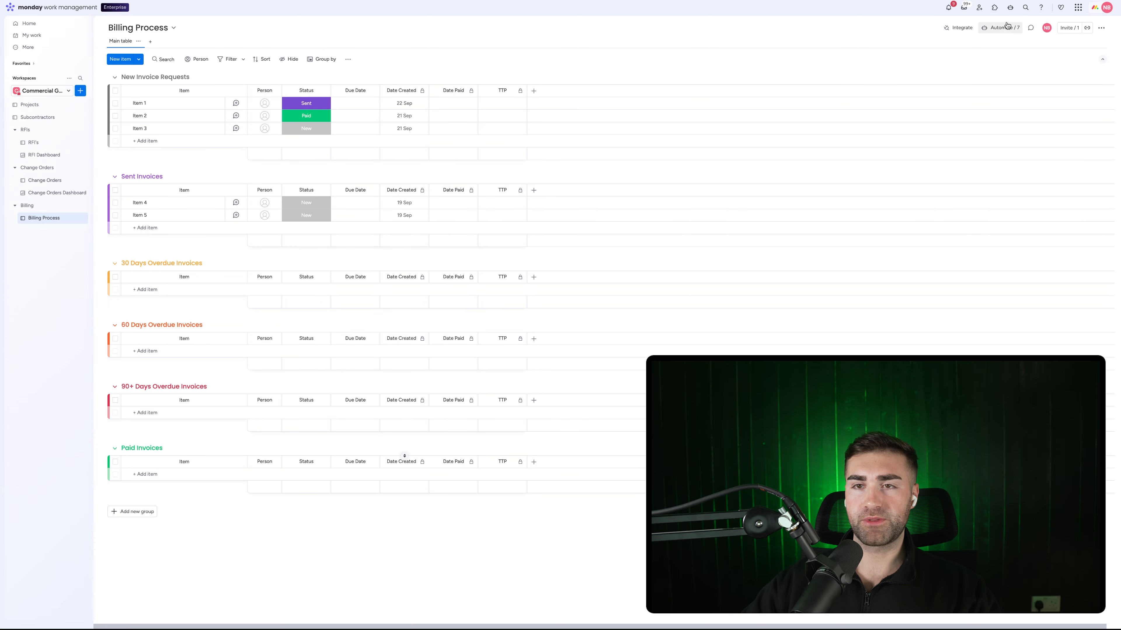
Edit the existing automation for Status changing to Sent and add an action that sets Due Date to today.
{"action": "left_click", "coordinate": [1007, 27]}
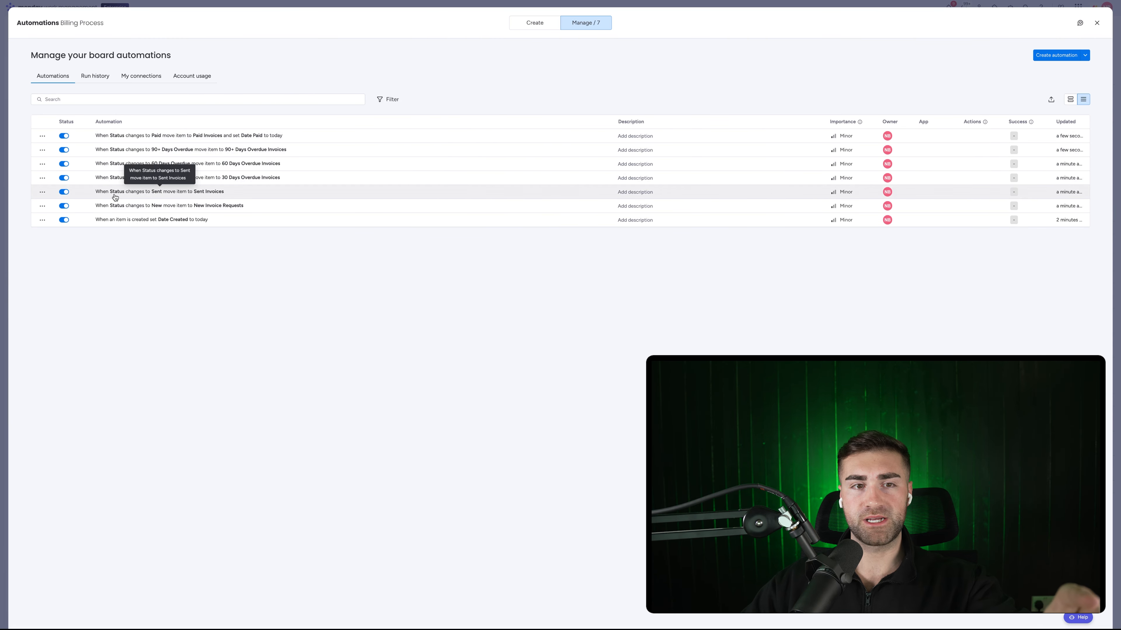
{"action": "left_click", "coordinate": [235, 196]}
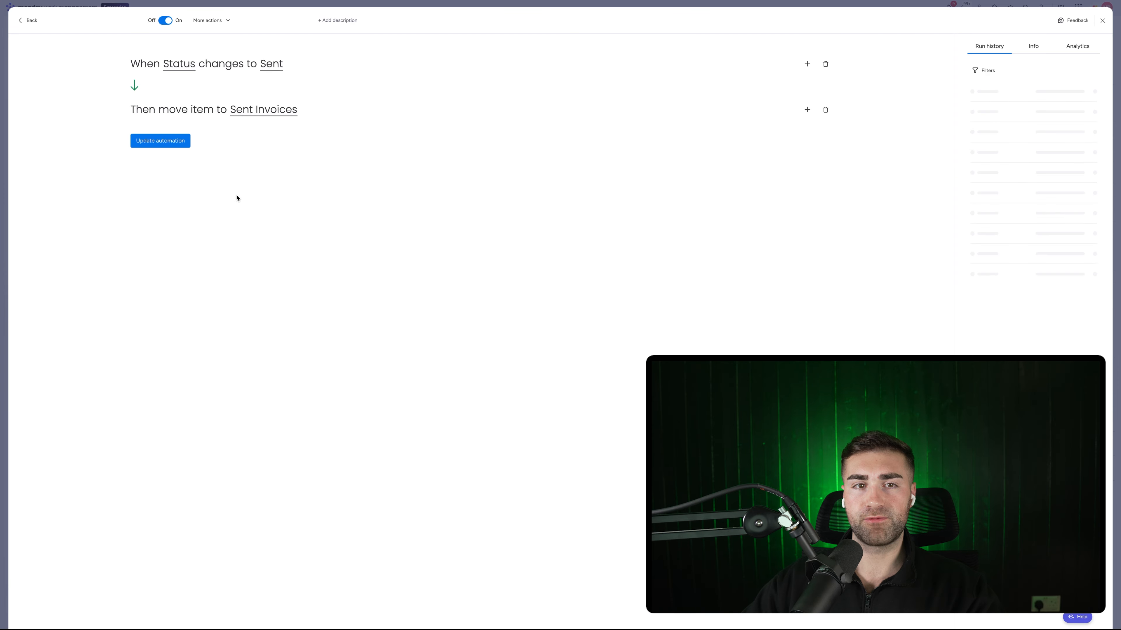
{"action": "left_click", "coordinate": [807, 110]}
{"action": "type", "text": "set date"}
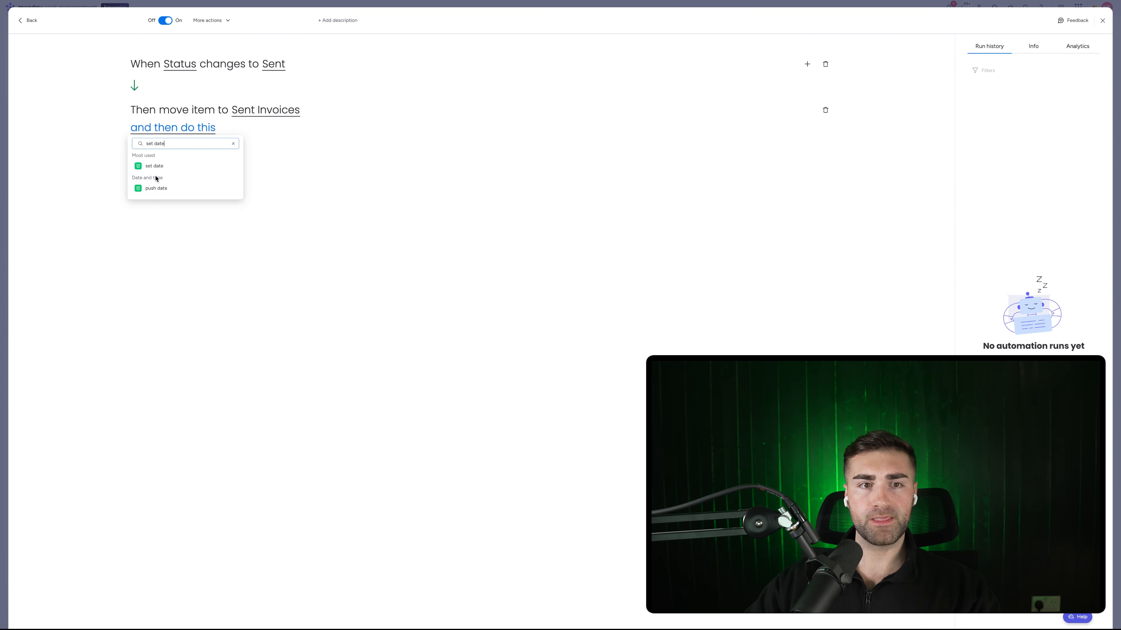
{"action": "left_click", "coordinate": [160, 166]}
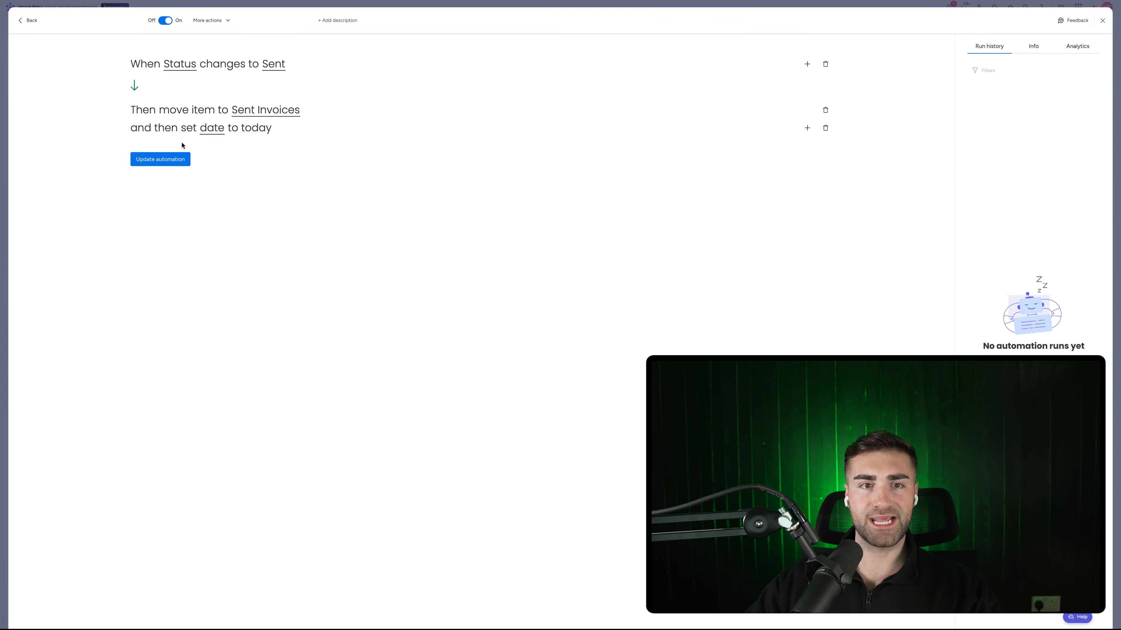
{"action": "left_click", "coordinate": [221, 128]}
{"action": "left_click", "coordinate": [222, 156]}
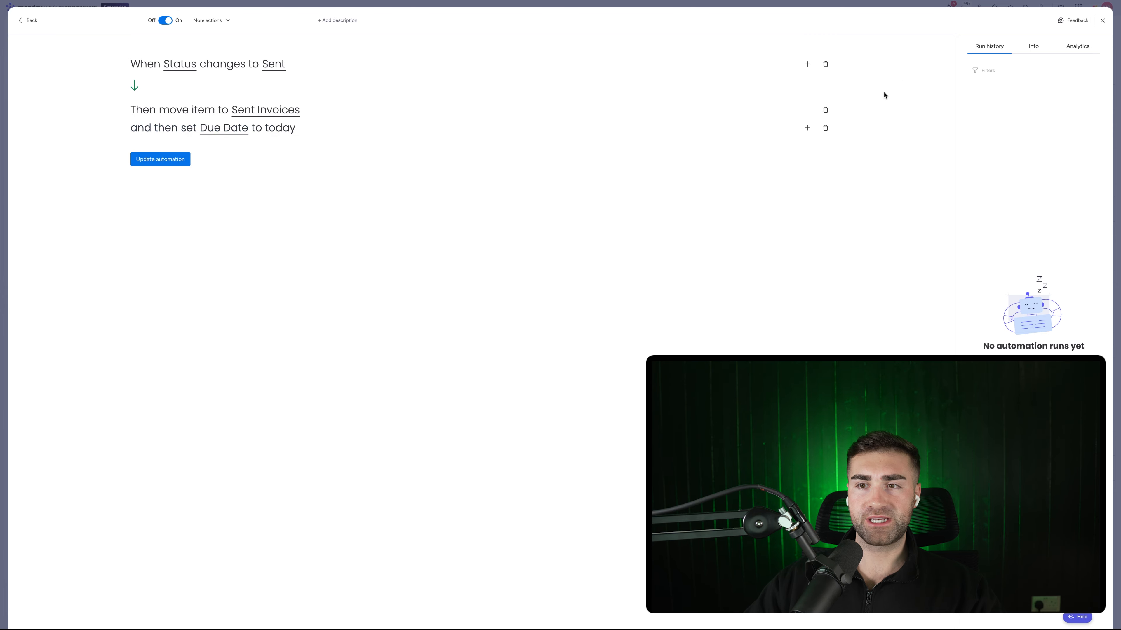
Add a further action to the Sent automation that pushes the Due Date column.
{"action": "left_click", "coordinate": [807, 128]}
{"action": "type", "text": "p"}
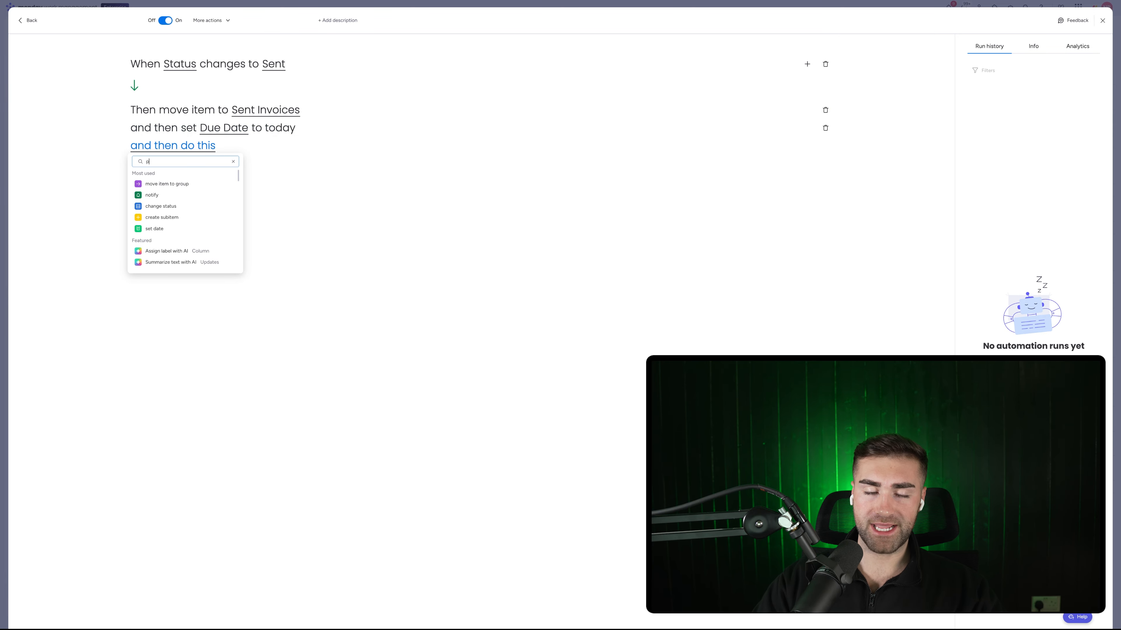
{"action": "type", "text": "ush"}
{"action": "left_click", "coordinate": [198, 185]}
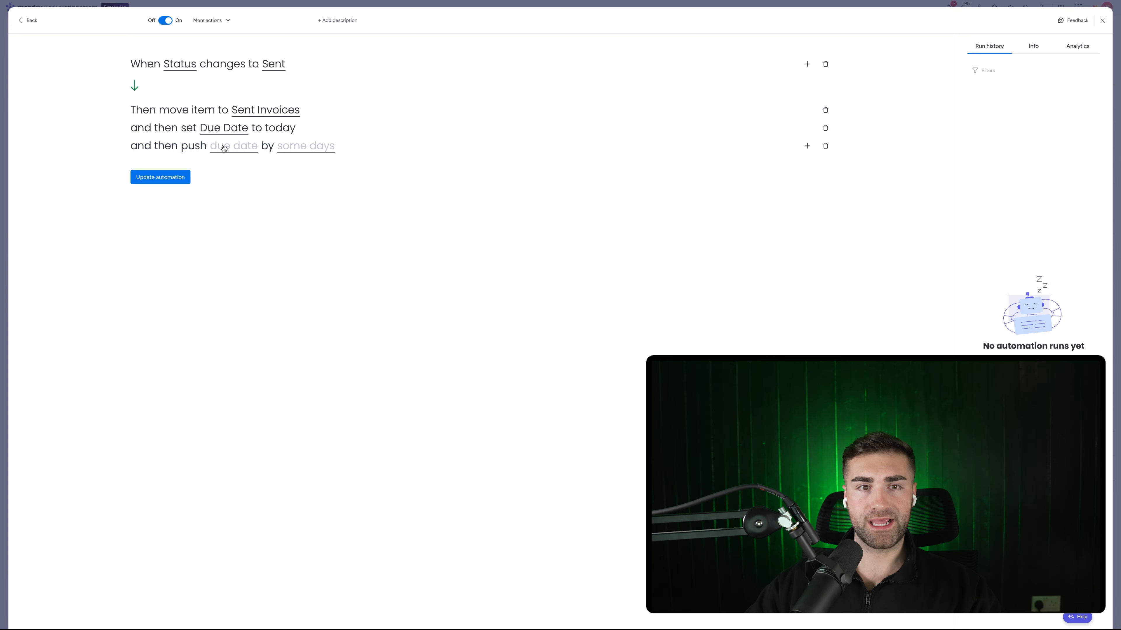
{"action": "left_click", "coordinate": [223, 148]}
{"action": "left_click", "coordinate": [229, 173]}
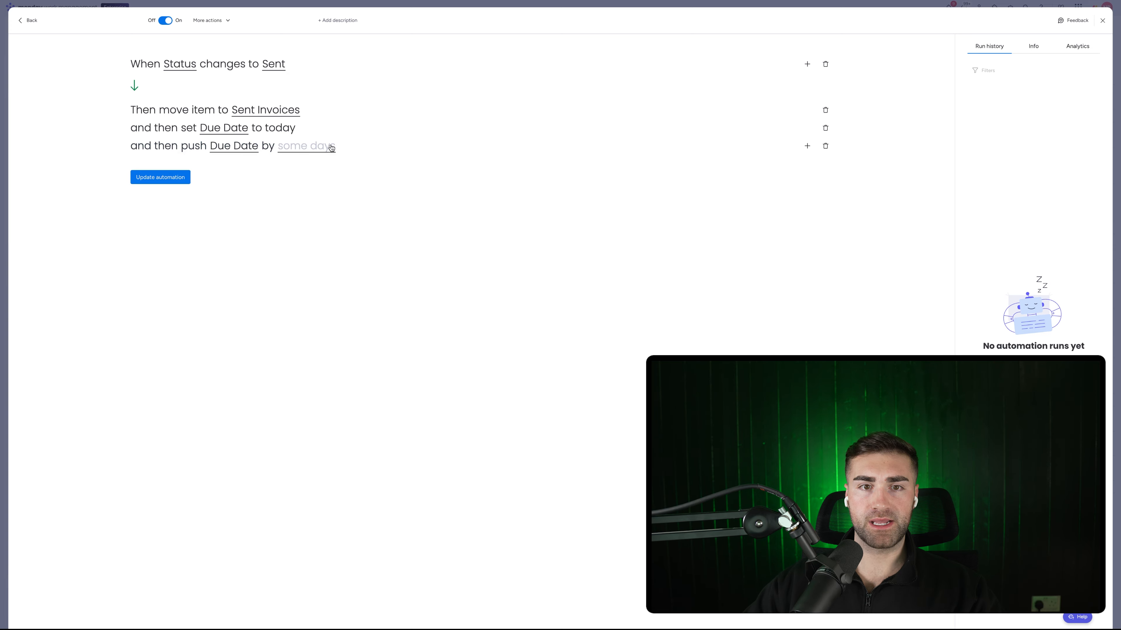
Set the duration of the Due Date push to 60 days.
{"action": "left_click", "coordinate": [331, 148]}
{"action": "type", "text": "30"}
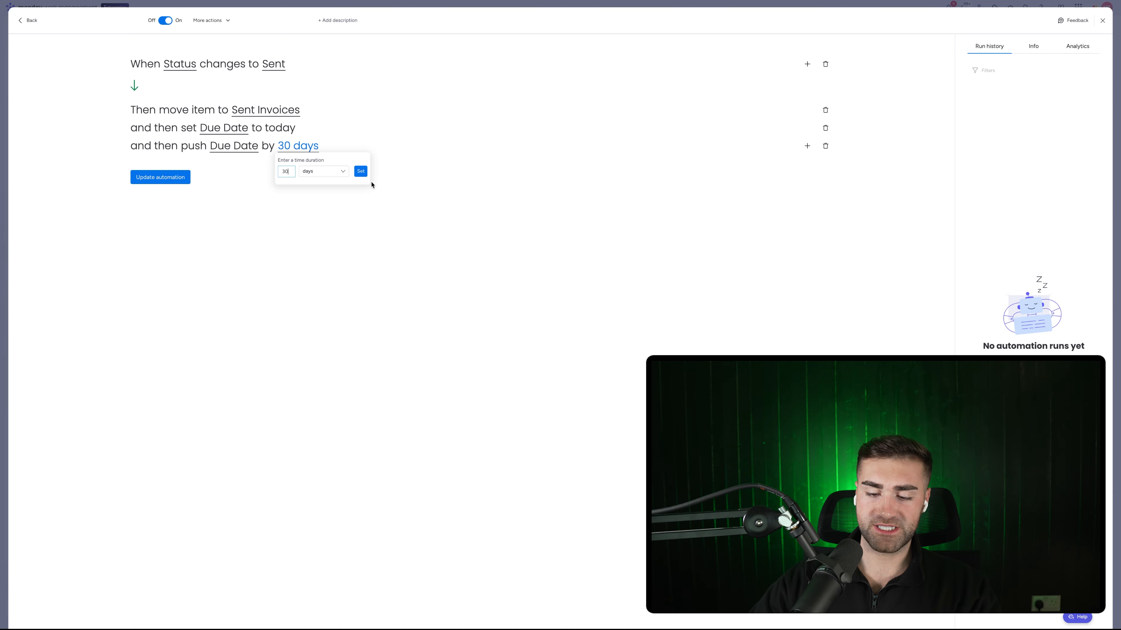
{"action": "type", "text": "0"}
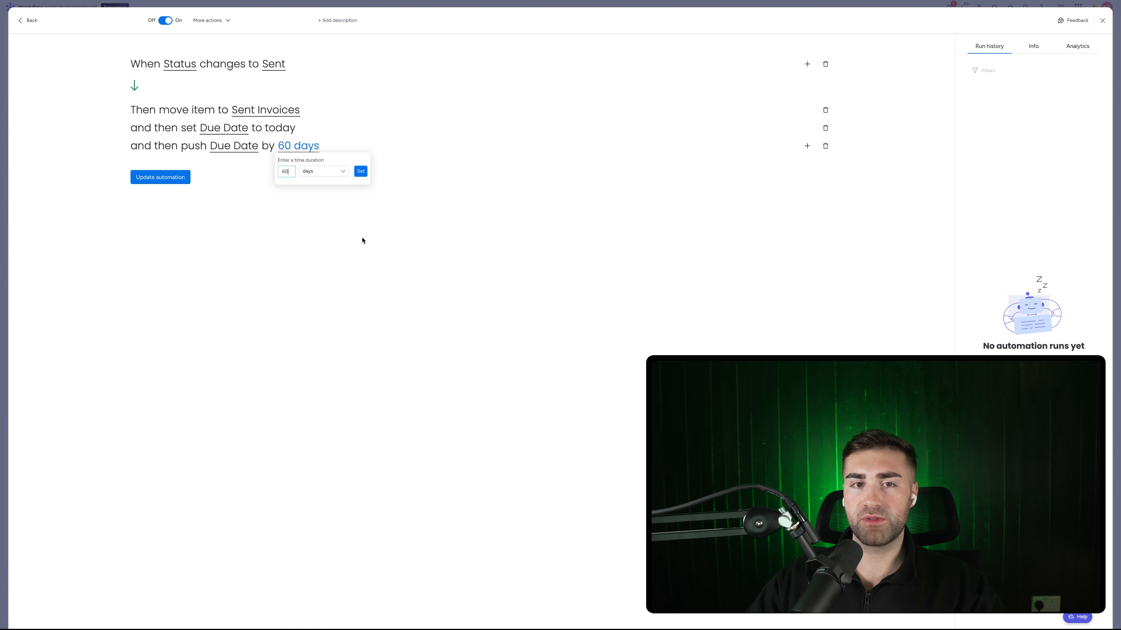
{"action": "left_click", "coordinate": [361, 171]}
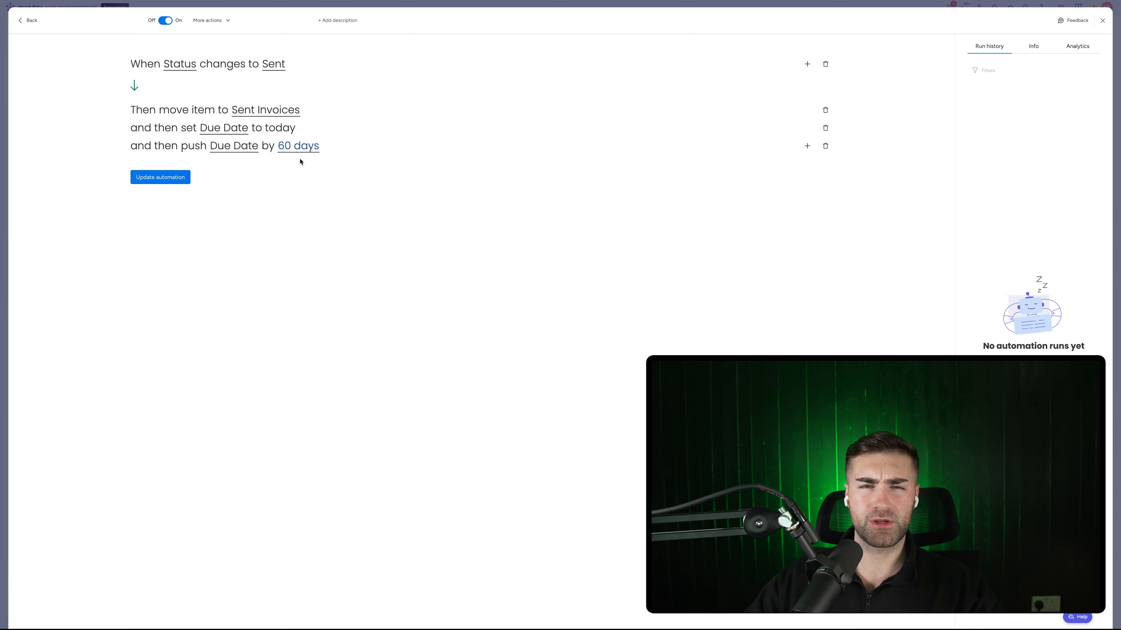
Set the Due Date push duration to 30 days, save the Sent automation and return to the board.
{"action": "left_click", "coordinate": [289, 148]}
{"action": "double_click", "coordinate": [287, 171]}
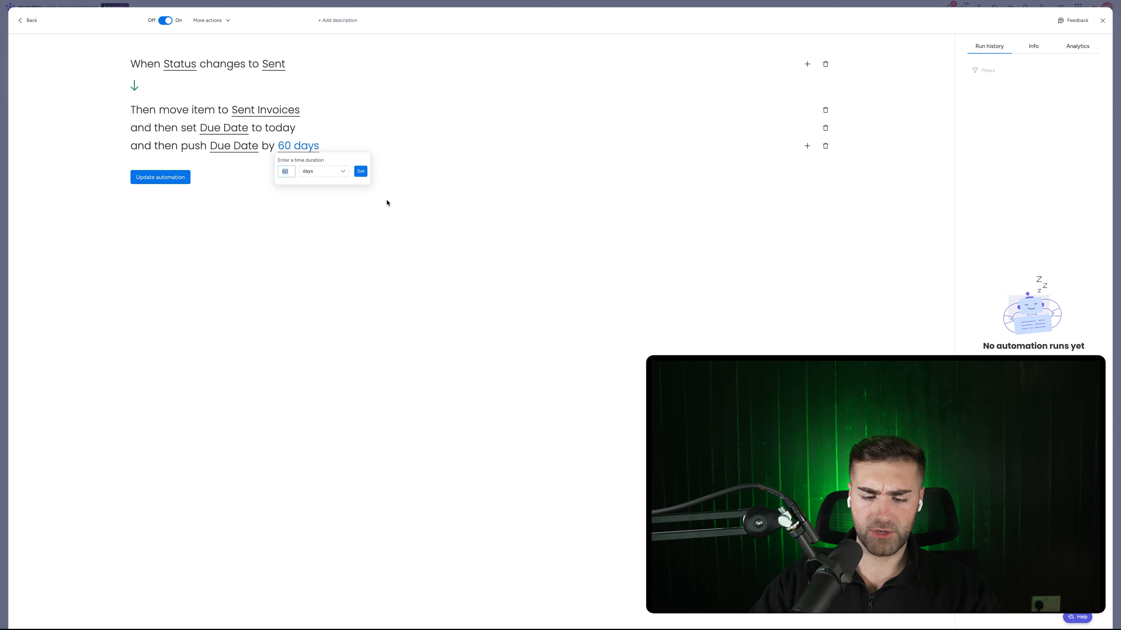
{"action": "type", "text": "30"}
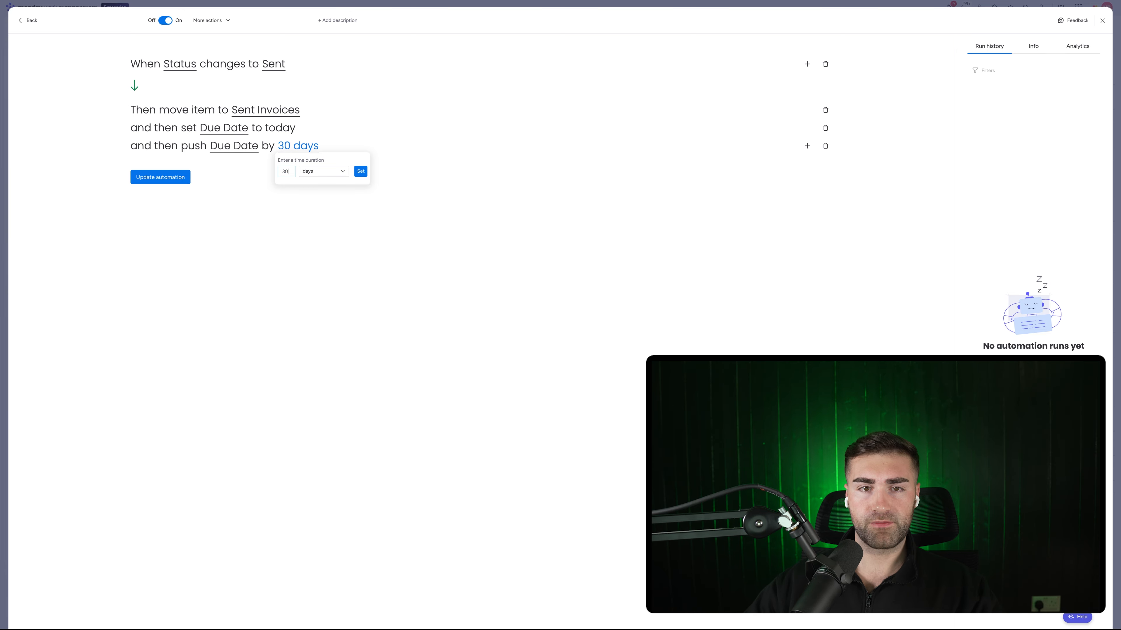
{"action": "left_click", "coordinate": [361, 171]}
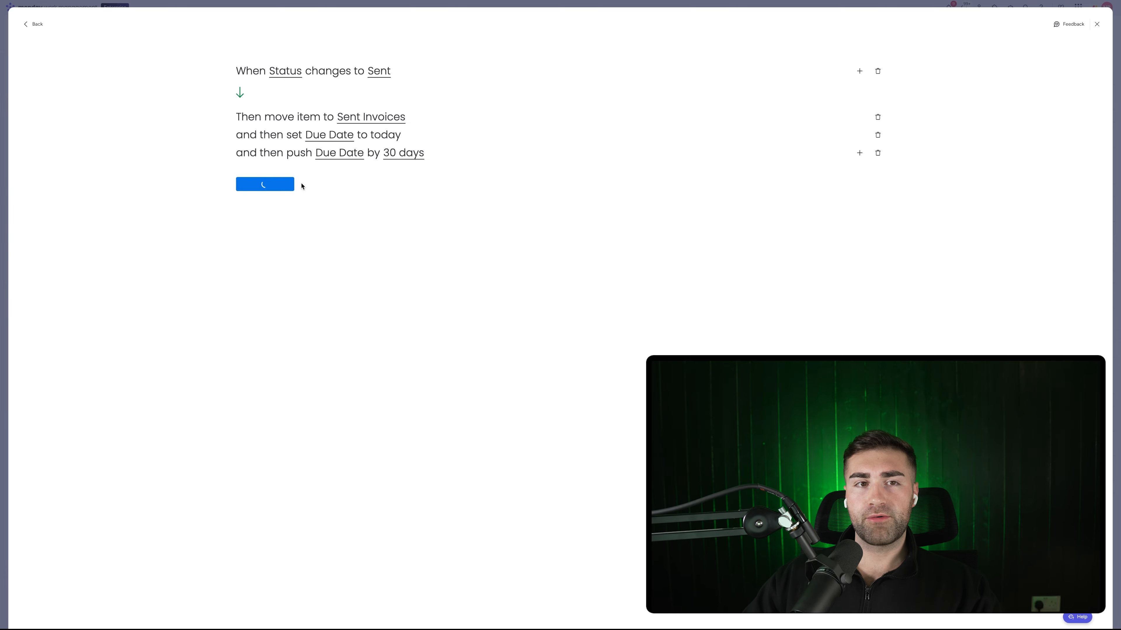
{"action": "key", "text": "Escape"}
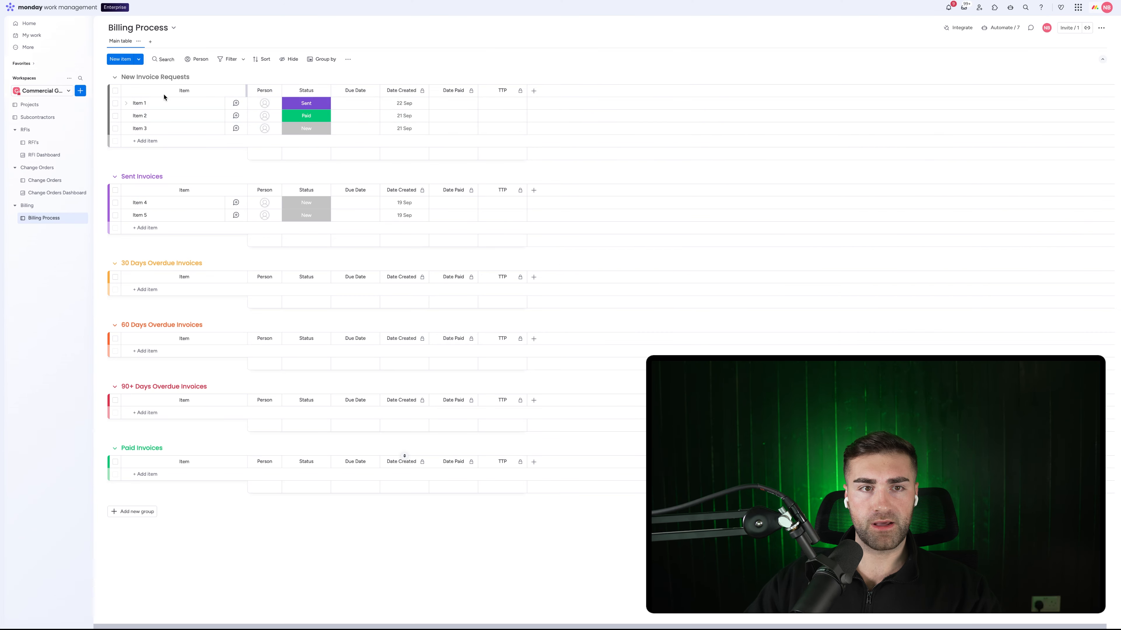
Rename Item 3 in New Invoice Requests as Example Invoice and set its status to Sent.
{"action": "left_click", "coordinate": [139, 128]}
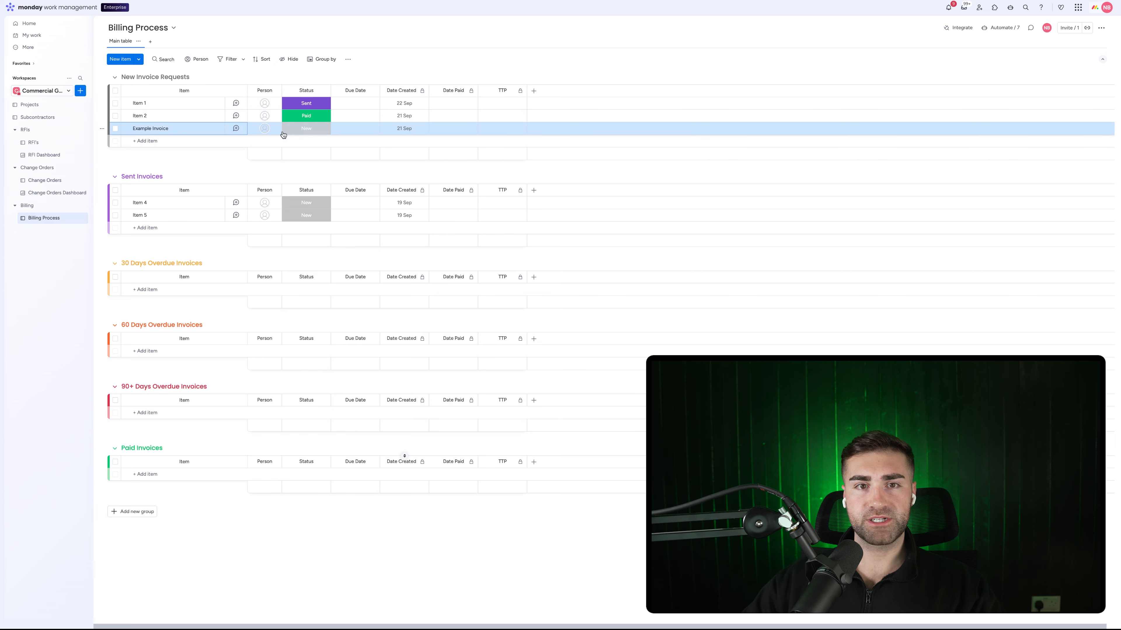
{"action": "left_click", "coordinate": [292, 128]}
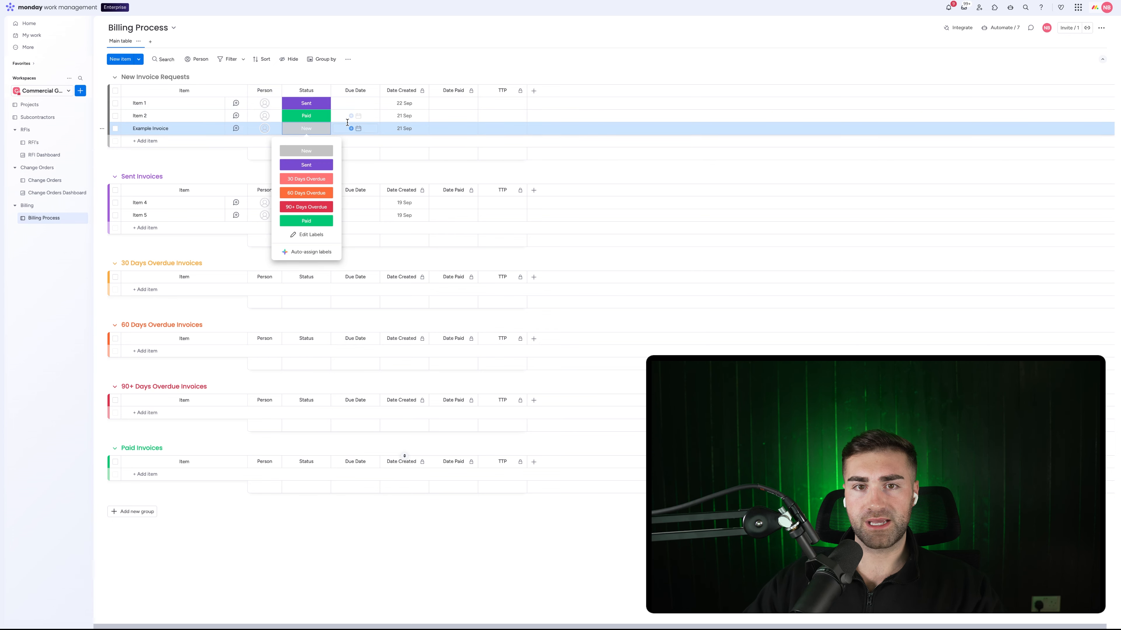
{"action": "left_click", "coordinate": [307, 165]}
{"action": "left_click", "coordinate": [521, 34]}
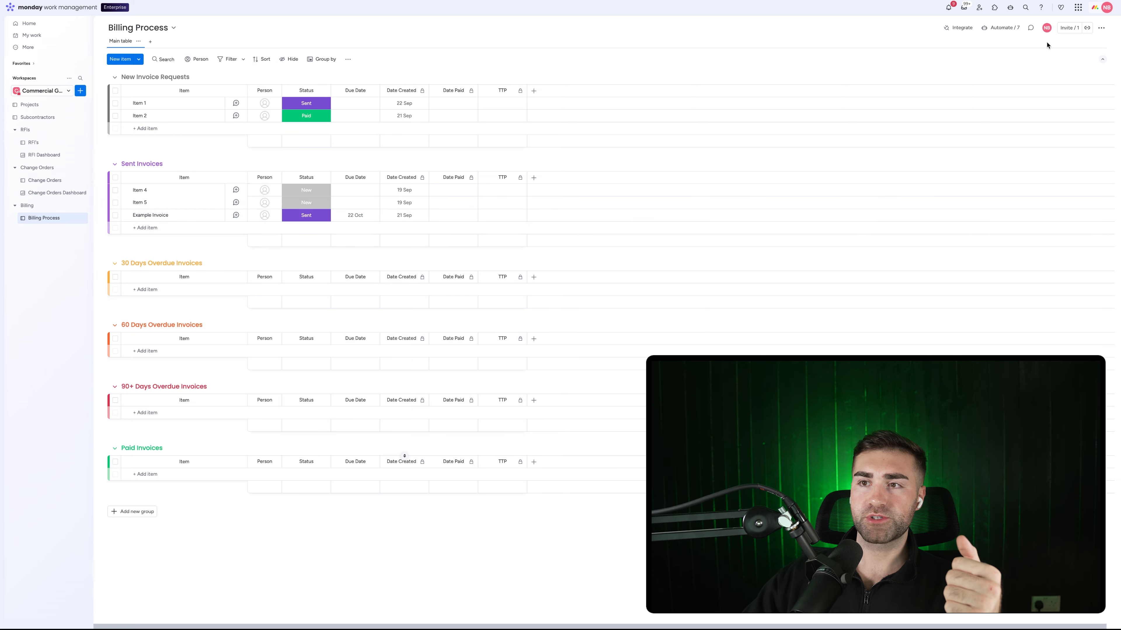
{"action": "left_click", "coordinate": [1000, 28]}
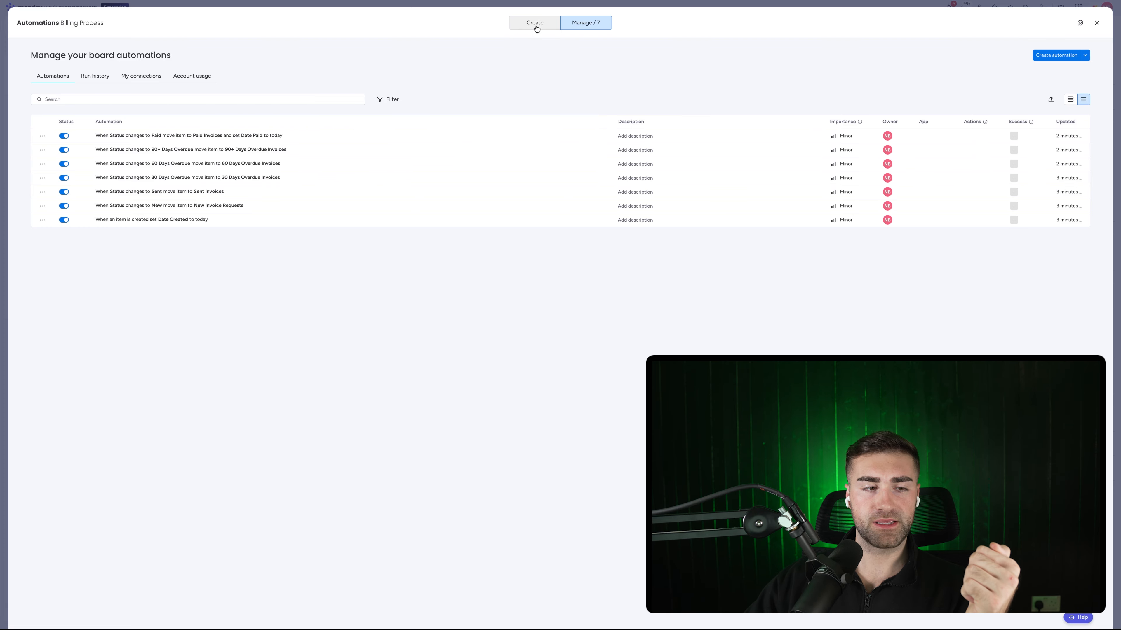
{"action": "key", "text": "Escape"}
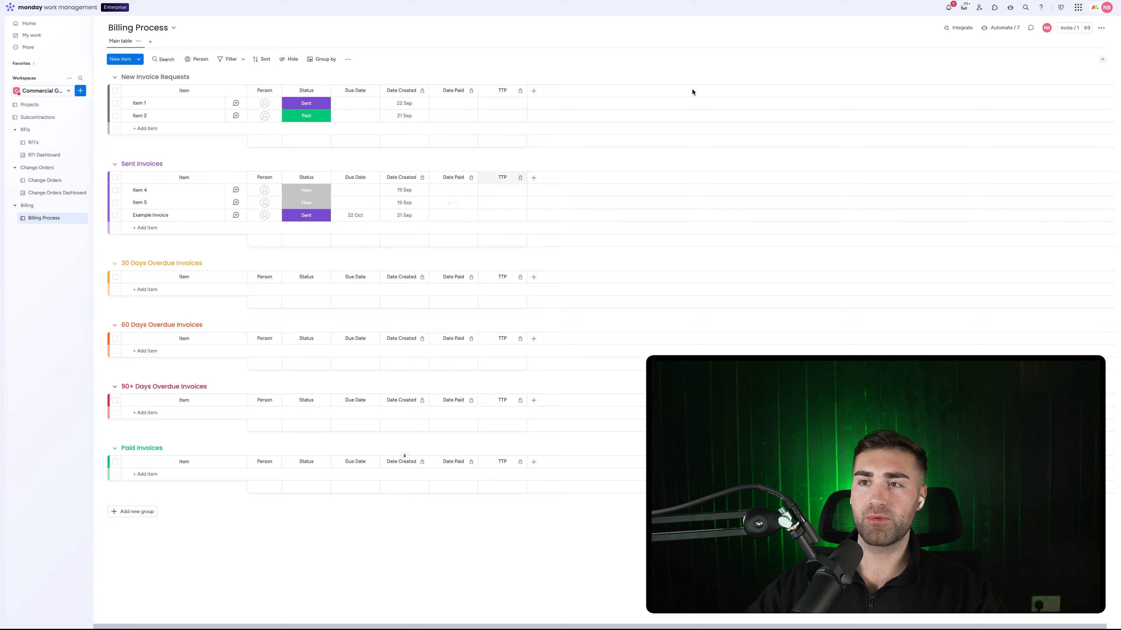
Start a new board automation that uses the date arrives trigger.
{"action": "left_click", "coordinate": [1001, 34]}
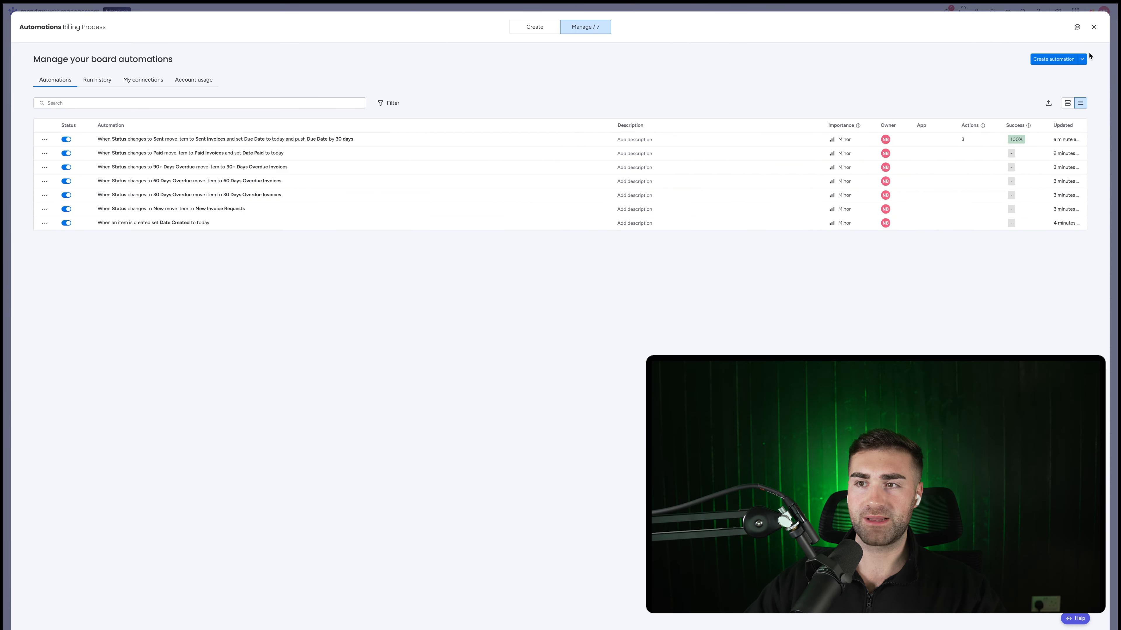
{"action": "left_click", "coordinate": [1052, 60]}
{"action": "left_click", "coordinate": [249, 76]}
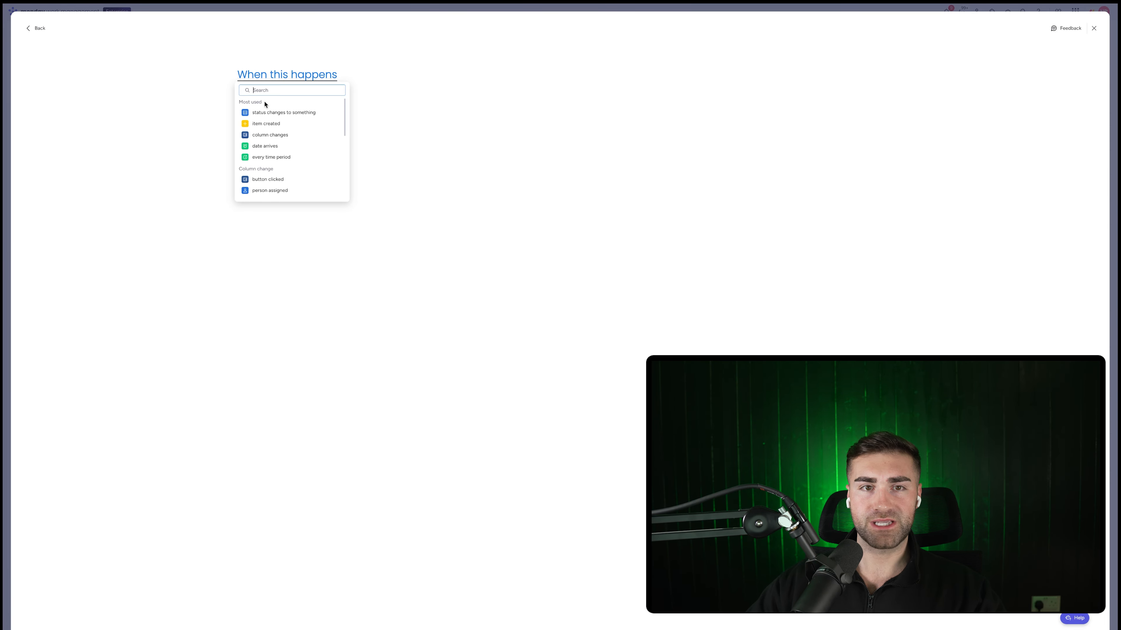
{"action": "type", "text": "whe d"}
{"action": "key", "text": "ctrl+a"}
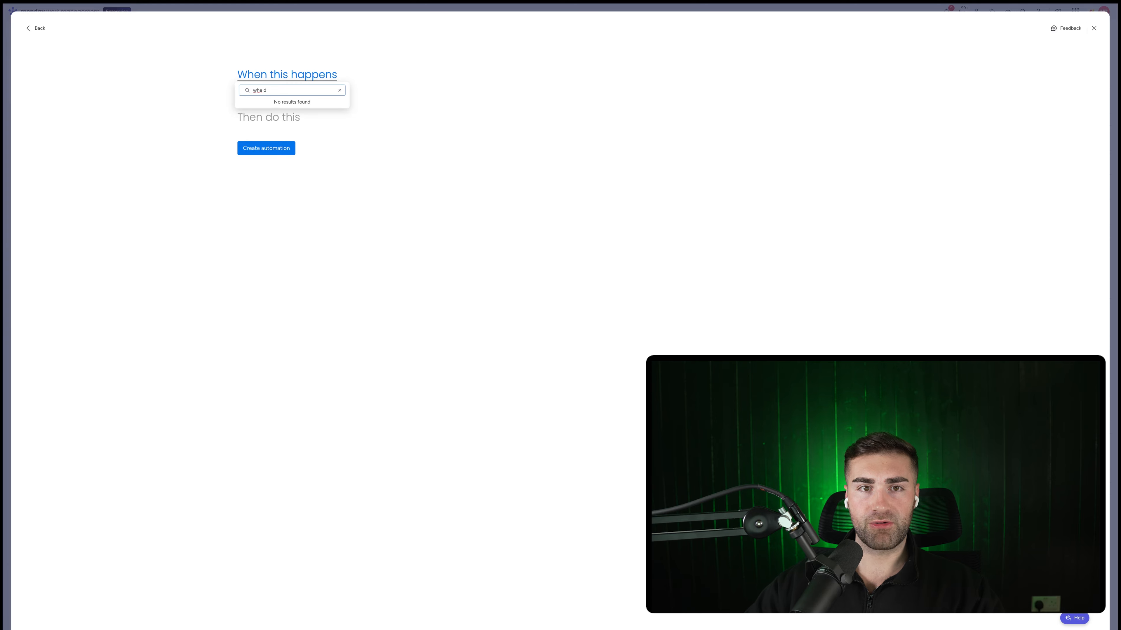
{"action": "type", "text": "ate"}
{"action": "left_click", "coordinate": [268, 111]}
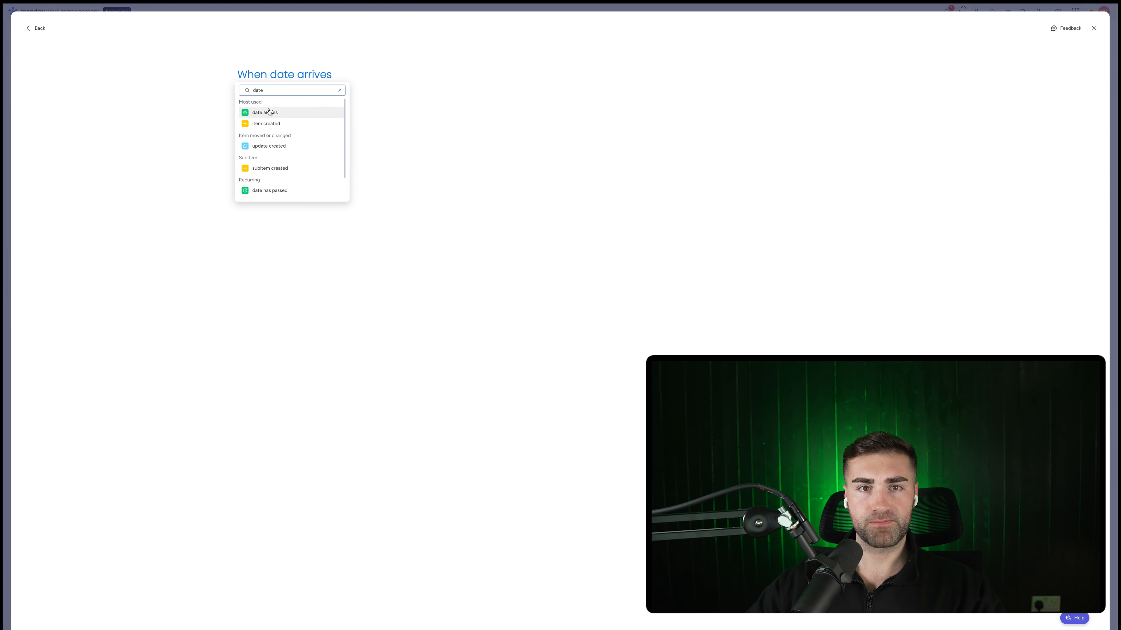
Set the automation's trigger to fire 30 days after the Due Date arrives.
{"action": "left_click", "coordinate": [260, 77]}
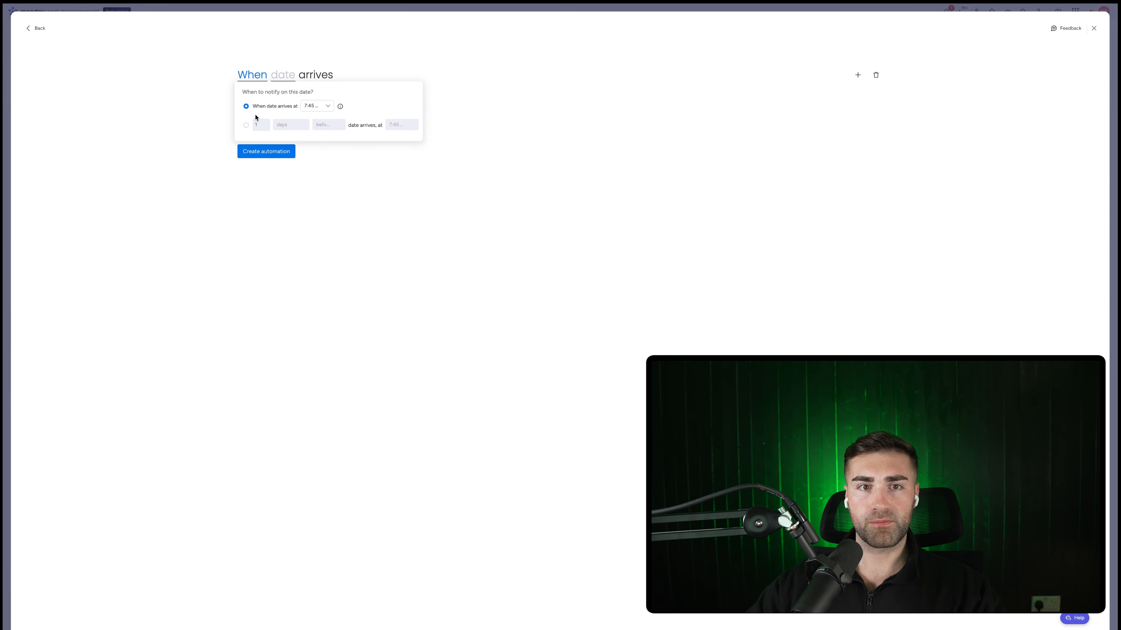
{"action": "left_click", "coordinate": [245, 126]}
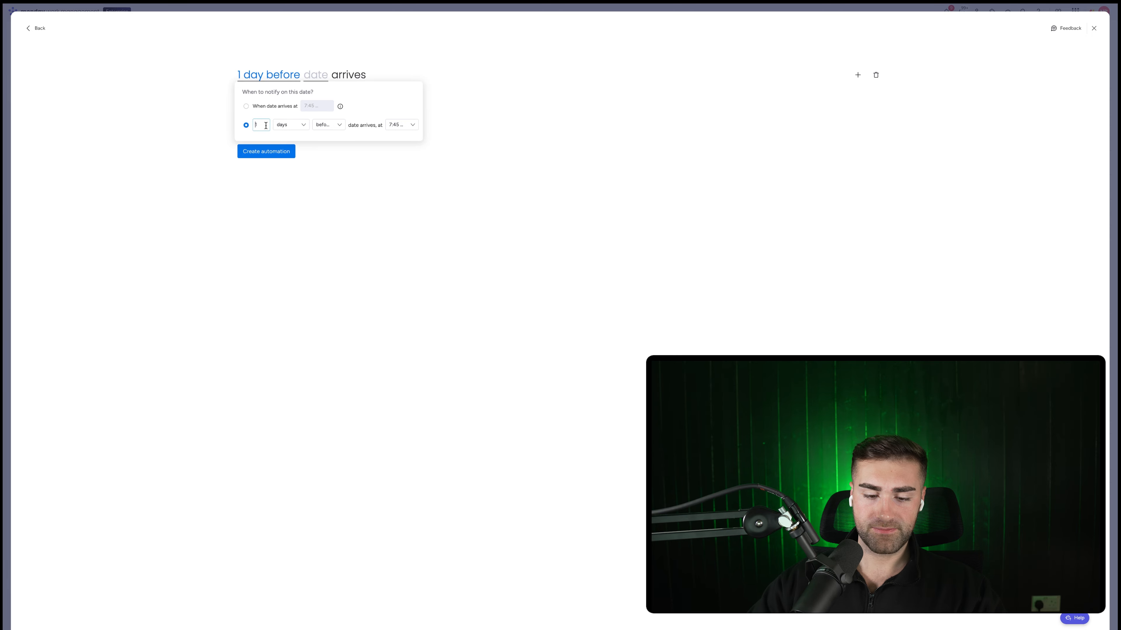
{"action": "type", "text": "30"}
{"action": "left_click", "coordinate": [328, 125]}
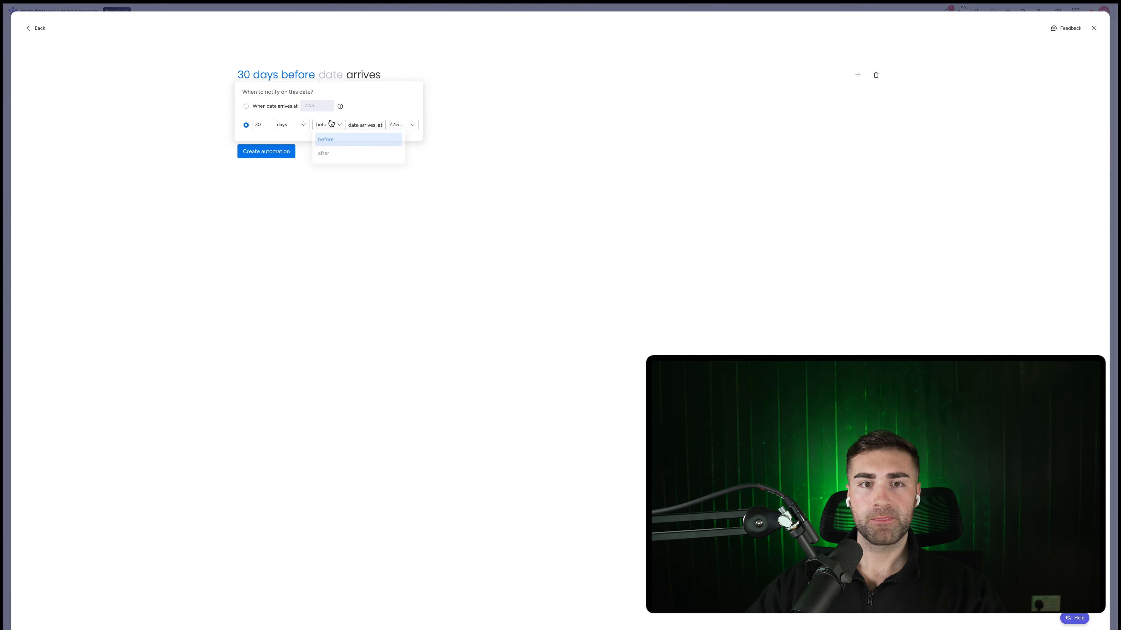
{"action": "left_click", "coordinate": [338, 157]}
{"action": "left_click", "coordinate": [323, 75]}
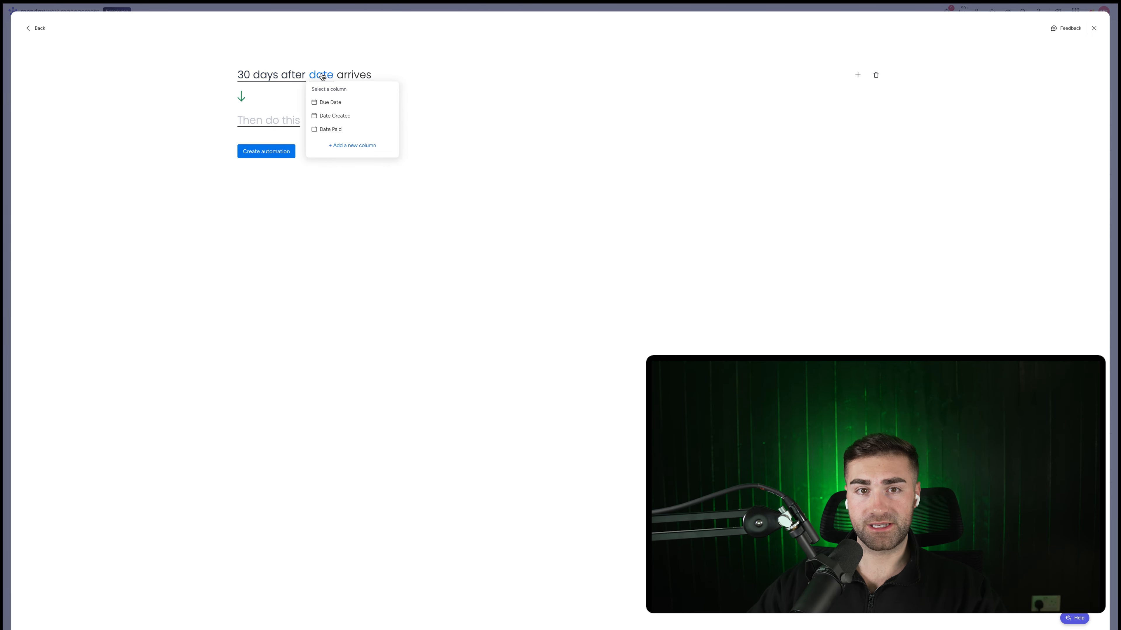
{"action": "left_click", "coordinate": [325, 103]}
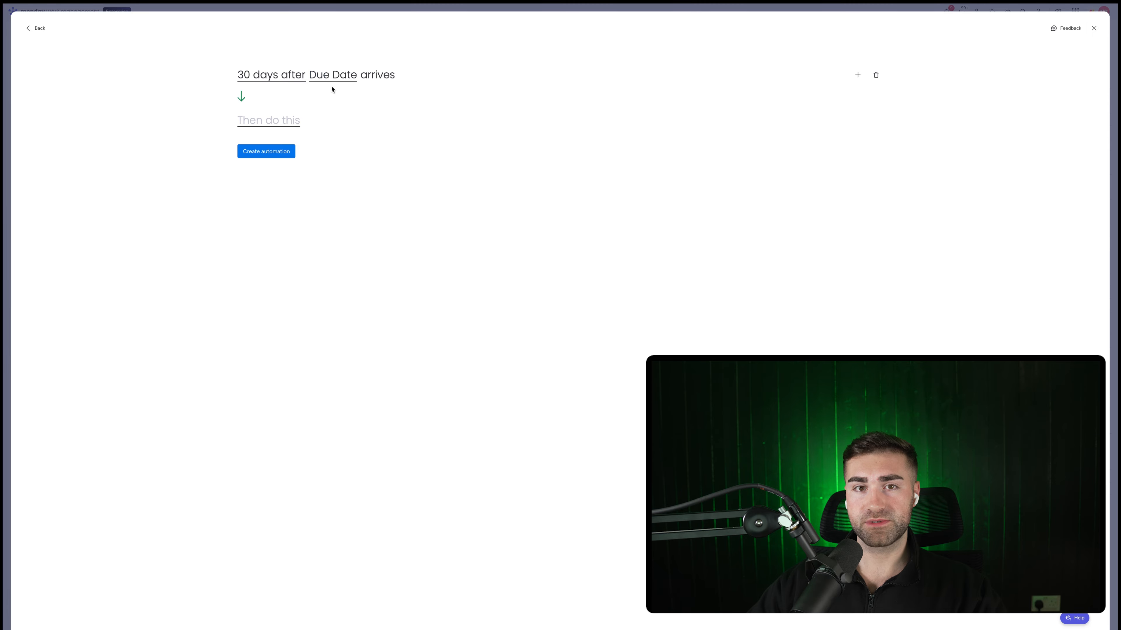
Add a condition to the automation so that it applies only if Status is not Paid.
{"action": "left_click", "coordinate": [857, 74]}
{"action": "type", "text": "stat"}
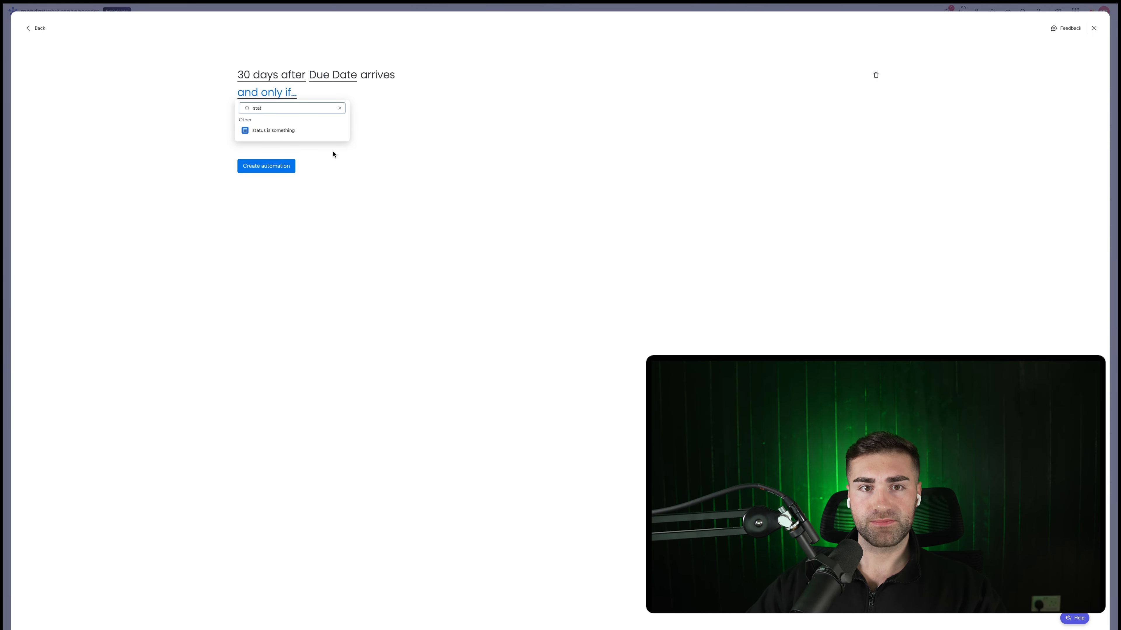
{"action": "left_click", "coordinate": [323, 131]}
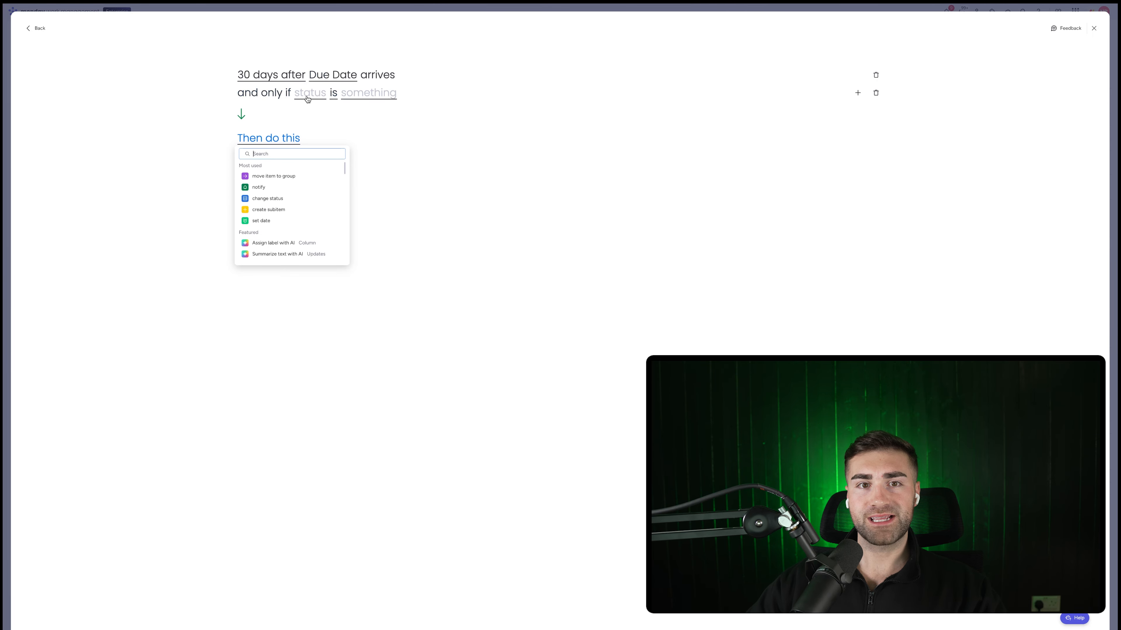
{"action": "left_click", "coordinate": [312, 120]}
{"action": "left_click", "coordinate": [336, 95]}
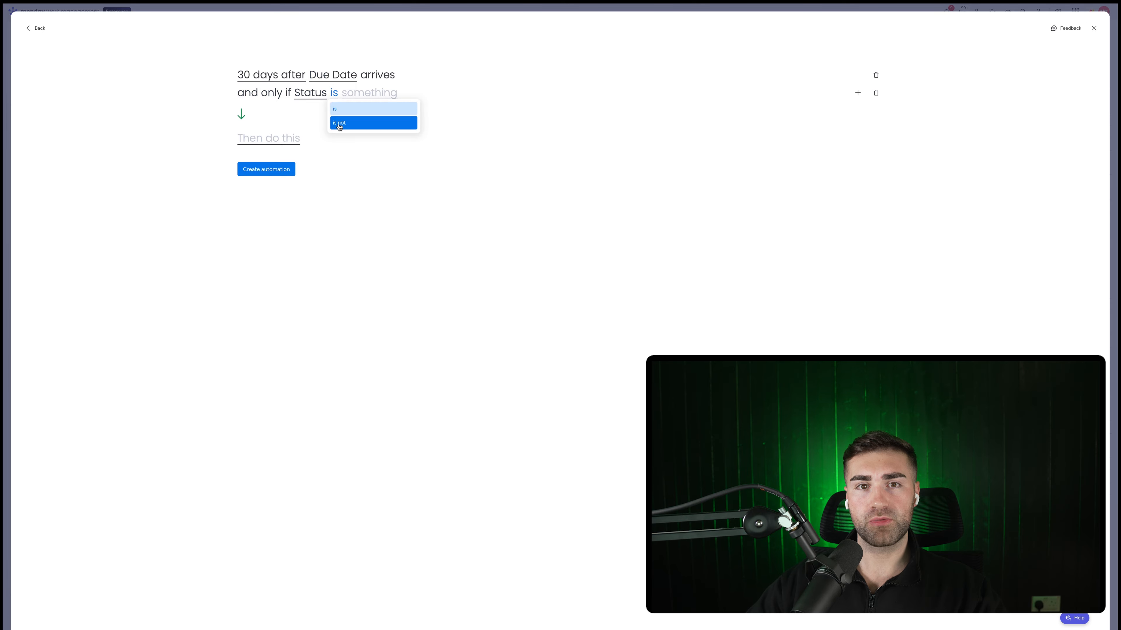
{"action": "left_click", "coordinate": [340, 122]}
{"action": "left_click", "coordinate": [377, 94]}
{"action": "scroll", "coordinate": [391, 143], "scroll_direction": "down", "scroll_amount": 3}
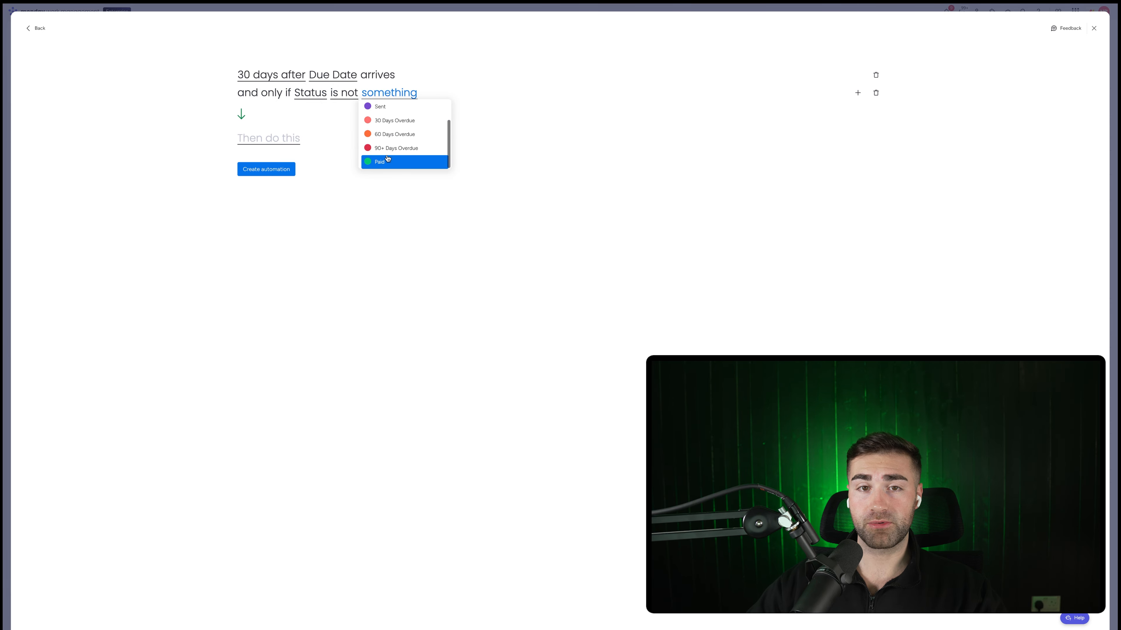
{"action": "left_click", "coordinate": [393, 160]}
Add an action that changes Status to 30 Days Overdue and create the automation.
{"action": "left_click", "coordinate": [281, 140]}
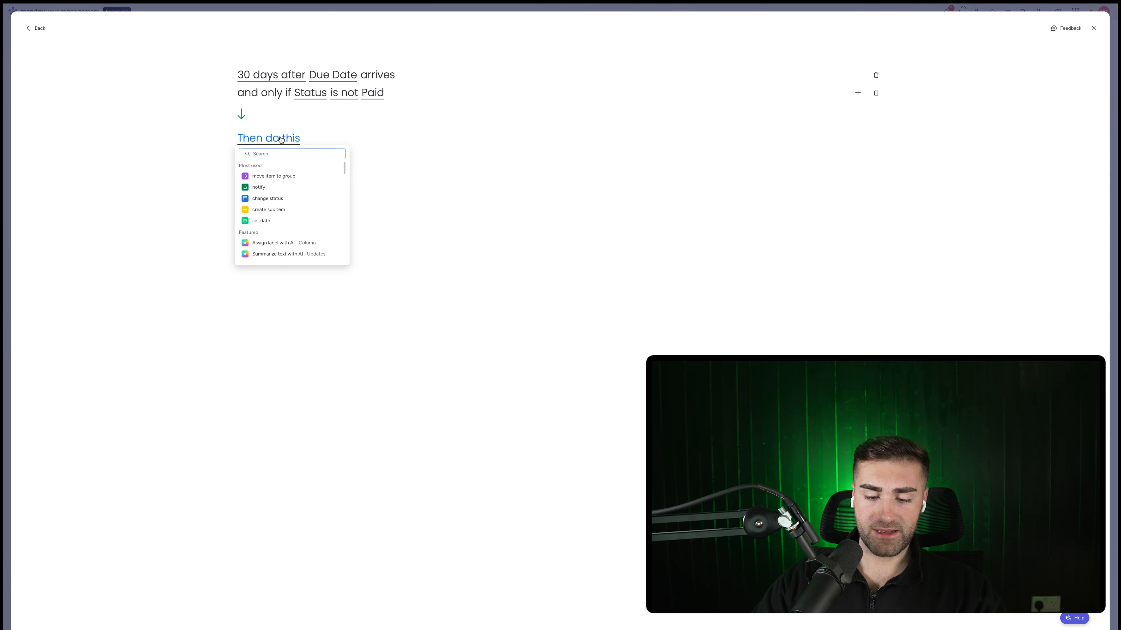
{"action": "type", "text": "change"}
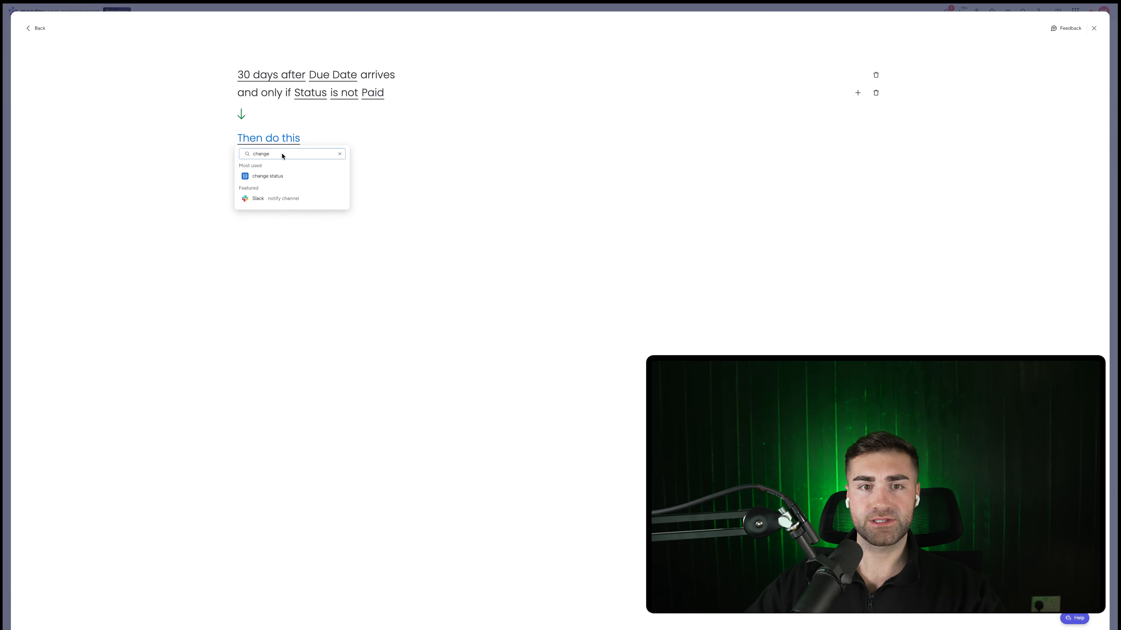
{"action": "left_click", "coordinate": [283, 176]}
{"action": "left_click", "coordinate": [306, 143]}
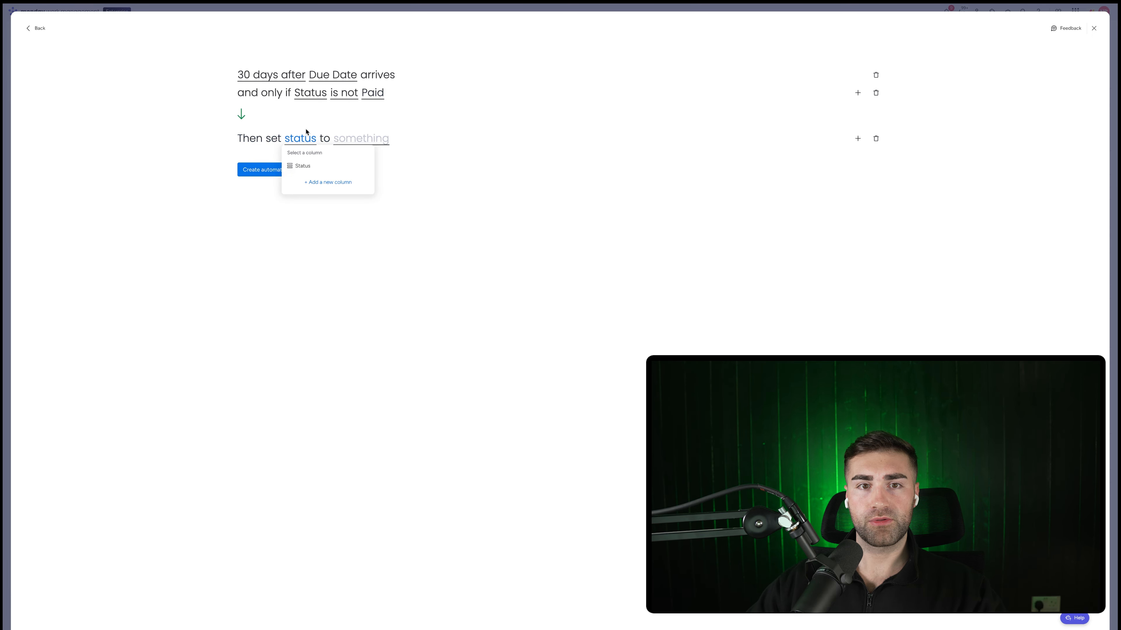
{"action": "left_click", "coordinate": [303, 165]}
{"action": "left_click", "coordinate": [380, 140]}
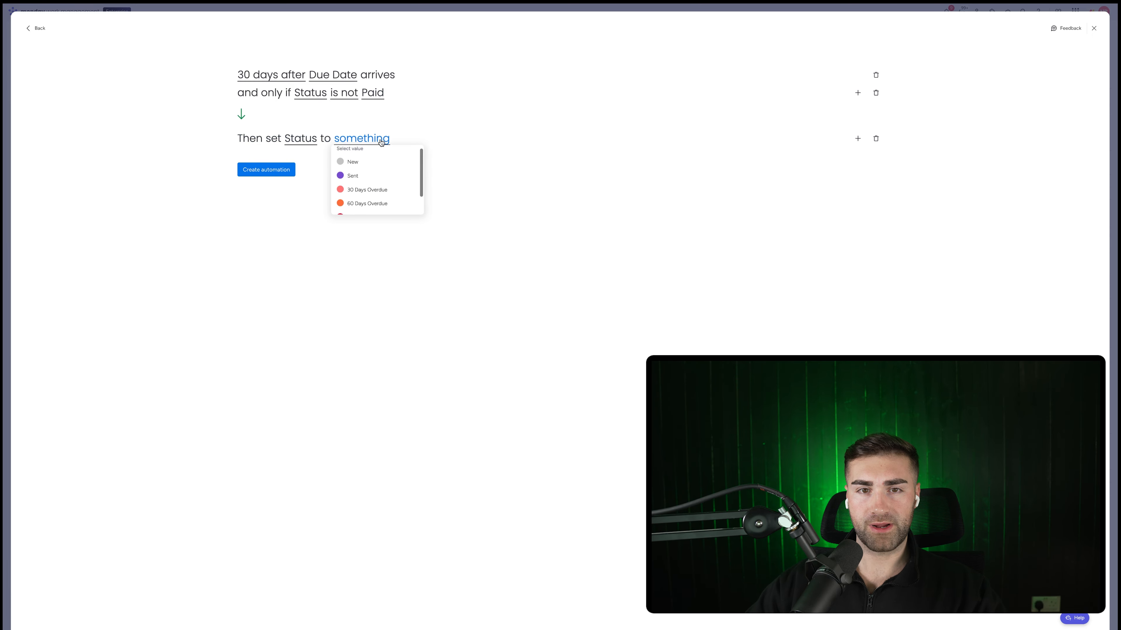
{"action": "left_click", "coordinate": [366, 189]}
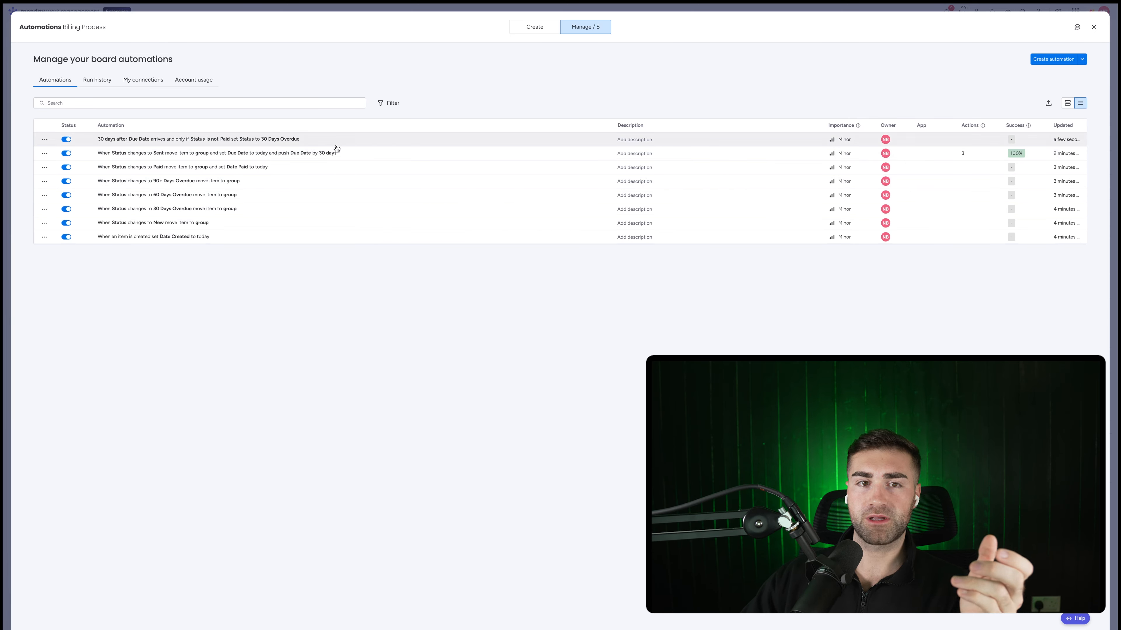
Duplicate the 30 Days Overdue date automation and set the copy's trigger to 60 days after Due Date.
{"action": "left_click", "coordinate": [45, 139]}
{"action": "left_click", "coordinate": [61, 178]}
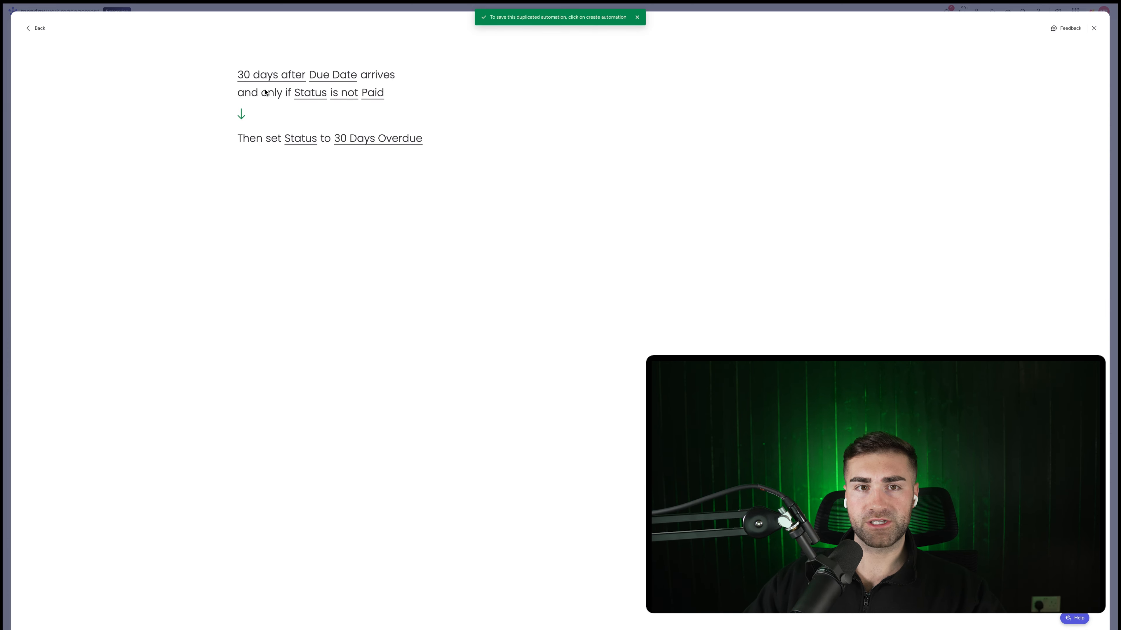
{"action": "left_click", "coordinate": [265, 80]}
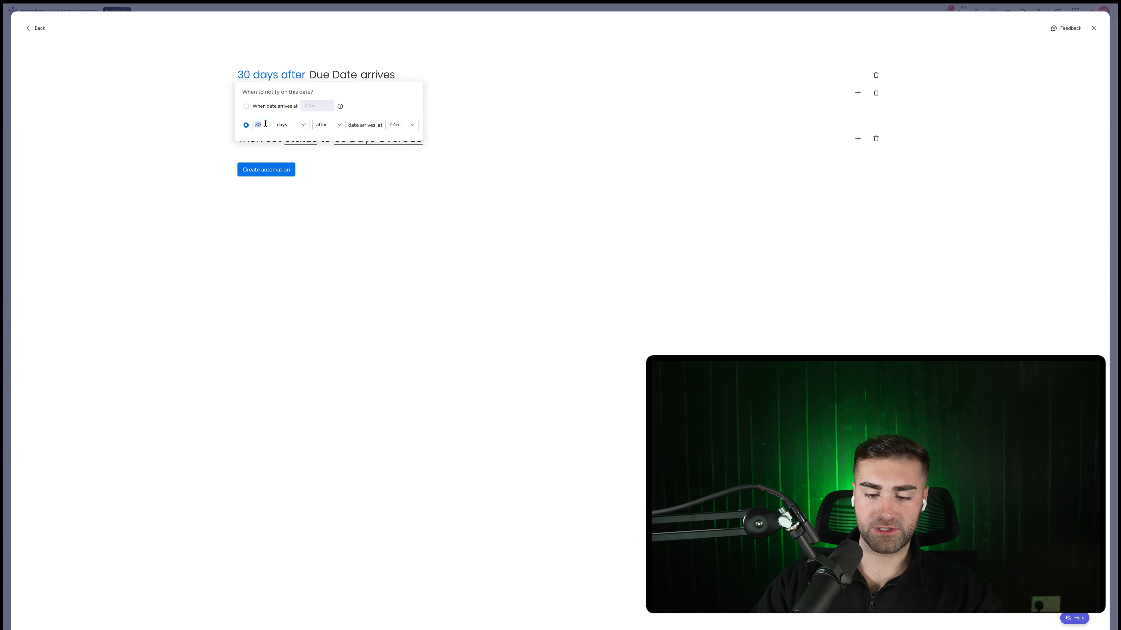
{"action": "type", "text": "60"}
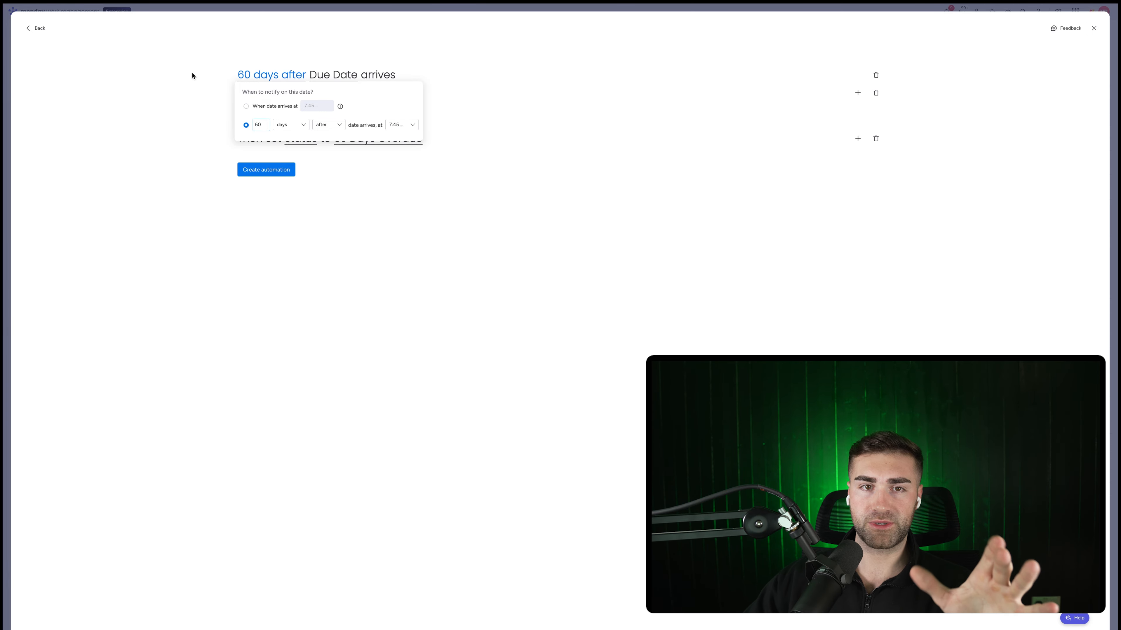
{"action": "left_click", "coordinate": [224, 79]}
Set the duplicated automation's resulting Status to 60 Days Overdue and create it.
{"action": "left_click", "coordinate": [358, 138]}
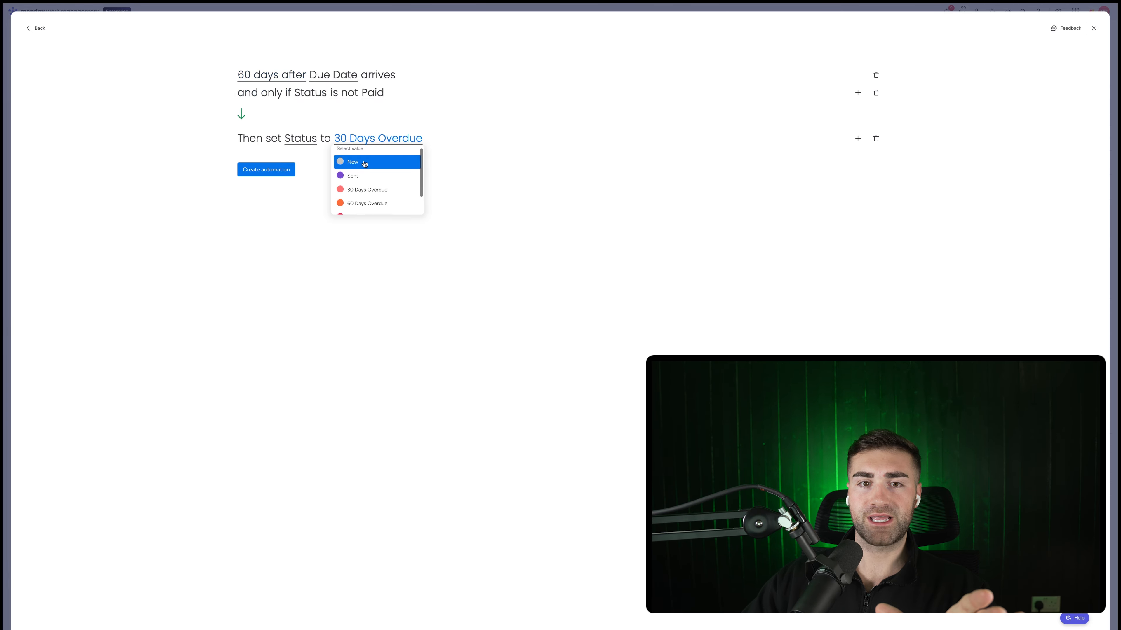
{"action": "left_click", "coordinate": [375, 201]}
{"action": "left_click", "coordinate": [264, 168]}
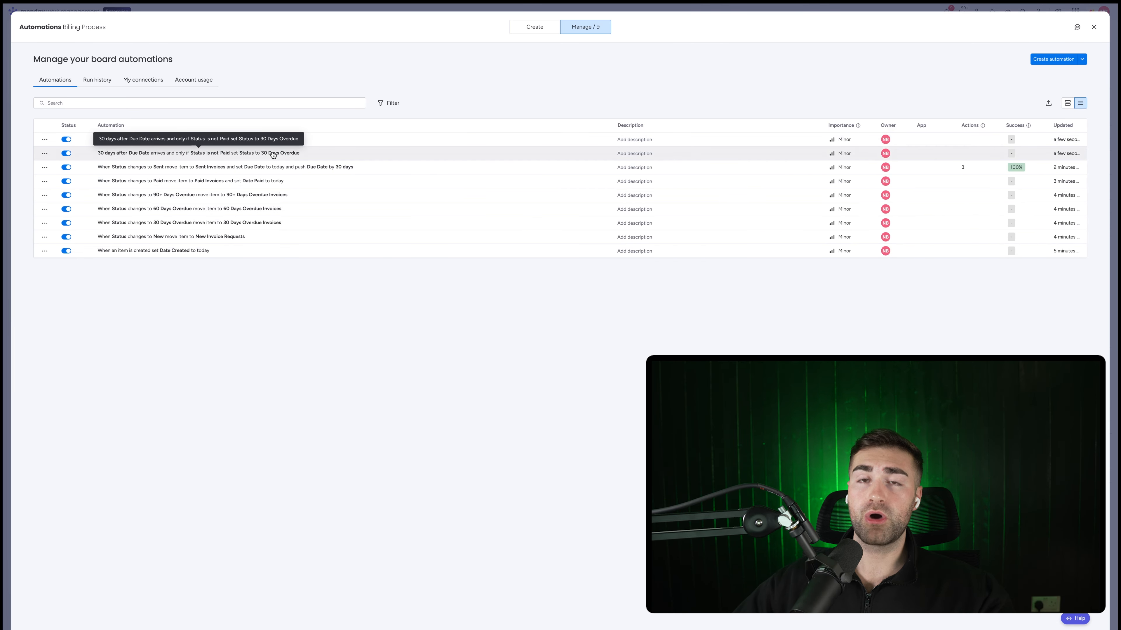
Duplicate the 60 Days Overdue date automation and set the copy's trigger to 90 days after Due Date.
{"action": "left_click", "coordinate": [42, 139]}
{"action": "left_click", "coordinate": [75, 181]}
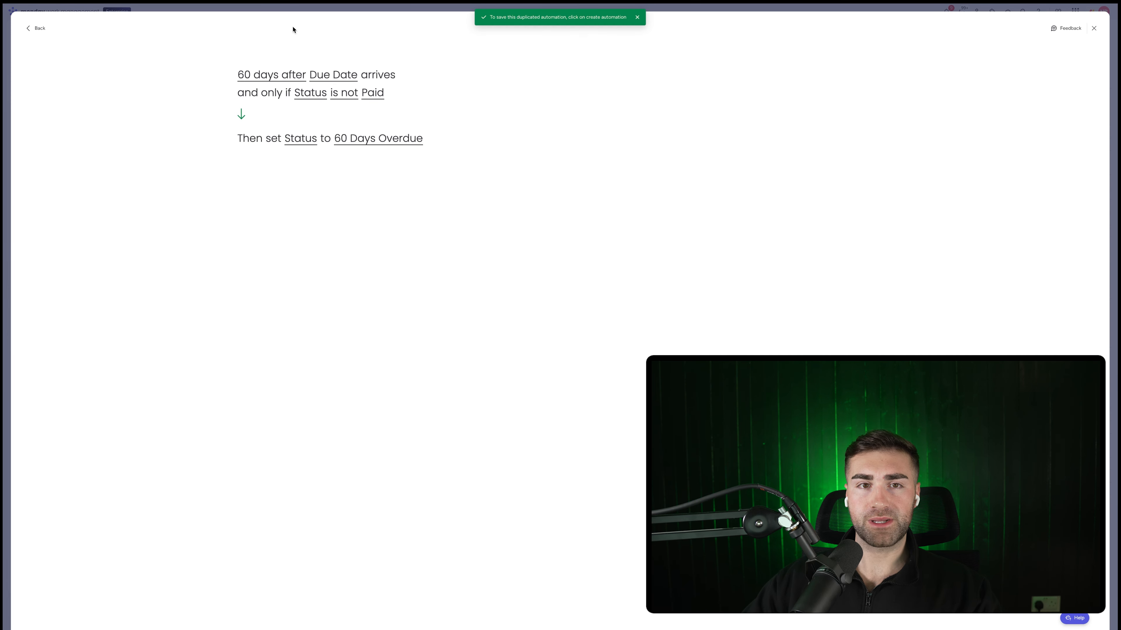
{"action": "left_click", "coordinate": [267, 75]}
{"action": "left_click", "coordinate": [259, 124]}
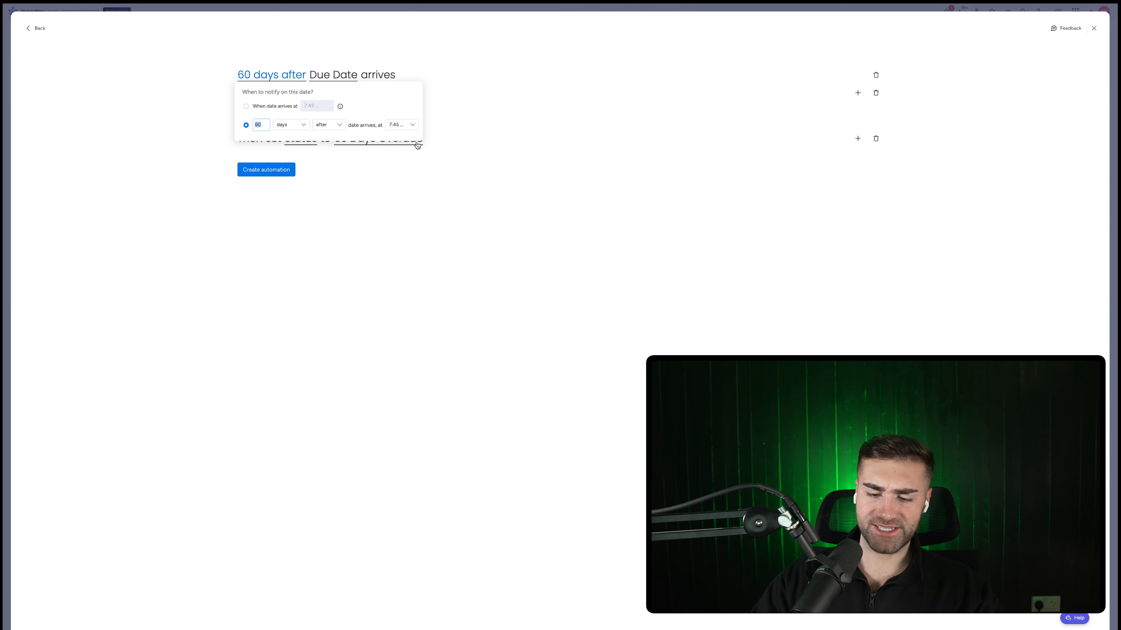
{"action": "key", "text": "BackSpace"}
{"action": "type", "text": "9"}
{"action": "left_click", "coordinate": [198, 108]}
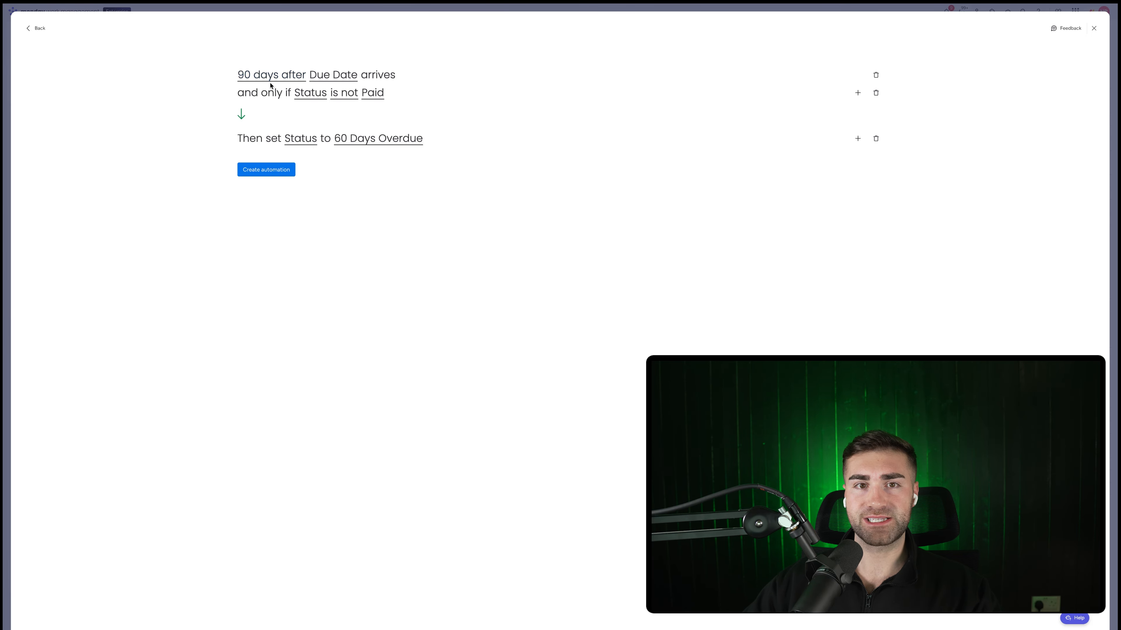
Set the copy's resulting Status to 90+ Days Overdue, create the automation and return to the board.
{"action": "left_click", "coordinate": [390, 140]}
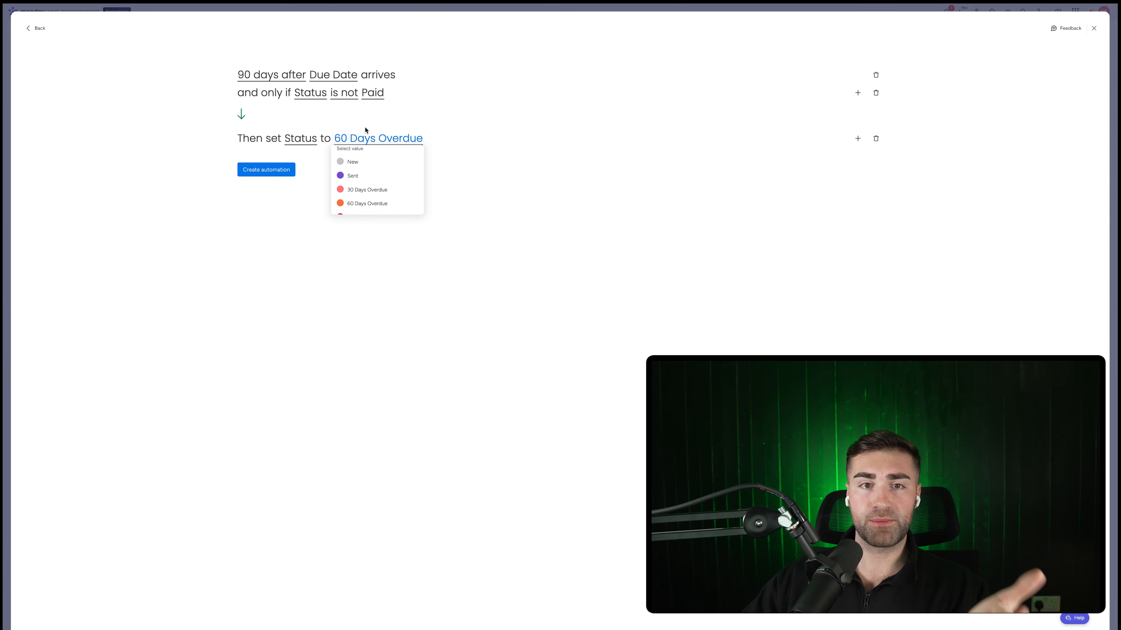
{"action": "scroll", "coordinate": [392, 181], "scroll_direction": "down", "scroll_amount": 1}
{"action": "left_click", "coordinate": [388, 199]}
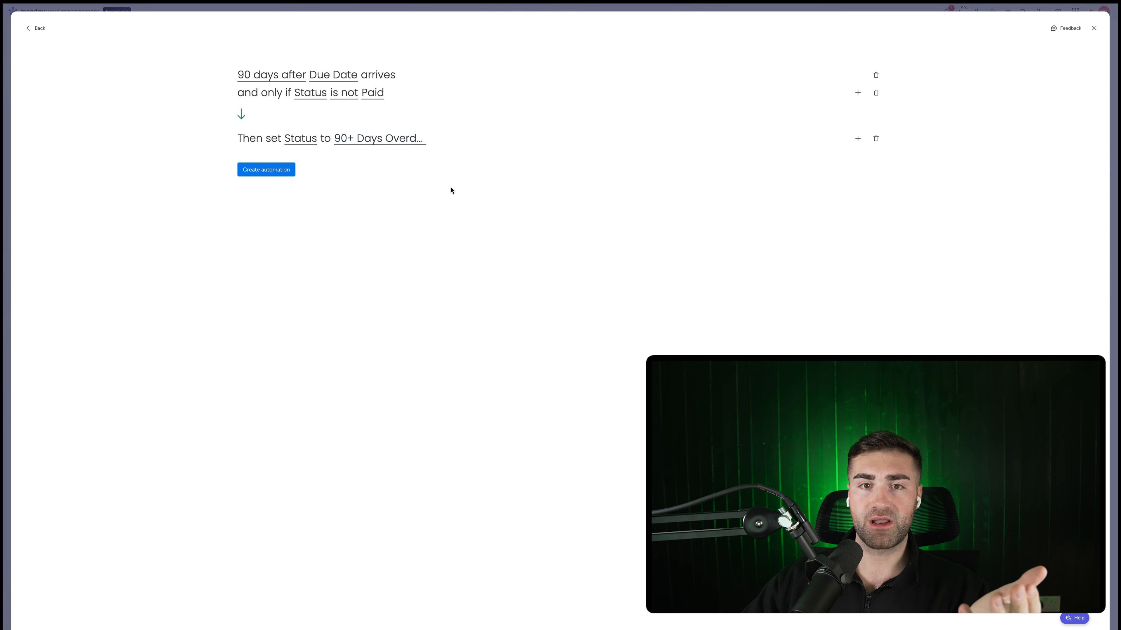
{"action": "left_click", "coordinate": [265, 170]}
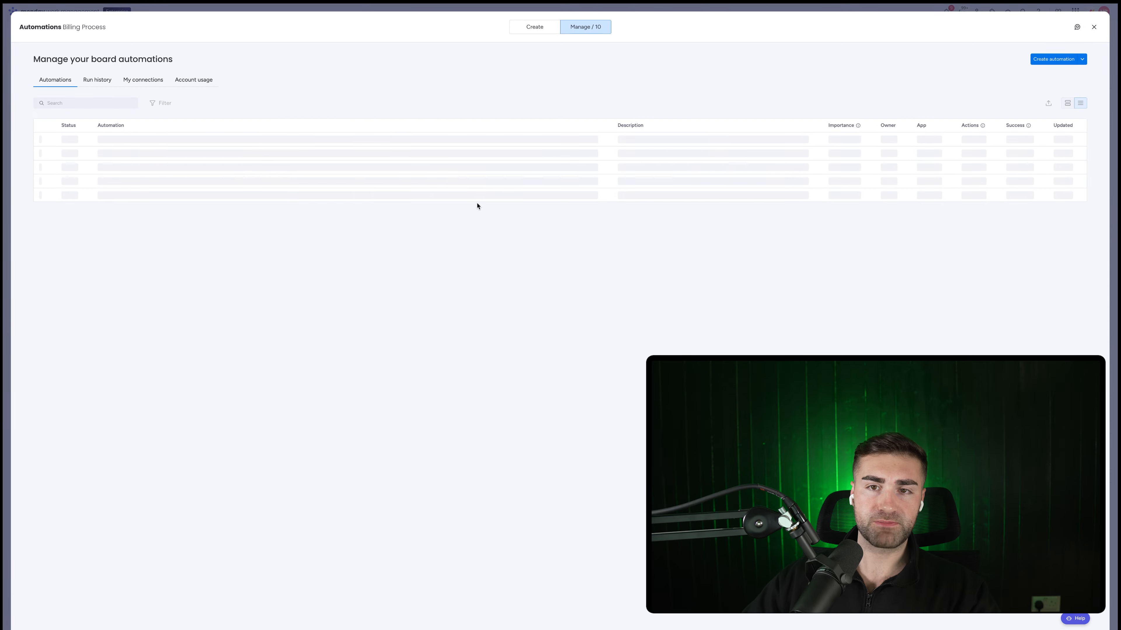
{"action": "key", "text": "Escape"}
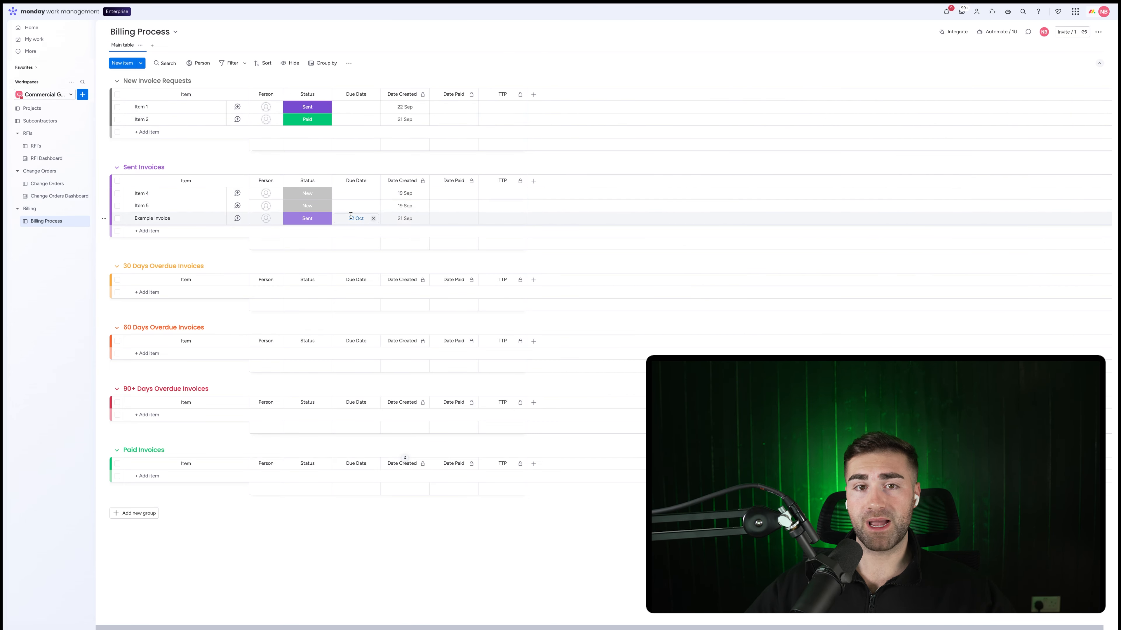
Set the Due Date column as required.
{"action": "left_click", "coordinate": [372, 181]}
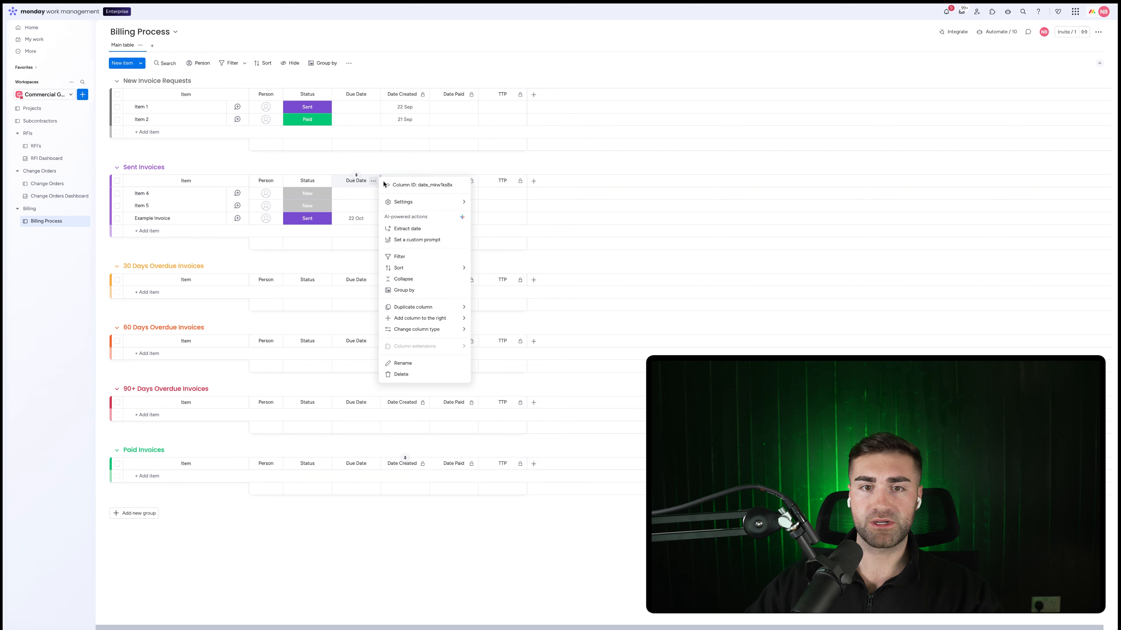
{"action": "mouse_move", "coordinate": [405, 203]}
{"action": "left_click", "coordinate": [507, 233]}
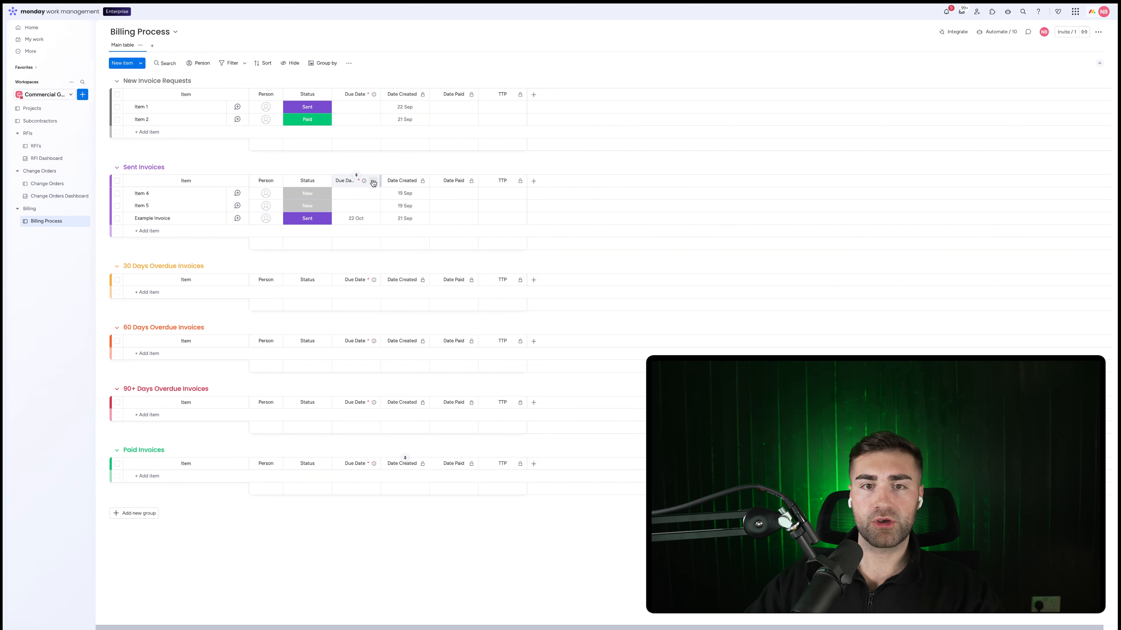
Remove the required setting from the Due Date column.
{"action": "left_click", "coordinate": [373, 180]}
{"action": "mouse_move", "coordinate": [405, 202]}
{"action": "left_click", "coordinate": [506, 233]}
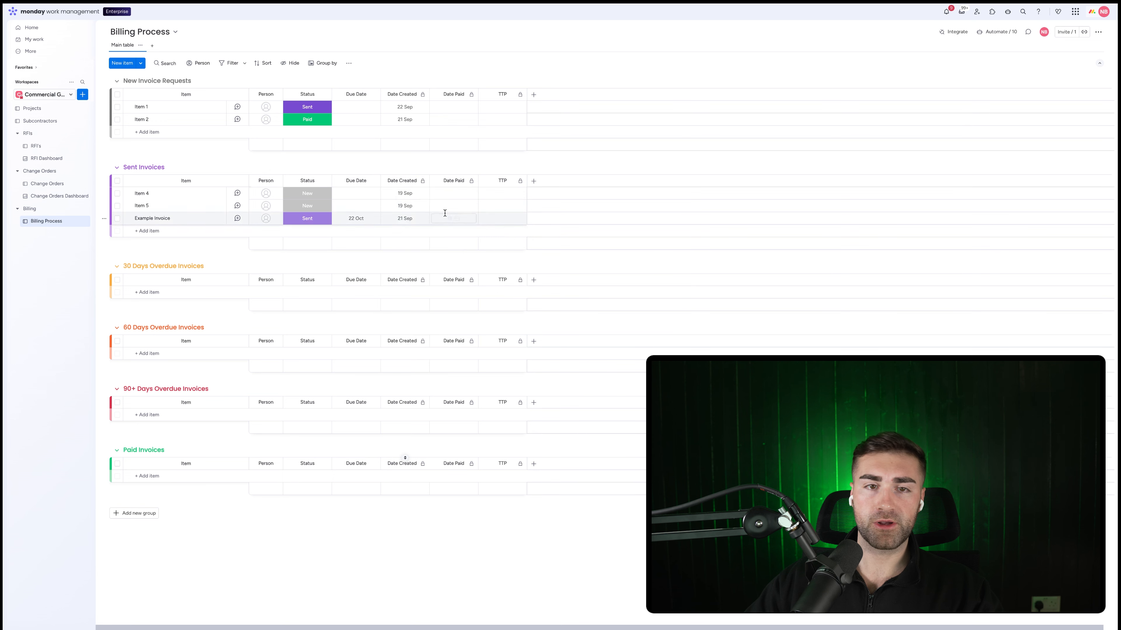
{"action": "left_click", "coordinate": [324, 182]}
{"action": "mouse_move", "coordinate": [379, 201]}
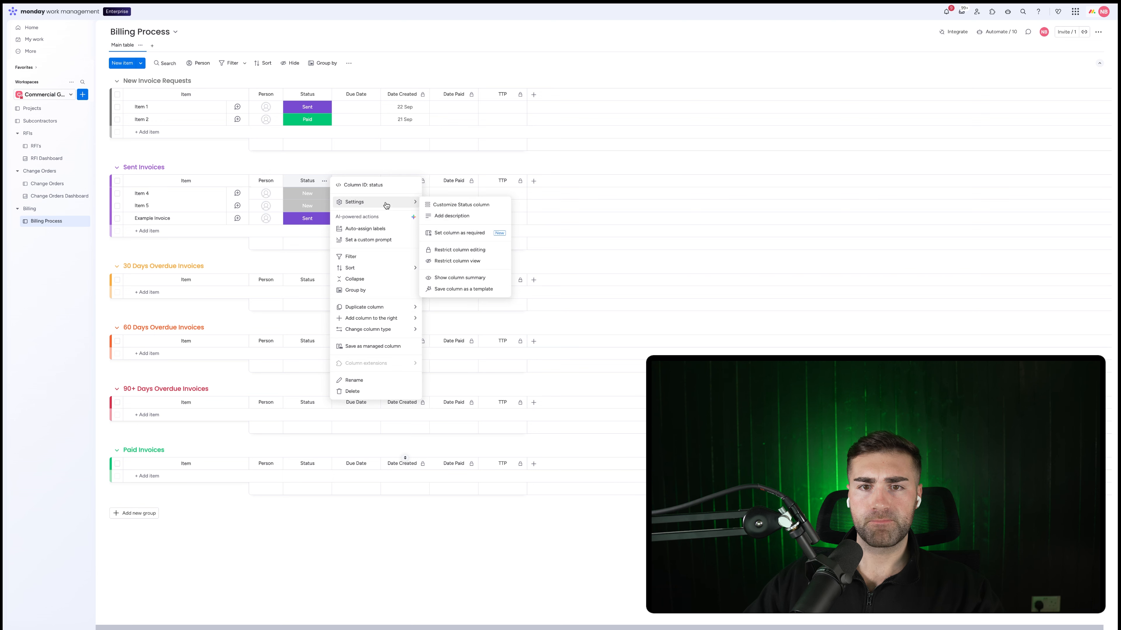
{"action": "left_click", "coordinate": [341, 151]}
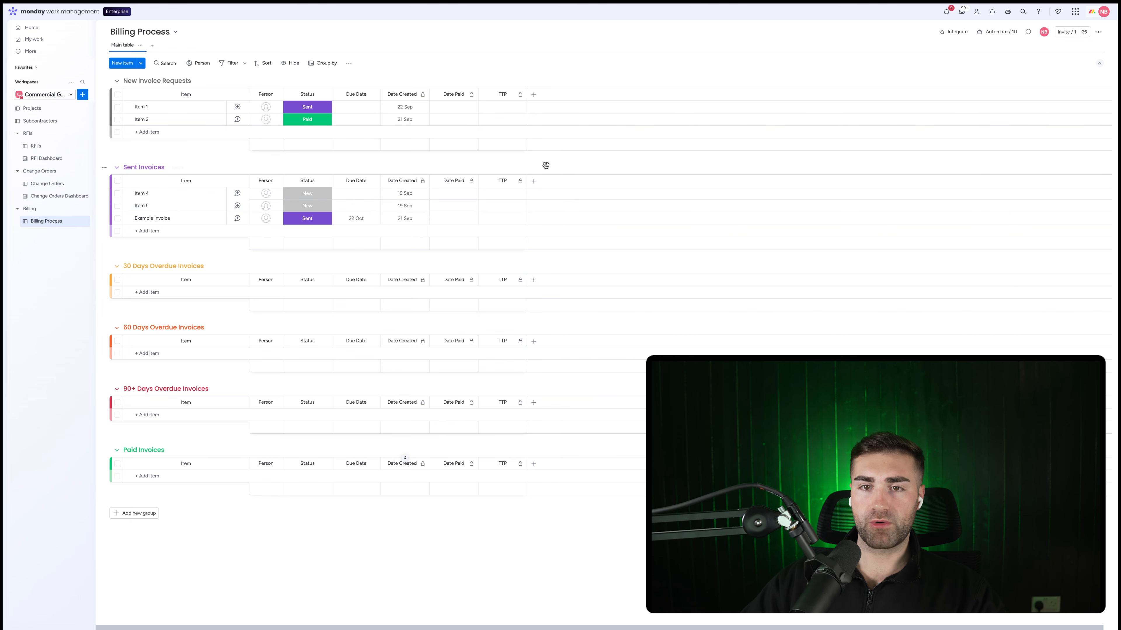
{"action": "left_click", "coordinate": [534, 181]}
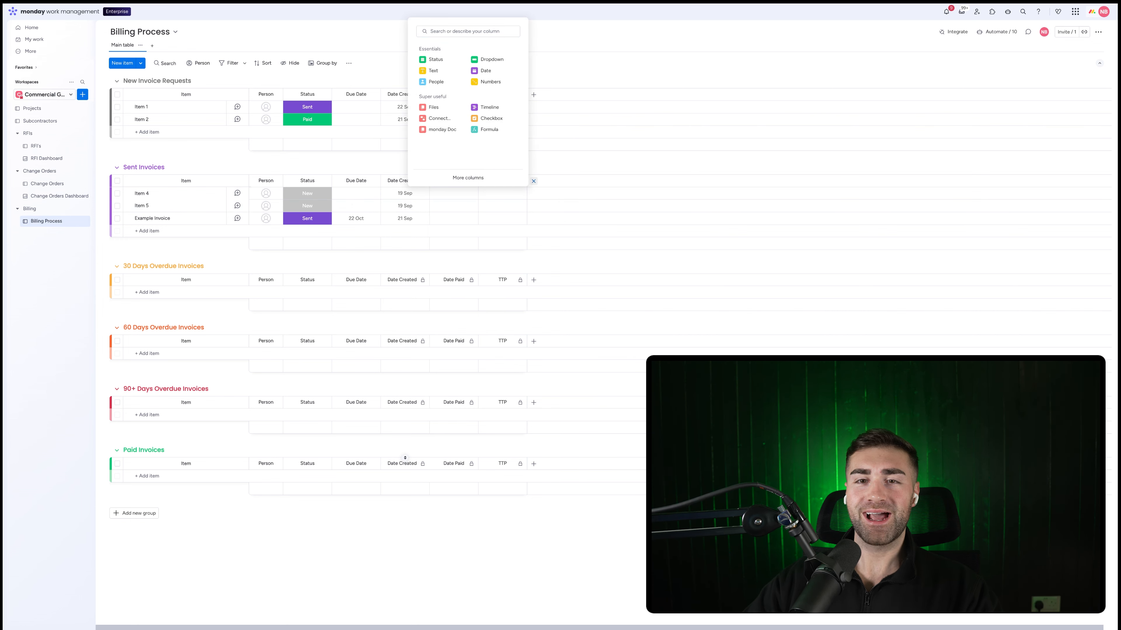
{"action": "left_click", "coordinate": [609, 123]}
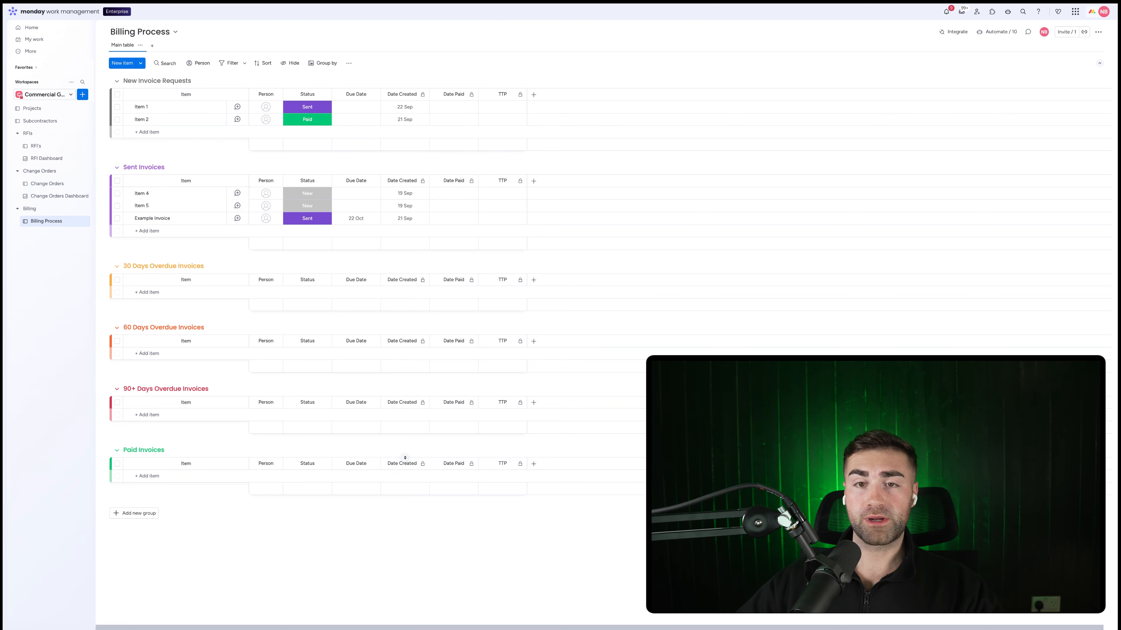
Add a Numbers column after the TTP column on the Billing Process board.
{"action": "left_click", "coordinate": [532, 183]}
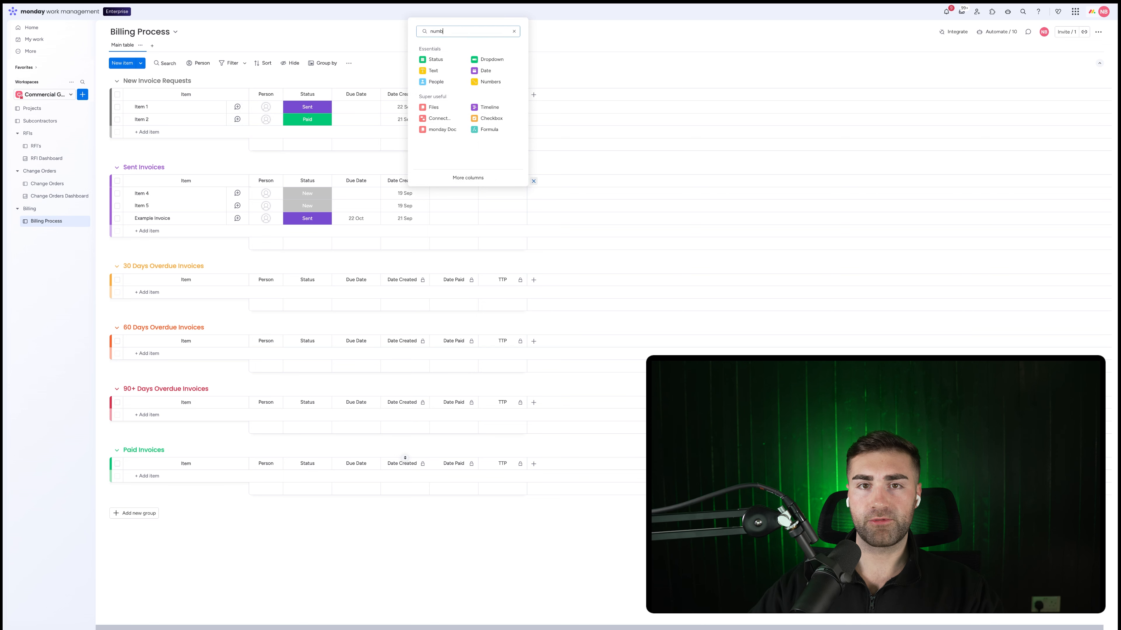
{"action": "left_click", "coordinate": [434, 63]}
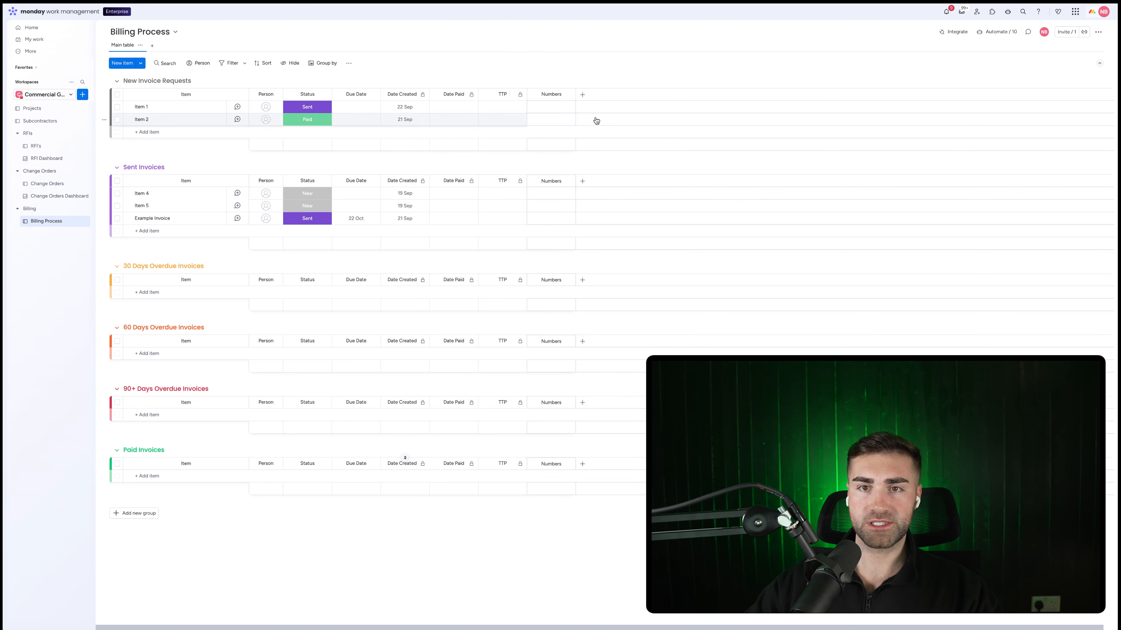
Rename the new Numbers column to Invoice Amount and set its unit to $.
{"action": "left_click", "coordinate": [554, 95]}
{"action": "type", "text": "Invoice Amount"}
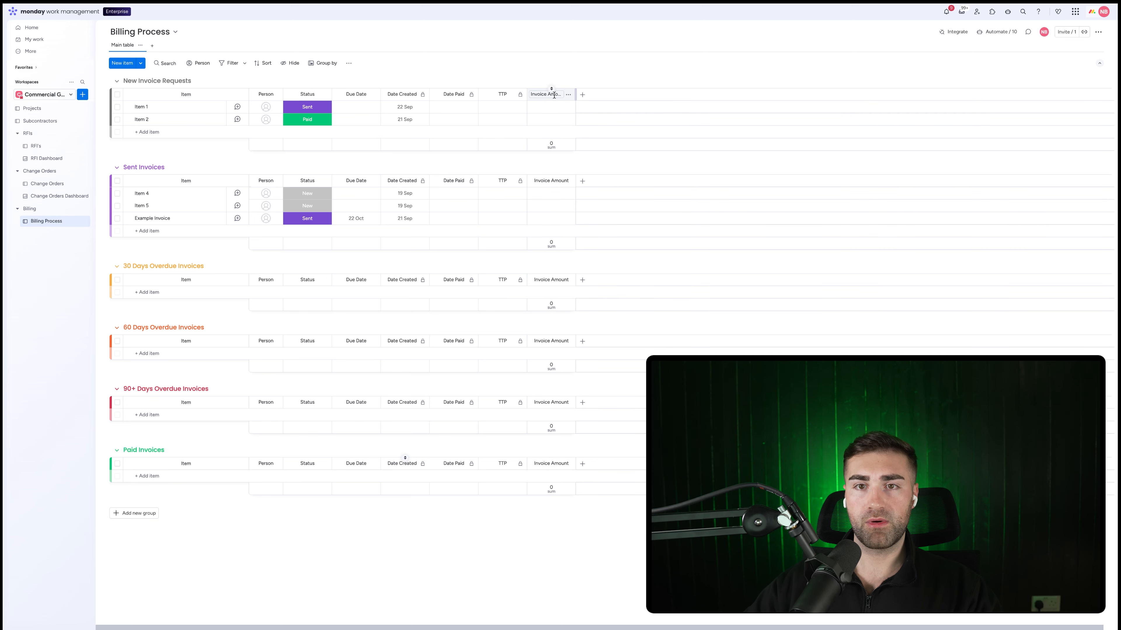
{"action": "key", "text": "Return"}
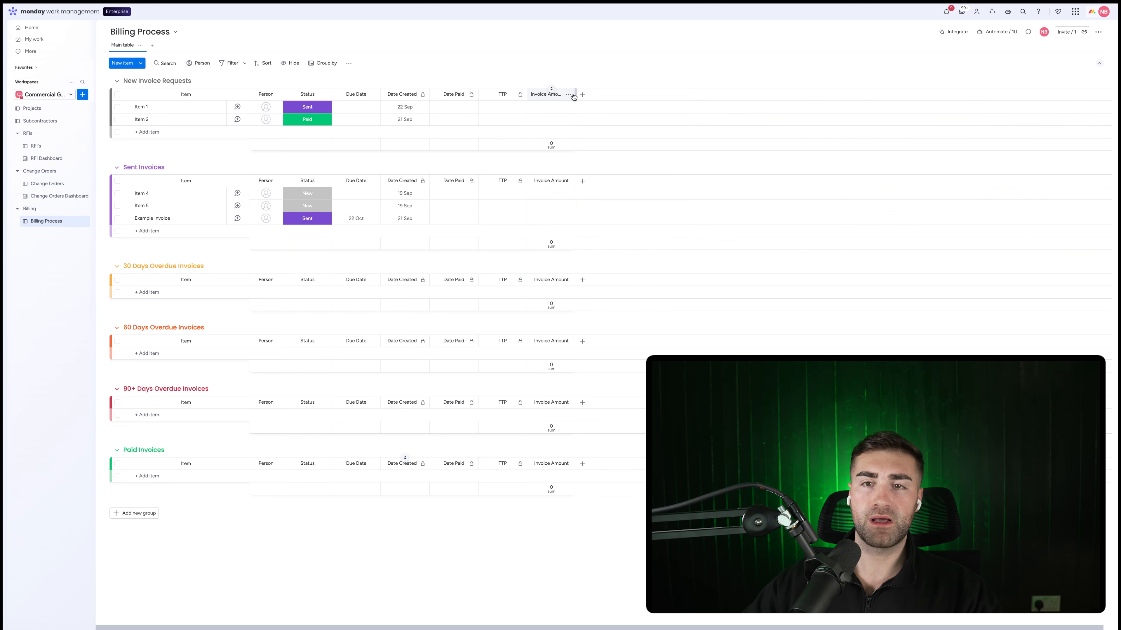
{"action": "left_click", "coordinate": [568, 94]}
{"action": "mouse_move", "coordinate": [617, 116]}
{"action": "left_click", "coordinate": [734, 120]}
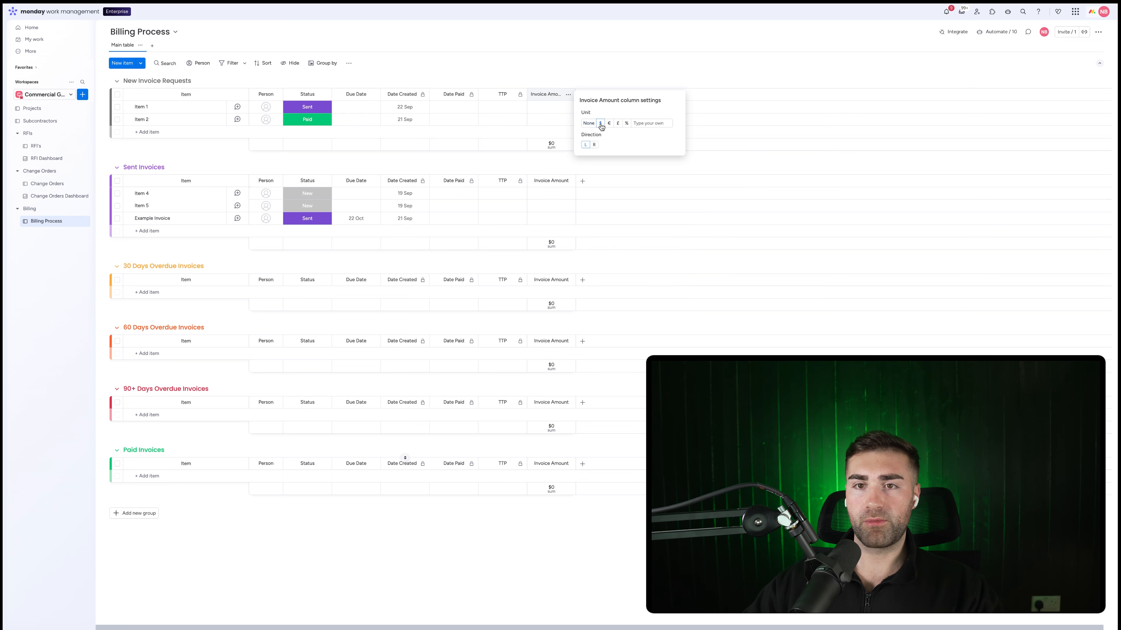
{"action": "left_click", "coordinate": [568, 61]}
Hide the Invoice Amount column's summary and move the column between Due Date and Date Created.
{"action": "left_click", "coordinate": [568, 94]}
{"action": "mouse_move", "coordinate": [600, 116]}
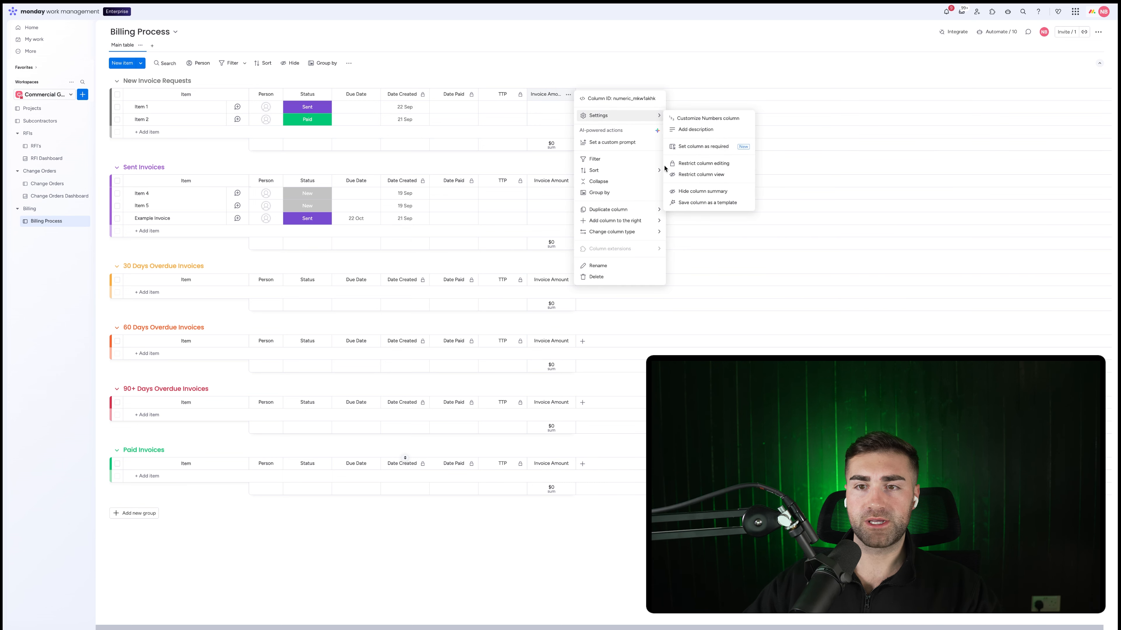
{"action": "left_click", "coordinate": [701, 191]}
{"action": "left_click_drag", "start_coordinate": [530, 90], "coordinate": [431, 159]}
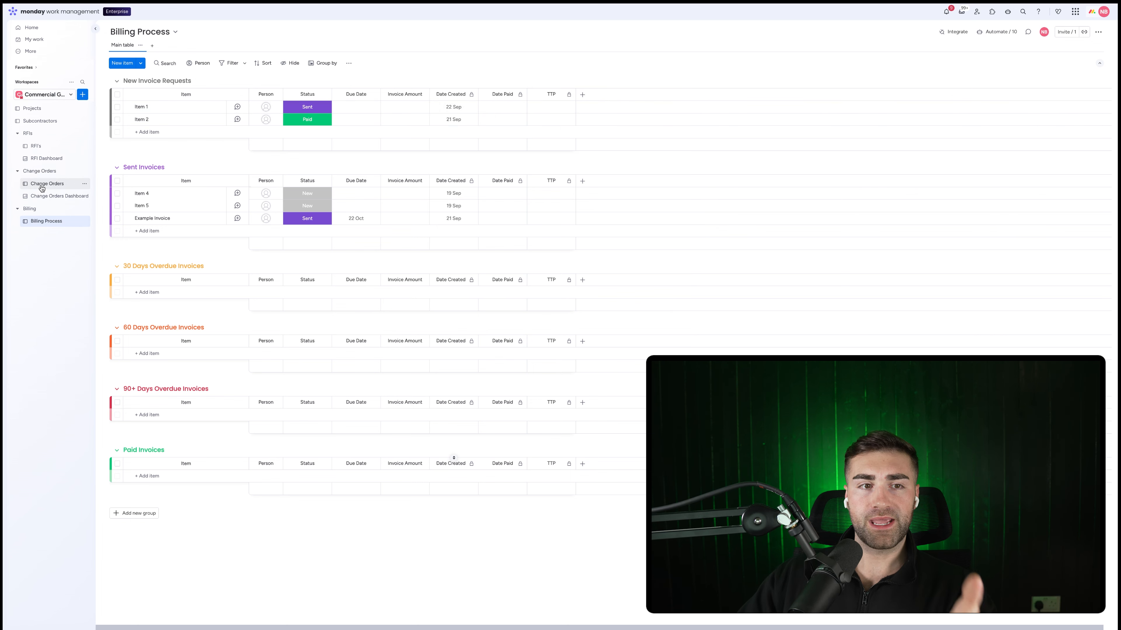
Add a Text column after TTP and name it Invoice ID.
{"action": "left_click", "coordinate": [583, 95]}
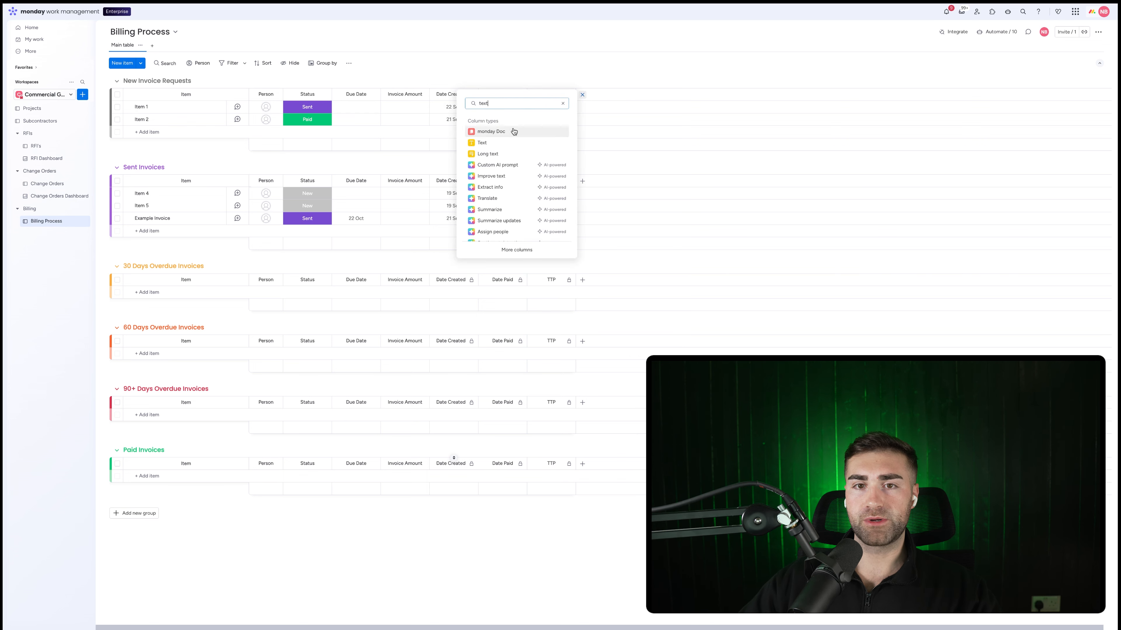
{"action": "left_click", "coordinate": [513, 130]}
{"action": "left_click", "coordinate": [600, 94]}
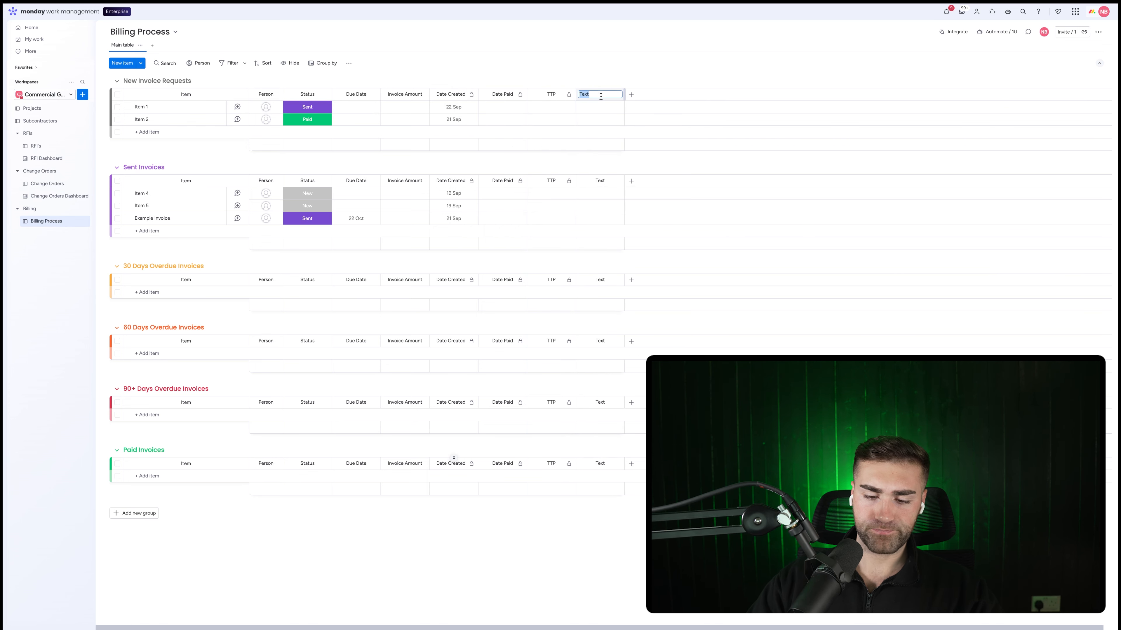
{"action": "key", "text": "Return"}
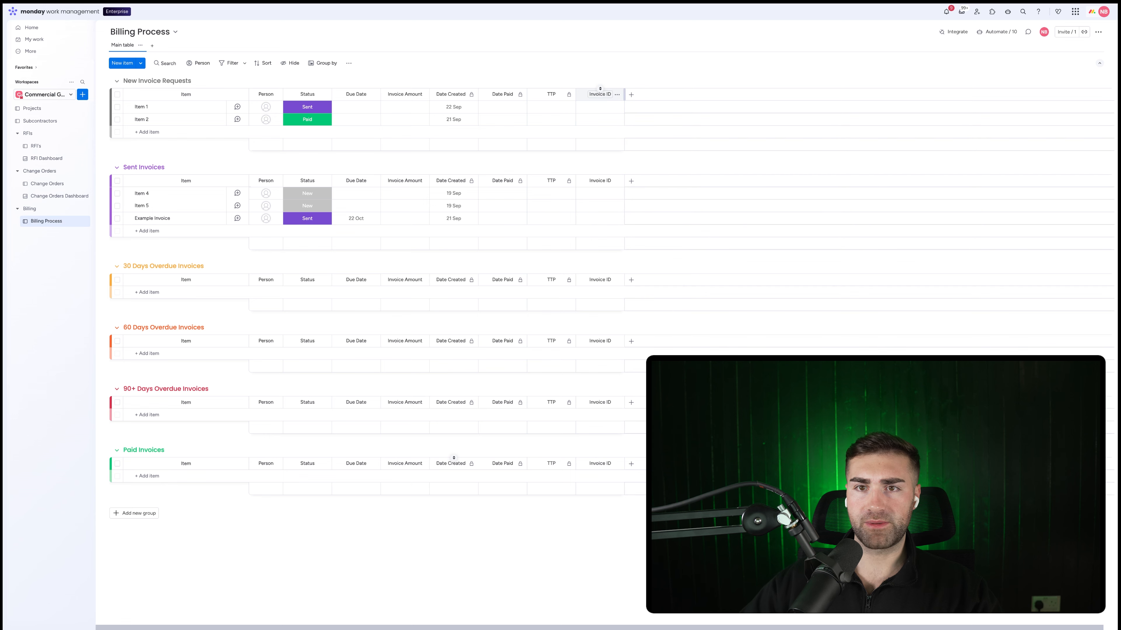
Restrict editing of the Invoice ID column and move it between Person and Status.
{"action": "left_click", "coordinate": [617, 95]}
{"action": "mouse_move", "coordinate": [642, 116]}
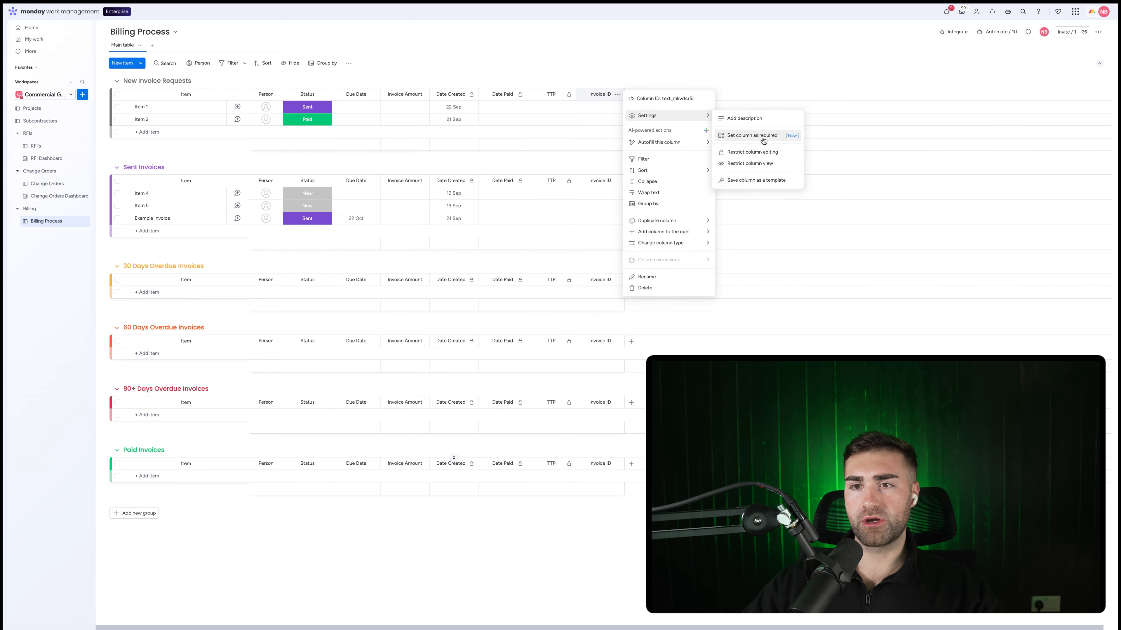
{"action": "left_click", "coordinate": [762, 151]}
{"action": "left_click", "coordinate": [666, 75]}
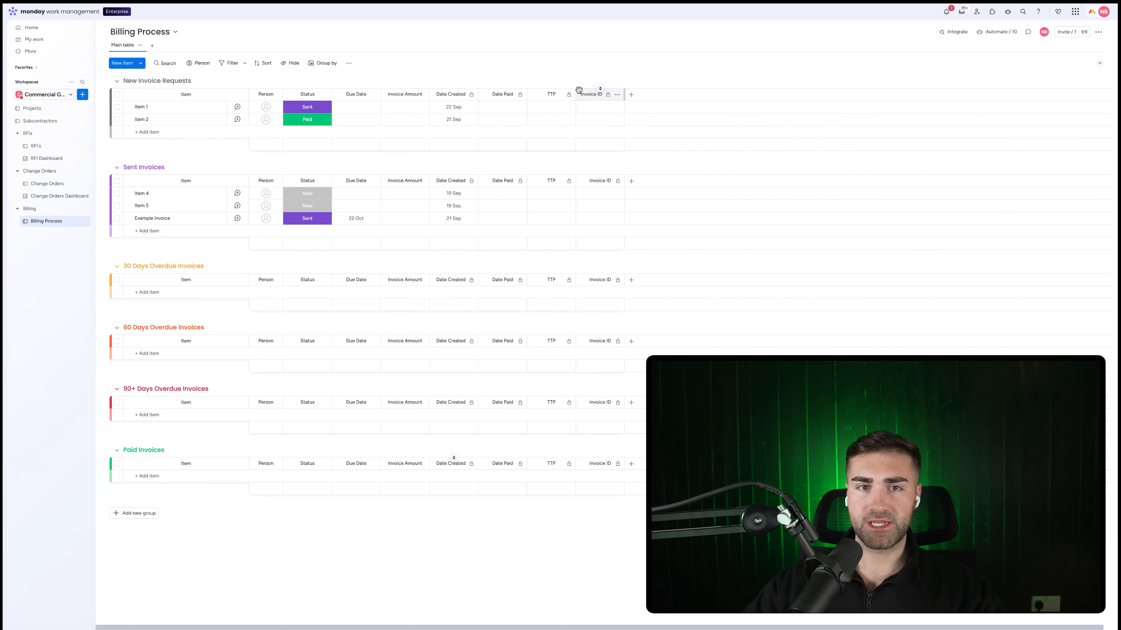
{"action": "left_click_drag", "start_coordinate": [581, 95], "coordinate": [246, 111]}
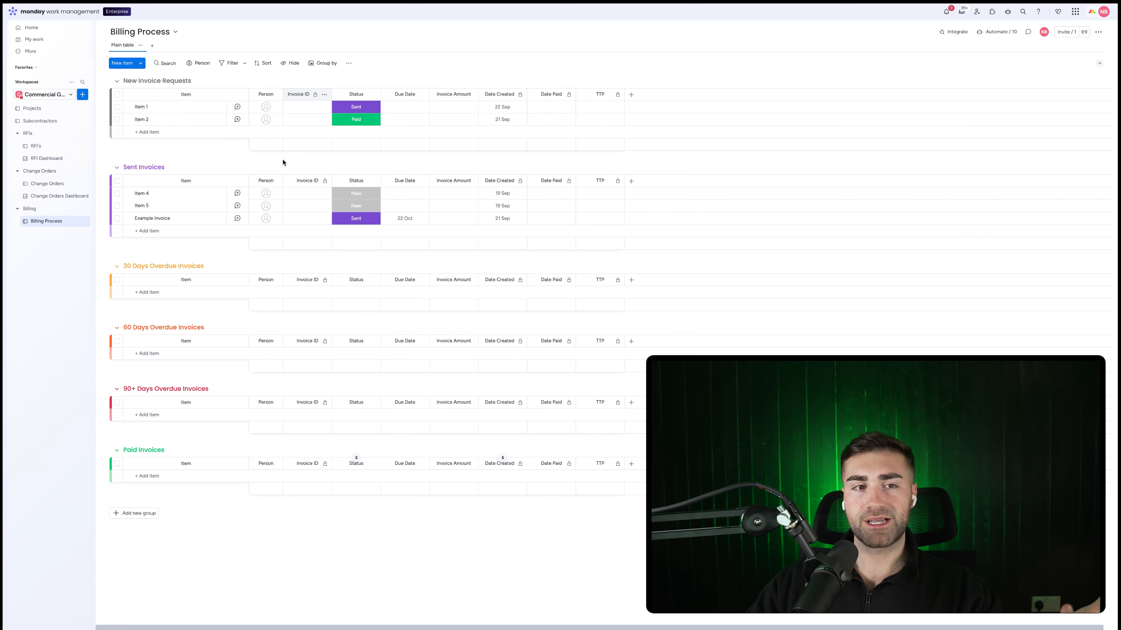
On the Change Orders board, set the Status of Example Change Order to In Review.
{"action": "left_click", "coordinate": [43, 184]}
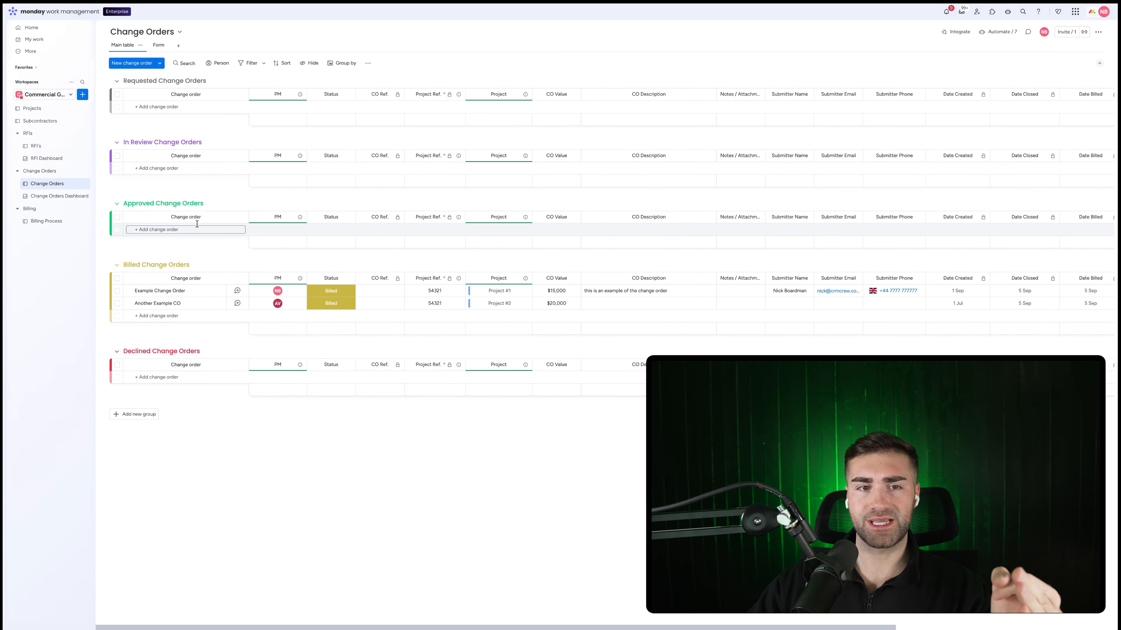
{"action": "left_click", "coordinate": [331, 291]}
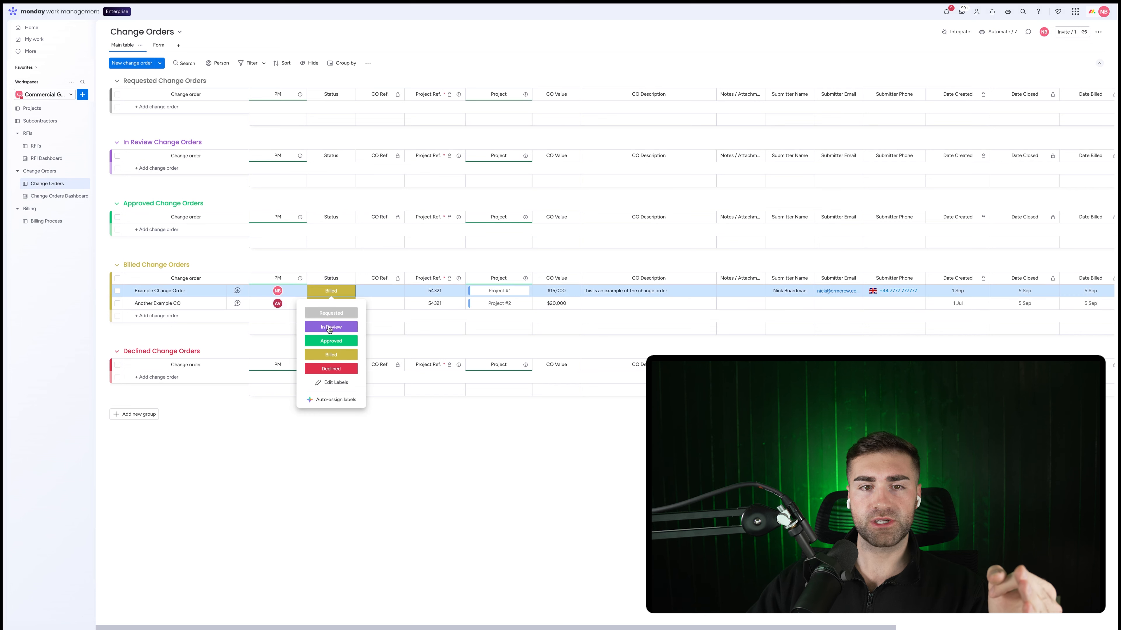
{"action": "left_click", "coordinate": [331, 329]}
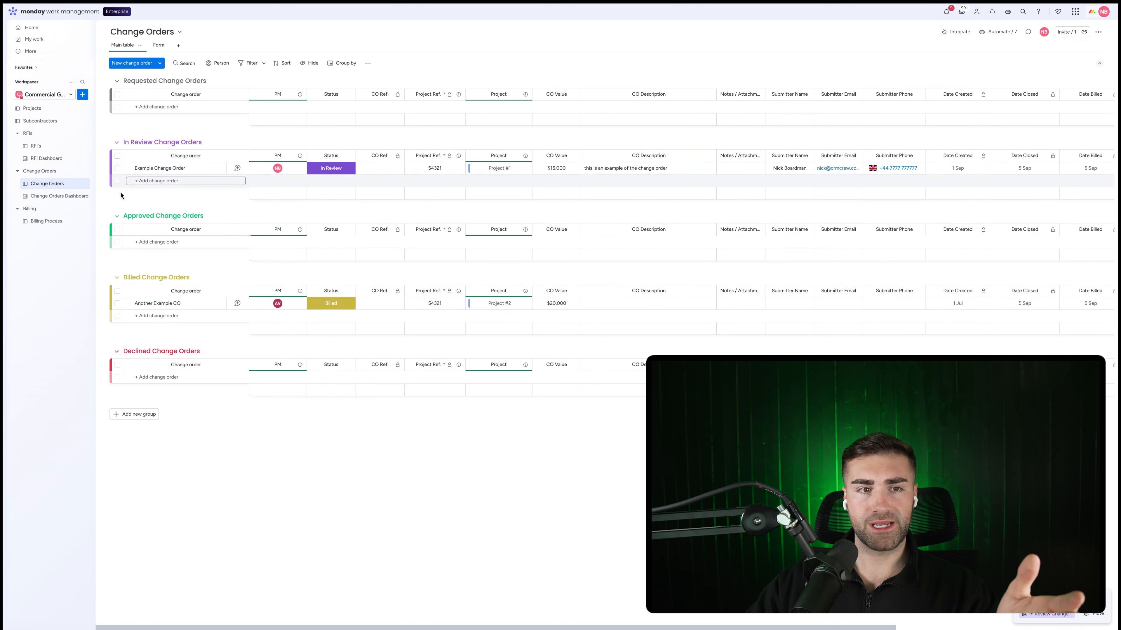
Return to the Billing Process board and add a Connect boards column after TTP.
{"action": "left_click", "coordinate": [61, 226]}
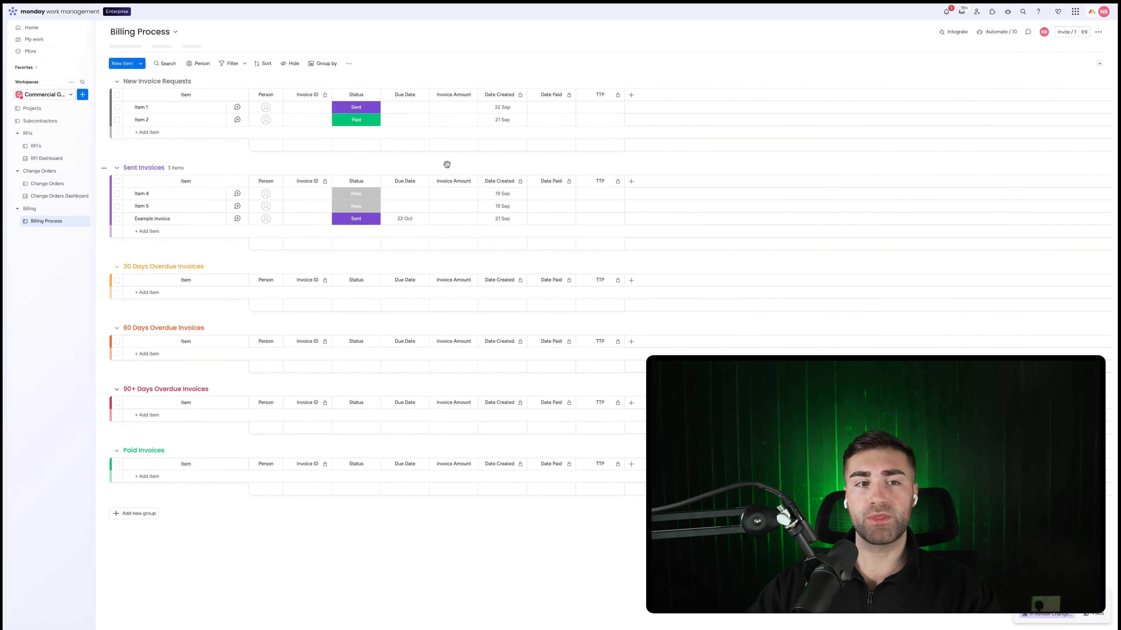
{"action": "left_click", "coordinate": [631, 95]}
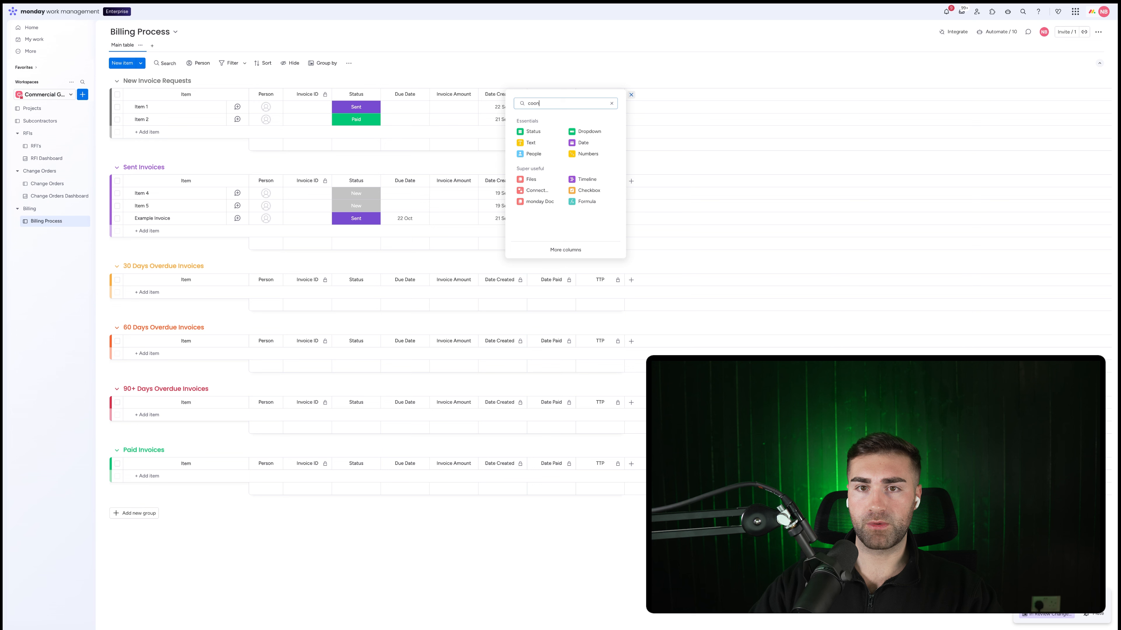
{"action": "type", "text": "coo"}
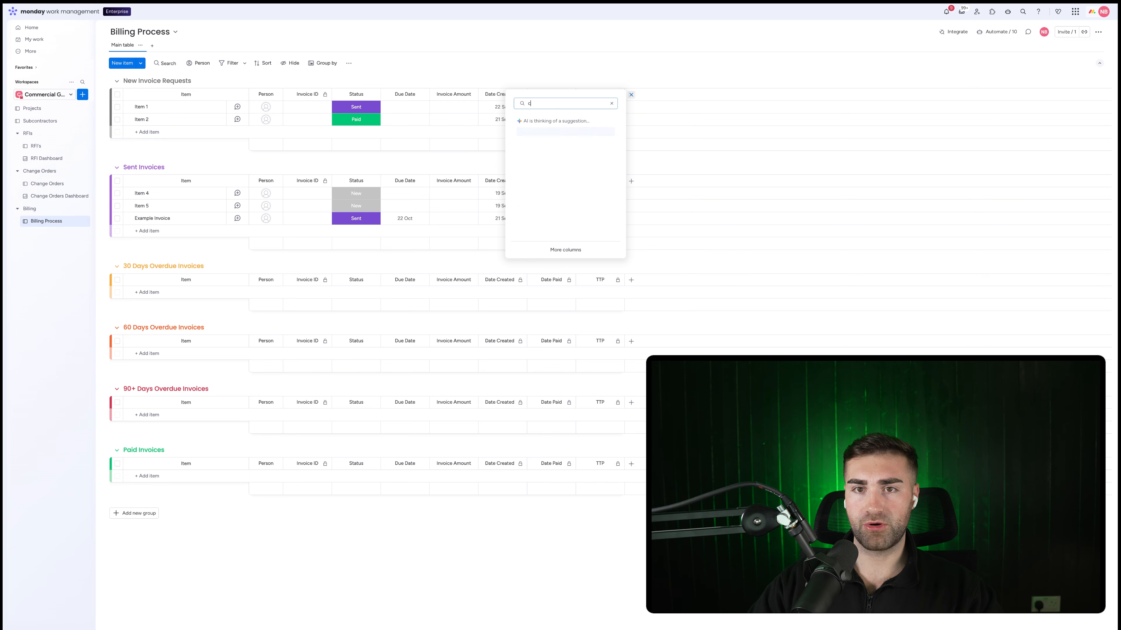
{"action": "key", "text": "BackSpace"}
{"action": "type", "text": "nn"}
{"action": "left_click", "coordinate": [557, 132]}
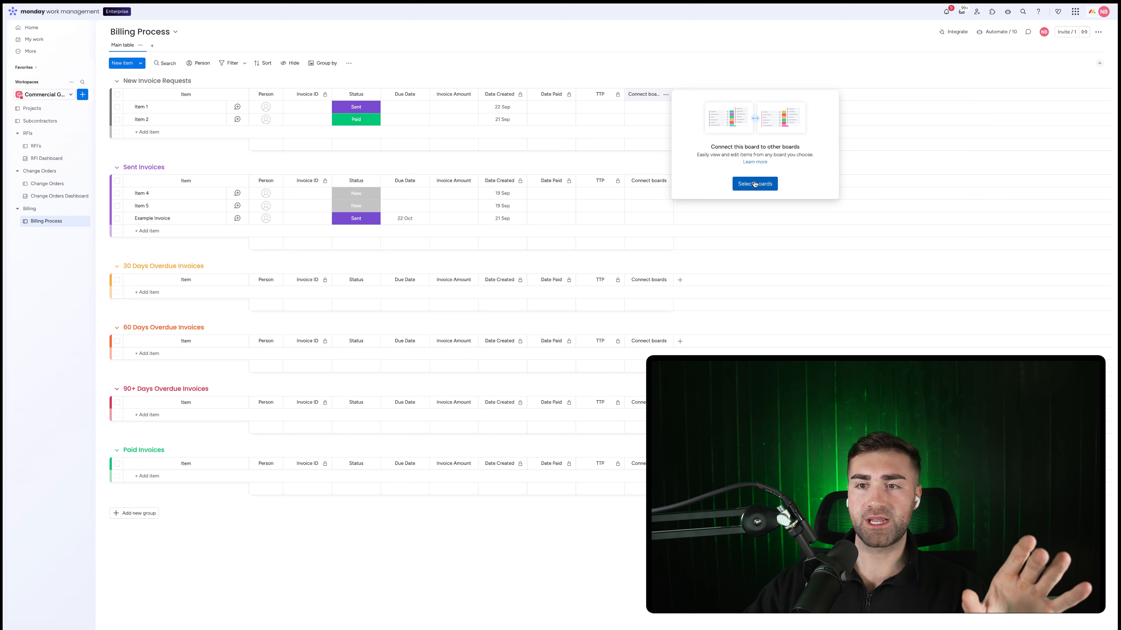
Connect the new column to the Change Orders board with a two-way connection.
{"action": "left_click", "coordinate": [755, 183]}
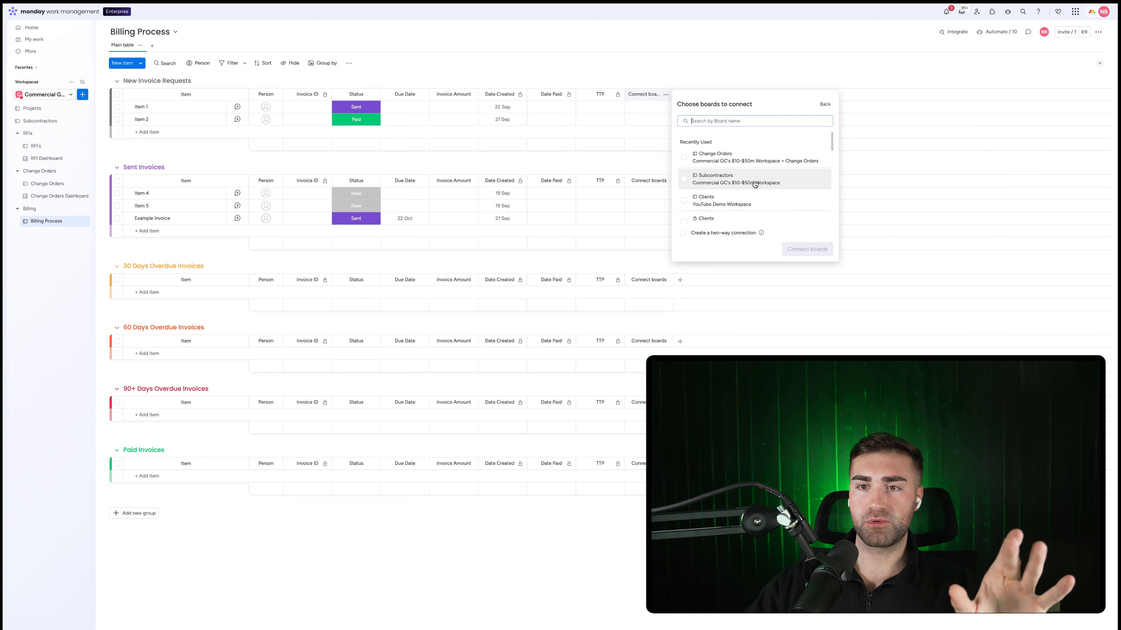
{"action": "left_click", "coordinate": [713, 157]}
{"action": "left_click", "coordinate": [699, 237]}
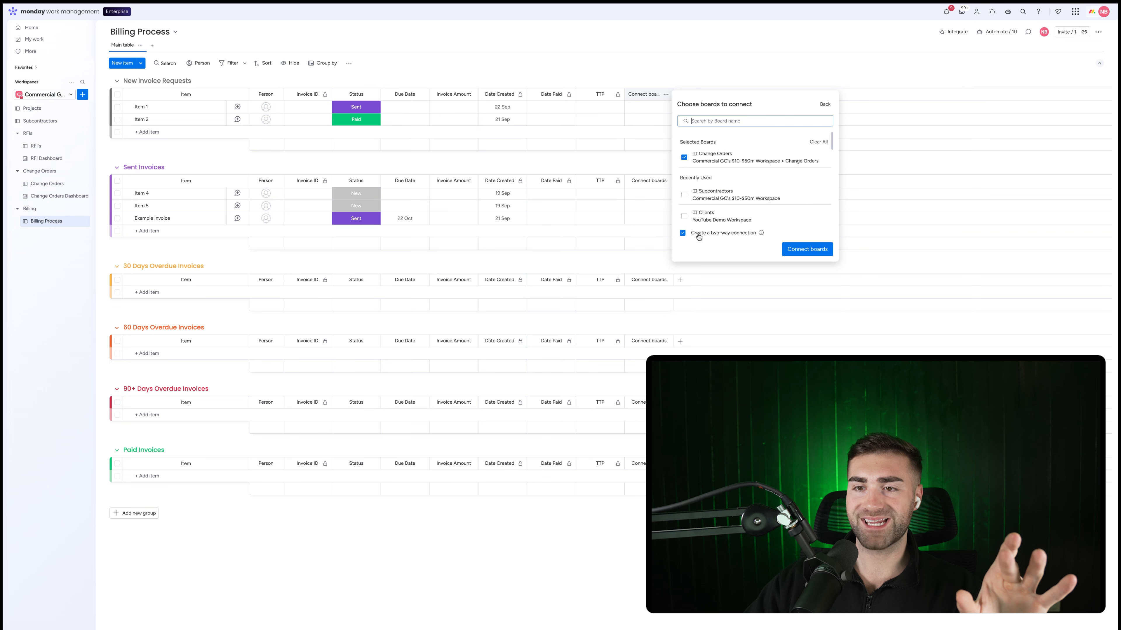
{"action": "left_click", "coordinate": [785, 250]}
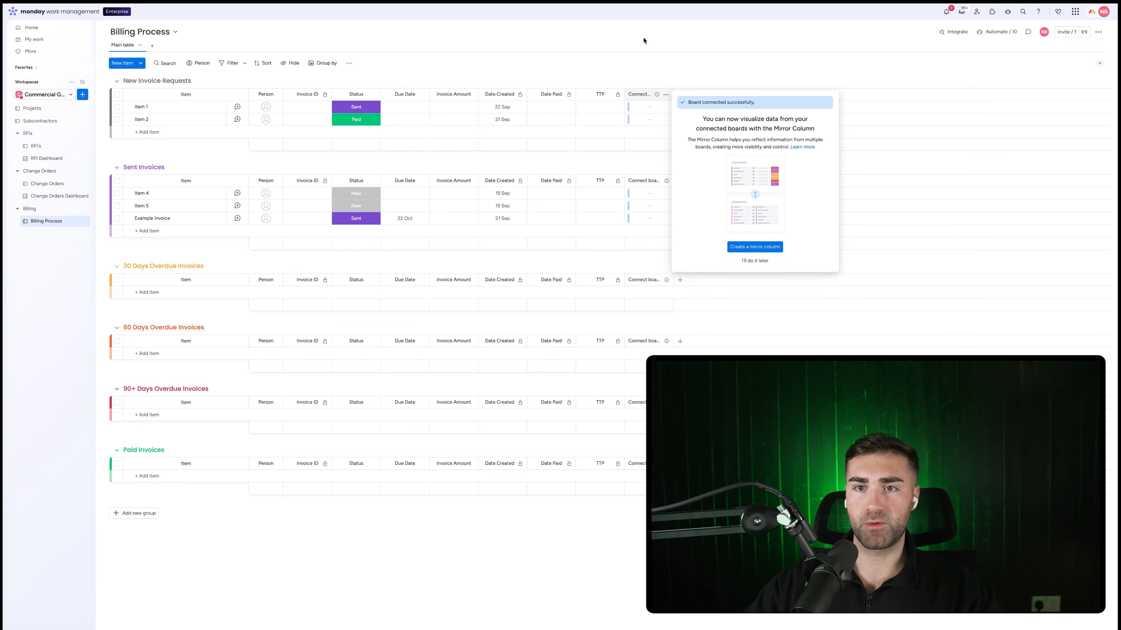
Rename the Connect boards column to Change Order and widen it slightly.
{"action": "left_click", "coordinate": [639, 94]}
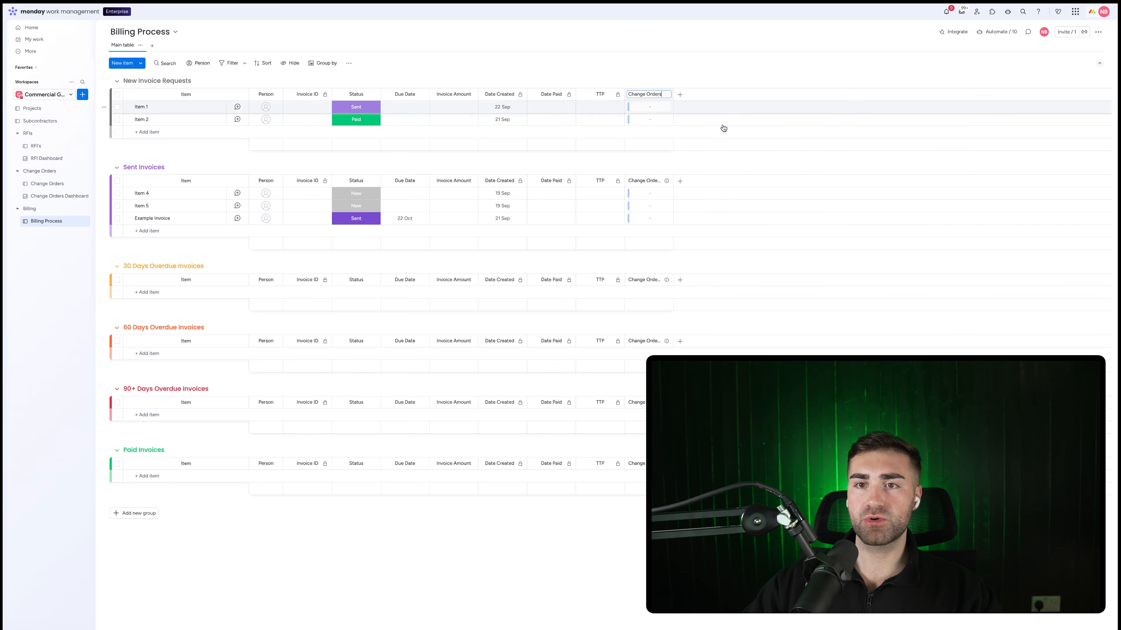
{"action": "key", "text": "Return"}
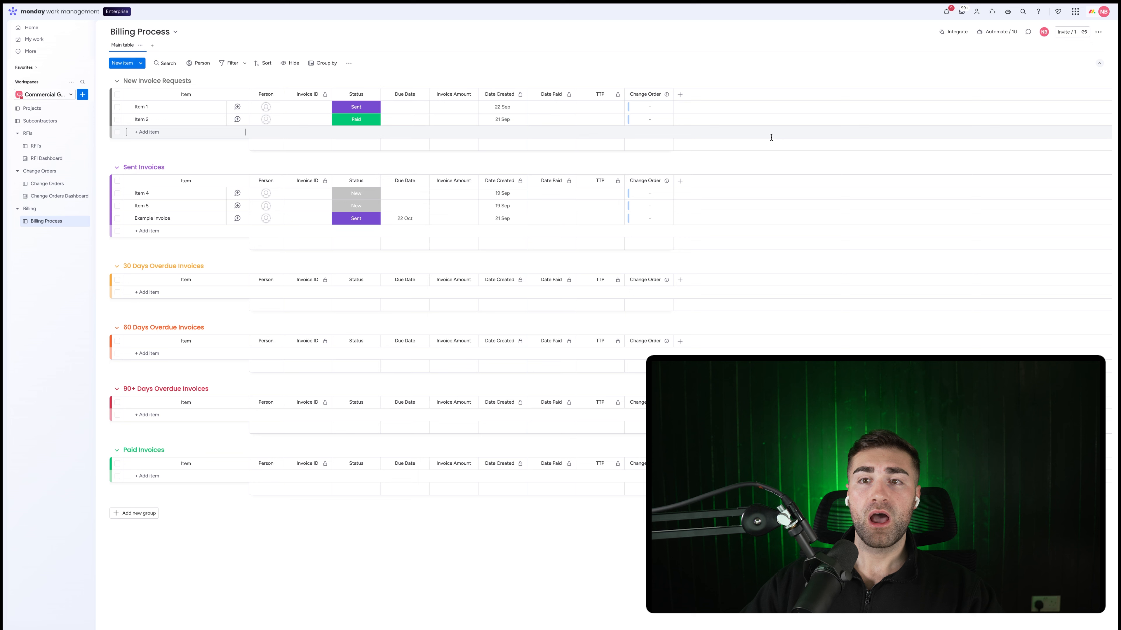
{"action": "left_click_drag", "start_coordinate": [672, 92], "coordinate": [686, 93]}
Turn off linking to multiple items for the Change Order column and restrict its editing.
{"action": "left_click", "coordinate": [679, 94]}
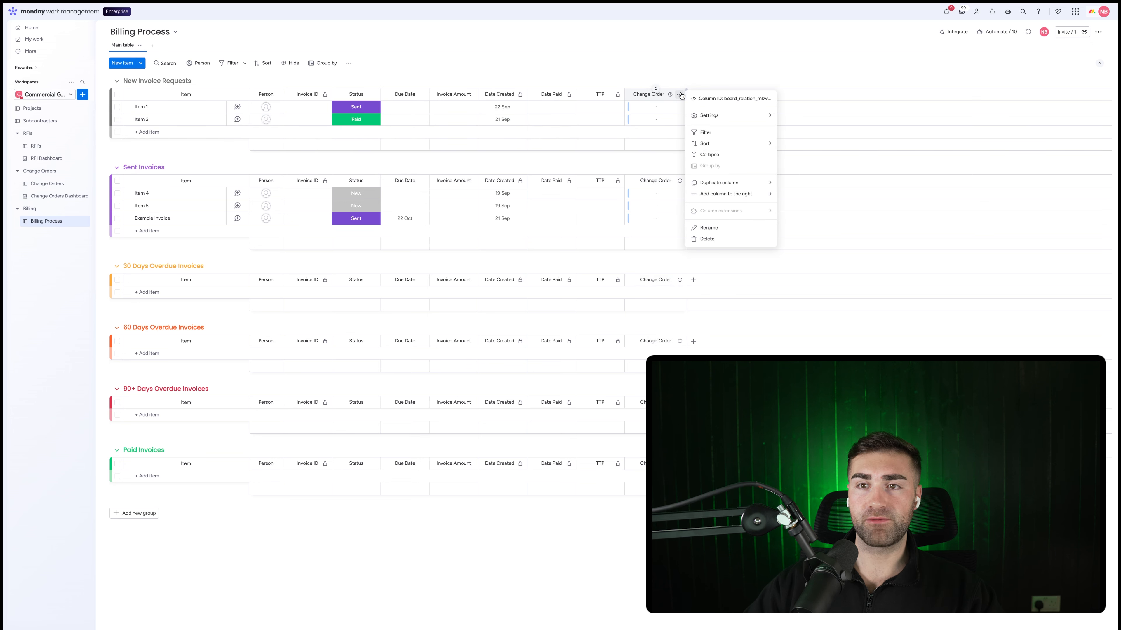
{"action": "mouse_move", "coordinate": [718, 118]}
{"action": "left_click", "coordinate": [794, 118]}
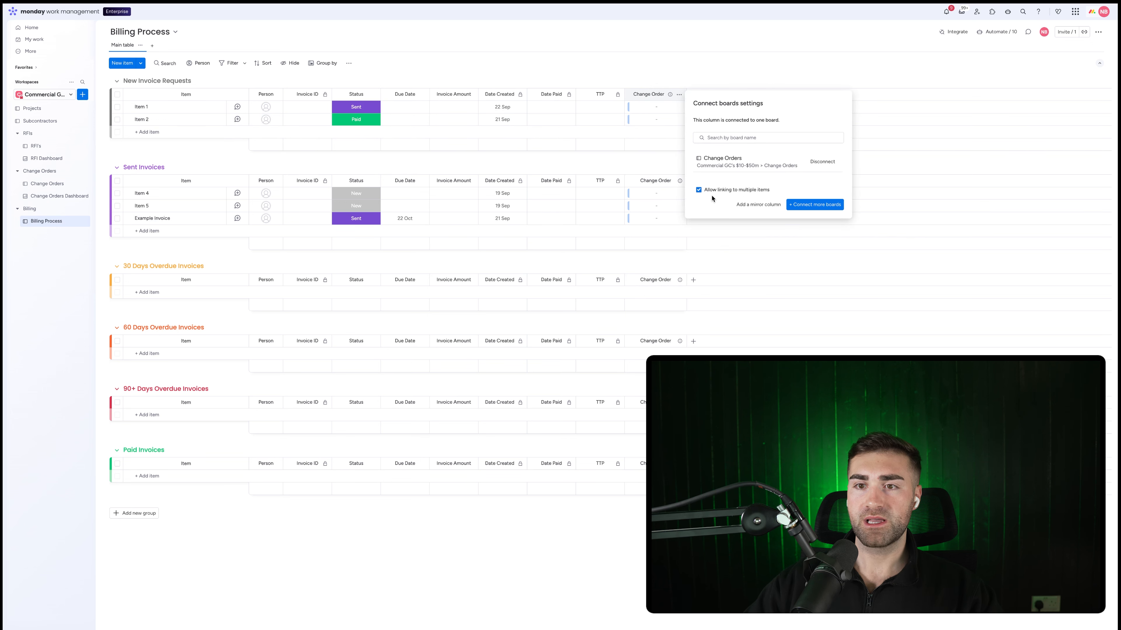
{"action": "left_click", "coordinate": [680, 94]}
{"action": "left_click", "coordinate": [682, 95]}
{"action": "mouse_move", "coordinate": [749, 116]}
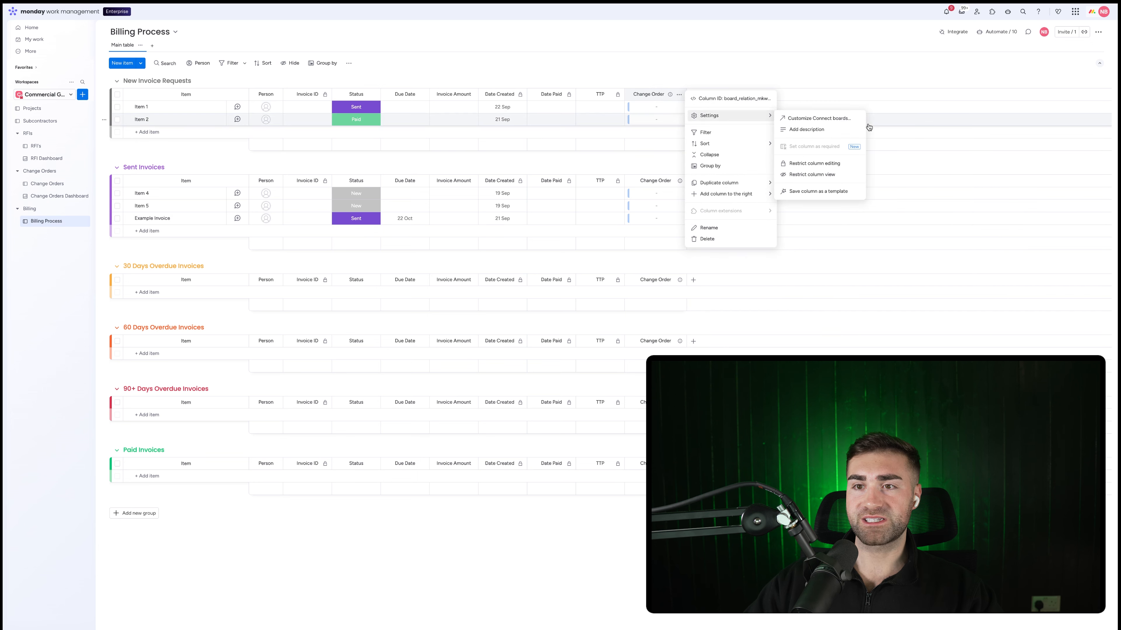
{"action": "left_click", "coordinate": [814, 163]}
{"action": "left_click", "coordinate": [706, 70]}
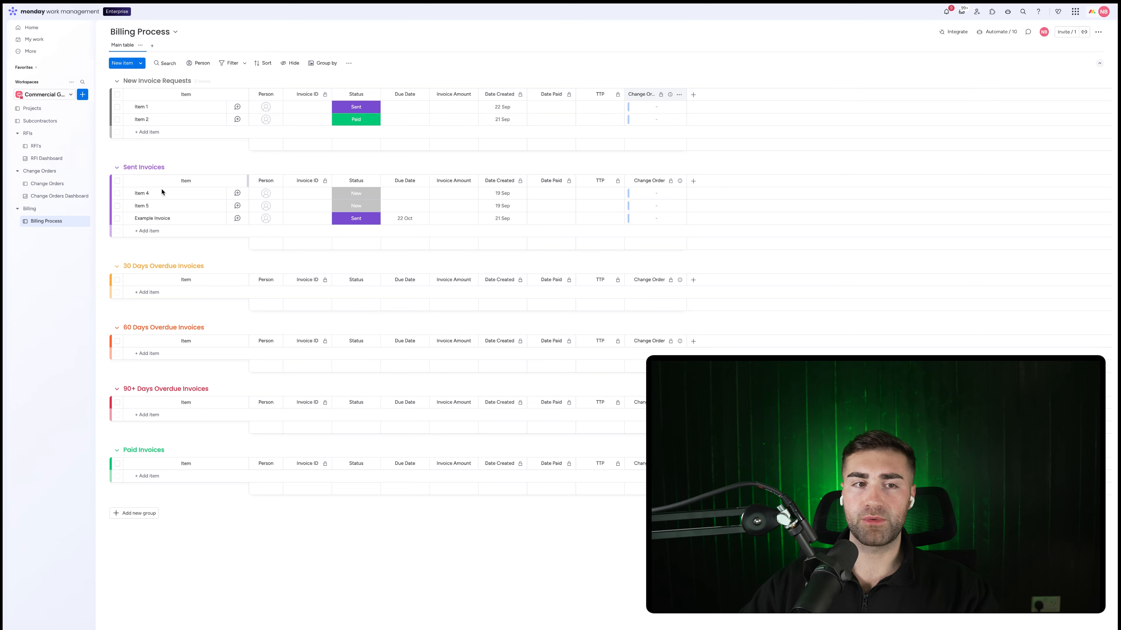
On the Change Orders board, rename the column linking to invoices as Billing Process and restrict its editing.
{"action": "left_click", "coordinate": [60, 183]}
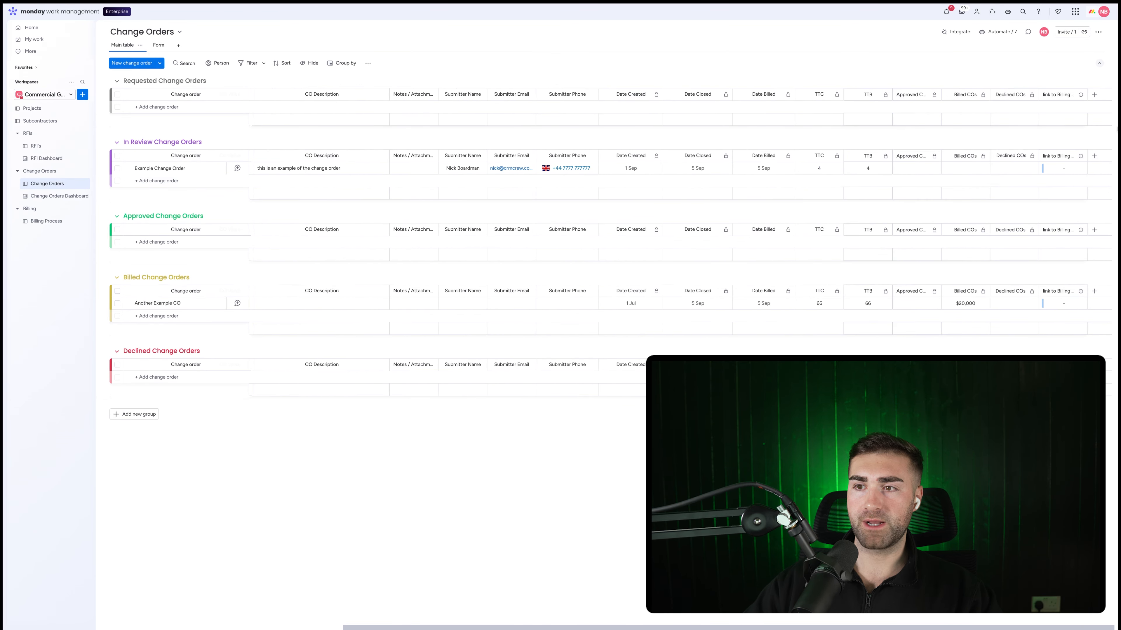
{"action": "left_click", "coordinate": [1054, 155]}
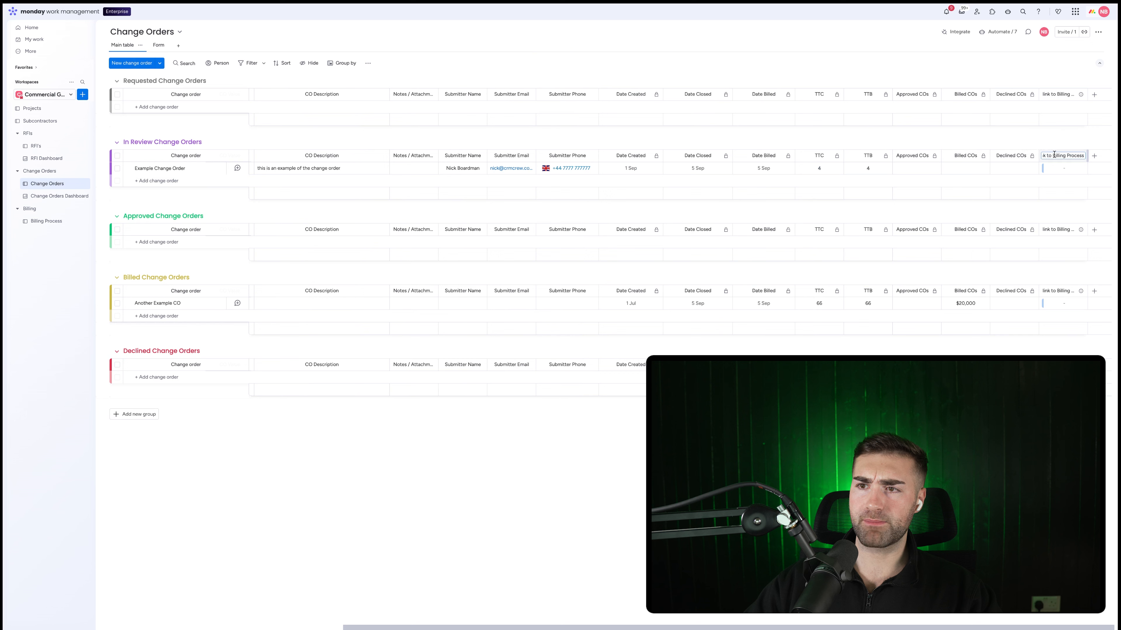
{"action": "key", "text": "Return"}
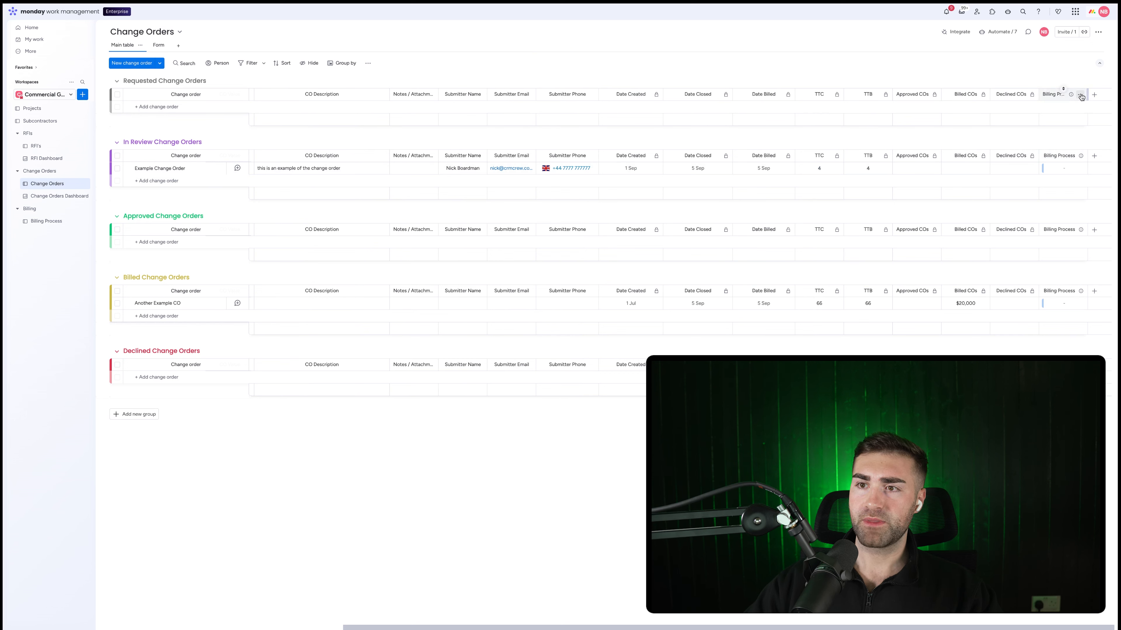
{"action": "left_click", "coordinate": [1080, 95]}
{"action": "mouse_move", "coordinate": [1006, 116]}
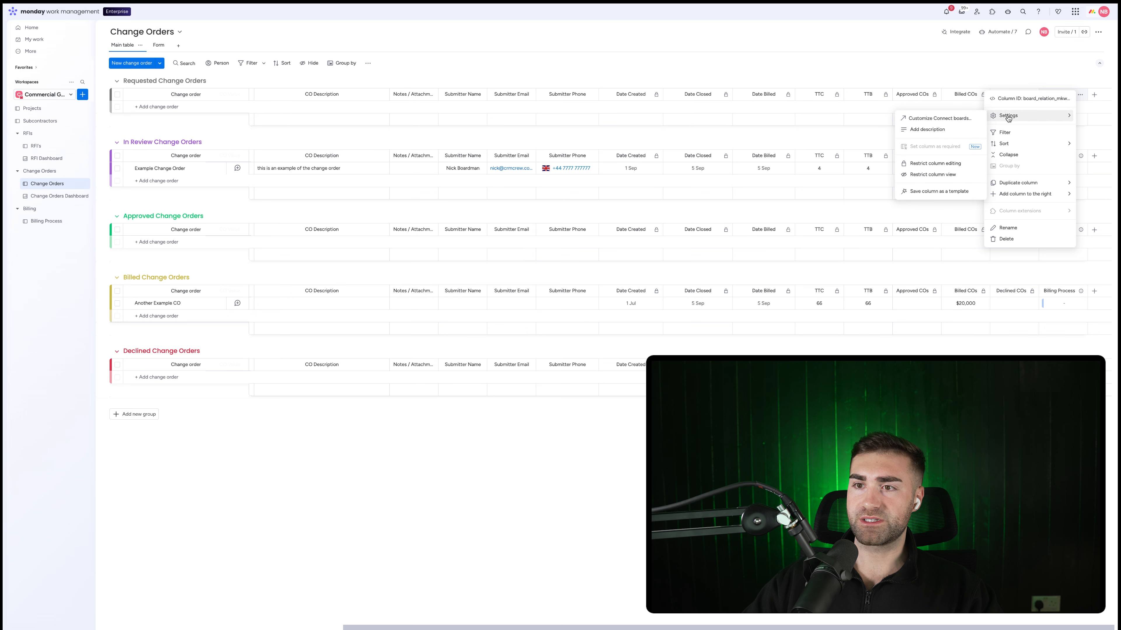
{"action": "left_click", "coordinate": [945, 162]}
{"action": "left_click", "coordinate": [1000, 67]}
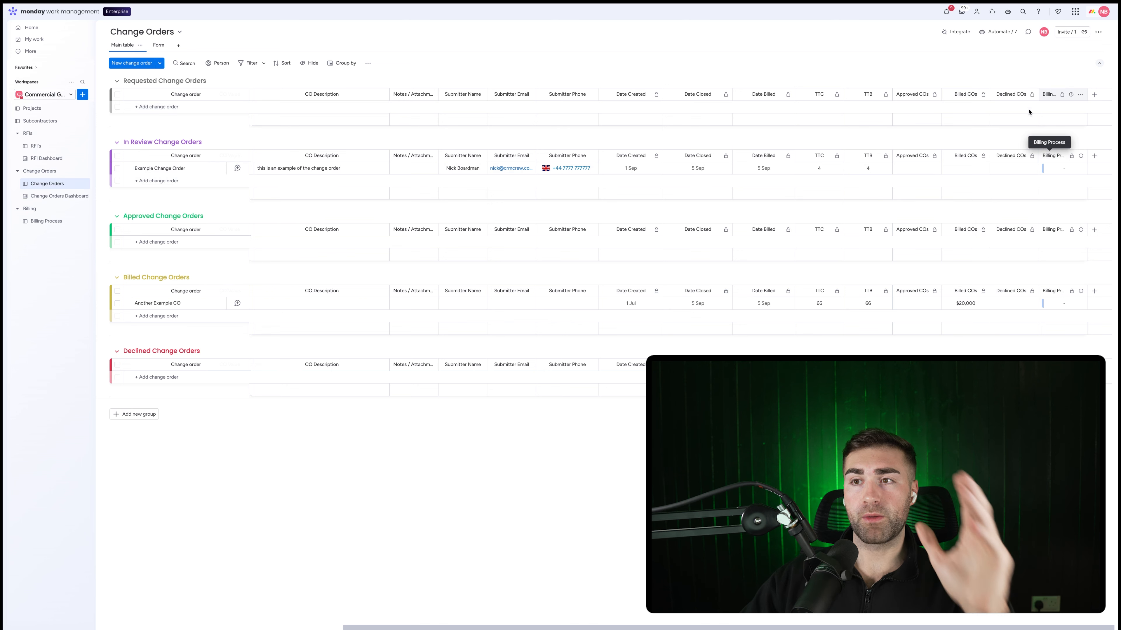
On the Change Orders board, start a new automation triggered when Status changes to Approved.
{"action": "left_click", "coordinate": [998, 33]}
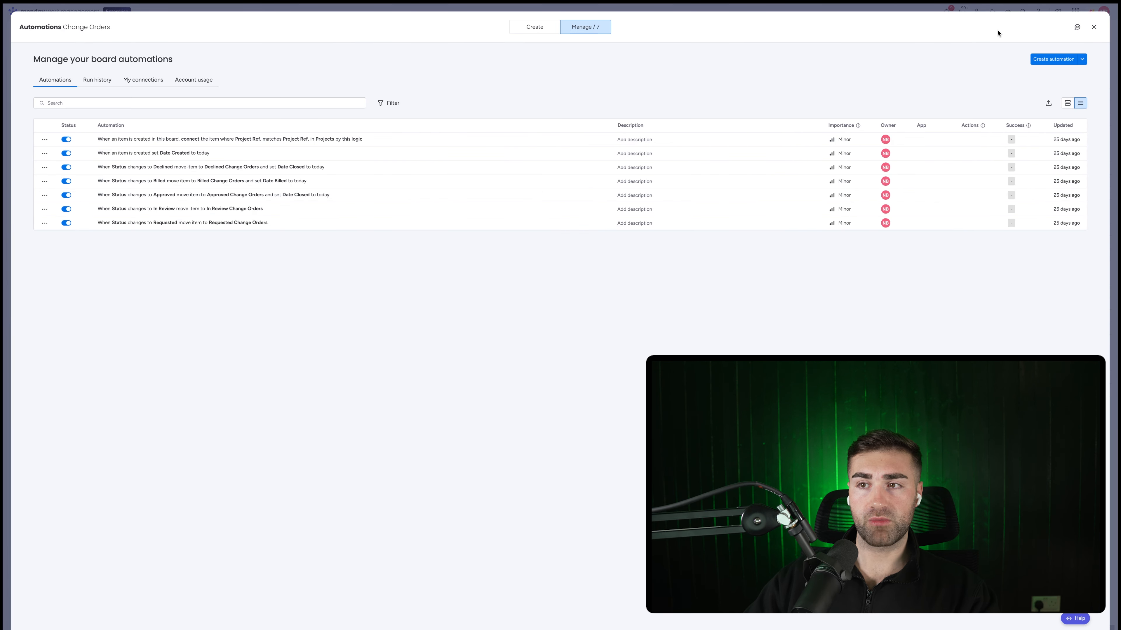
{"action": "left_click", "coordinate": [1050, 59]}
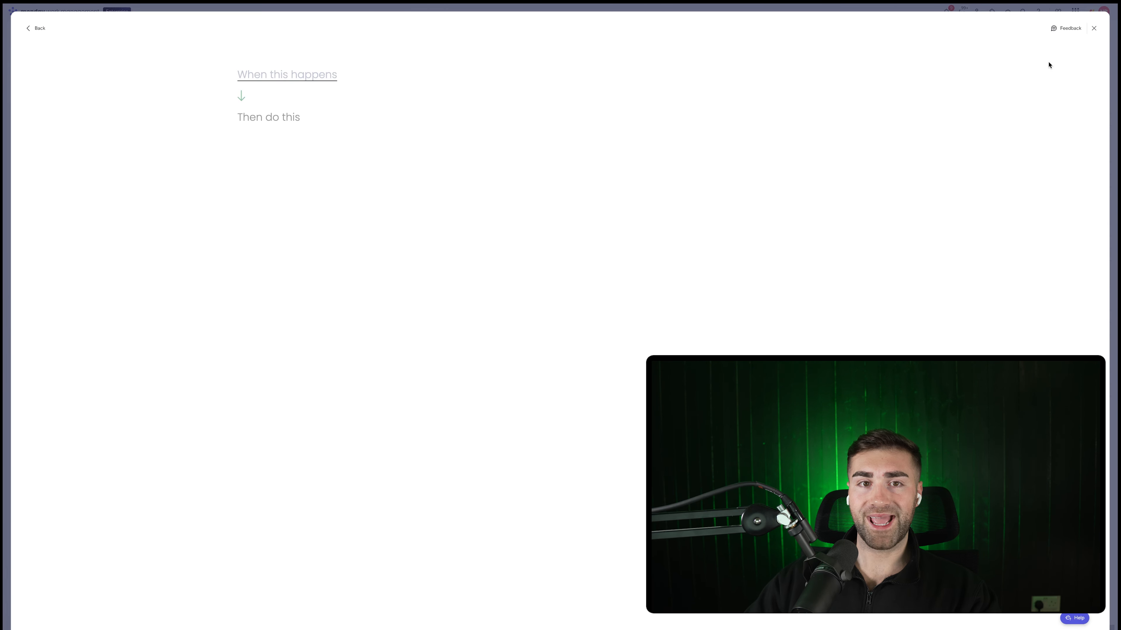
{"action": "left_click", "coordinate": [283, 75]}
{"action": "type", "text": "s"}
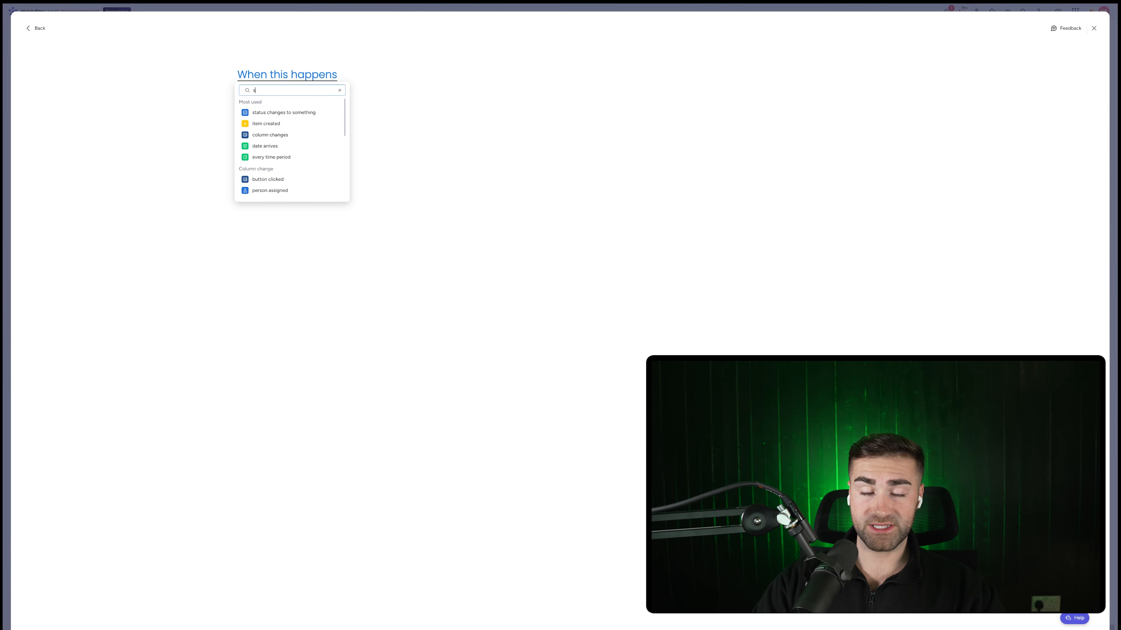
{"action": "type", "text": "tat"}
{"action": "left_click", "coordinate": [285, 111]}
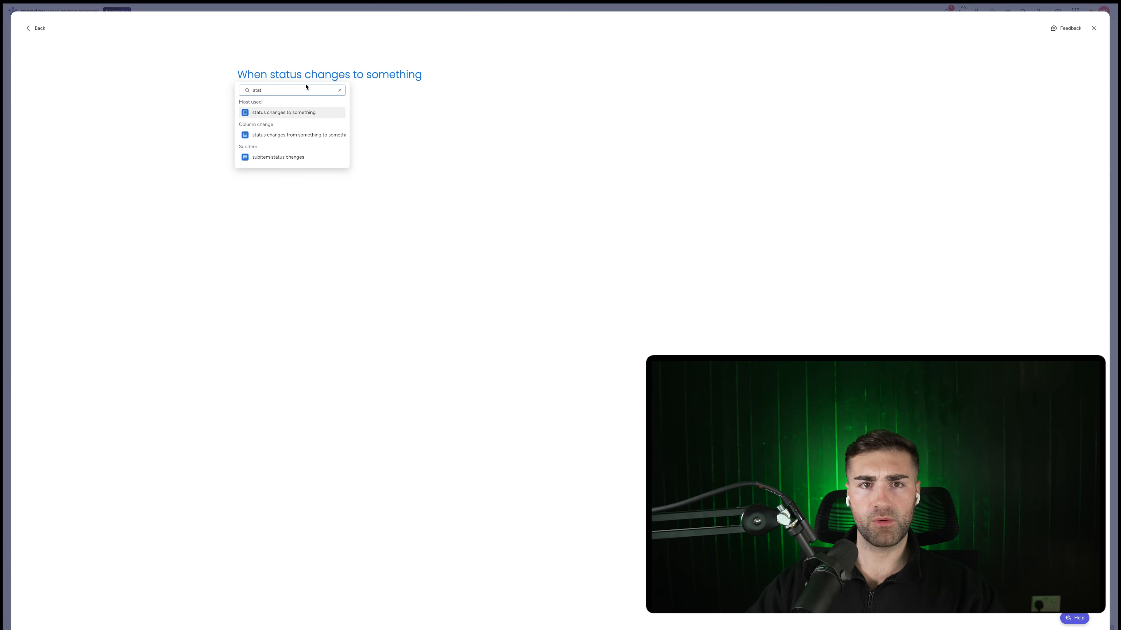
{"action": "left_click", "coordinate": [378, 78]}
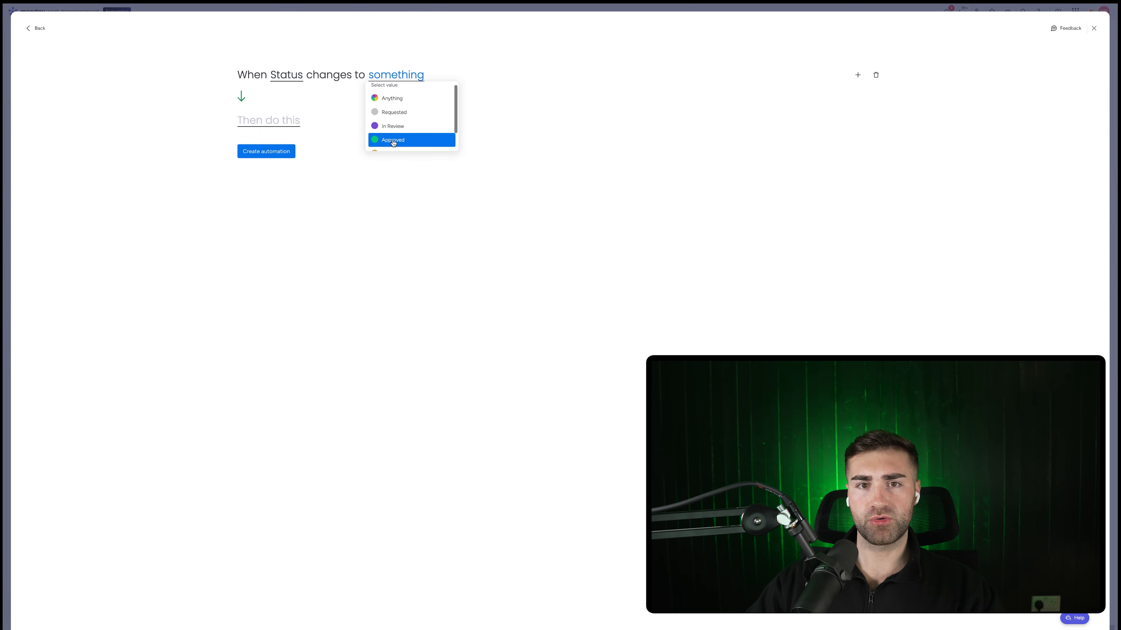
{"action": "left_click", "coordinate": [397, 141]}
Add the action that creates an item in another board and connects the boards.
{"action": "left_click", "coordinate": [271, 124]}
{"action": "type", "text": "create"}
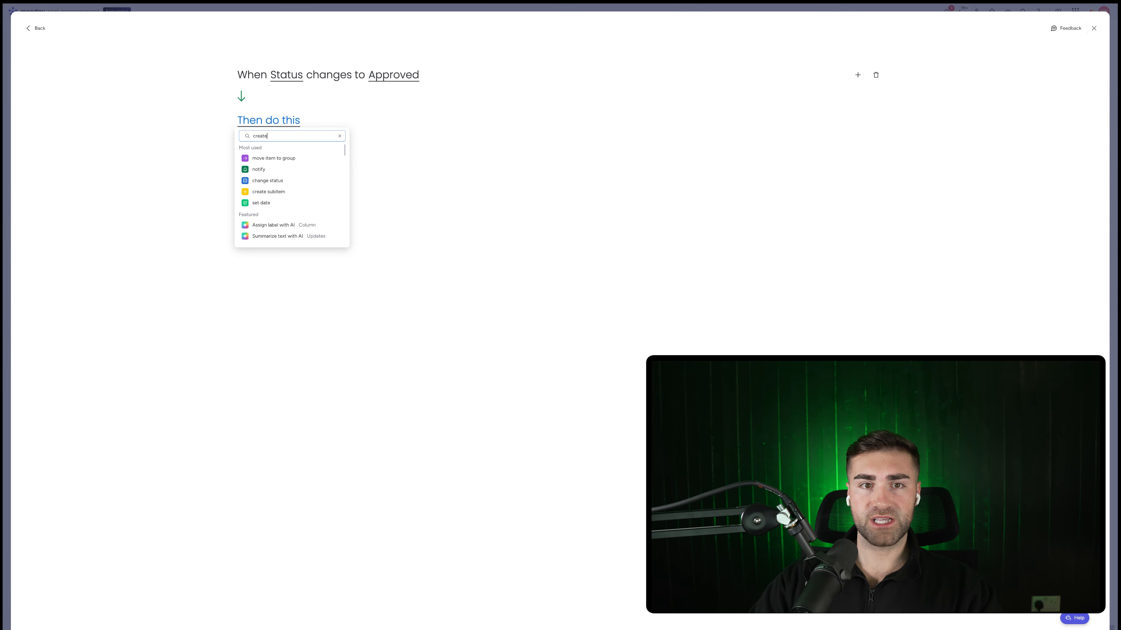
{"action": "type", "text": " item in boar"}
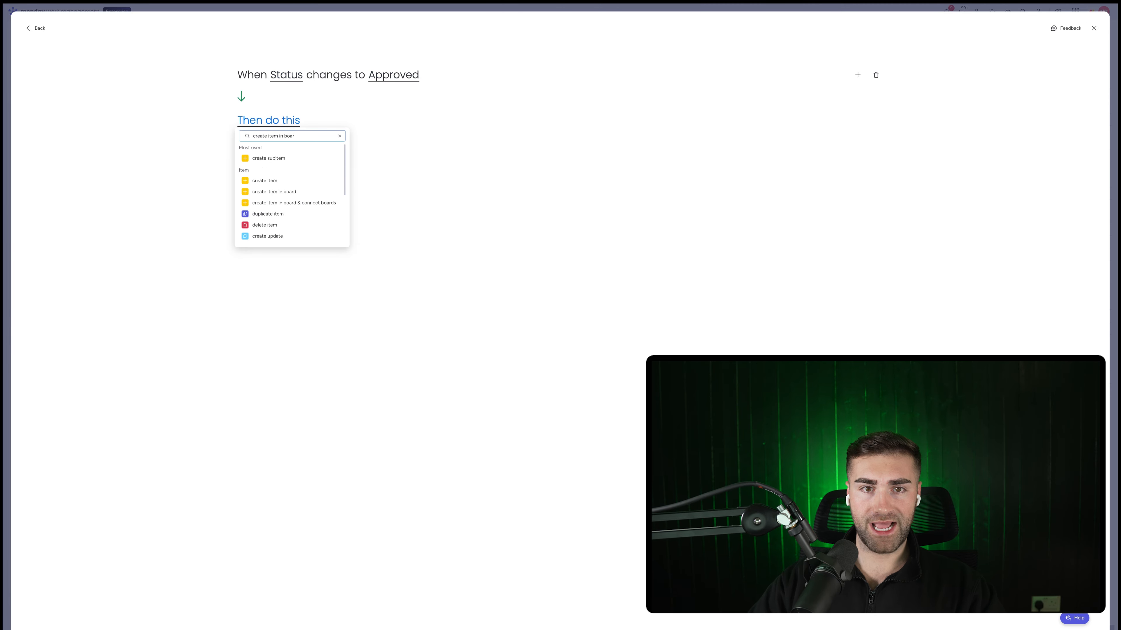
{"action": "type", "text": "d"}
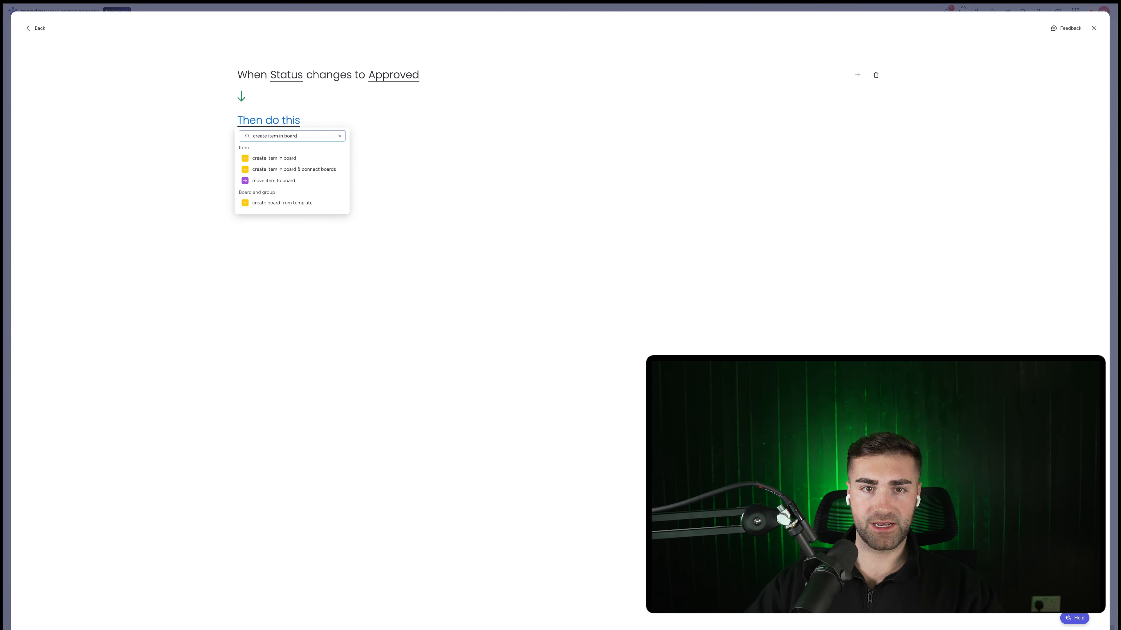
{"action": "left_click", "coordinate": [302, 169]}
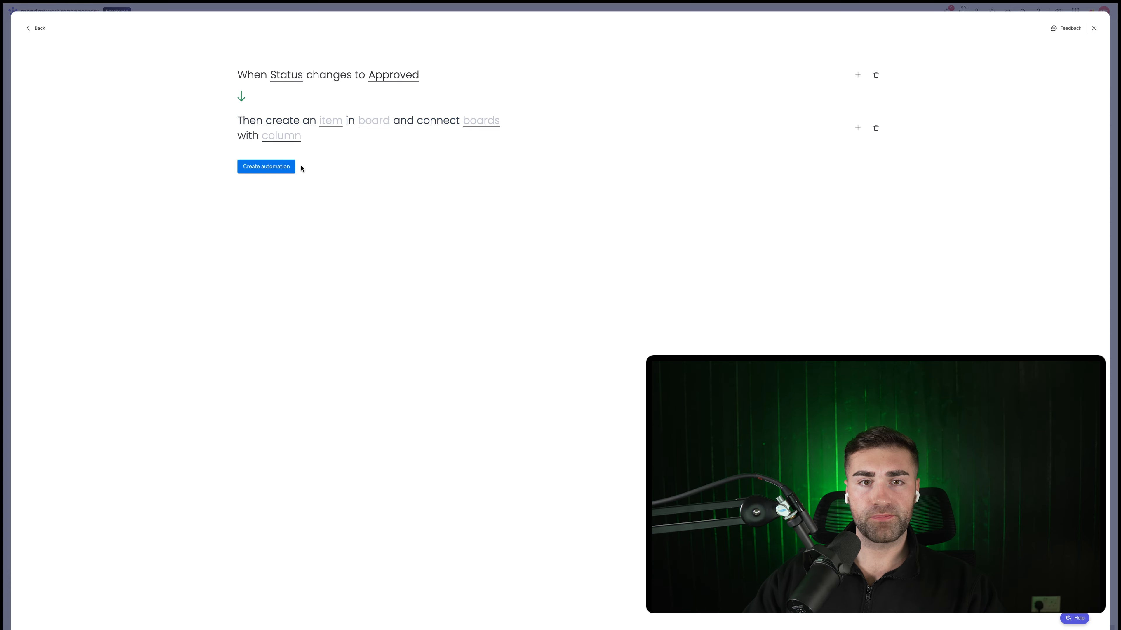
Set the action's target board to Billing Process and connect its Change Order column with the Billing Process column.
{"action": "left_click", "coordinate": [372, 125]}
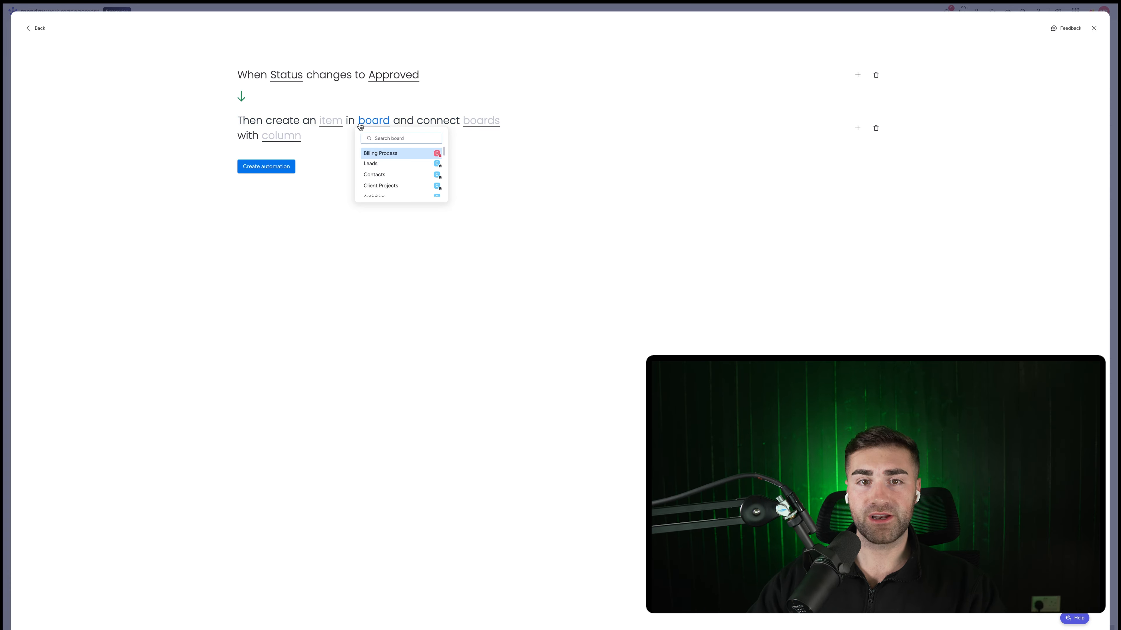
{"action": "left_click", "coordinate": [382, 153]}
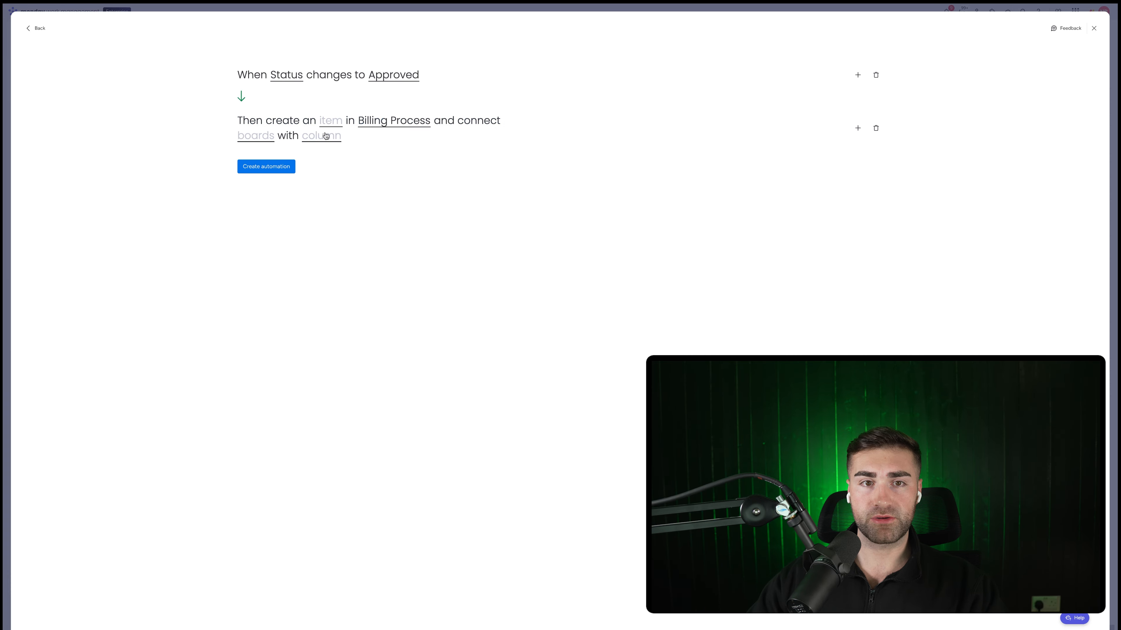
{"action": "left_click", "coordinate": [243, 138]}
{"action": "left_click", "coordinate": [267, 168]}
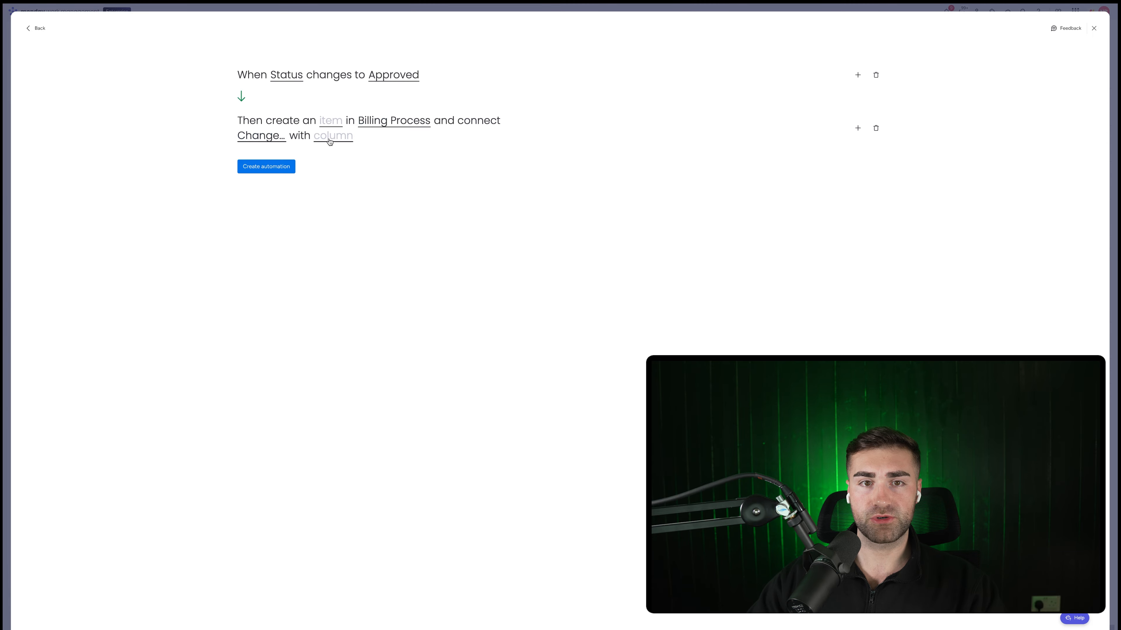
{"action": "left_click", "coordinate": [329, 140]}
{"action": "left_click", "coordinate": [337, 163]}
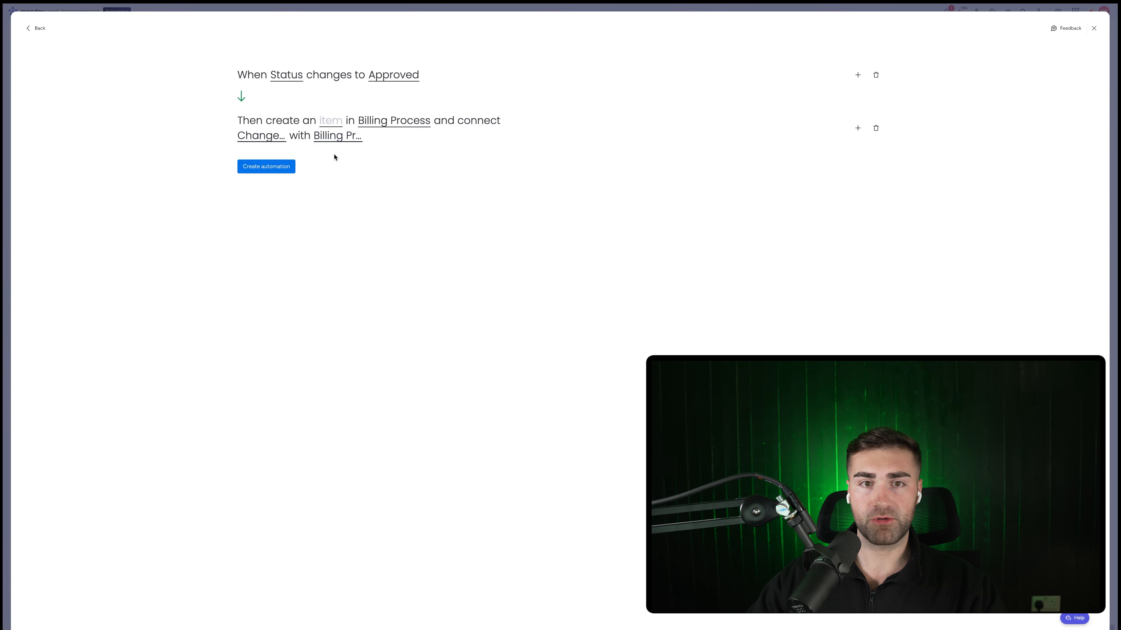
In the new item's column mapping, clear the Status mapping and fill Invoice ID from CO Ref.
{"action": "left_click", "coordinate": [329, 124]}
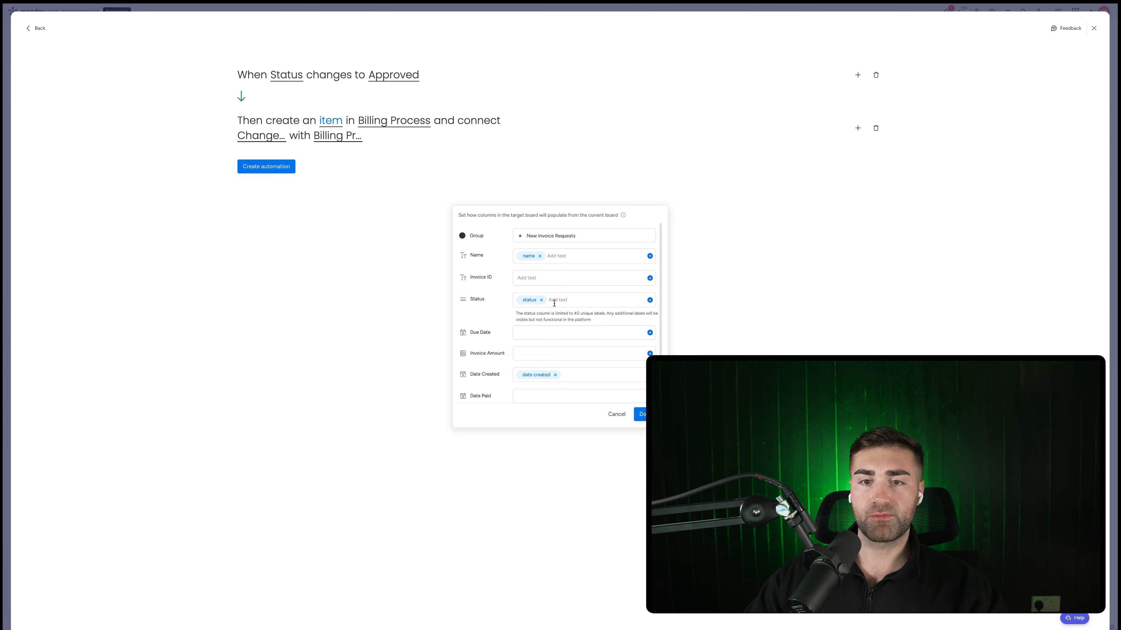
{"action": "left_click", "coordinate": [542, 300]}
{"action": "left_click", "coordinate": [643, 281]}
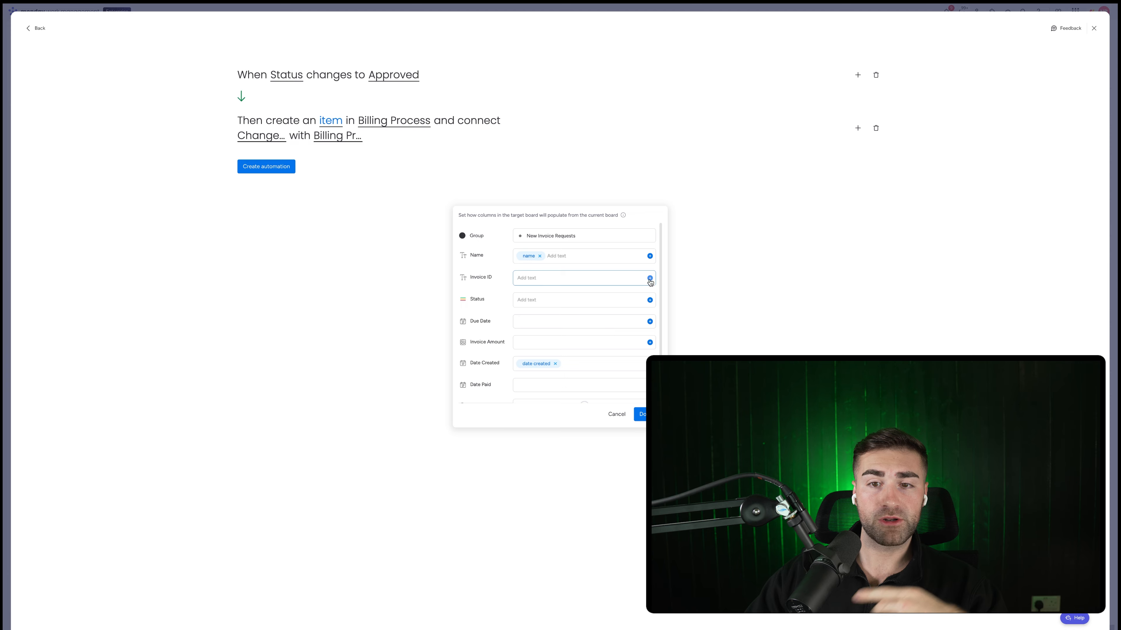
{"action": "left_click", "coordinate": [649, 279]}
{"action": "left_click", "coordinate": [546, 329]}
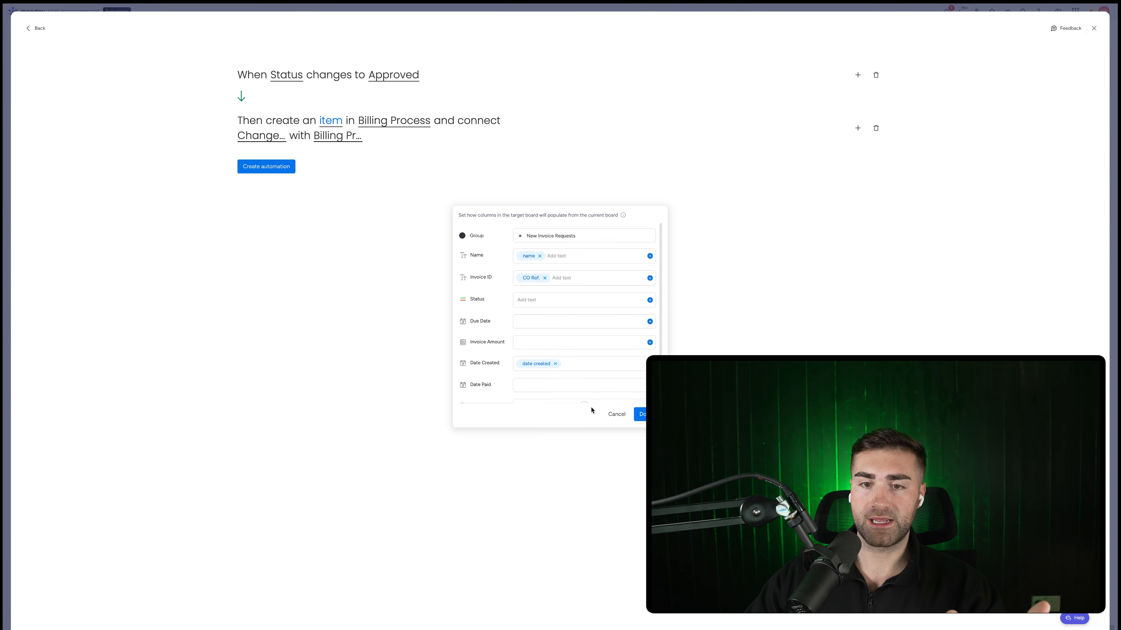
Clear the Date Created mapping and fill Invoice Amount from CO Value.
{"action": "left_click", "coordinate": [555, 363]}
{"action": "left_click", "coordinate": [649, 342]}
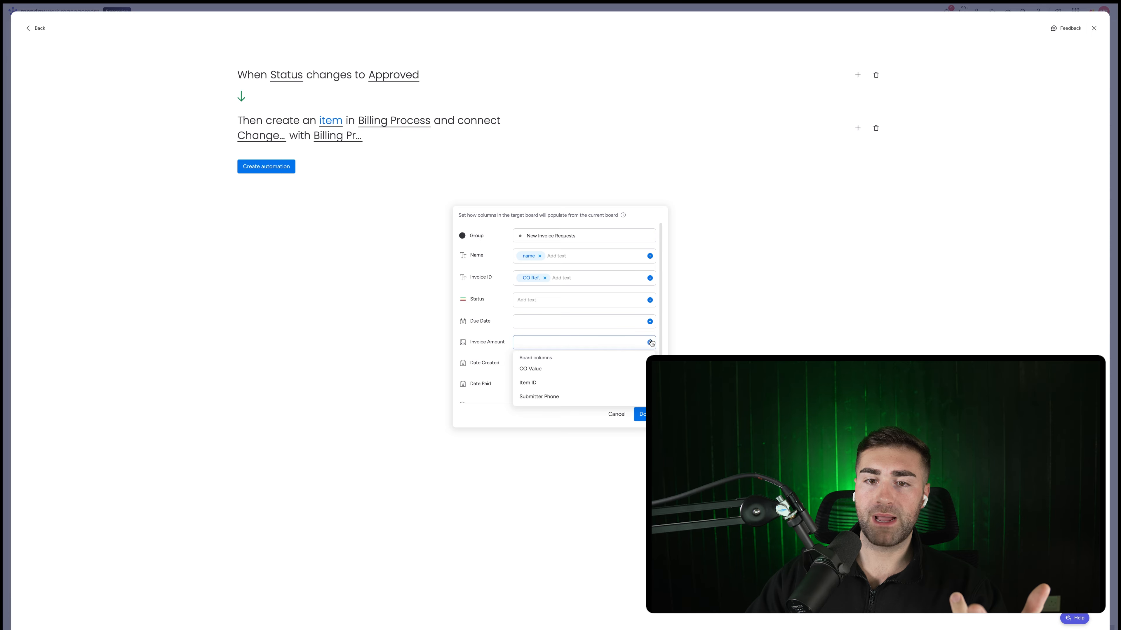
{"action": "left_click", "coordinate": [524, 369]}
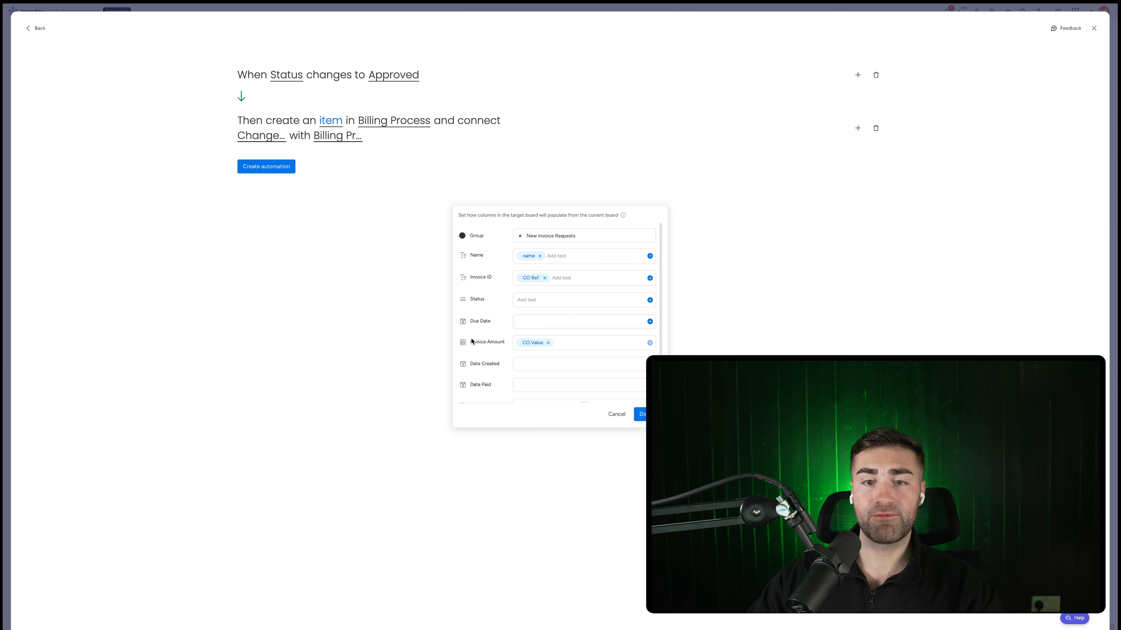
{"action": "scroll", "coordinate": [540, 342], "scroll_direction": "down", "scroll_amount": 1}
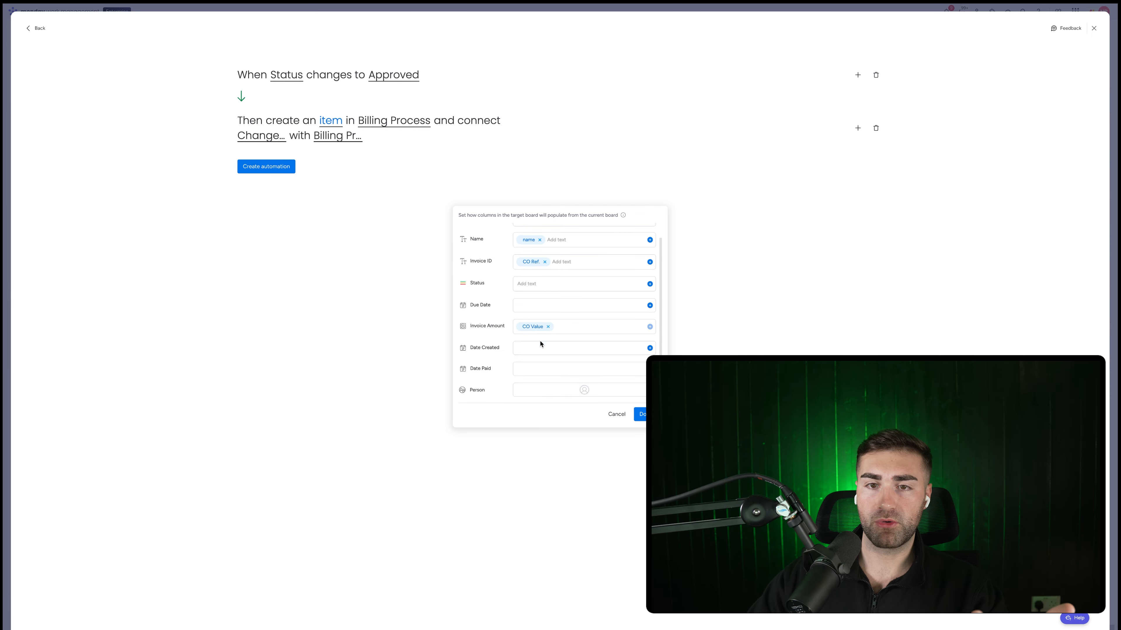
{"action": "scroll", "coordinate": [540, 343], "scroll_direction": "up", "scroll_amount": 1}
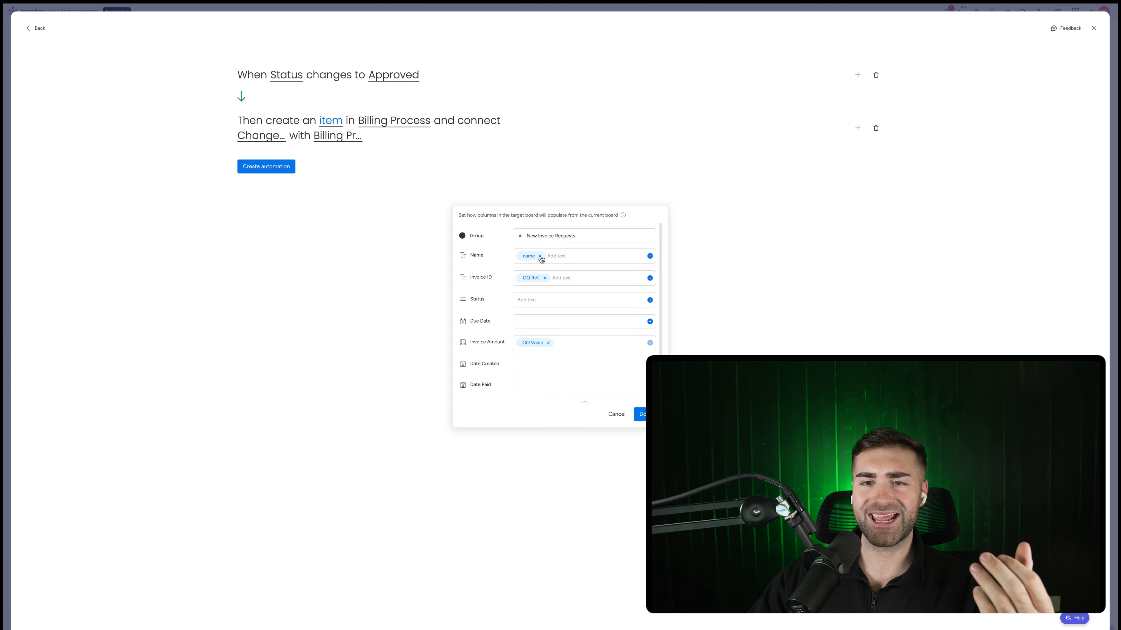
{"action": "left_click", "coordinate": [556, 257]}
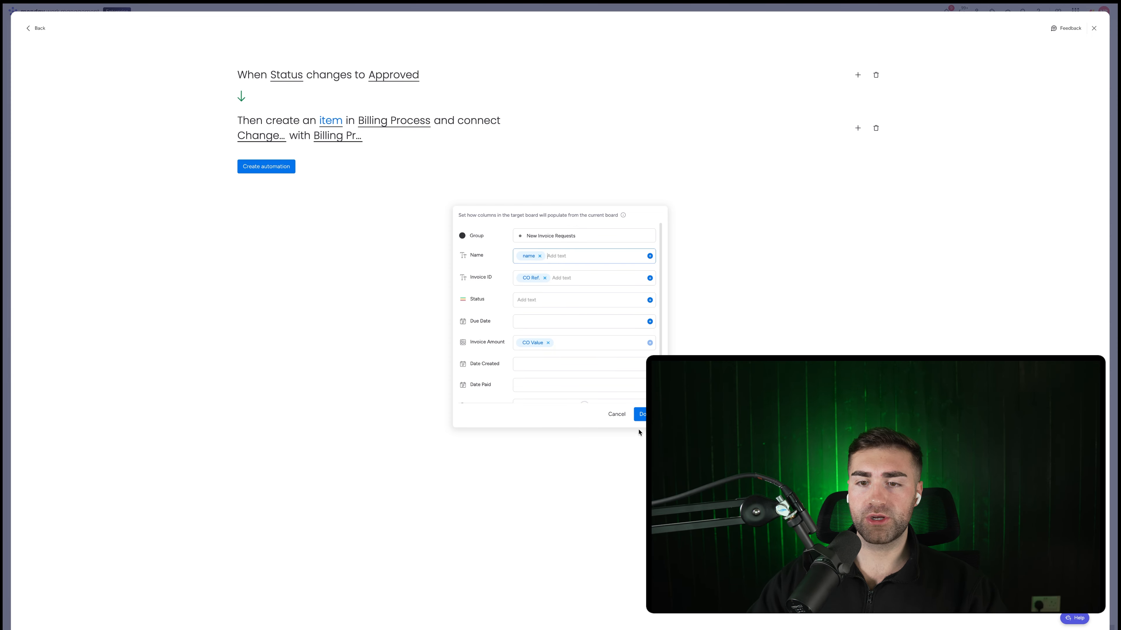
Save the column mapping, create the automation and return to the Change Orders board.
{"action": "left_click", "coordinate": [640, 415]}
{"action": "left_click", "coordinate": [262, 171]}
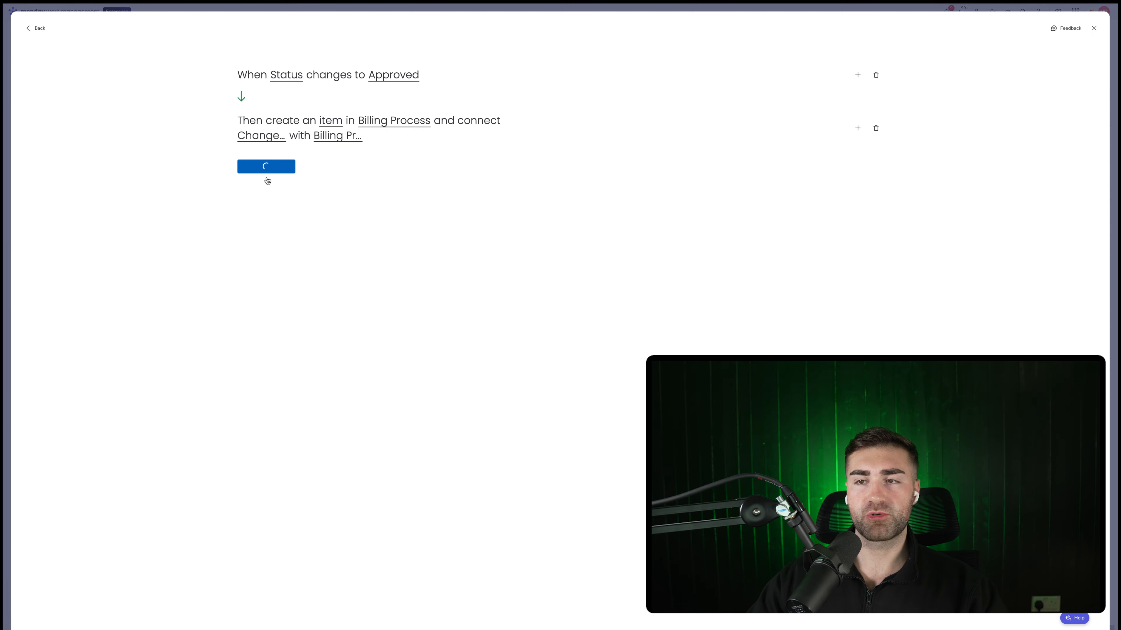
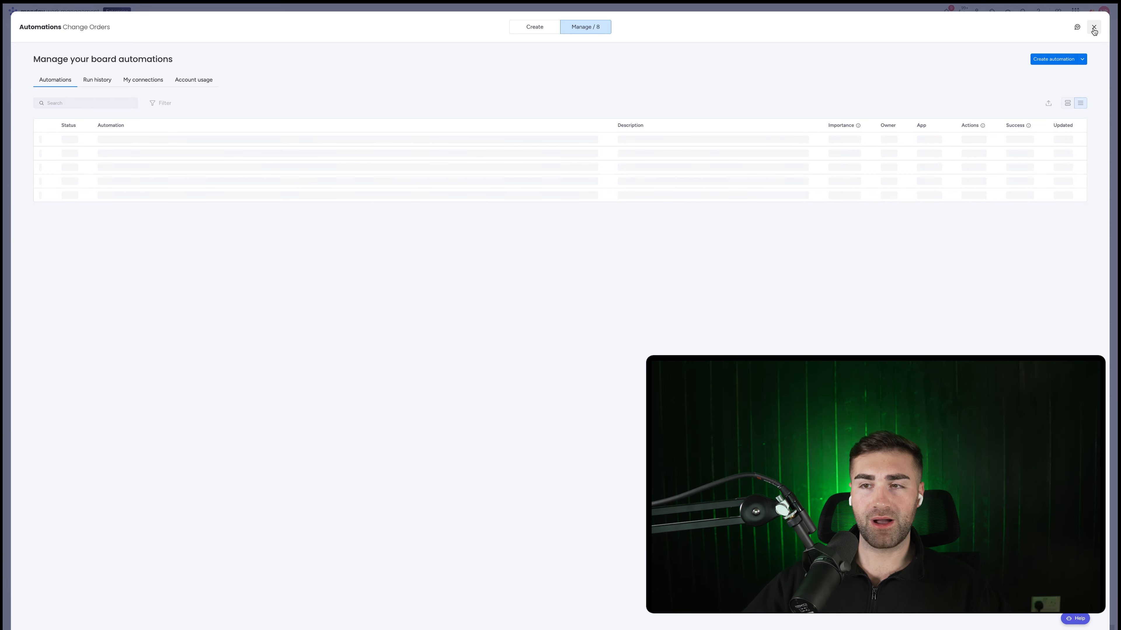
{"action": "left_click", "coordinate": [1094, 28]}
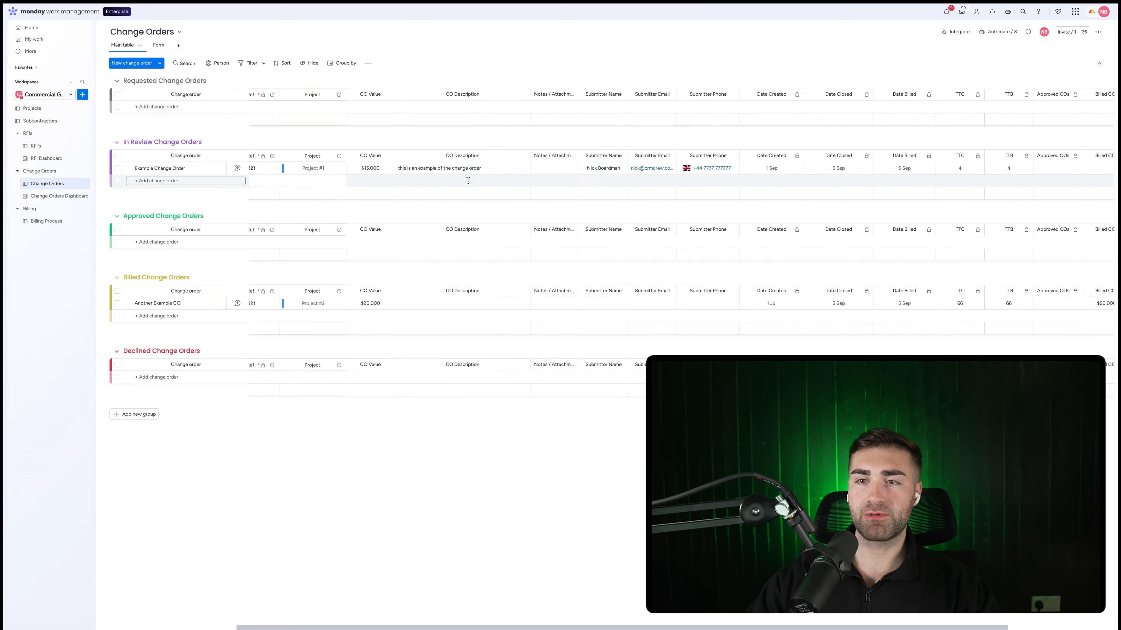
On the Billing Process board, delete all sample items from the New Invoice Requests and Sent Invoices groups.
{"action": "left_click", "coordinate": [65, 222]}
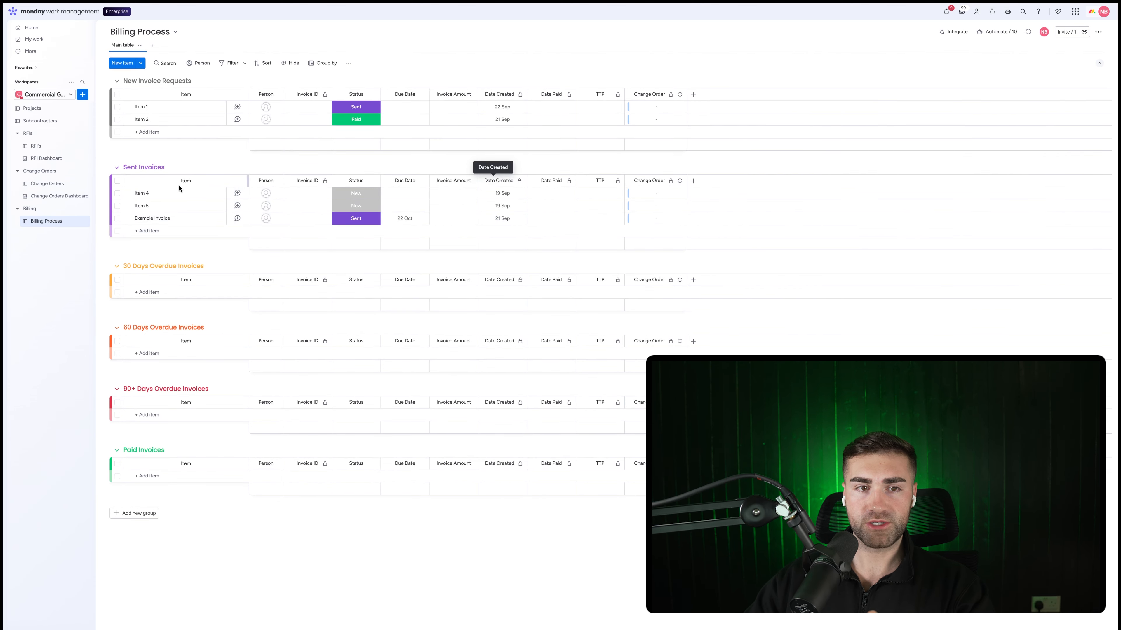
{"action": "left_click", "coordinate": [117, 193]}
{"action": "left_click", "coordinate": [117, 206]}
{"action": "left_click", "coordinate": [117, 218]}
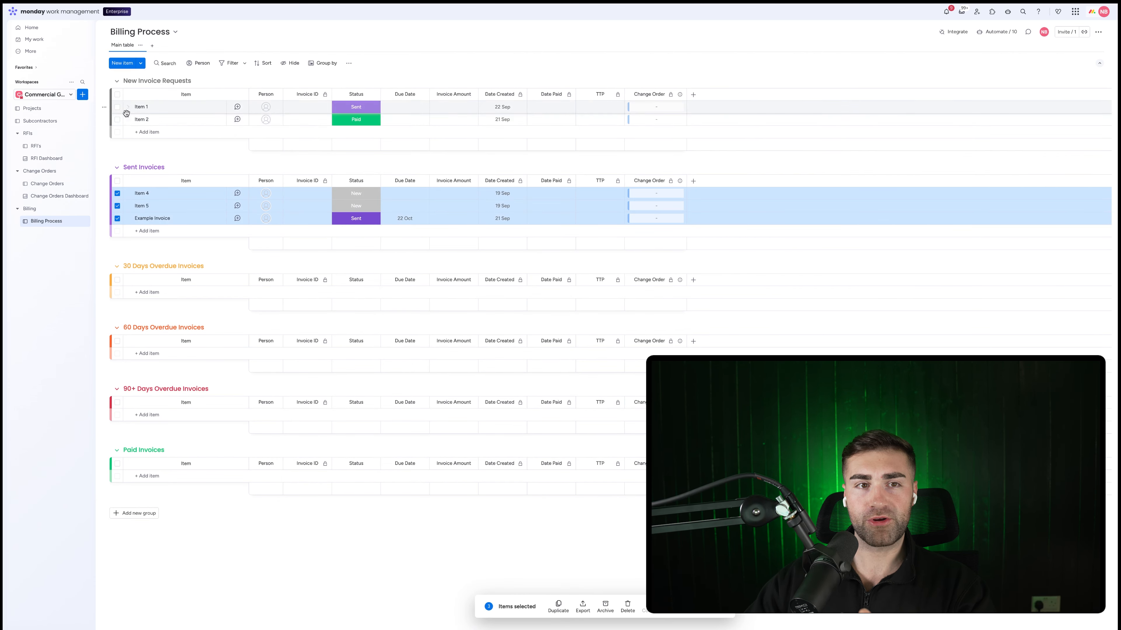
{"action": "left_click", "coordinate": [117, 119]}
{"action": "left_click", "coordinate": [117, 107]}
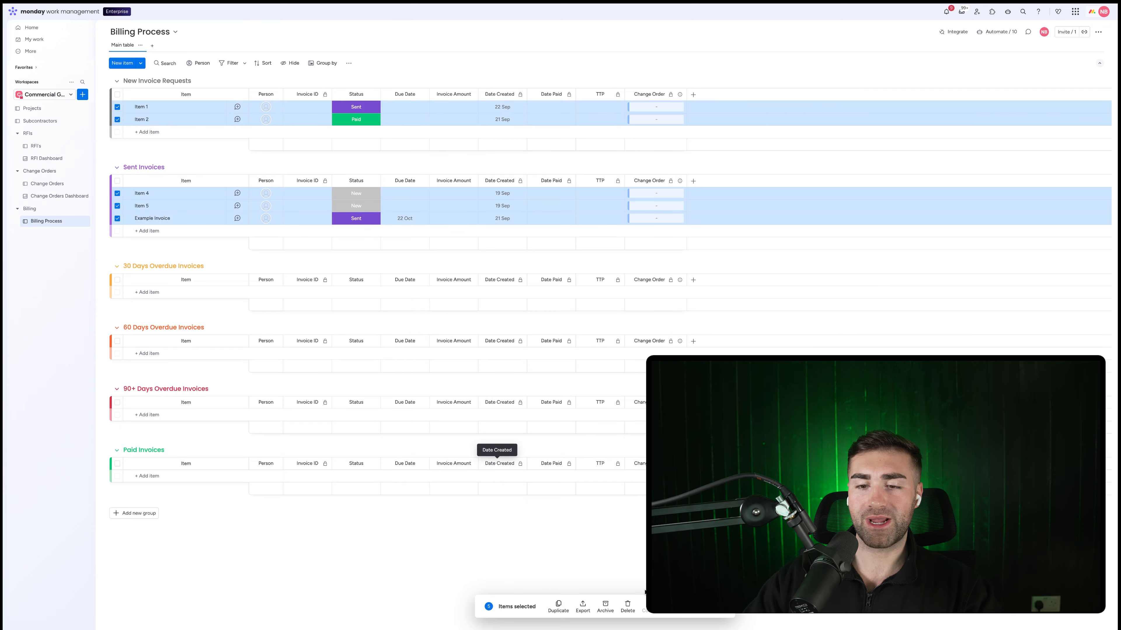
{"action": "left_click", "coordinate": [627, 607]}
{"action": "left_click", "coordinate": [621, 343]}
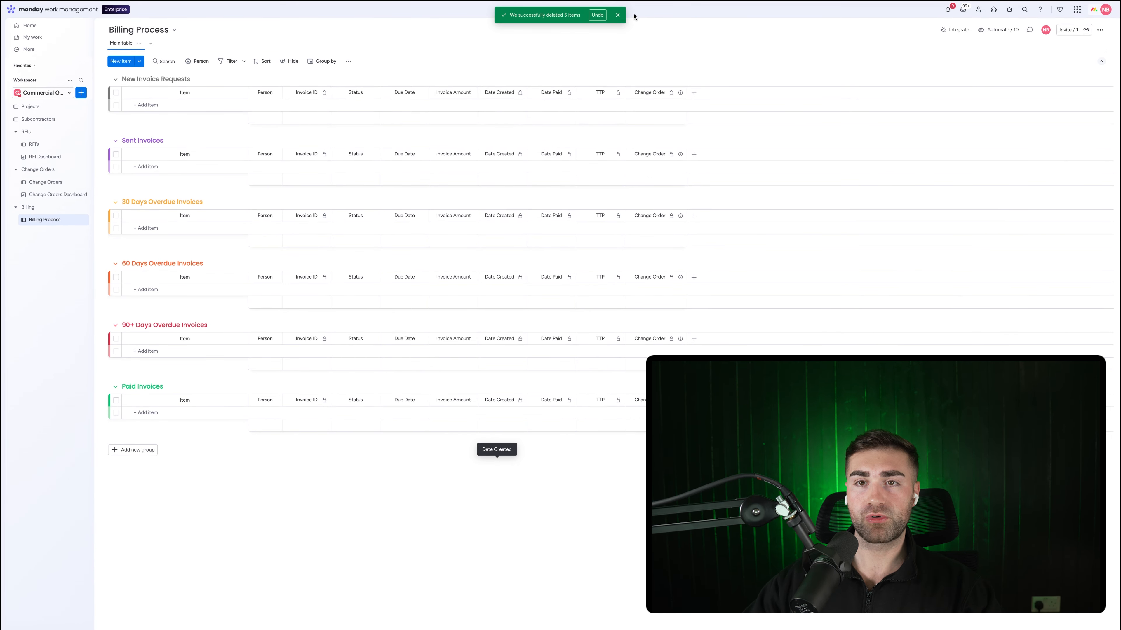
On the Change Orders board, set the status of Example Change Order to Approved.
{"action": "left_click", "coordinate": [56, 188]}
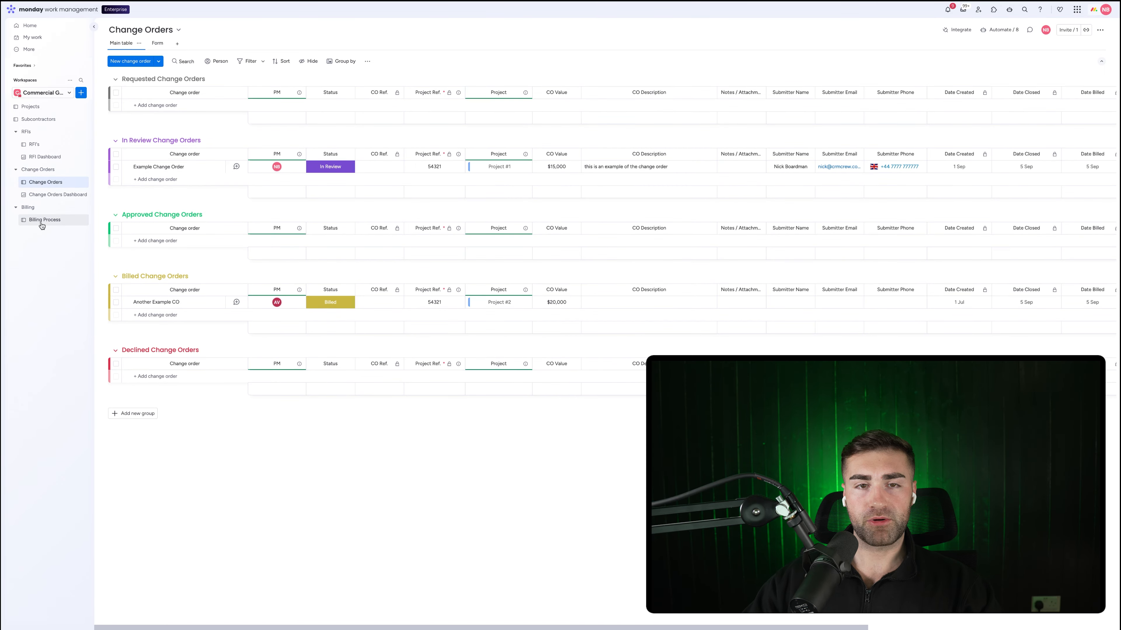
{"action": "left_click", "coordinate": [42, 220]}
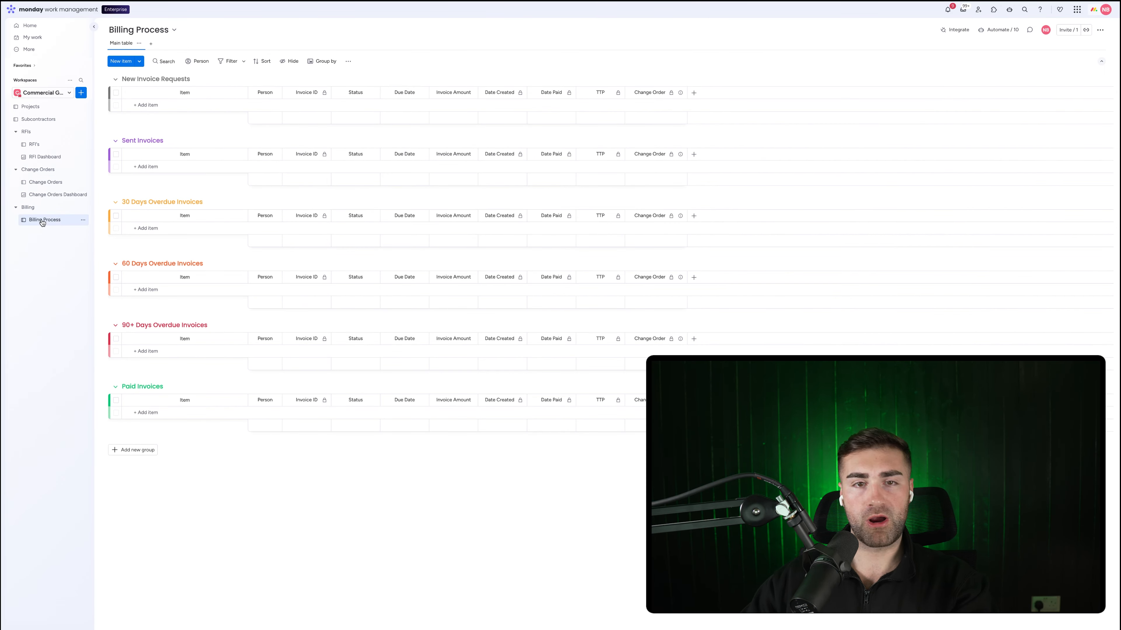
{"action": "left_click", "coordinate": [64, 183]}
{"action": "left_click", "coordinate": [323, 170]}
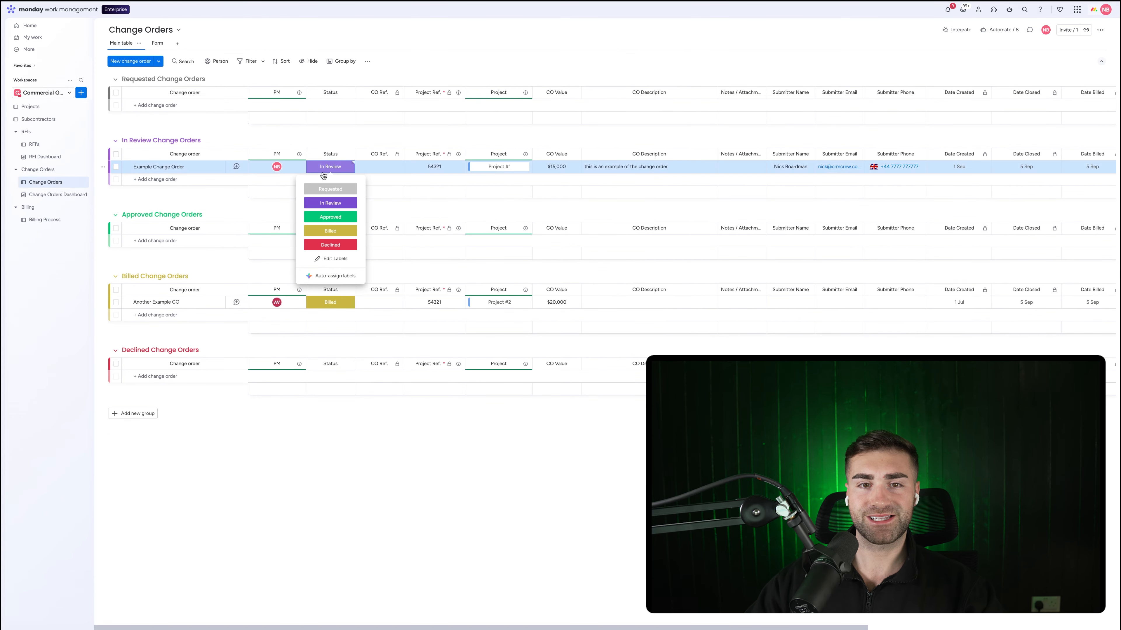
{"action": "left_click", "coordinate": [323, 216]}
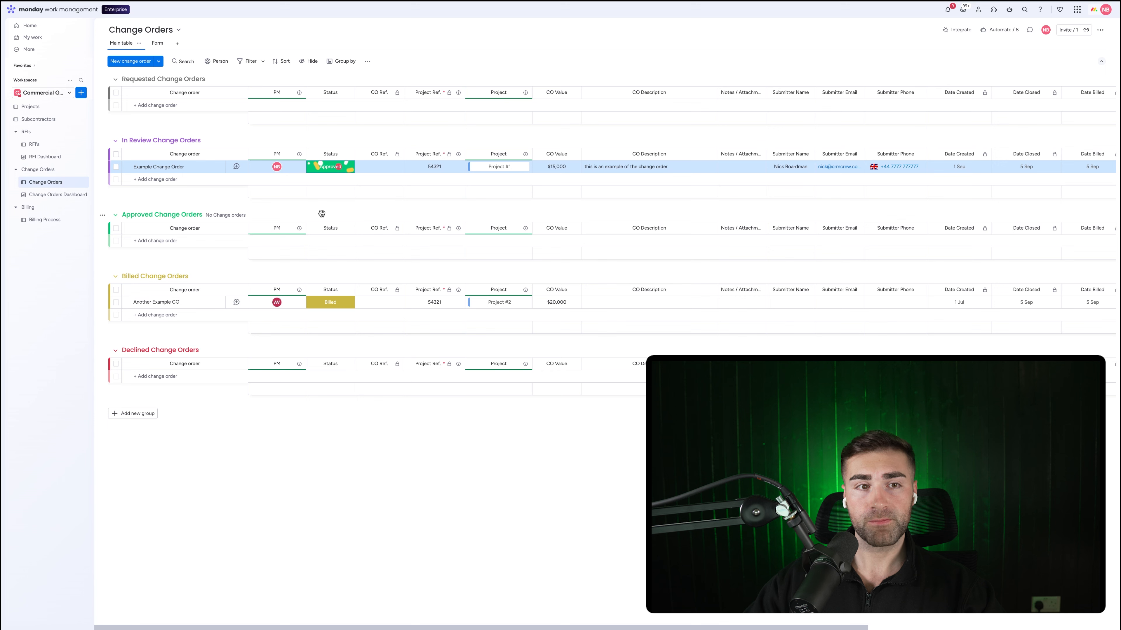
On the Billing Process board, add a Mirror column that shows the Project column through the Change Order connection.
{"action": "left_click", "coordinate": [40, 222]}
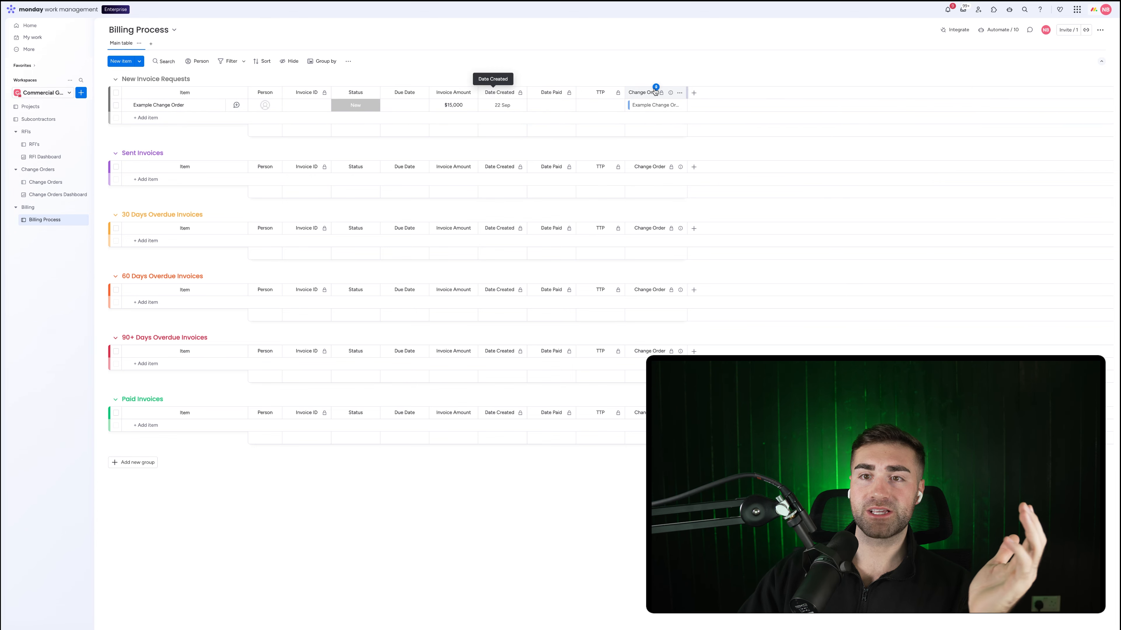
{"action": "left_click", "coordinate": [694, 97]}
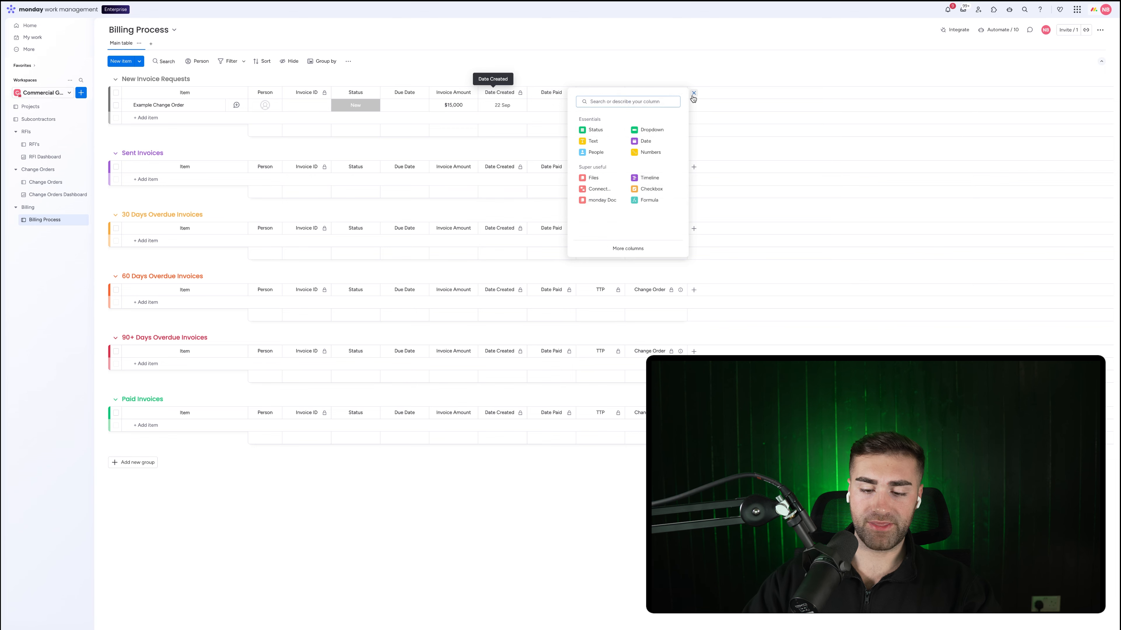
{"action": "type", "text": "mirror"}
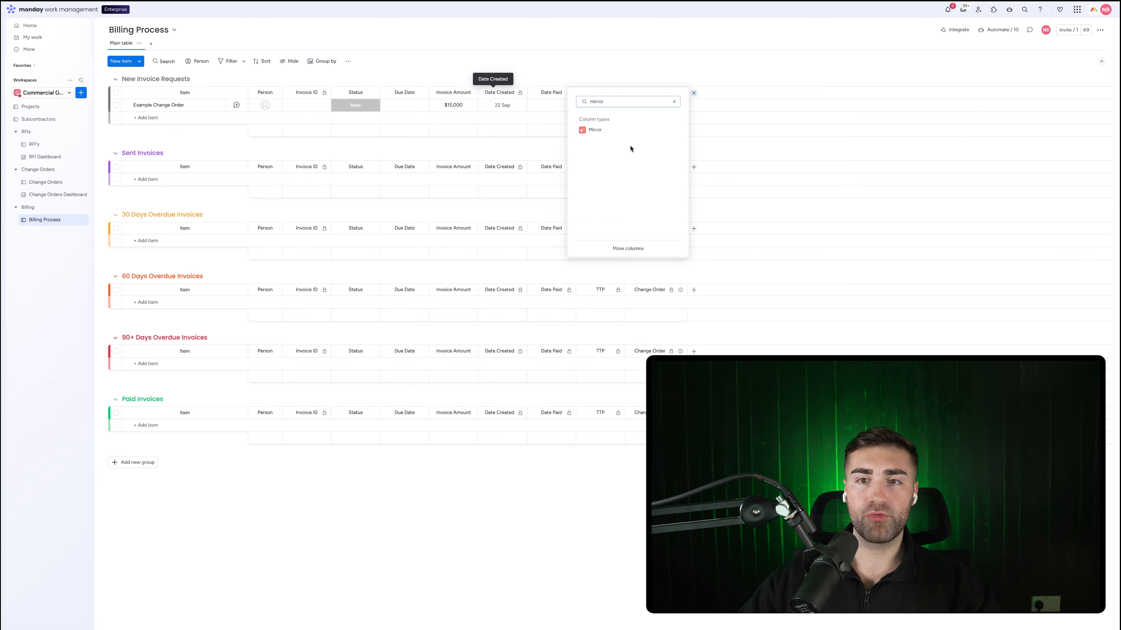
{"action": "left_click", "coordinate": [595, 130]}
{"action": "left_click", "coordinate": [703, 107]}
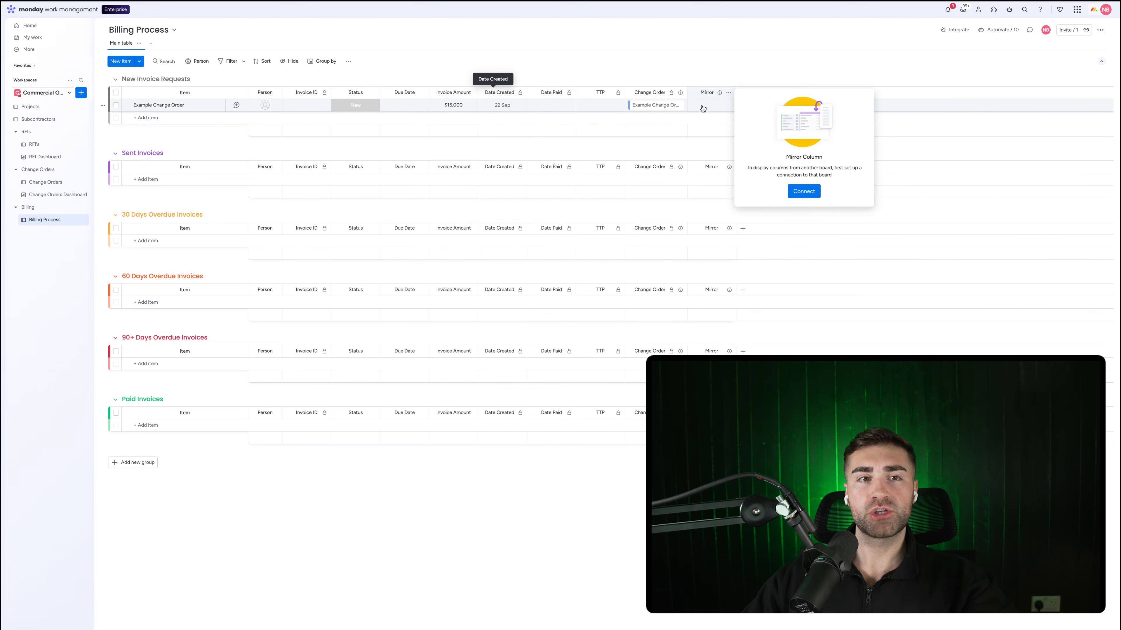
{"action": "left_click", "coordinate": [814, 193]}
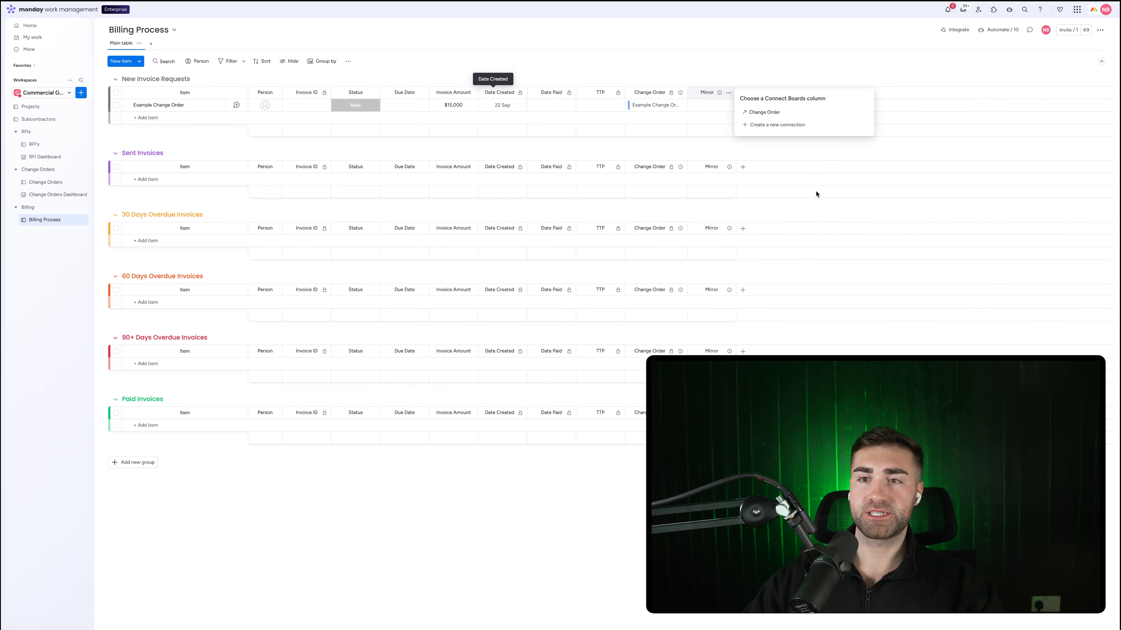
{"action": "left_click", "coordinate": [770, 113]}
{"action": "left_click", "coordinate": [789, 142]}
{"action": "scroll", "coordinate": [790, 181], "scroll_direction": "down", "scroll_amount": 3}
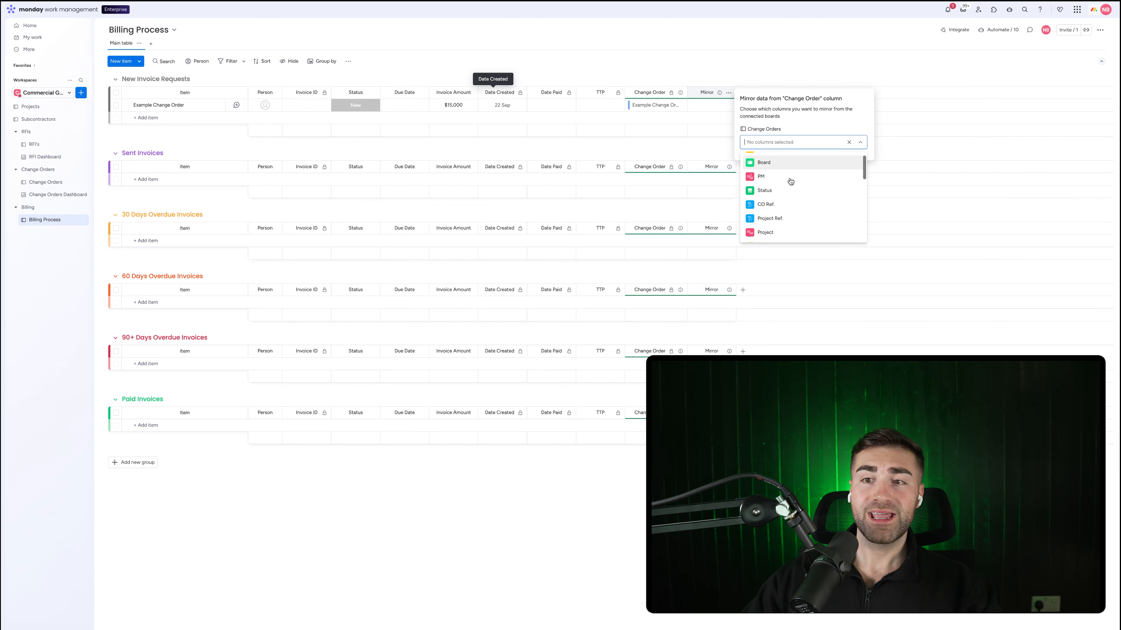
{"action": "left_click", "coordinate": [777, 229]}
{"action": "left_click", "coordinate": [719, 82]}
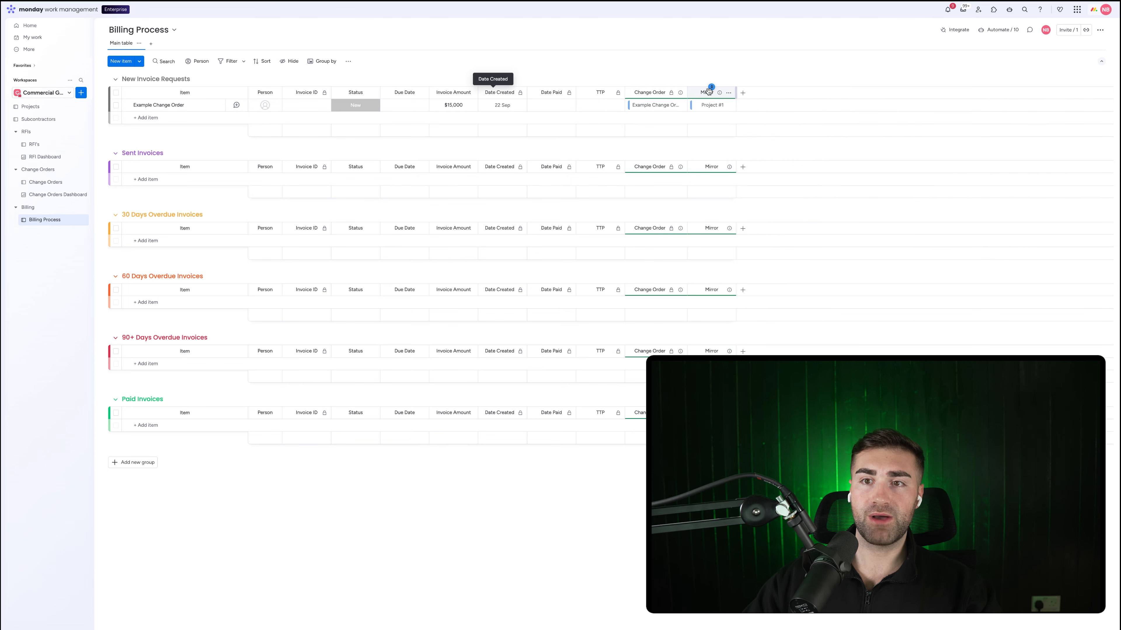
Rename the new mirror column to Project and widen it slightly.
{"action": "left_click", "coordinate": [711, 93]}
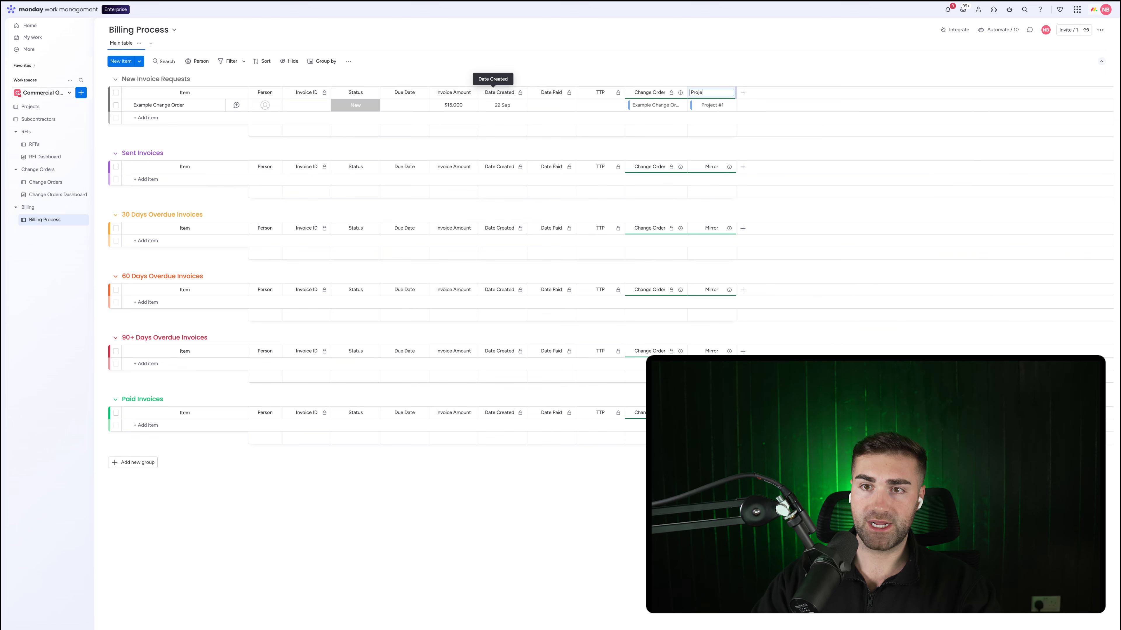
{"action": "key", "text": "Return"}
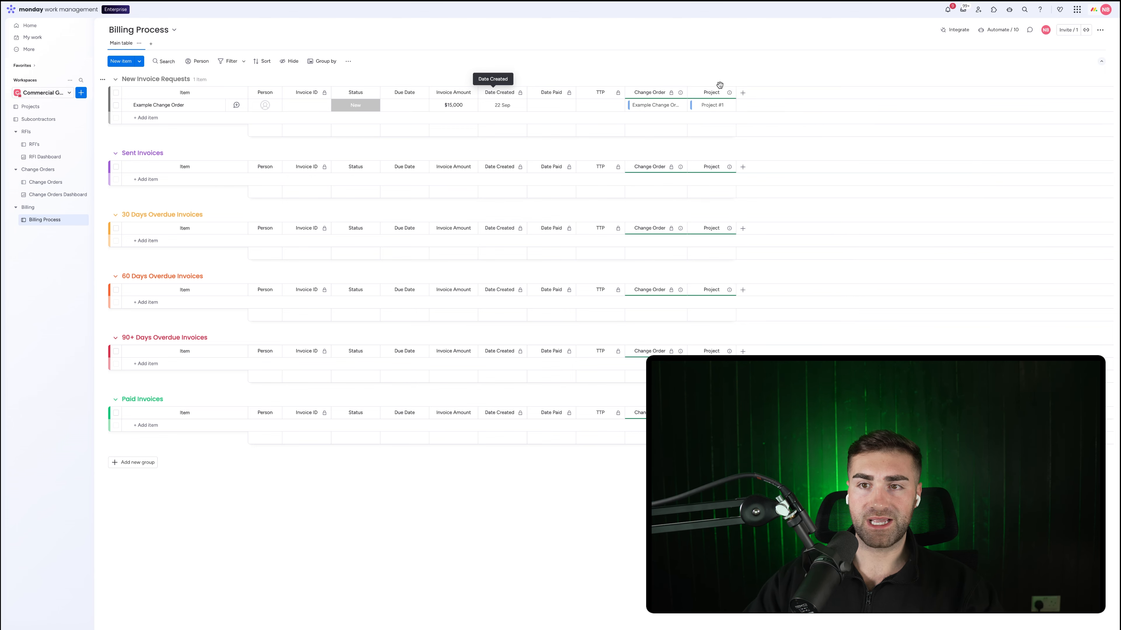
{"action": "left_click_drag", "start_coordinate": [735, 93], "coordinate": [754, 92]}
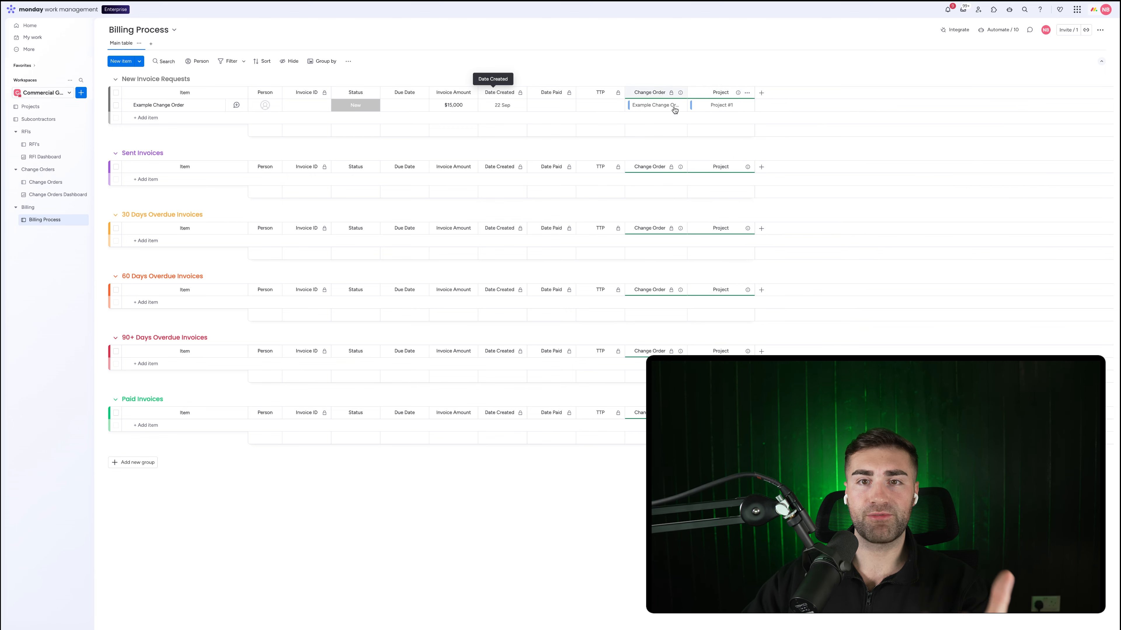
Add another Mirror column to the Billing Process board that shows PM through the Change Order connection.
{"action": "left_click", "coordinate": [761, 92]}
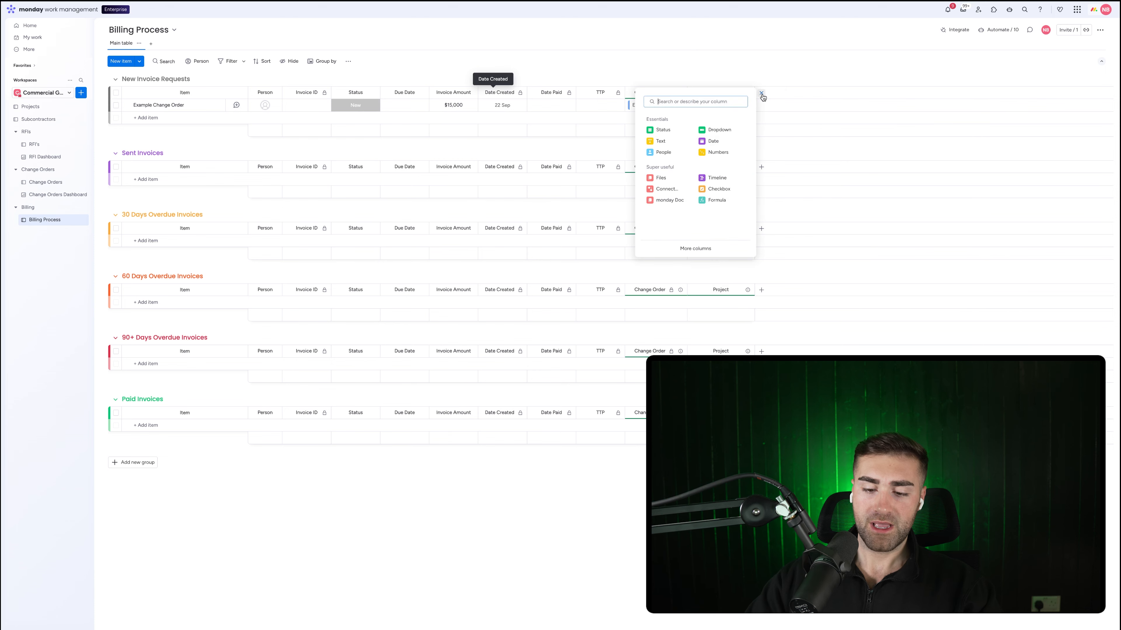
{"action": "type", "text": "mirror"}
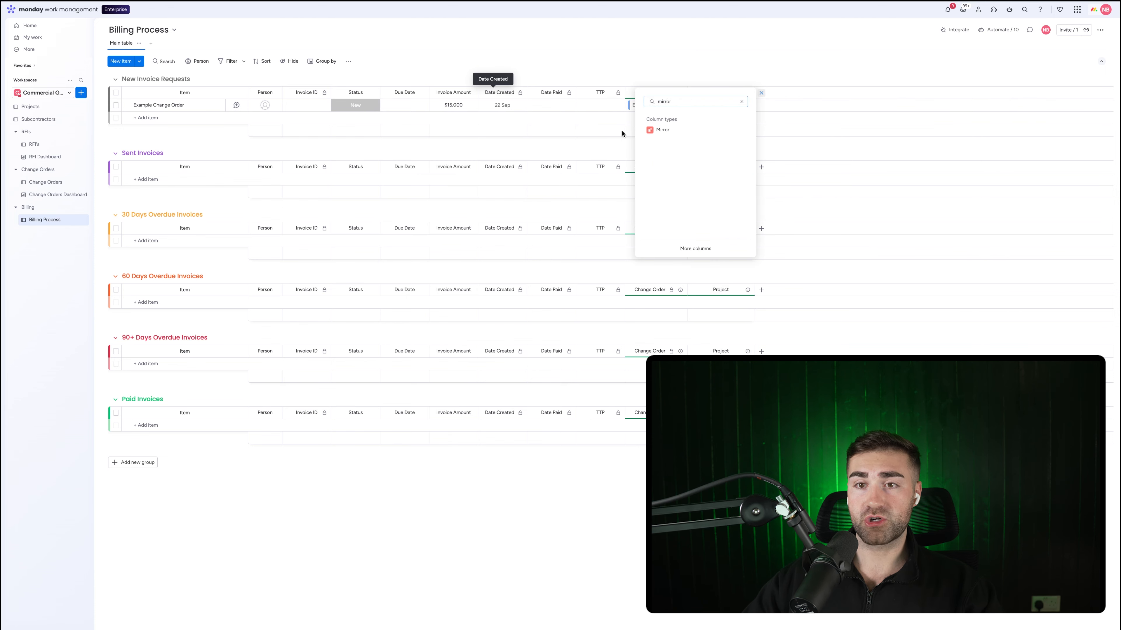
{"action": "left_click", "coordinate": [662, 129]}
{"action": "left_click", "coordinate": [788, 110]}
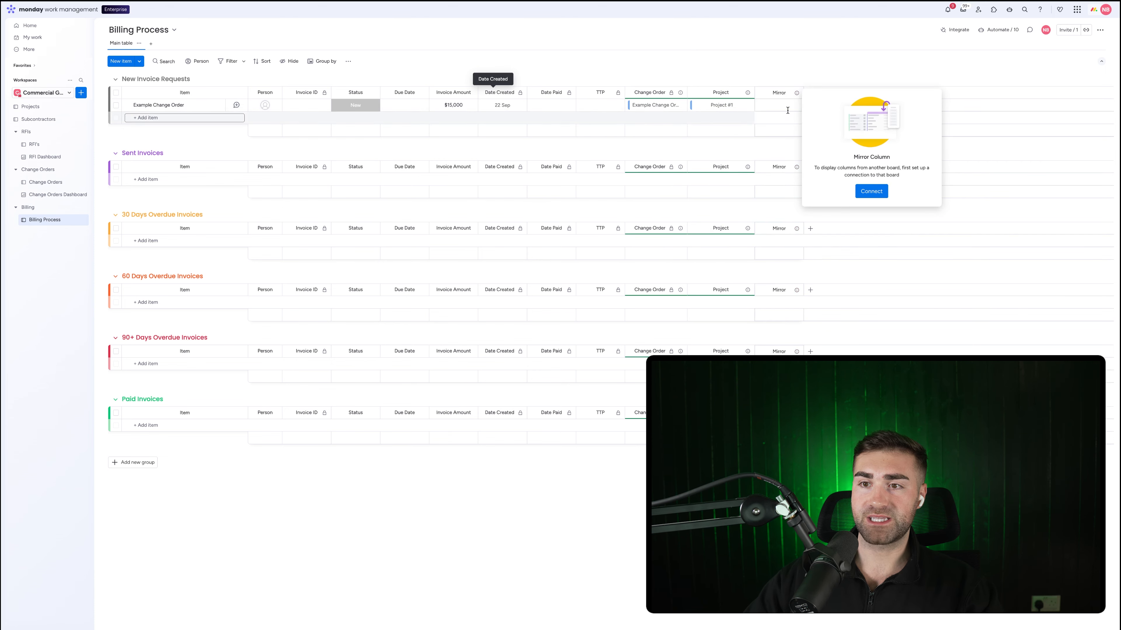
{"action": "left_click", "coordinate": [871, 191]}
{"action": "left_click", "coordinate": [844, 125]}
{"action": "left_click", "coordinate": [831, 142]}
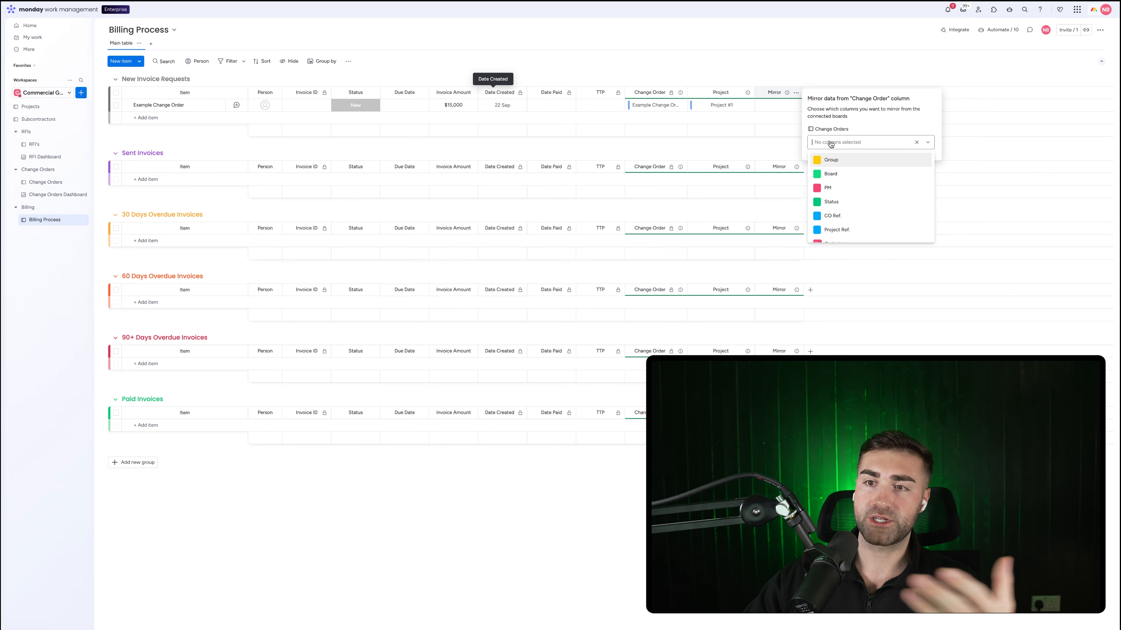
{"action": "scroll", "coordinate": [840, 186], "scroll_direction": "down", "scroll_amount": 3}
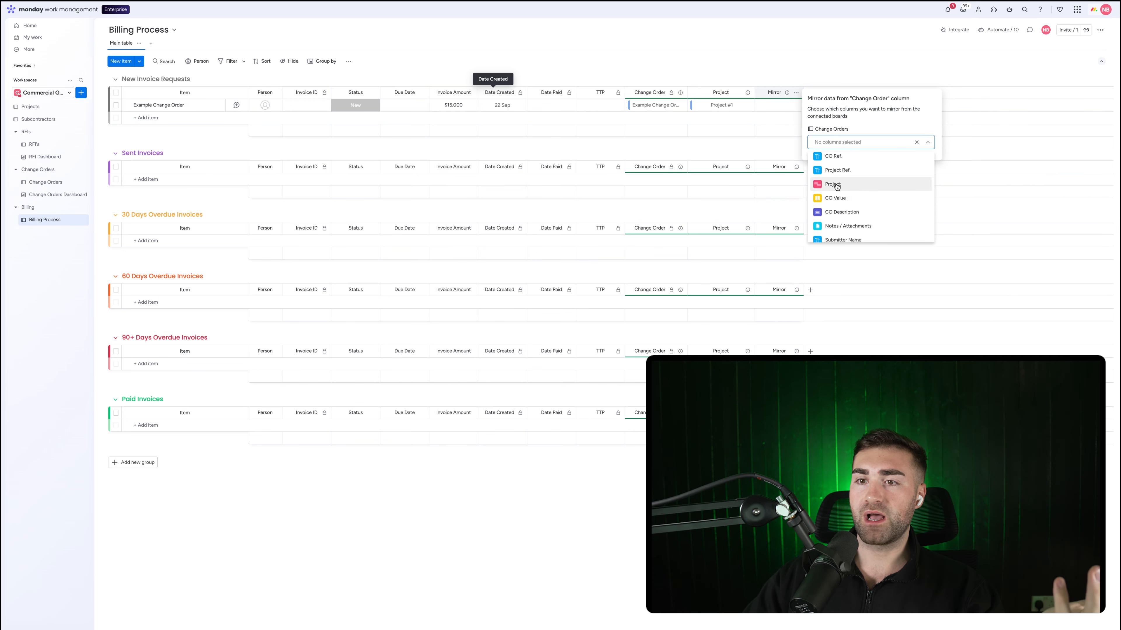
{"action": "scroll", "coordinate": [838, 187], "scroll_direction": "down", "scroll_amount": 2}
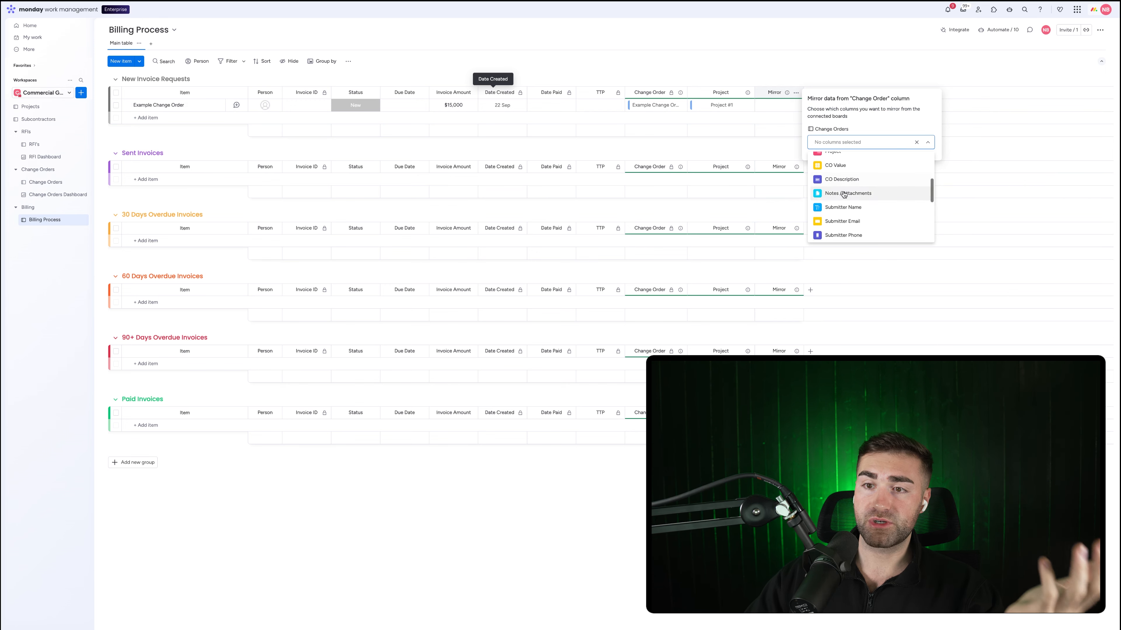
{"action": "scroll", "coordinate": [844, 194], "scroll_direction": "down", "scroll_amount": 8}
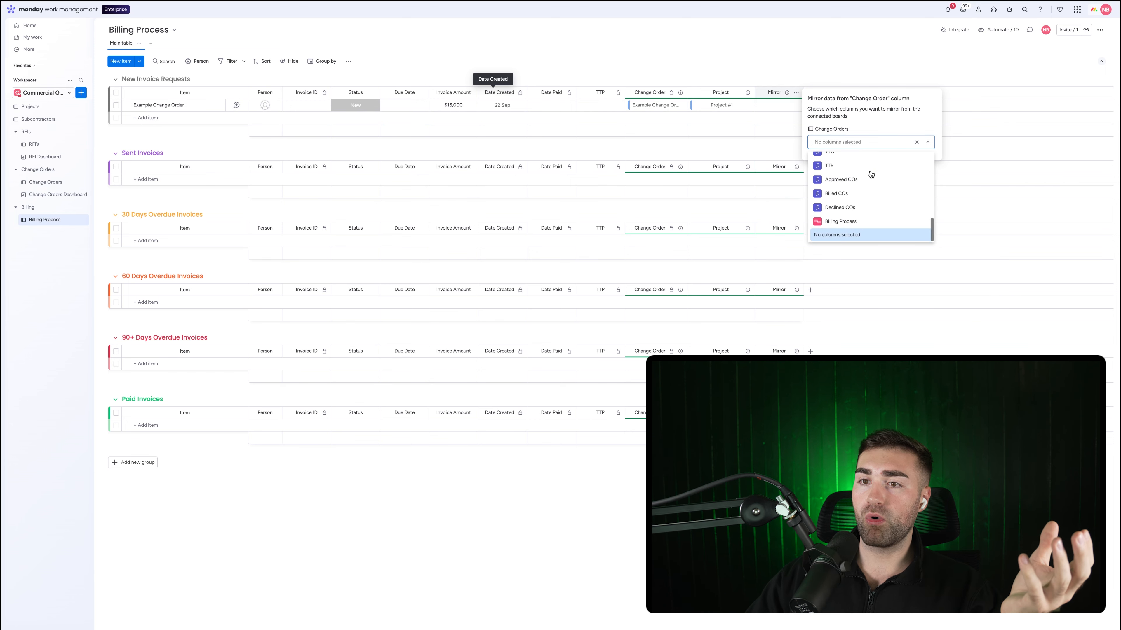
{"action": "scroll", "coordinate": [870, 179], "scroll_direction": "up", "scroll_amount": 2}
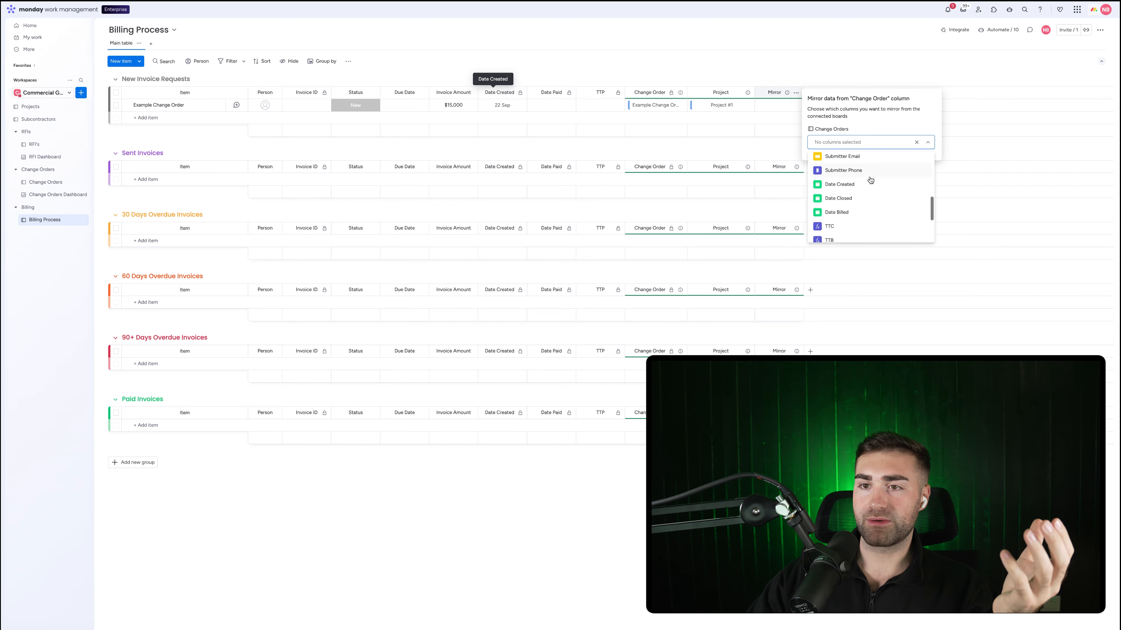
{"action": "scroll", "coordinate": [867, 179], "scroll_direction": "up", "scroll_amount": 5}
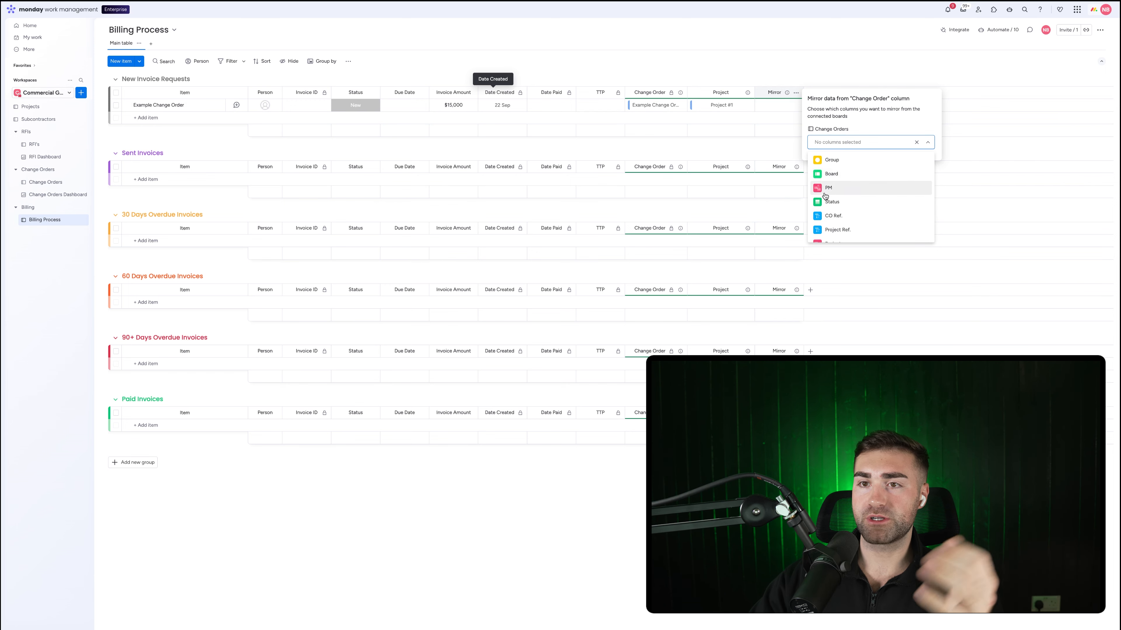
{"action": "left_click", "coordinate": [827, 188]}
Rename the second mirror column to PM and place the PM and Project columns between Invoice Amount and Date Created.
{"action": "left_click", "coordinate": [775, 93]}
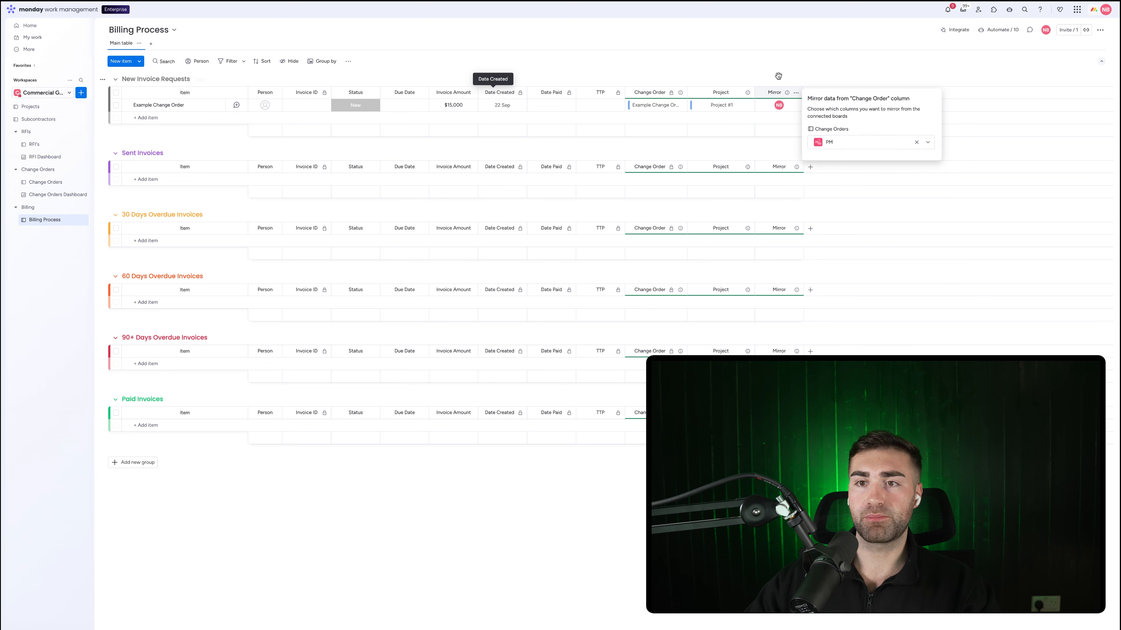
{"action": "left_click", "coordinate": [774, 93]}
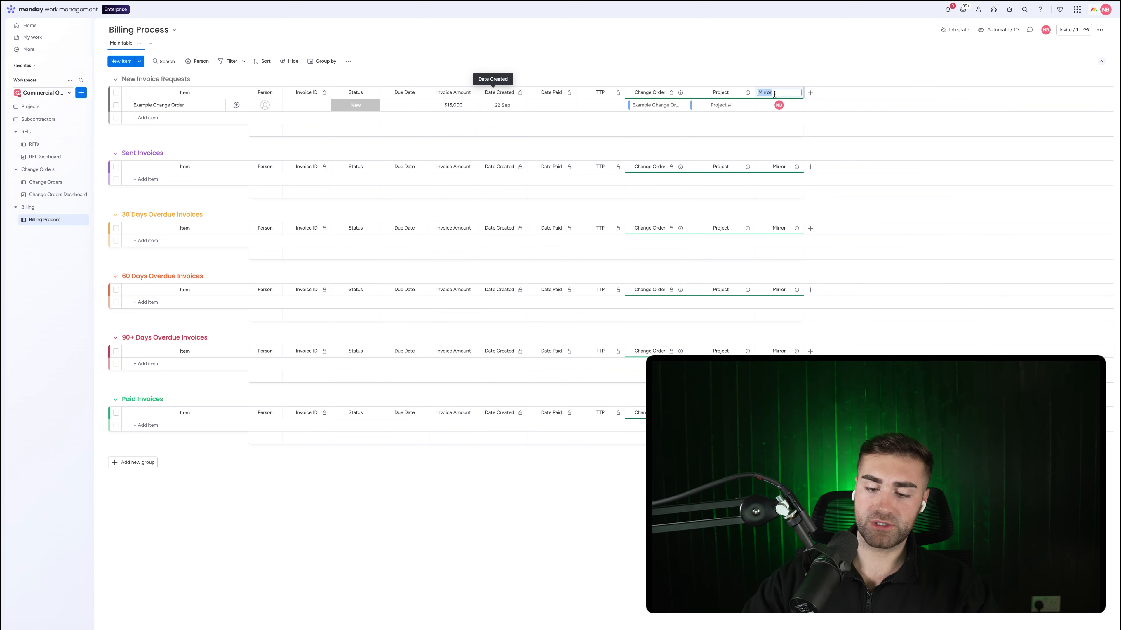
{"action": "key", "text": "Return"}
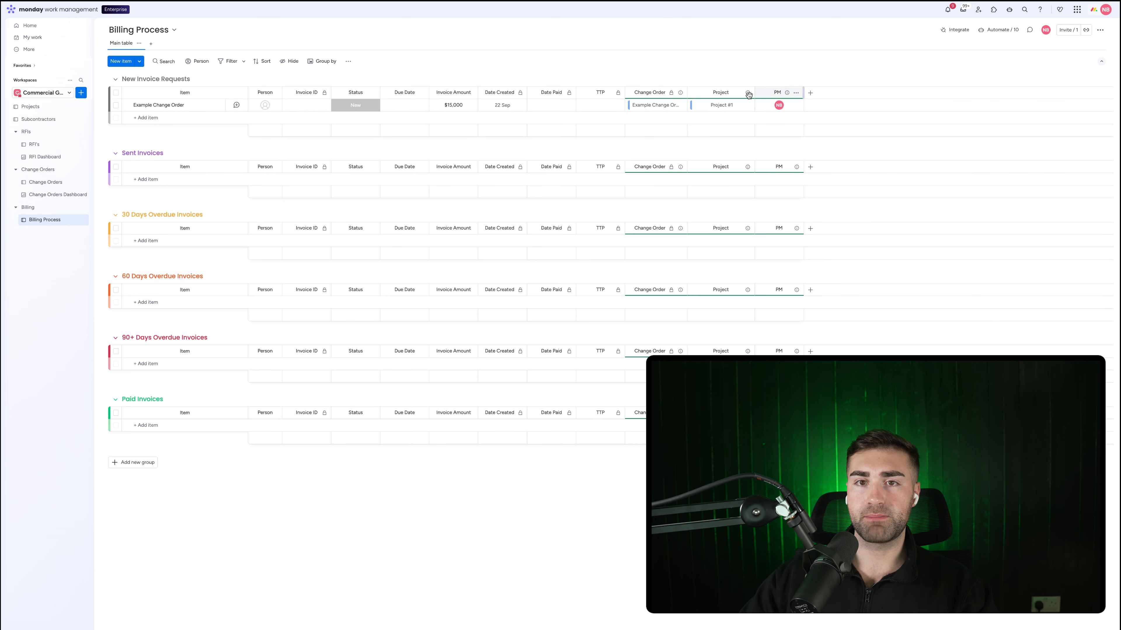
{"action": "left_click_drag", "start_coordinate": [772, 93], "coordinate": [502, 93]}
{"action": "left_click_drag", "start_coordinate": [750, 92], "coordinate": [557, 86]}
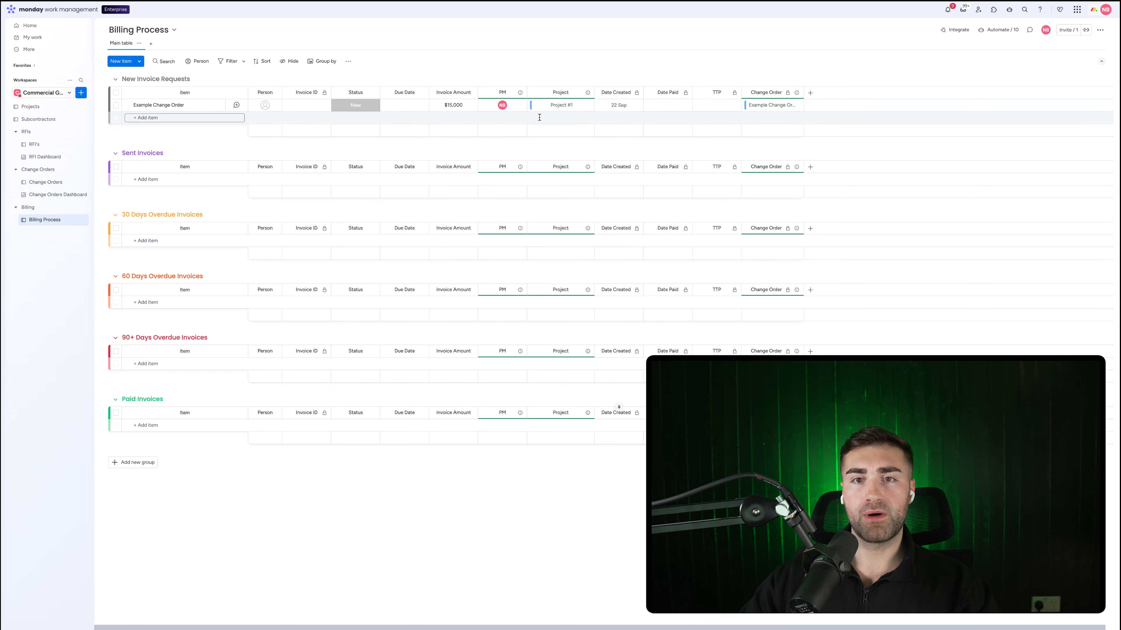
Set the billing status of Example Change Order to Sent and check its record on the Change Orders board.
{"action": "left_click", "coordinate": [357, 106]}
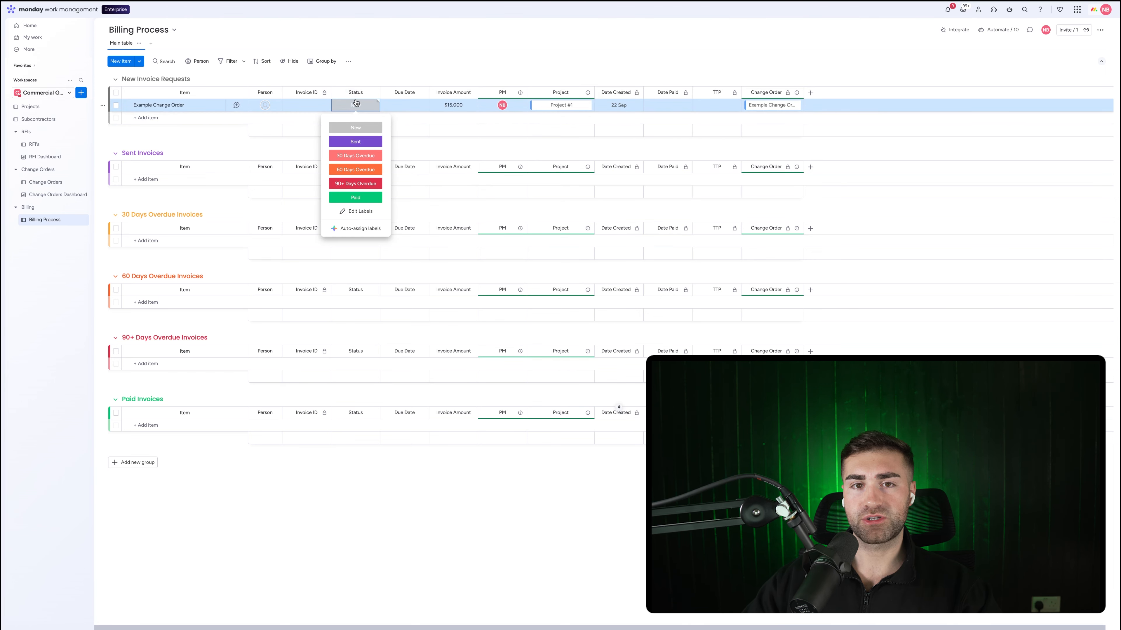
{"action": "left_click", "coordinate": [355, 141]}
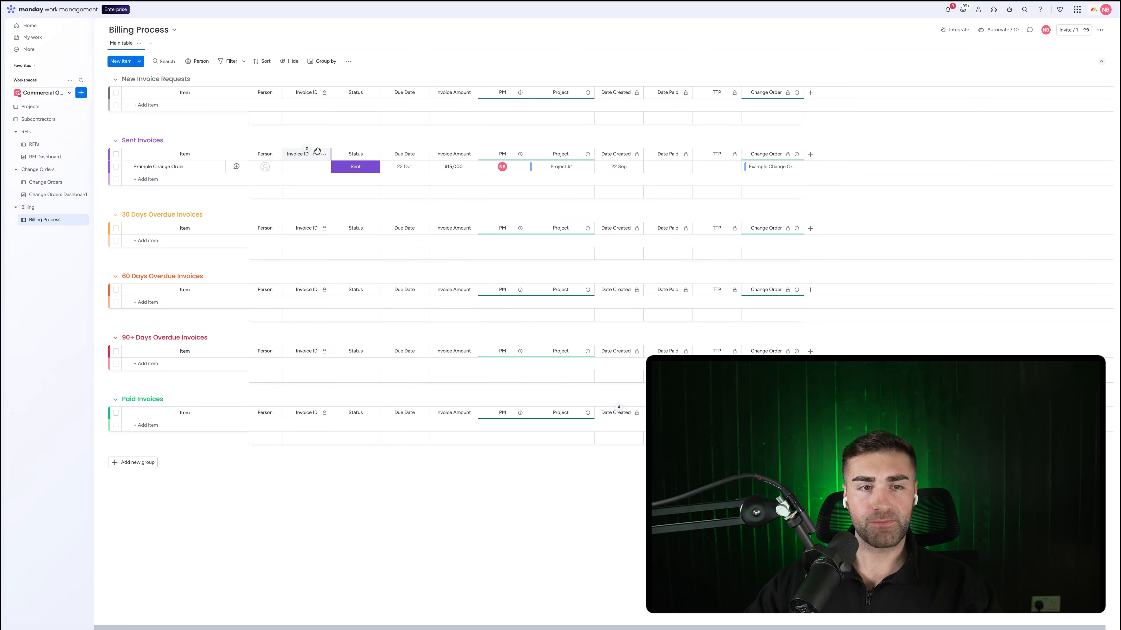
{"action": "left_click", "coordinate": [29, 185]}
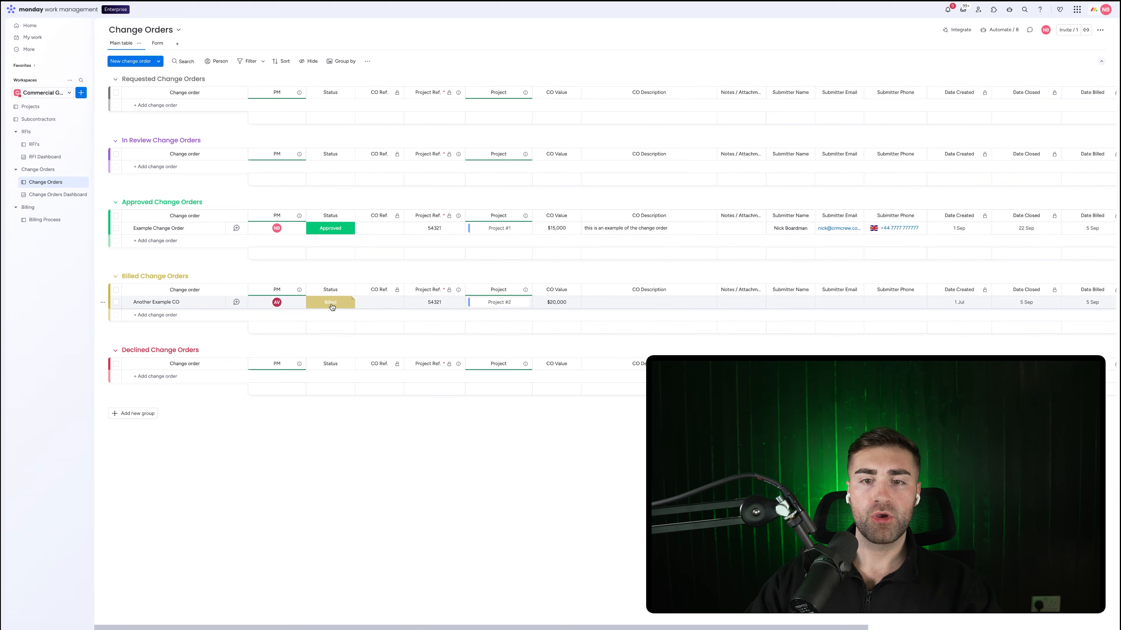
{"action": "scroll", "coordinate": [485, 228], "scroll_direction": "right", "scroll_amount": 5}
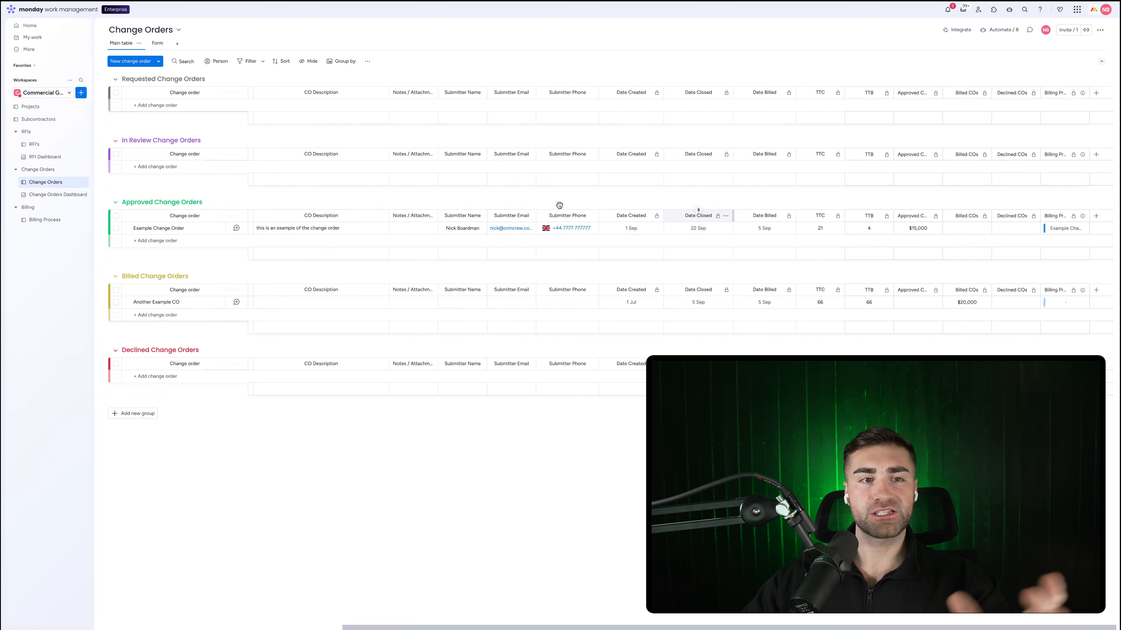
{"action": "left_click", "coordinate": [58, 220]}
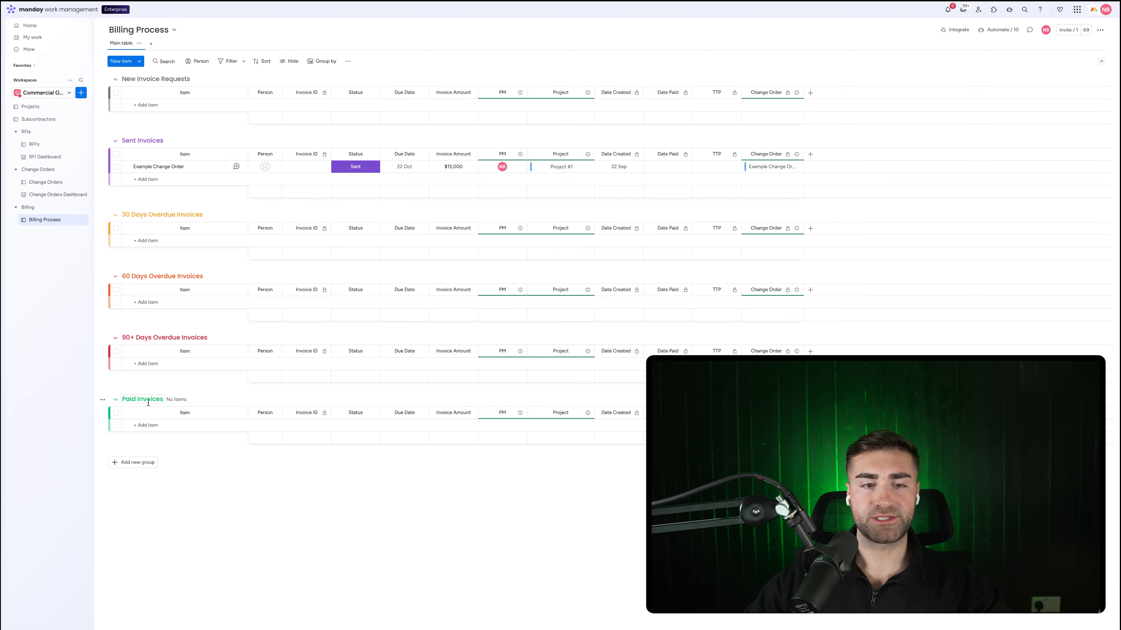
On the Change Orders board, add a Mirror column at the end that shows Status through the Billing Process connection.
{"action": "left_click", "coordinate": [45, 181]}
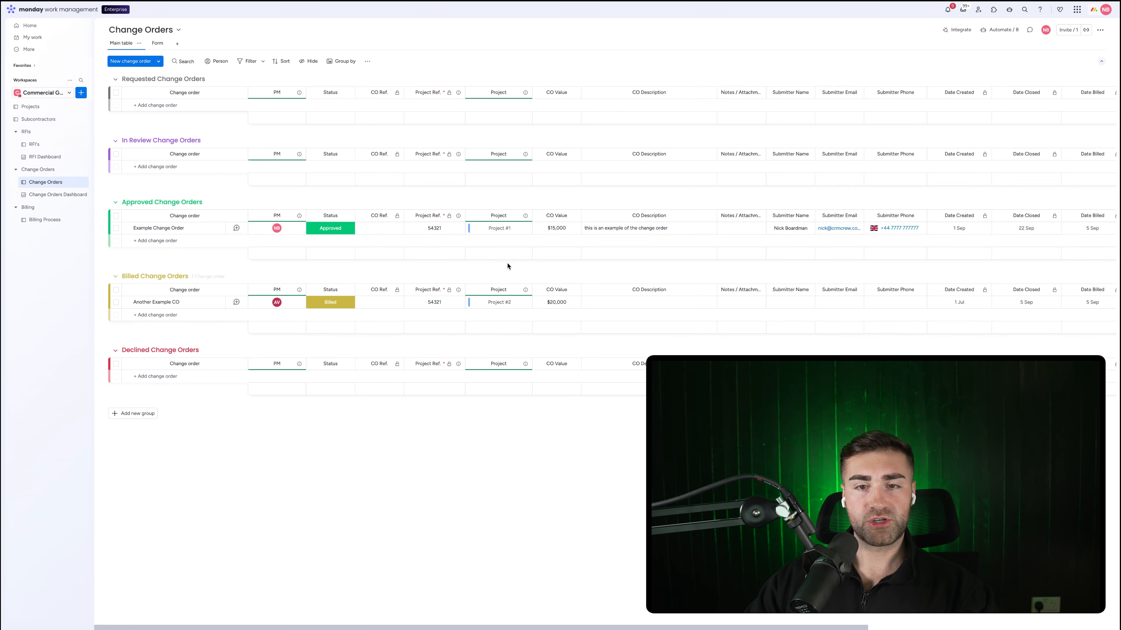
{"action": "scroll", "coordinate": [520, 264], "scroll_direction": "right", "scroll_amount": 3}
{"action": "scroll", "coordinate": [521, 264], "scroll_direction": "right", "scroll_amount": 4}
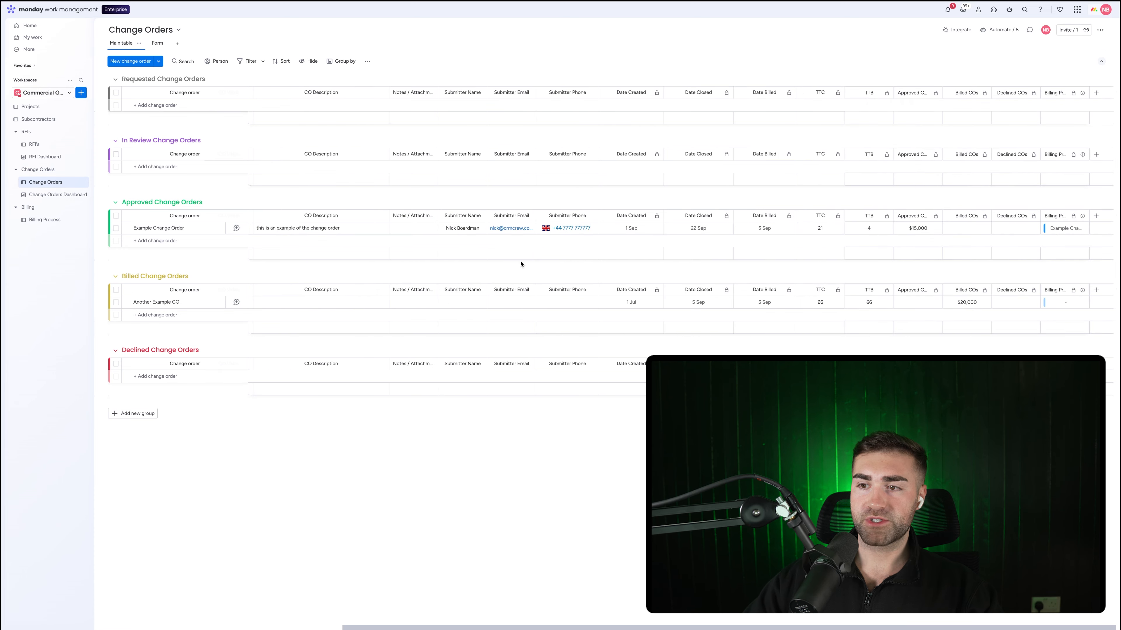
{"action": "left_click", "coordinate": [1096, 290]}
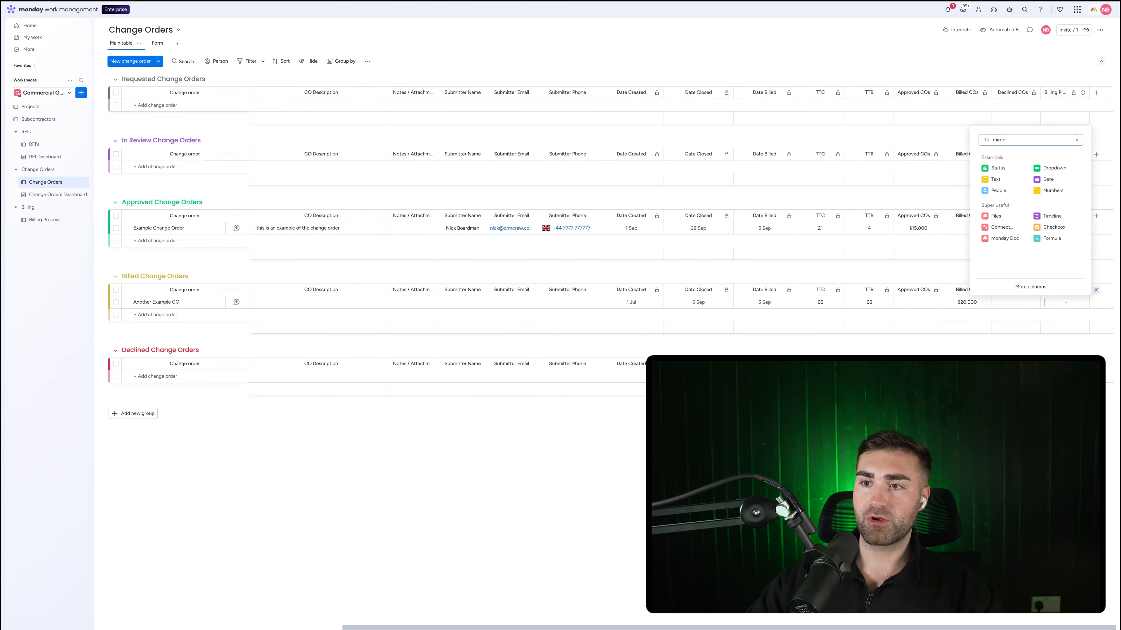
{"action": "left_click", "coordinate": [997, 168]}
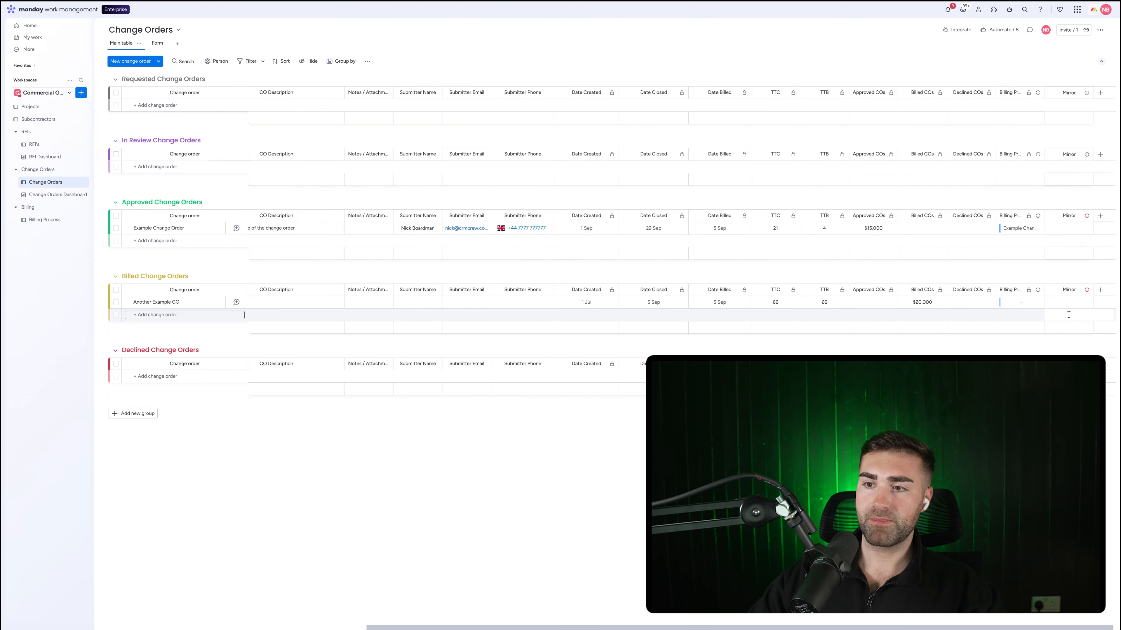
{"action": "mouse_move", "coordinate": [1038, 290]}
{"action": "left_click", "coordinate": [1012, 377]}
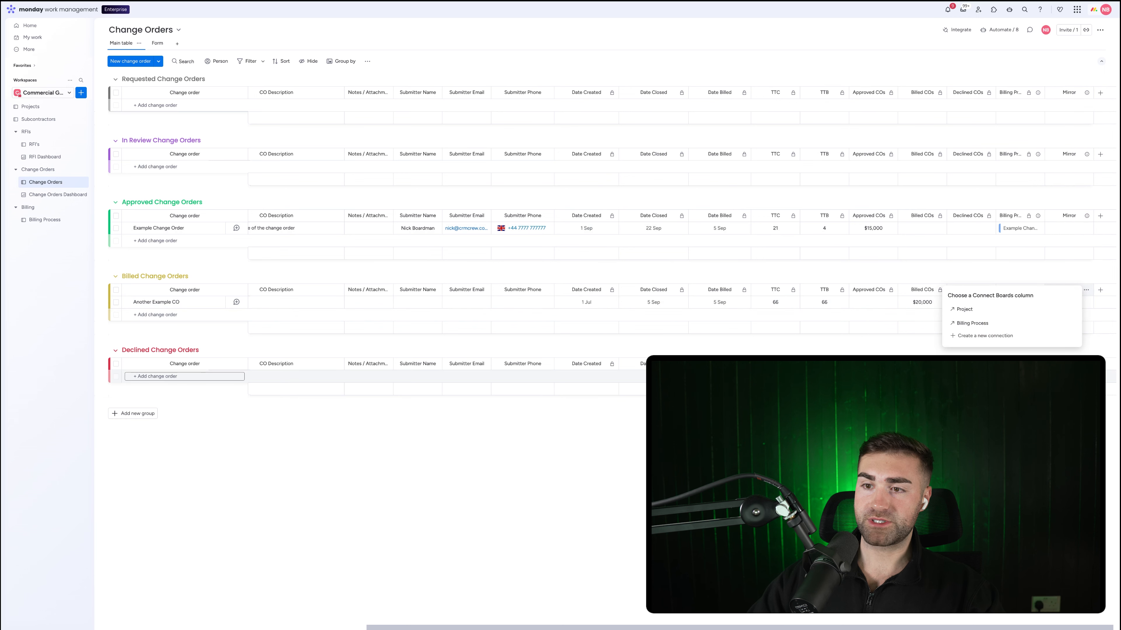
{"action": "left_click", "coordinate": [980, 323]}
{"action": "left_click", "coordinate": [987, 339]}
{"action": "left_click", "coordinate": [998, 376]}
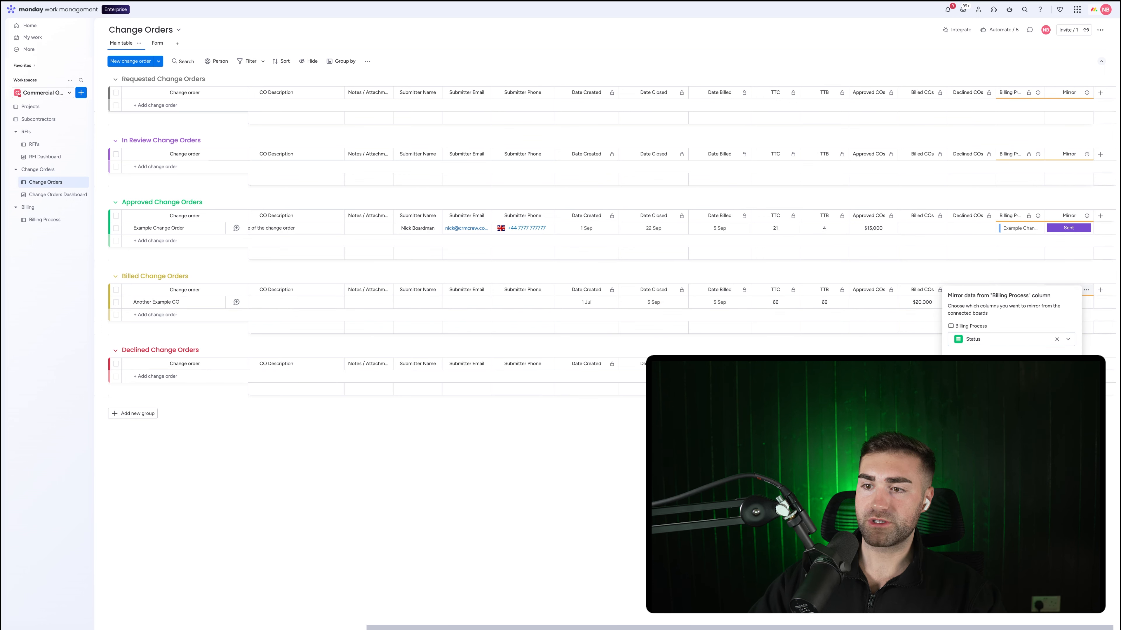
{"action": "left_click", "coordinate": [1053, 376]}
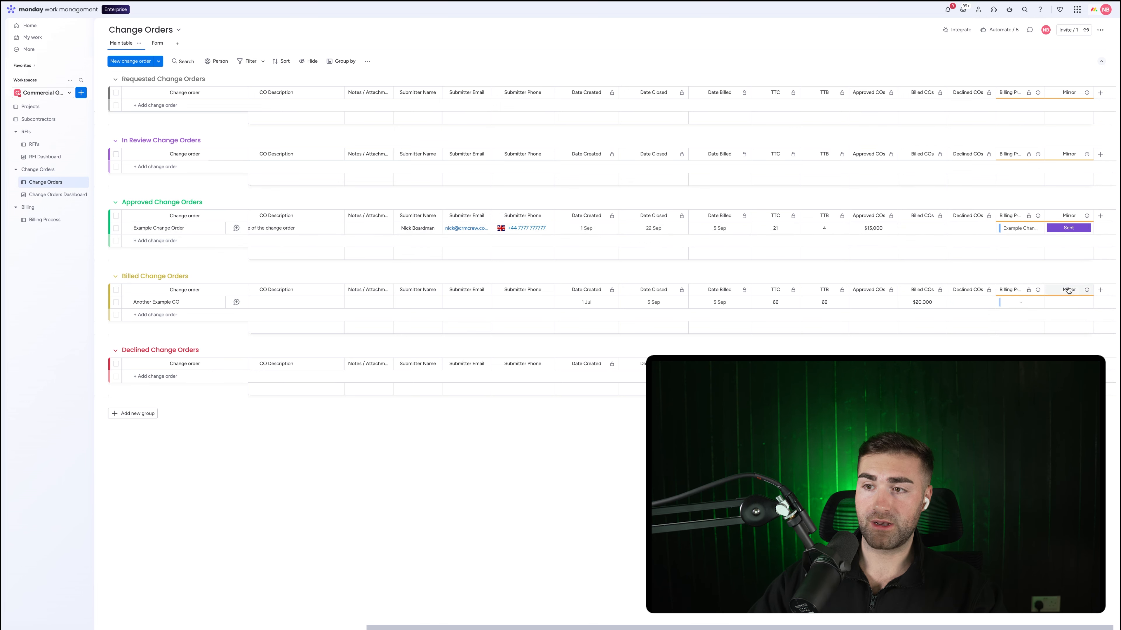
Examine the mirror column's settings and the billing status labels available for Example Change Order.
{"action": "left_click", "coordinate": [1085, 218]}
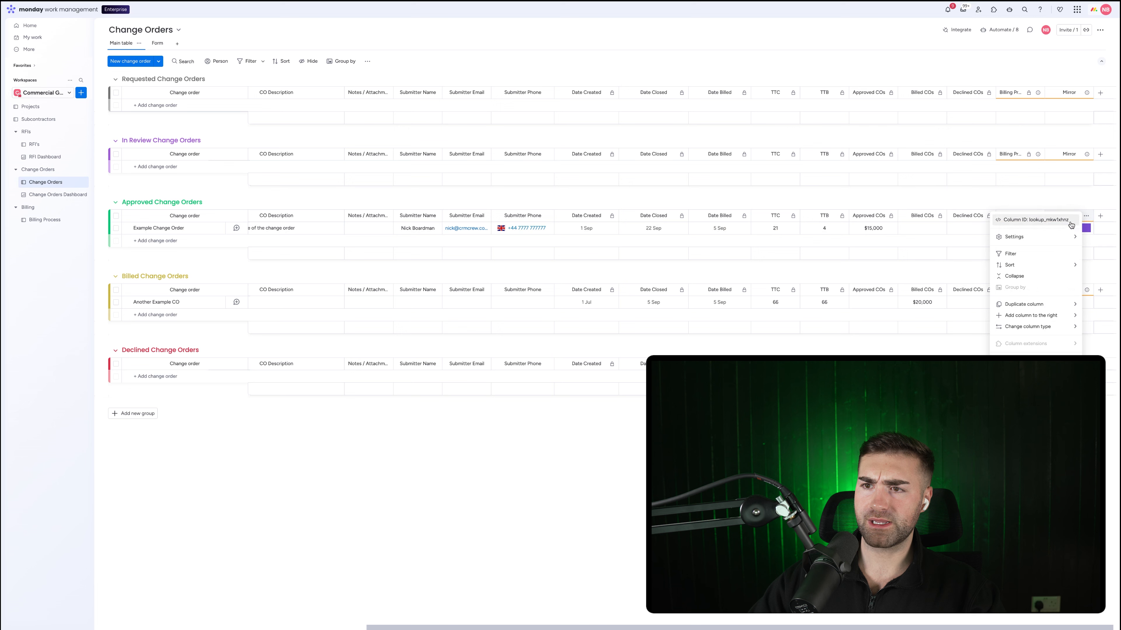
{"action": "left_click", "coordinate": [980, 243]}
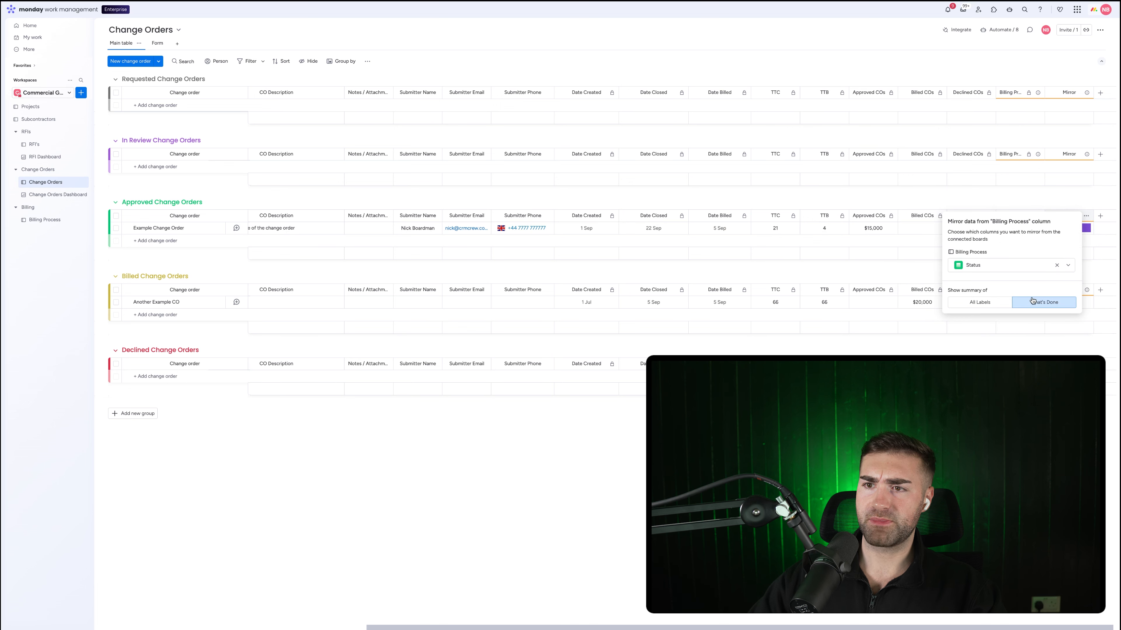
{"action": "left_click", "coordinate": [1088, 226]}
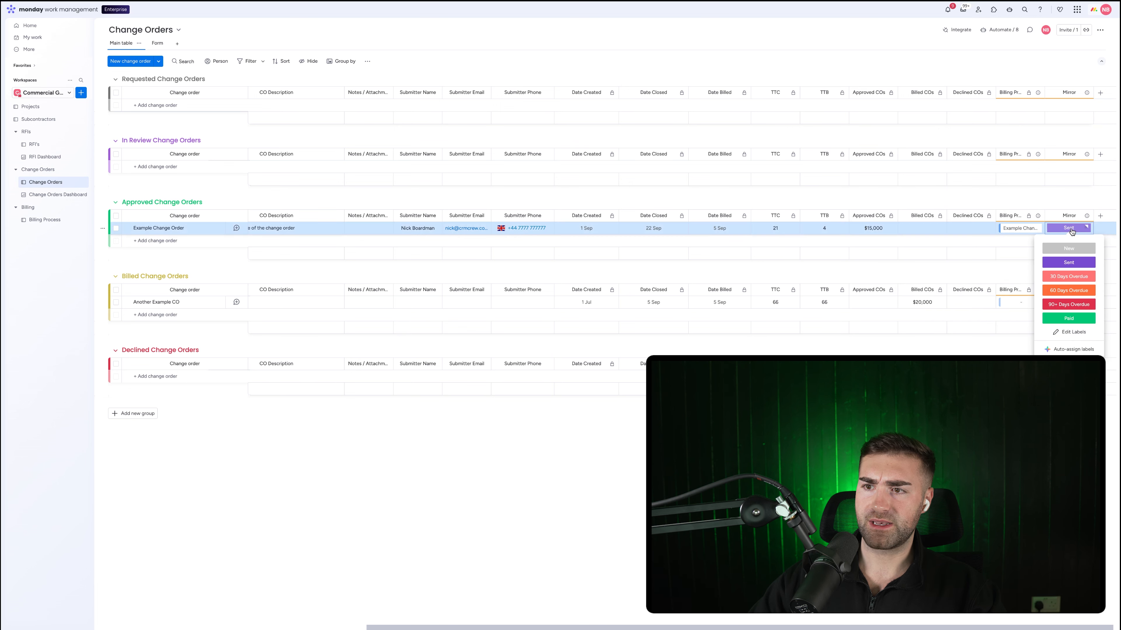
{"action": "left_click", "coordinate": [1071, 231]}
{"action": "left_click", "coordinate": [1067, 204]}
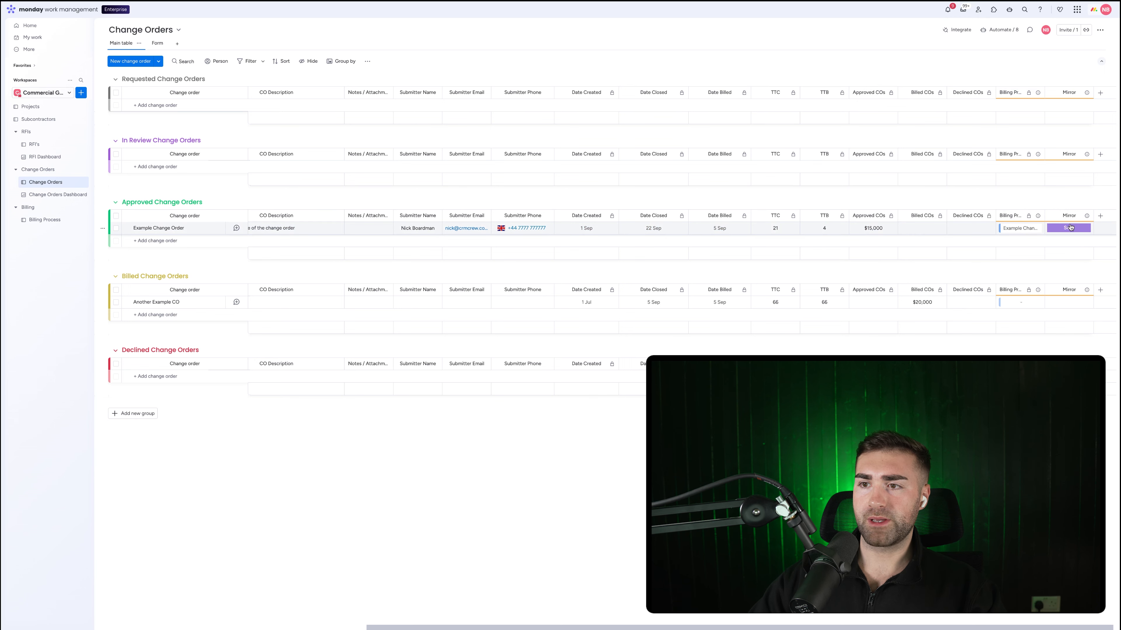
Rename the Mirror column on the Change Orders board to Billing Status.
{"action": "left_click", "coordinate": [1065, 215]}
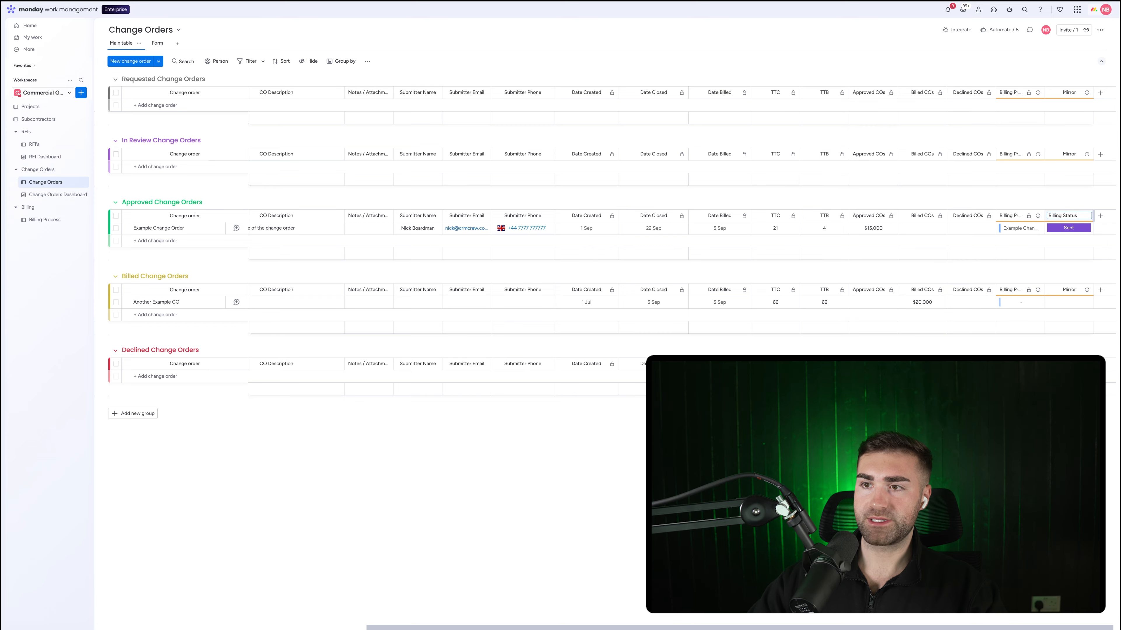
{"action": "type", "text": "Billing Status"}
{"action": "key", "text": "Return"}
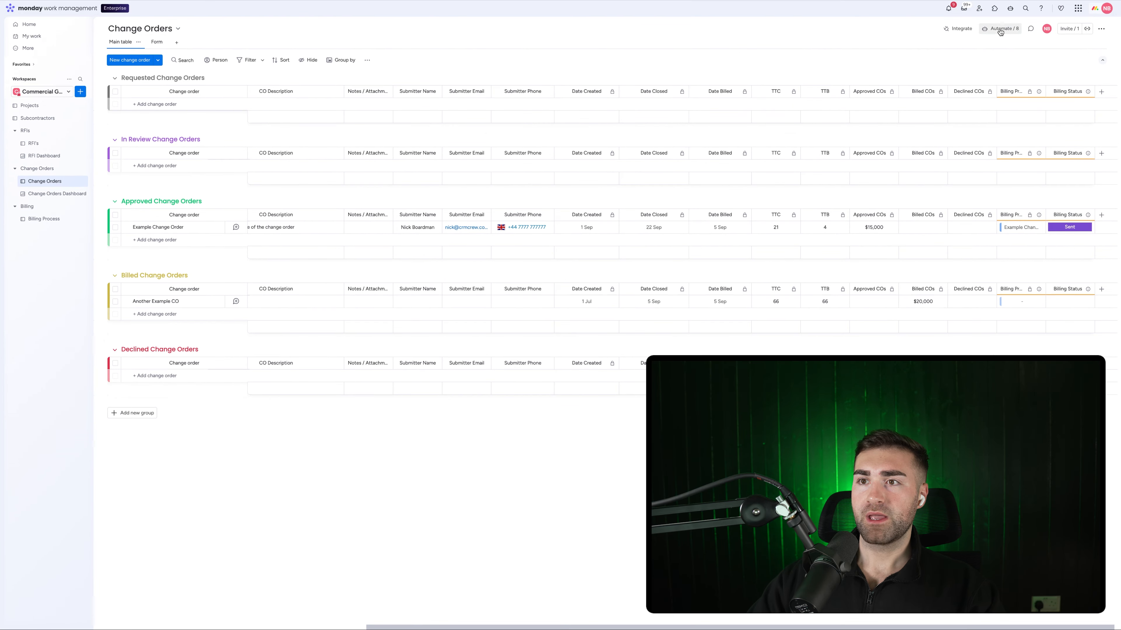
Find the Change Orders automation template for changing another status when a status changes to something, and start an automation from it.
{"action": "left_click", "coordinate": [999, 30]}
{"action": "left_click", "coordinate": [517, 23]}
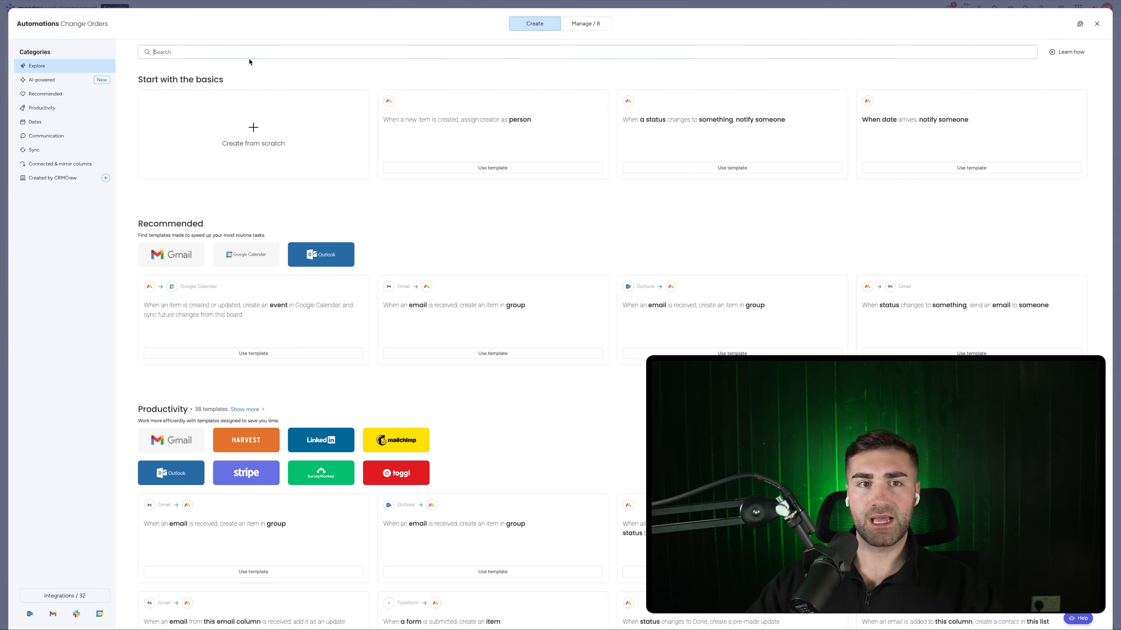
{"action": "type", "text": "stattus"}
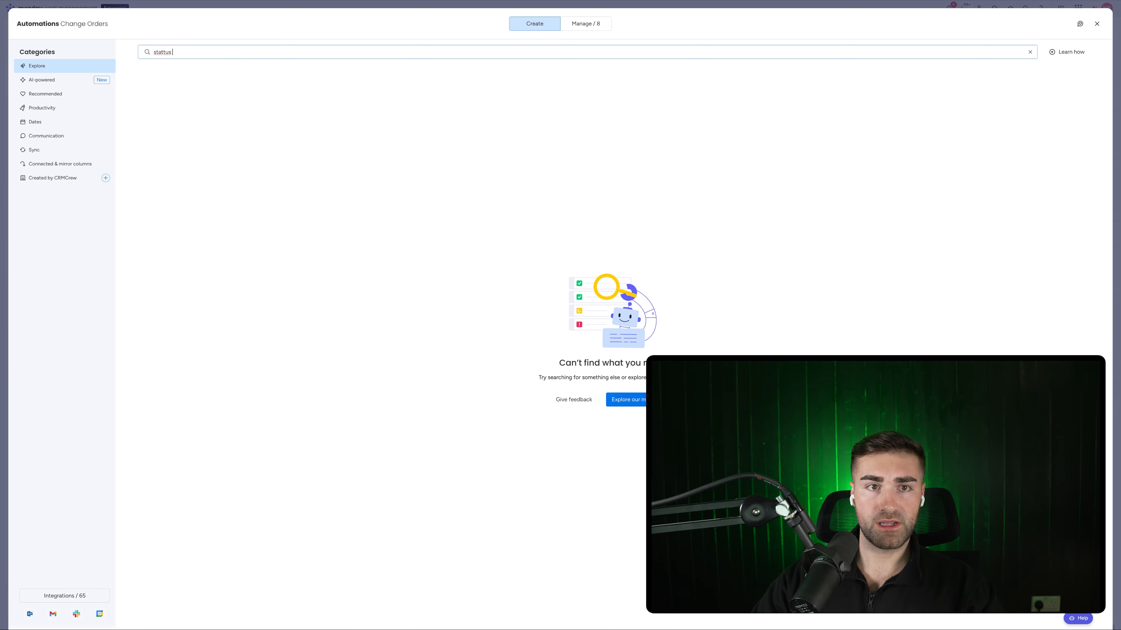
{"action": "key", "text": "alt+BackSpace"}
{"action": "type", "text": "status c"}
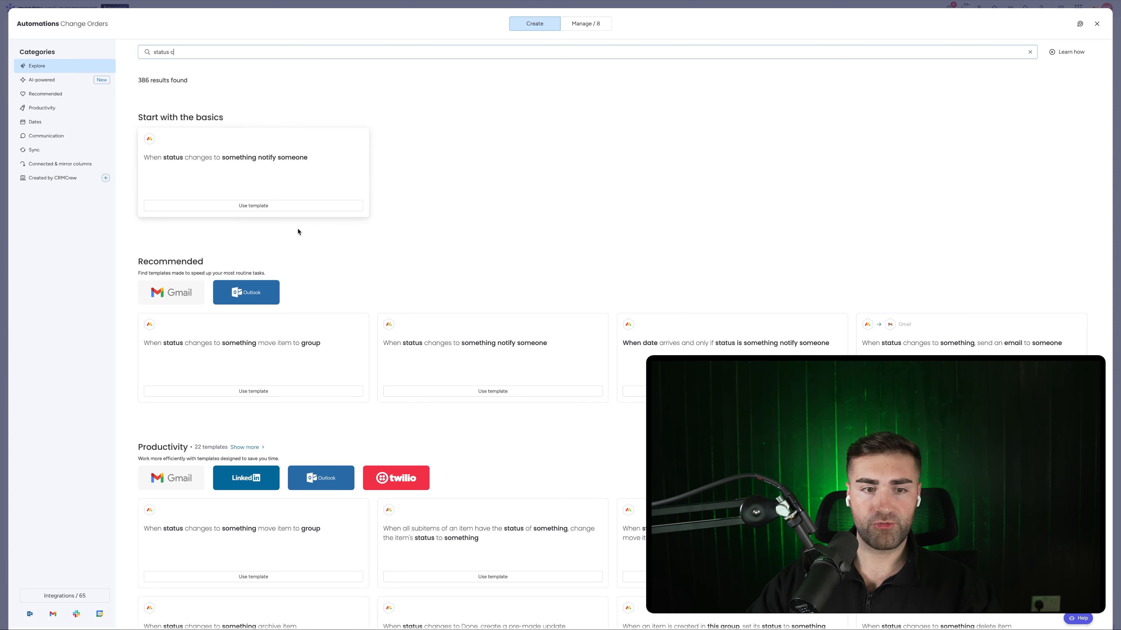
{"action": "scroll", "coordinate": [301, 232], "scroll_direction": "down", "scroll_amount": 4}
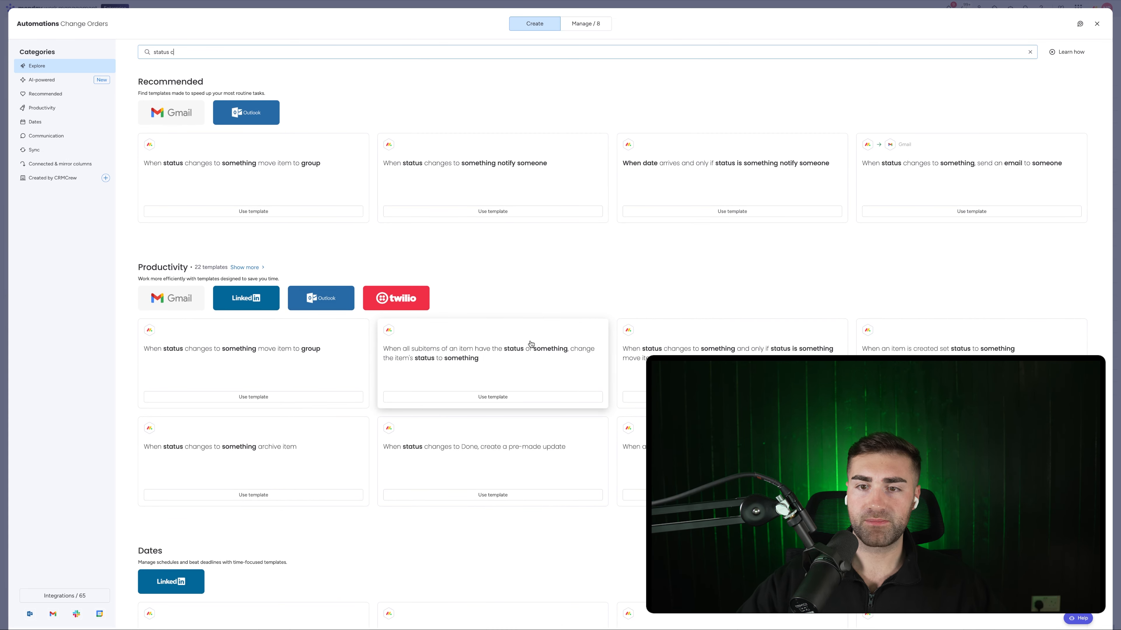
{"action": "scroll", "coordinate": [745, 321], "scroll_direction": "down", "scroll_amount": 15}
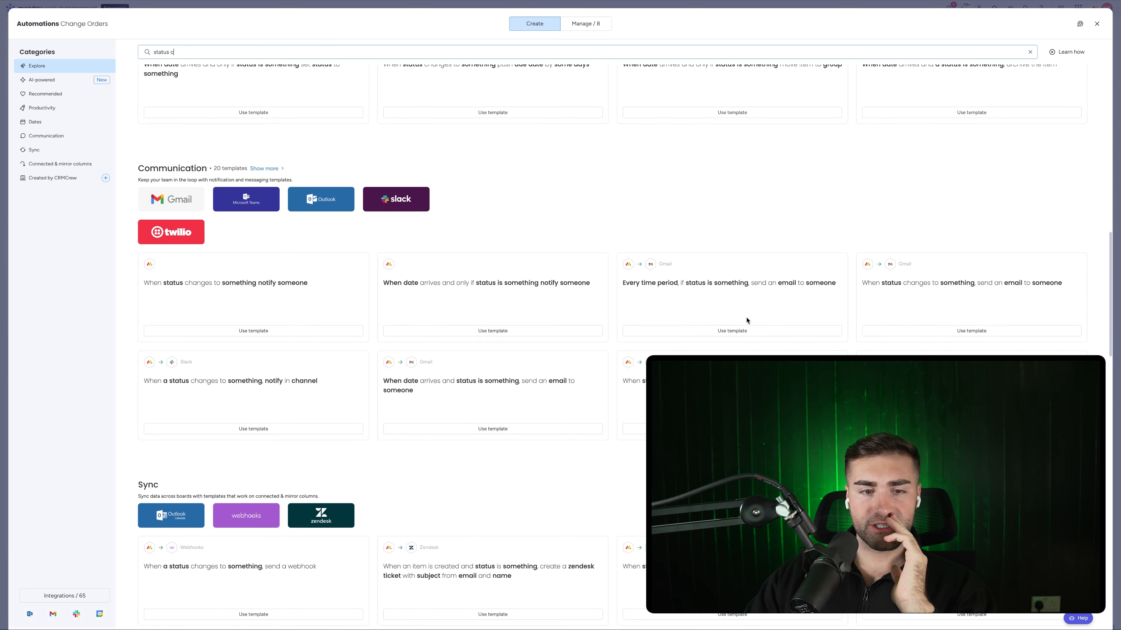
{"action": "scroll", "coordinate": [746, 321], "scroll_direction": "down", "scroll_amount": 3}
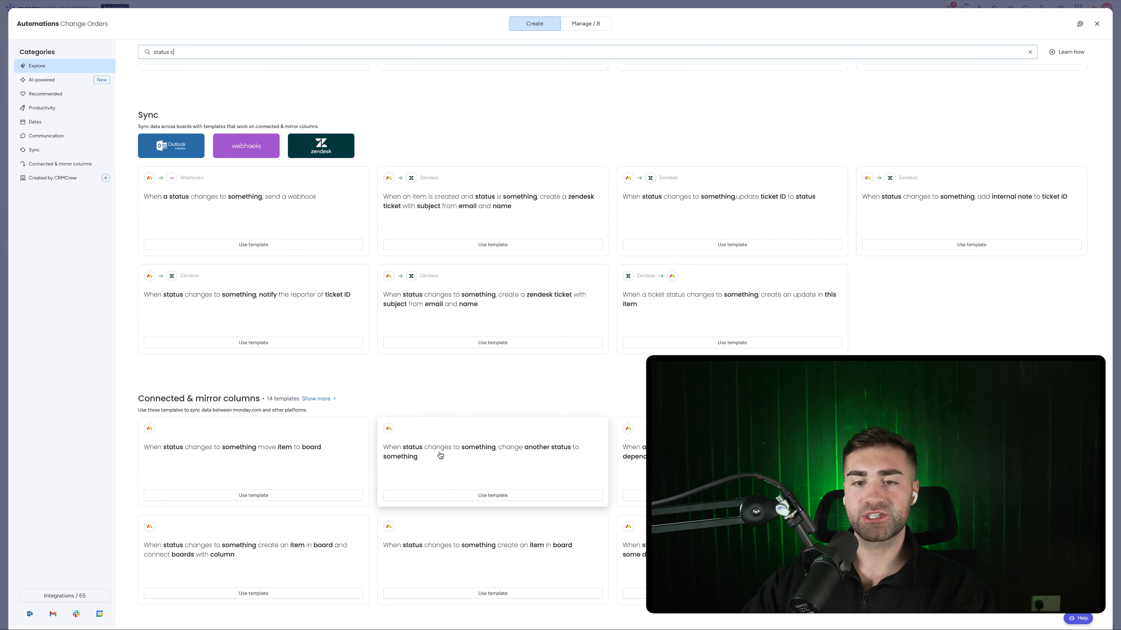
{"action": "left_click", "coordinate": [507, 453]}
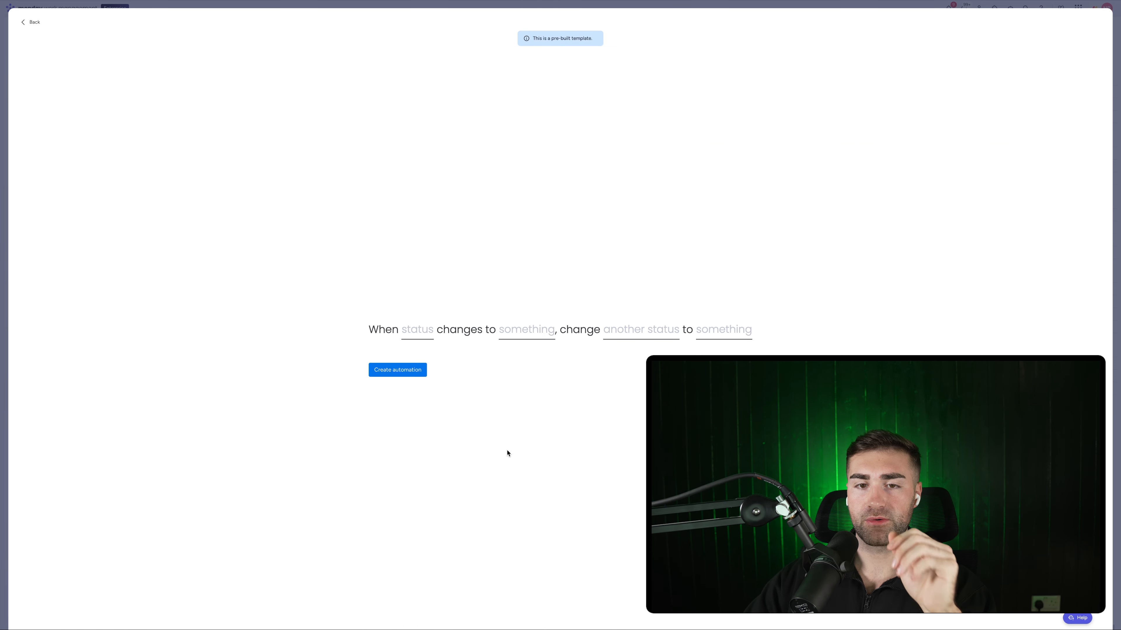
Create the automation so that when Billing Status changes to Paid, Status changes to Billed, and return to the board.
{"action": "left_click", "coordinate": [427, 329]}
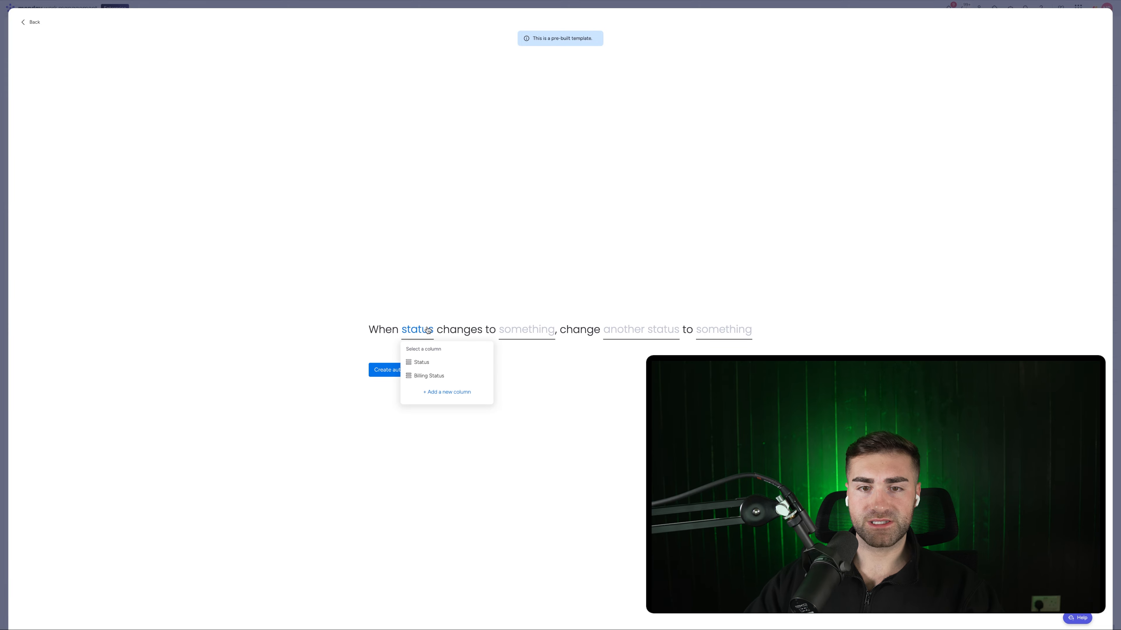
{"action": "left_click", "coordinate": [424, 377]}
{"action": "left_click", "coordinate": [529, 340]}
{"action": "scroll", "coordinate": [547, 371], "scroll_direction": "down", "scroll_amount": 2}
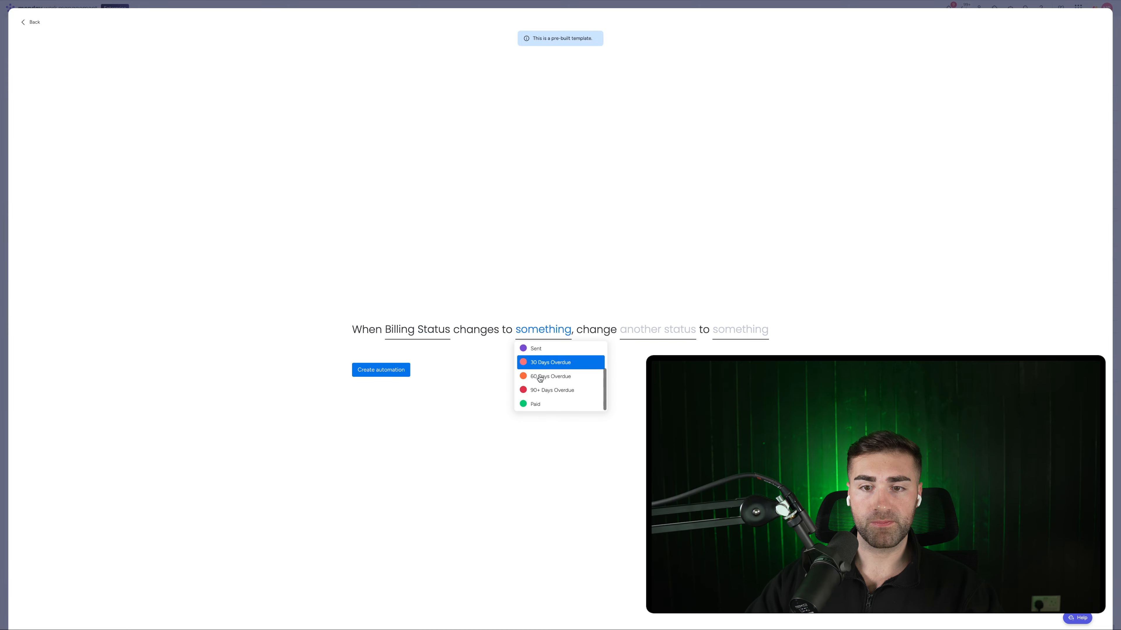
{"action": "left_click", "coordinate": [565, 399]}
{"action": "left_click", "coordinate": [623, 332]}
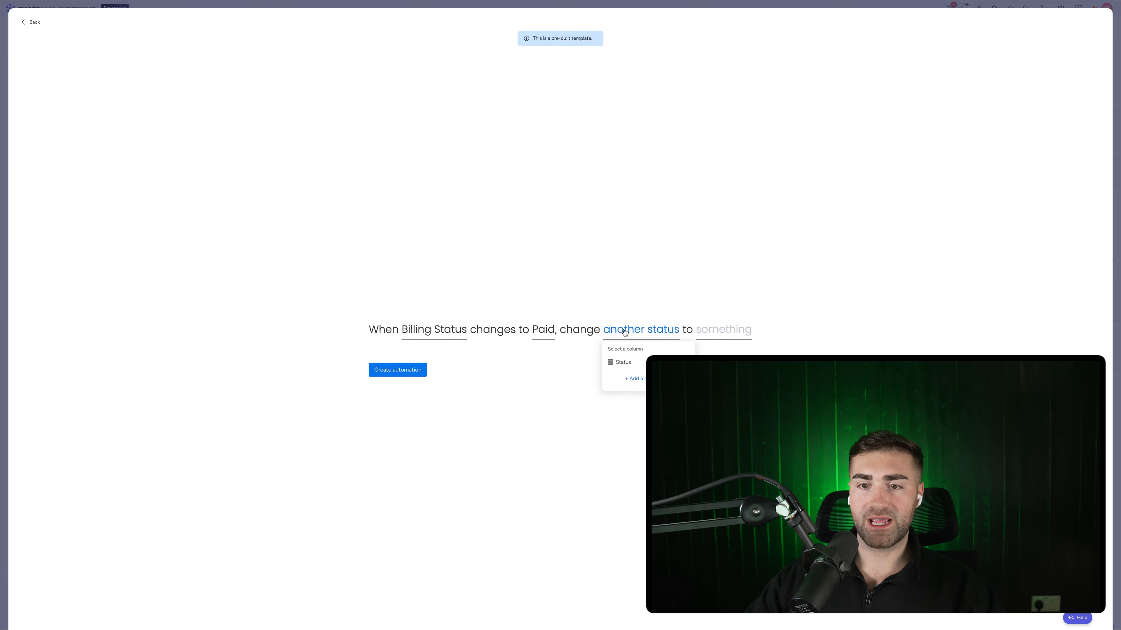
{"action": "left_click", "coordinate": [623, 362]}
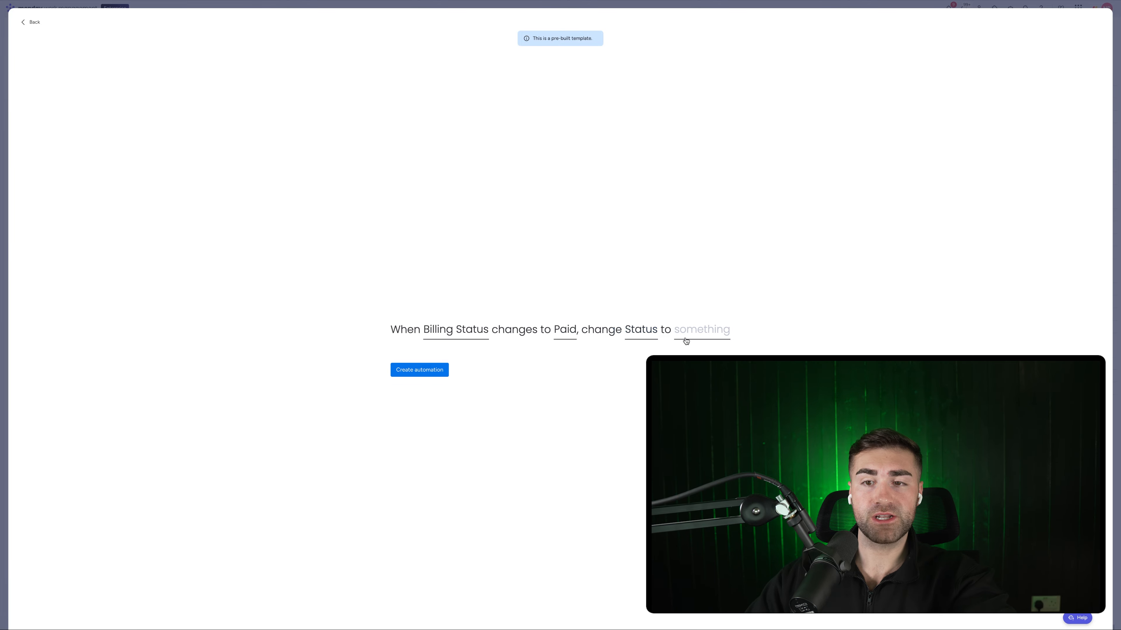
{"action": "left_click", "coordinate": [698, 333]}
{"action": "left_click", "coordinate": [701, 391]}
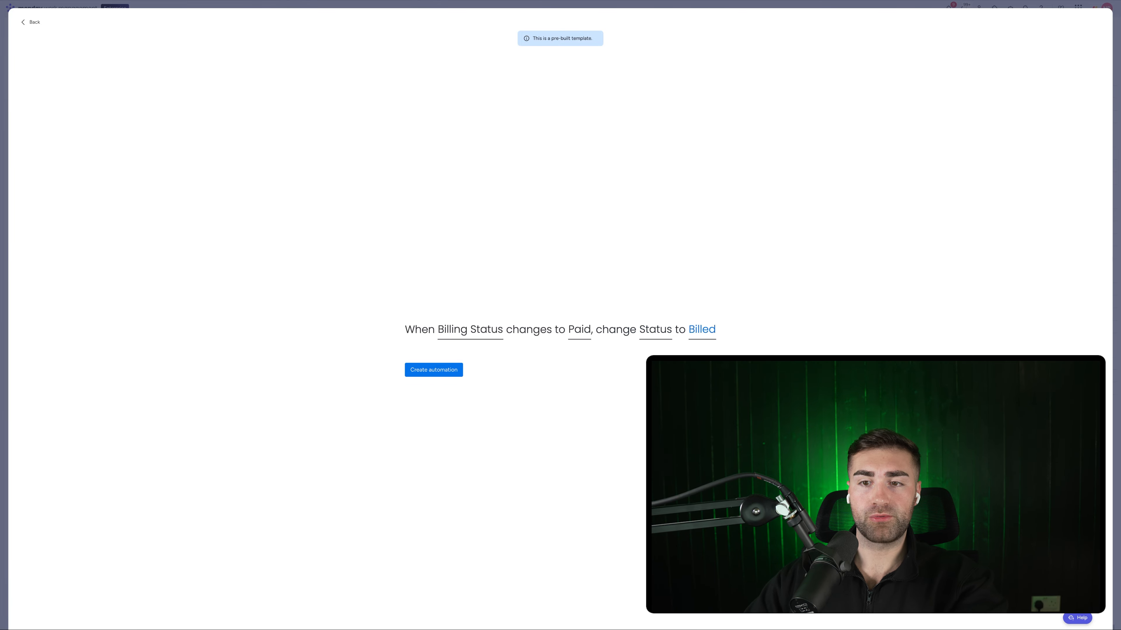
{"action": "left_click", "coordinate": [446, 377]}
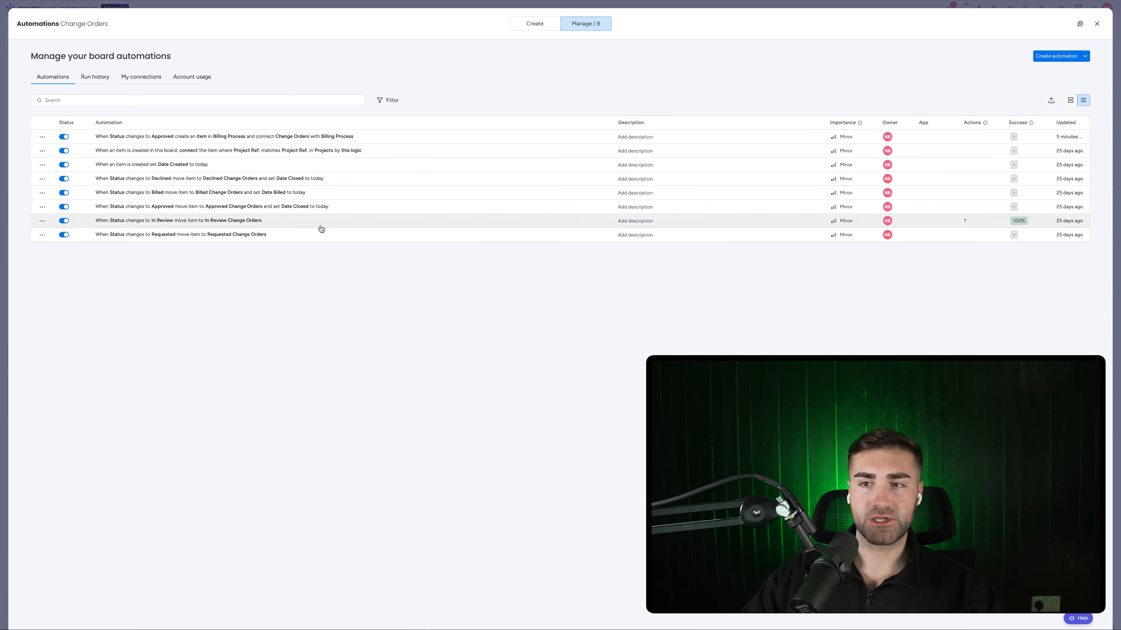
{"action": "key", "text": "Escape"}
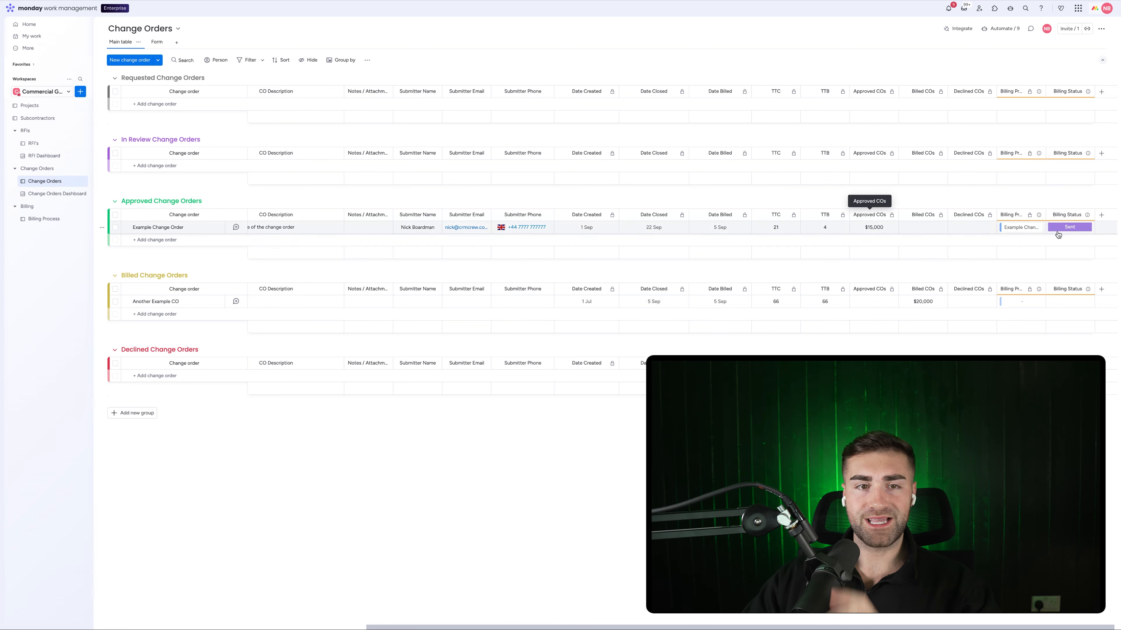
On the Billing Process board, set the status of Example Change Order to Paid.
{"action": "left_click", "coordinate": [62, 219]}
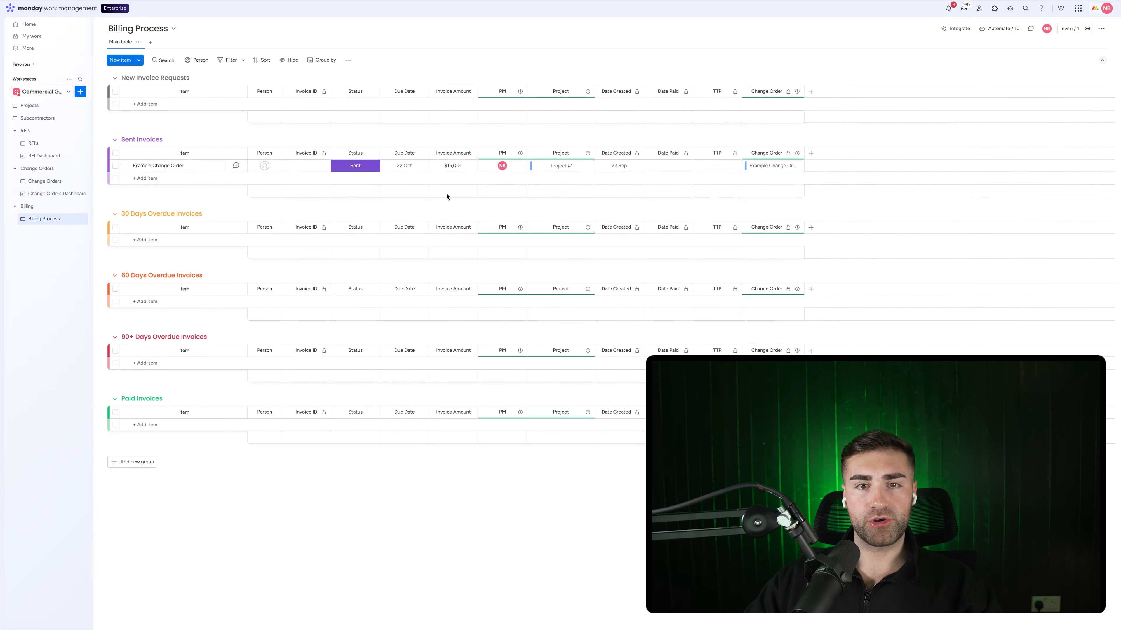
{"action": "left_click", "coordinate": [357, 170]}
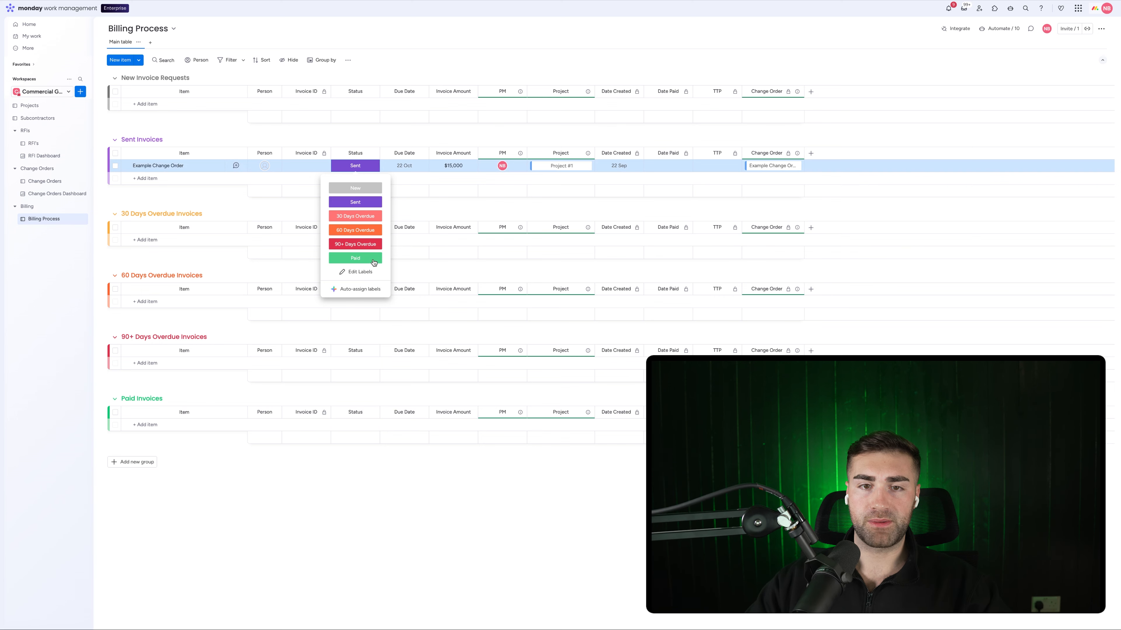
{"action": "left_click", "coordinate": [357, 258]}
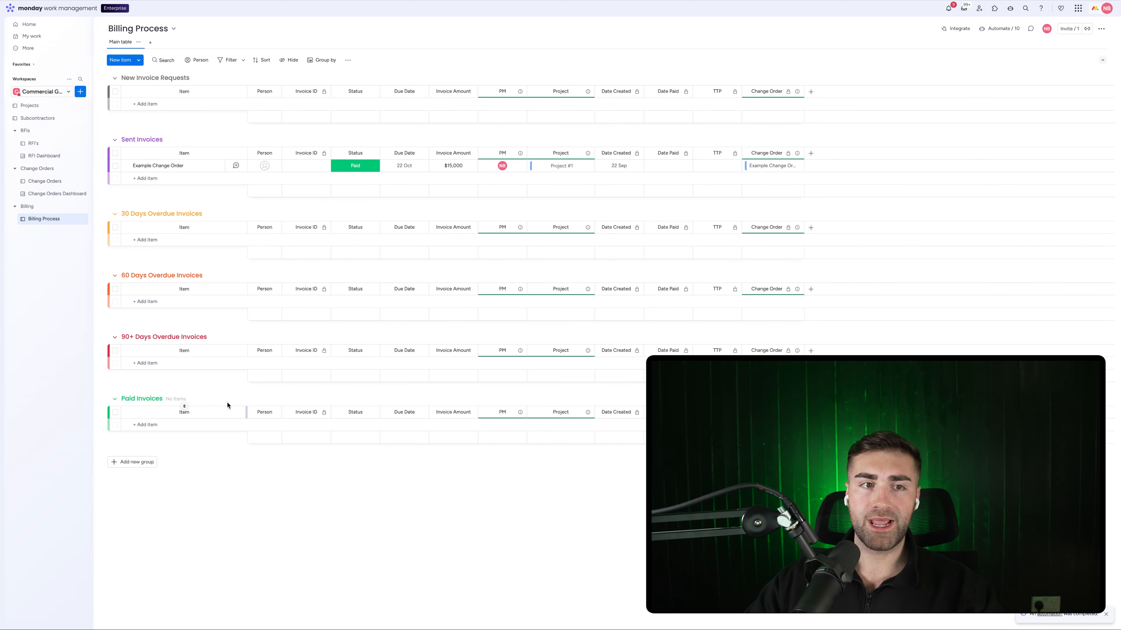
Check the group, Status and Billing Status of Example Change Order on the Change Orders board.
{"action": "left_click", "coordinate": [45, 182]}
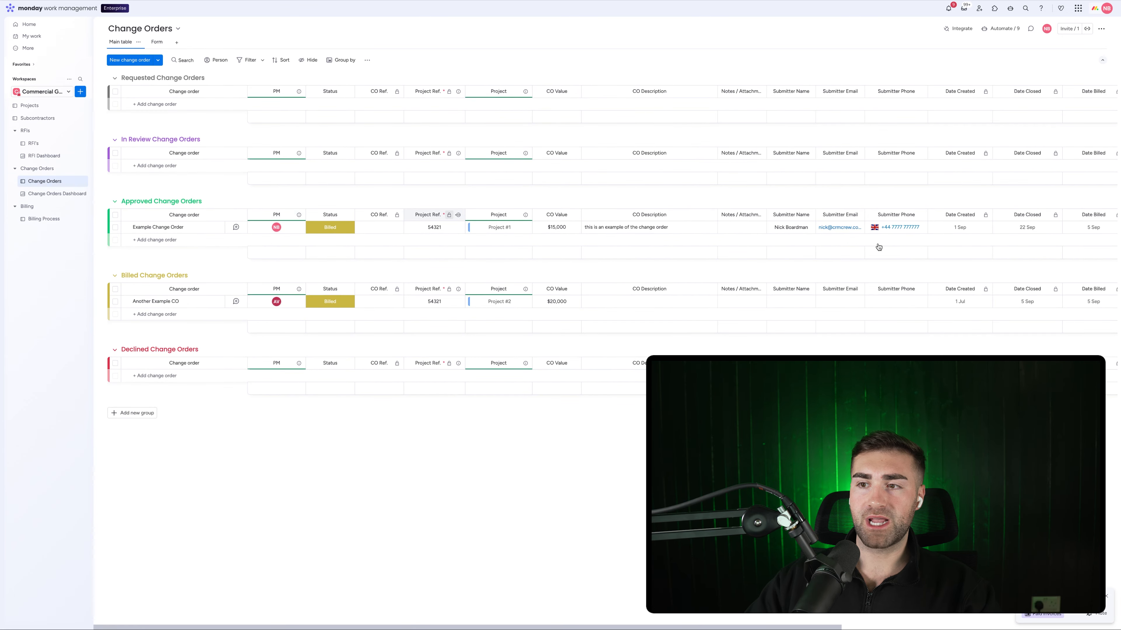
{"action": "scroll", "coordinate": [903, 238], "scroll_direction": "right", "scroll_amount": 8}
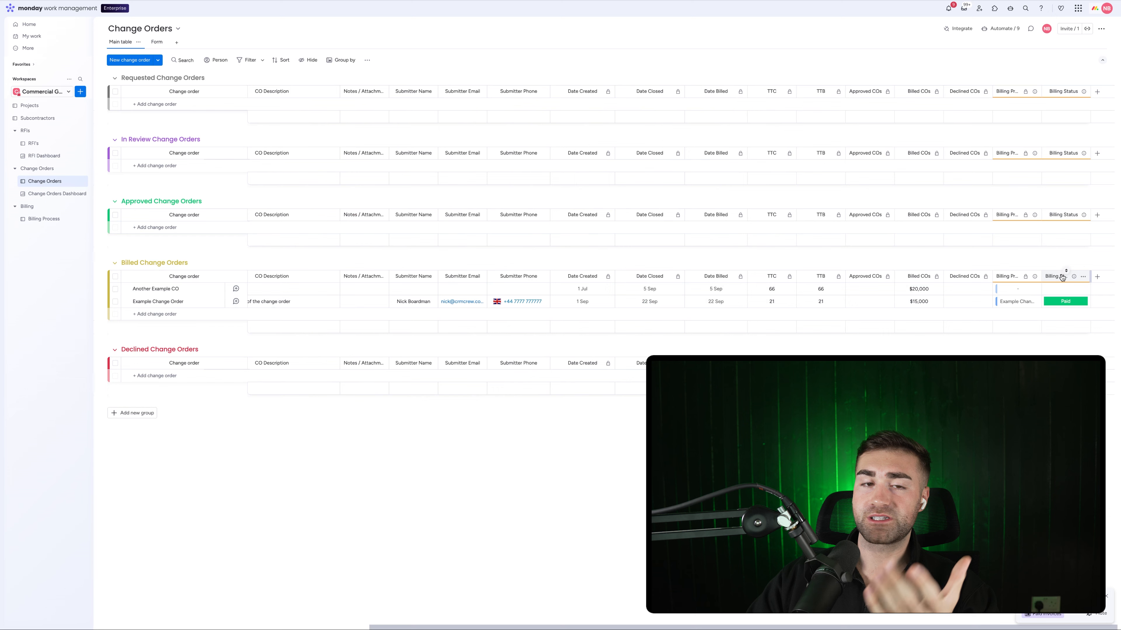
{"action": "scroll", "coordinate": [1010, 305], "scroll_direction": "left", "scroll_amount": 8}
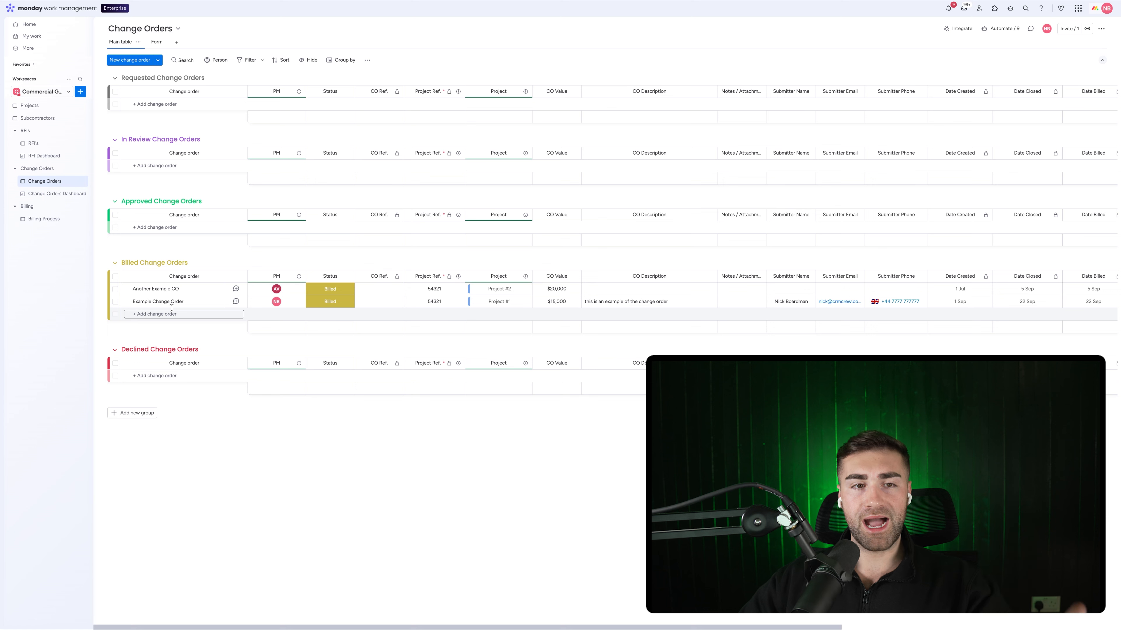
{"action": "right_click", "coordinate": [164, 280]}
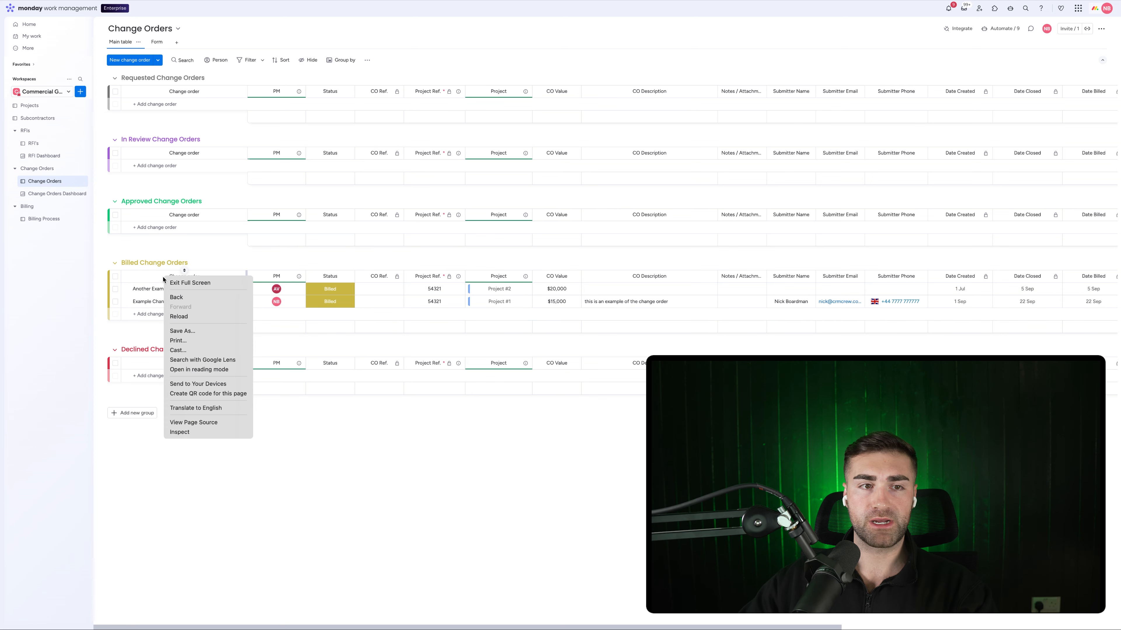
{"action": "left_click", "coordinate": [71, 264]}
Review the Change Orders Dashboard charts and the change order data on the Projects board, and return to the Billing Process board.
{"action": "left_click", "coordinate": [53, 193]}
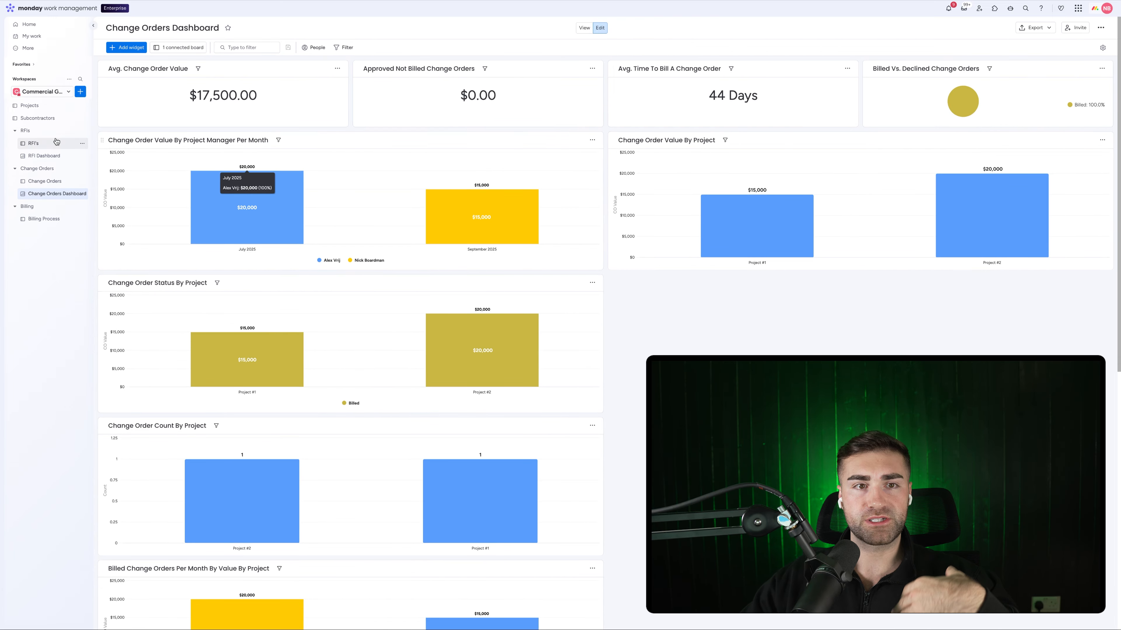
{"action": "scroll", "coordinate": [217, 300], "scroll_direction": "down", "scroll_amount": 3}
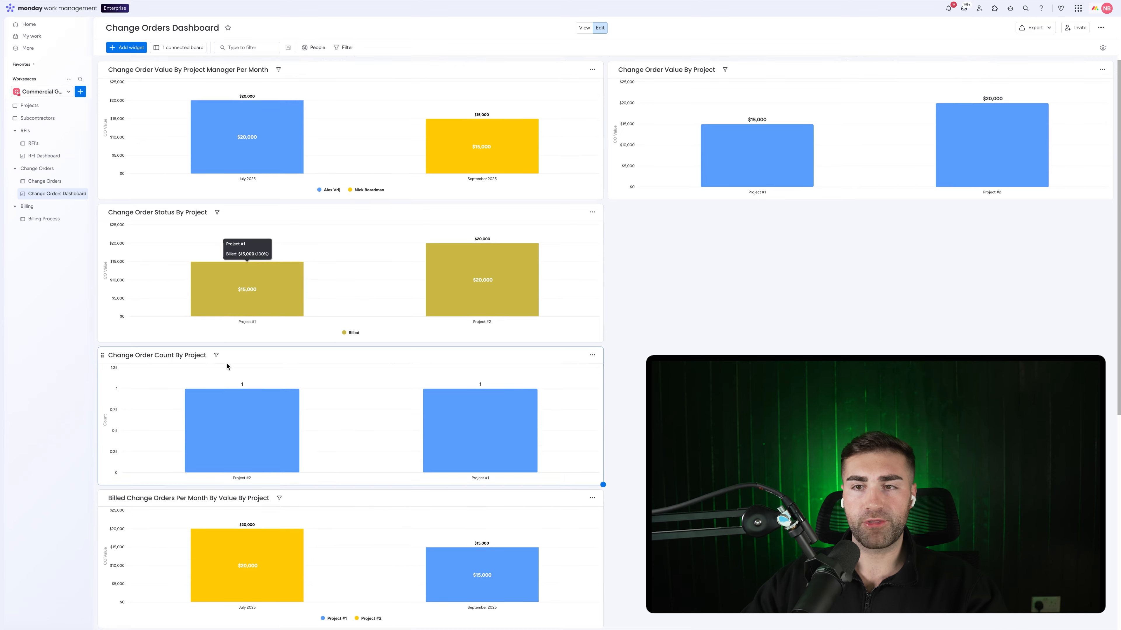
{"action": "scroll", "coordinate": [230, 370], "scroll_direction": "up", "scroll_amount": 3}
{"action": "left_click", "coordinate": [30, 105]}
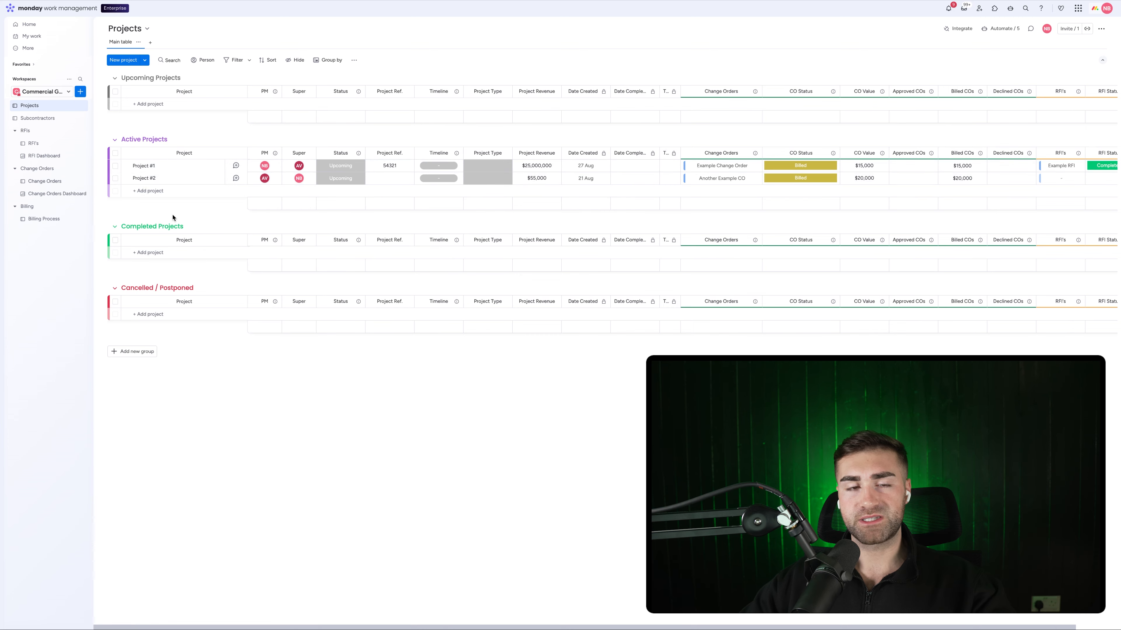
{"action": "left_click", "coordinate": [44, 219]}
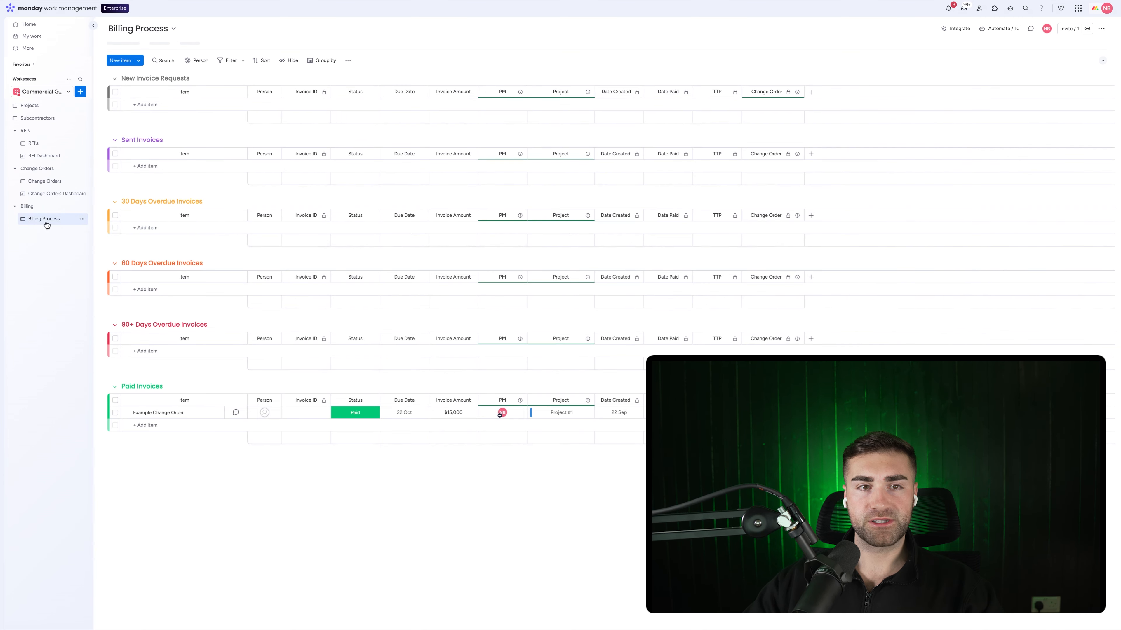